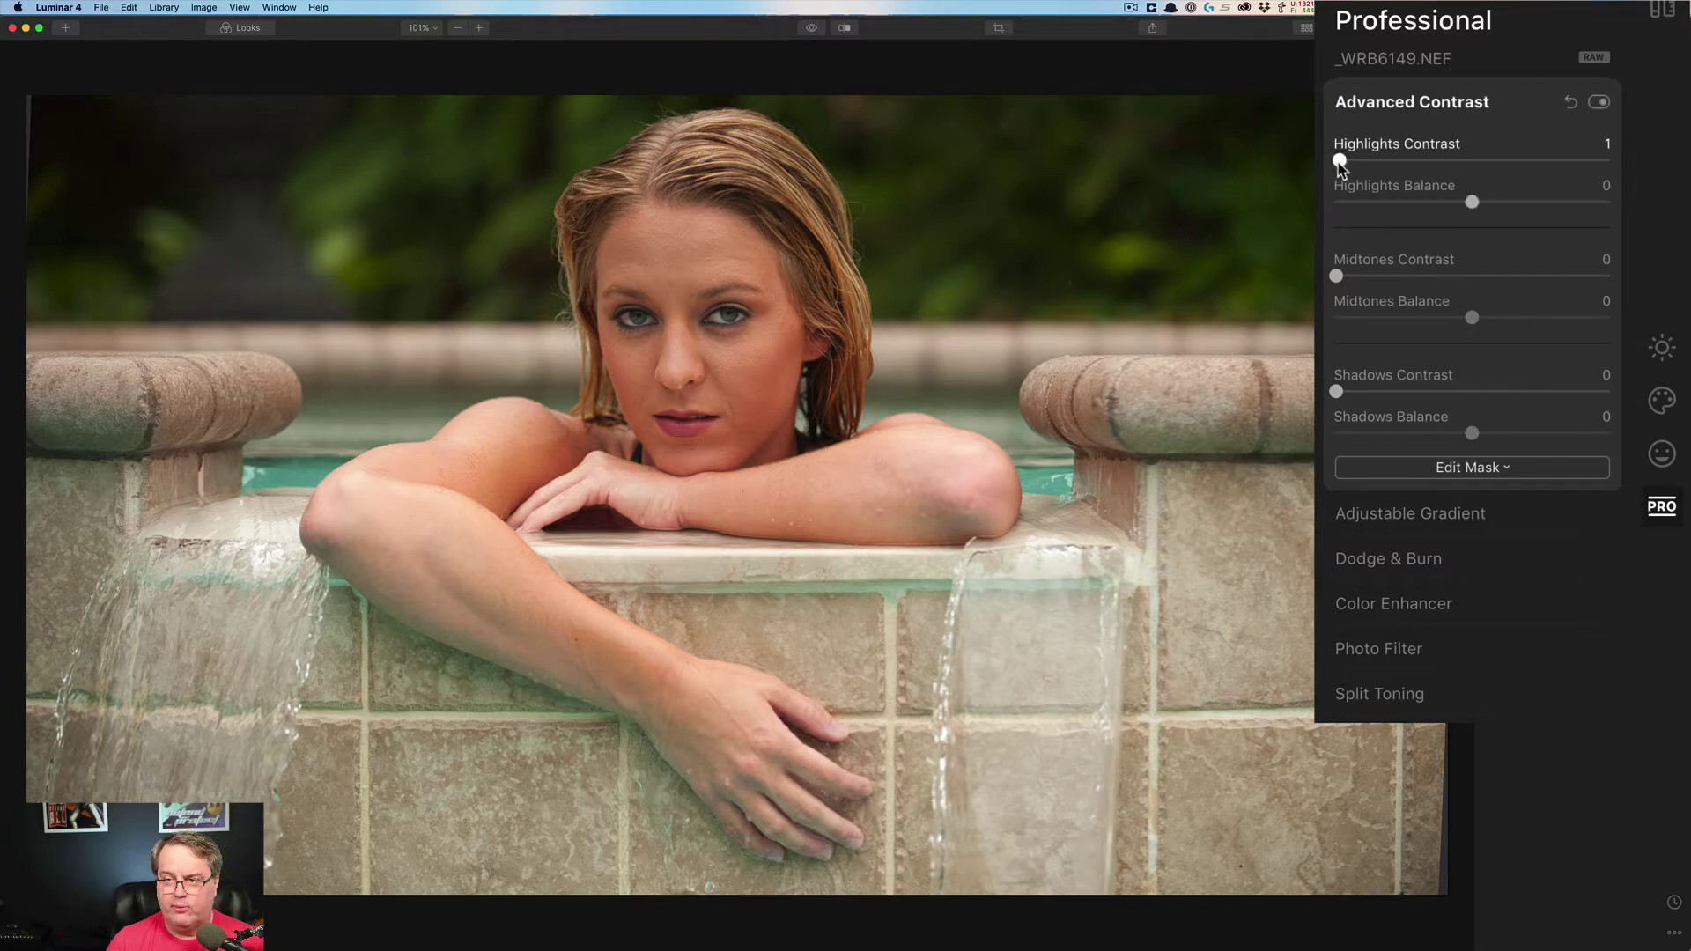
- Try Highlights Contrast at 72 with Highlights Balance at -51 and 51, and reset the Advanced Contrast settings
{"action": "left_click_drag", "start_coordinate": [1337, 162], "coordinate": [1537, 159]}
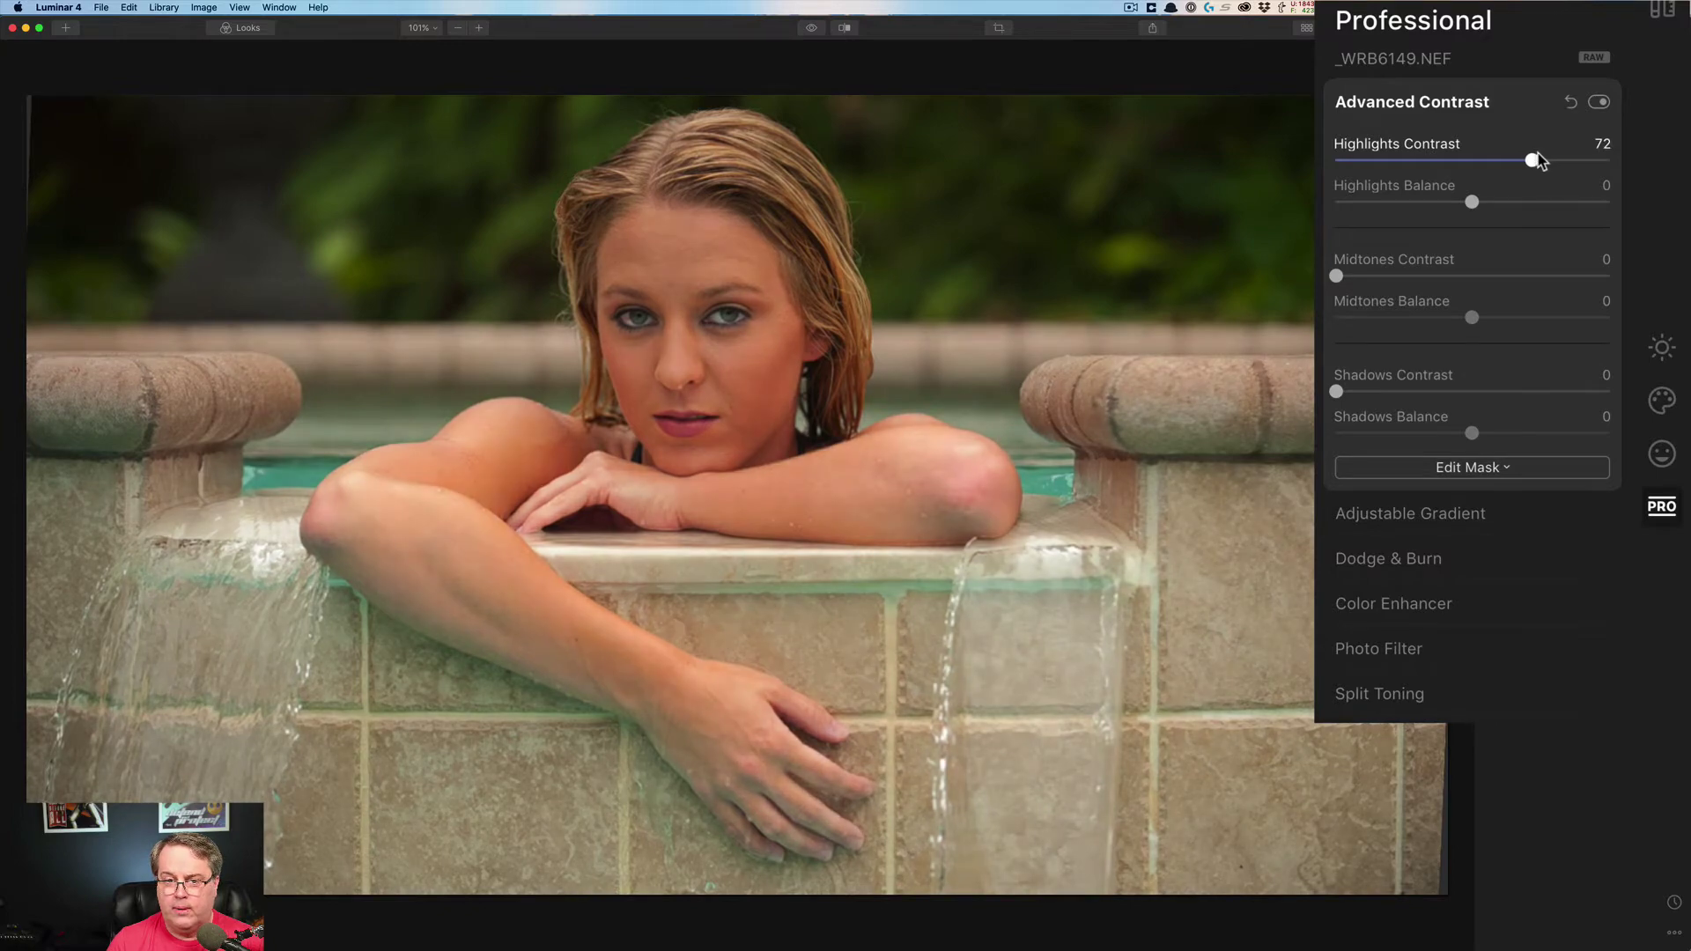
{"action": "left_click", "coordinate": [1601, 105]}
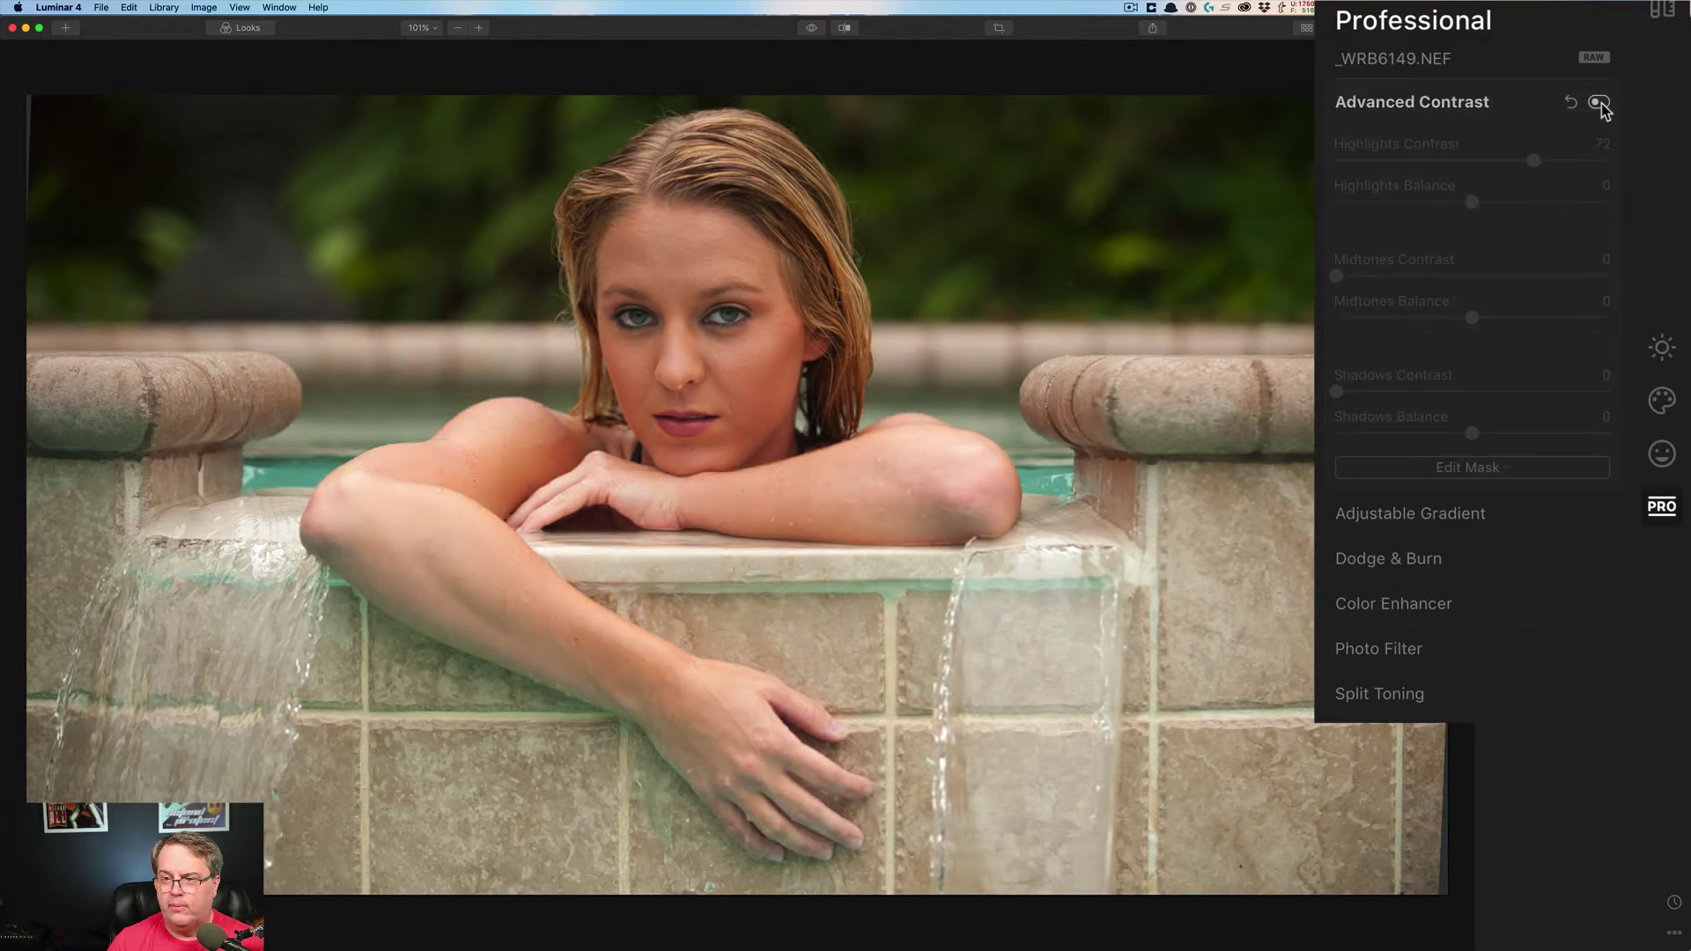
{"action": "left_click", "coordinate": [1602, 104]}
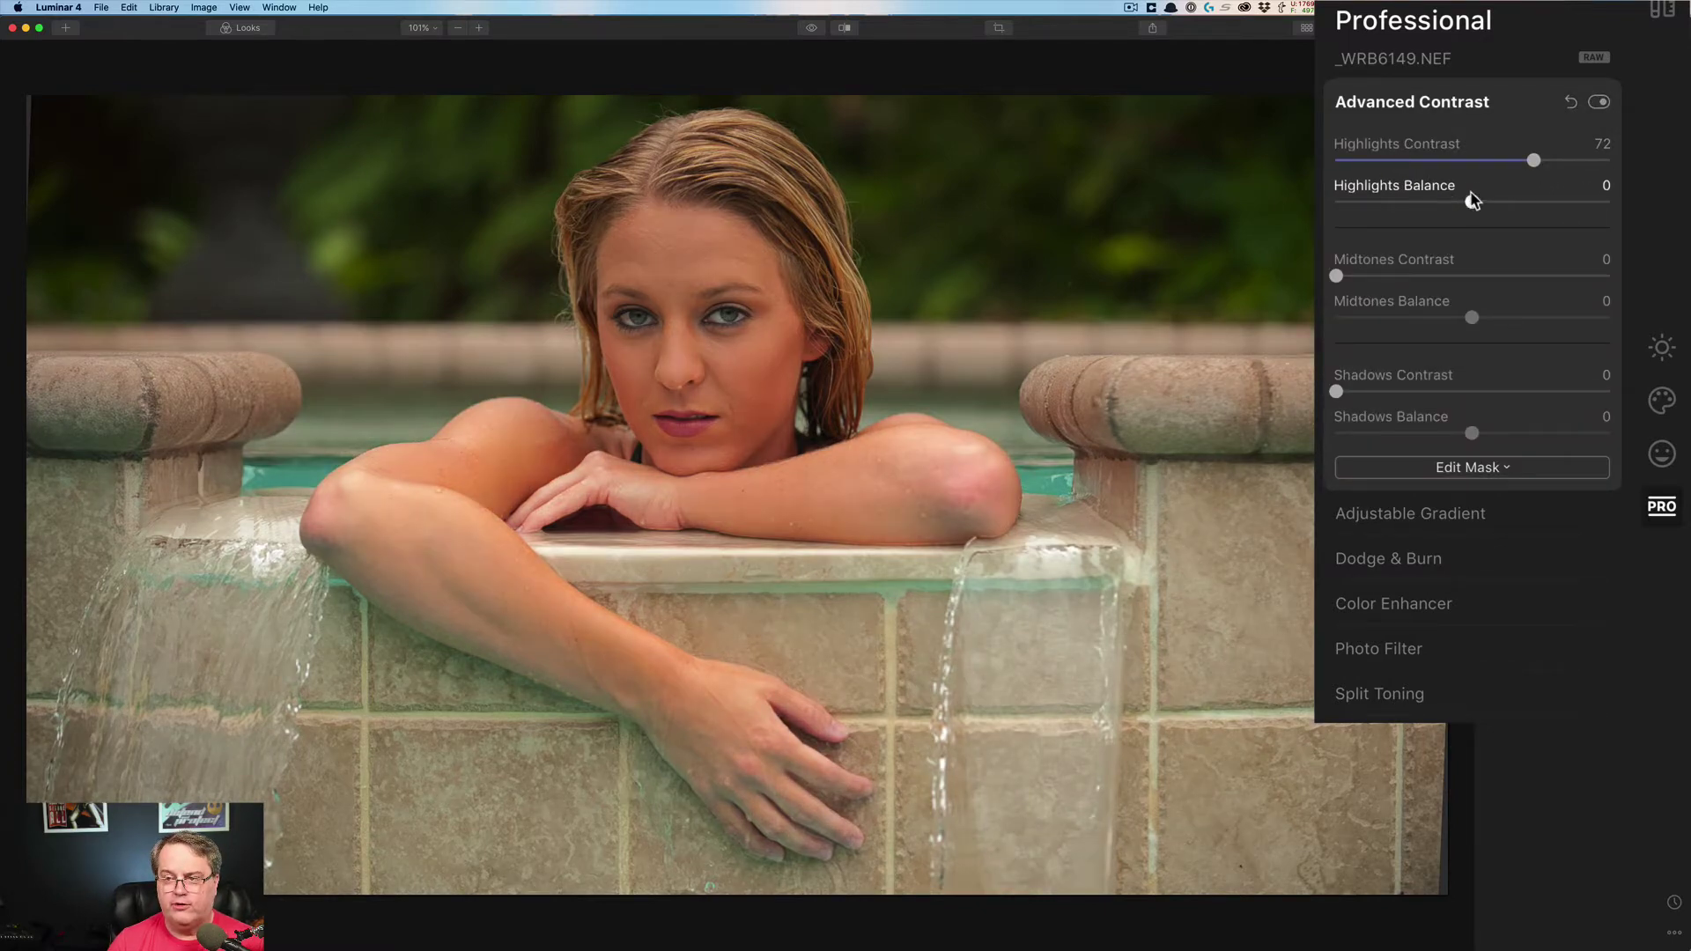
{"action": "left_click_drag", "start_coordinate": [1472, 202], "coordinate": [1382, 212]}
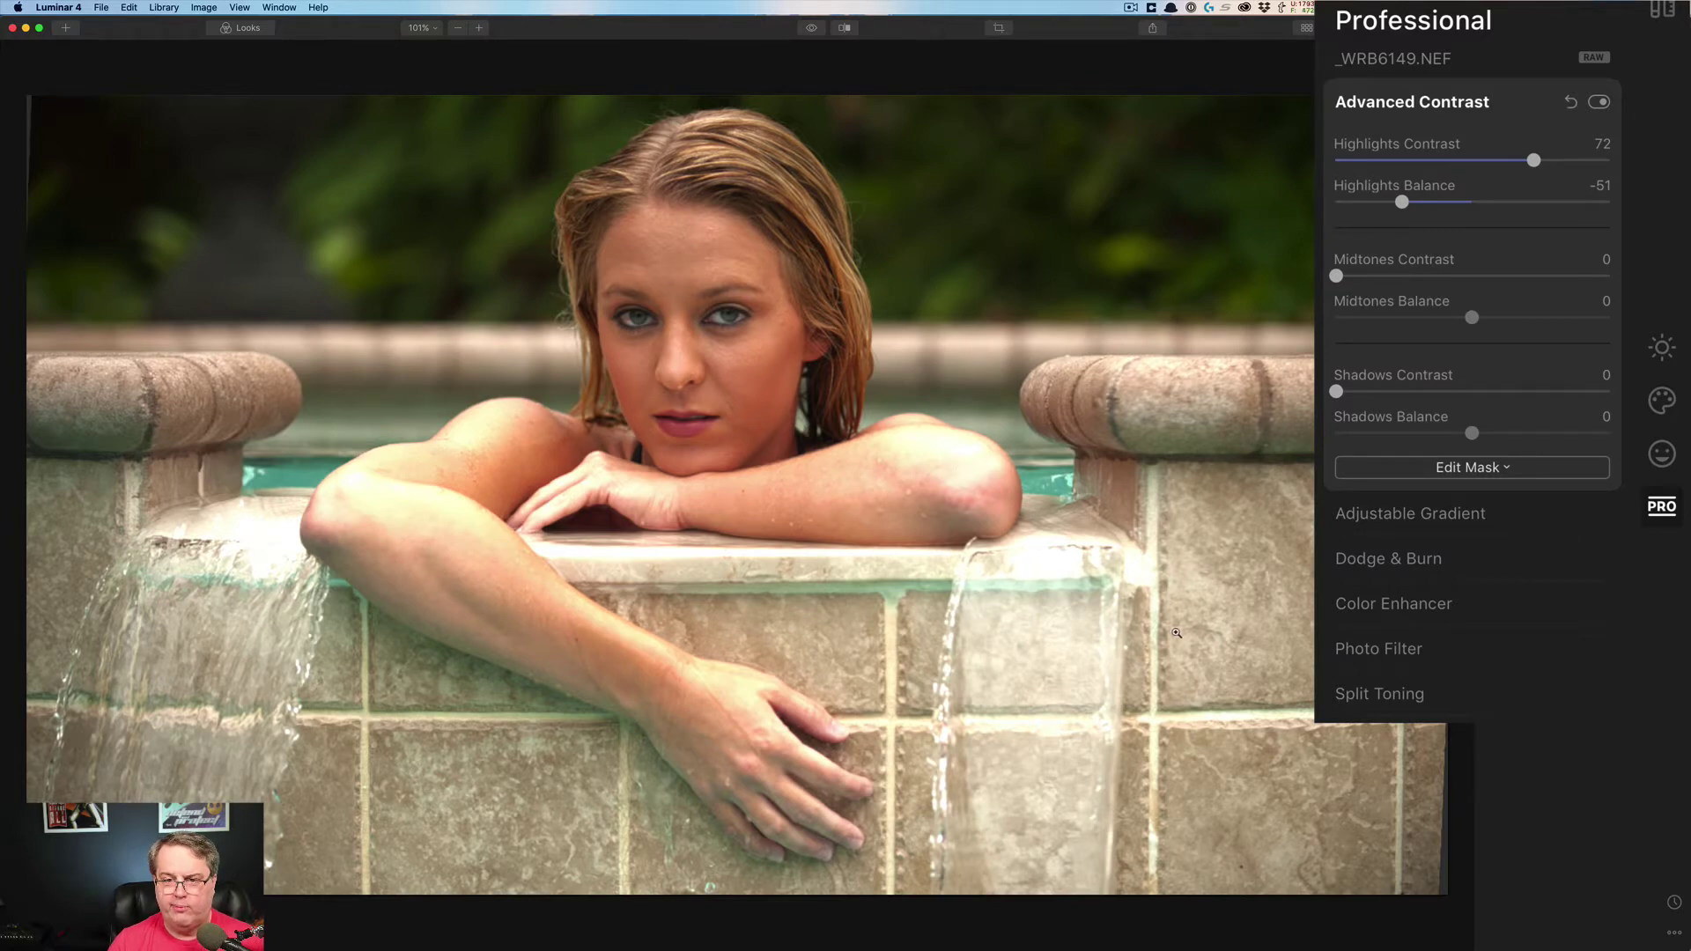
{"action": "left_click", "coordinate": [1543, 203]}
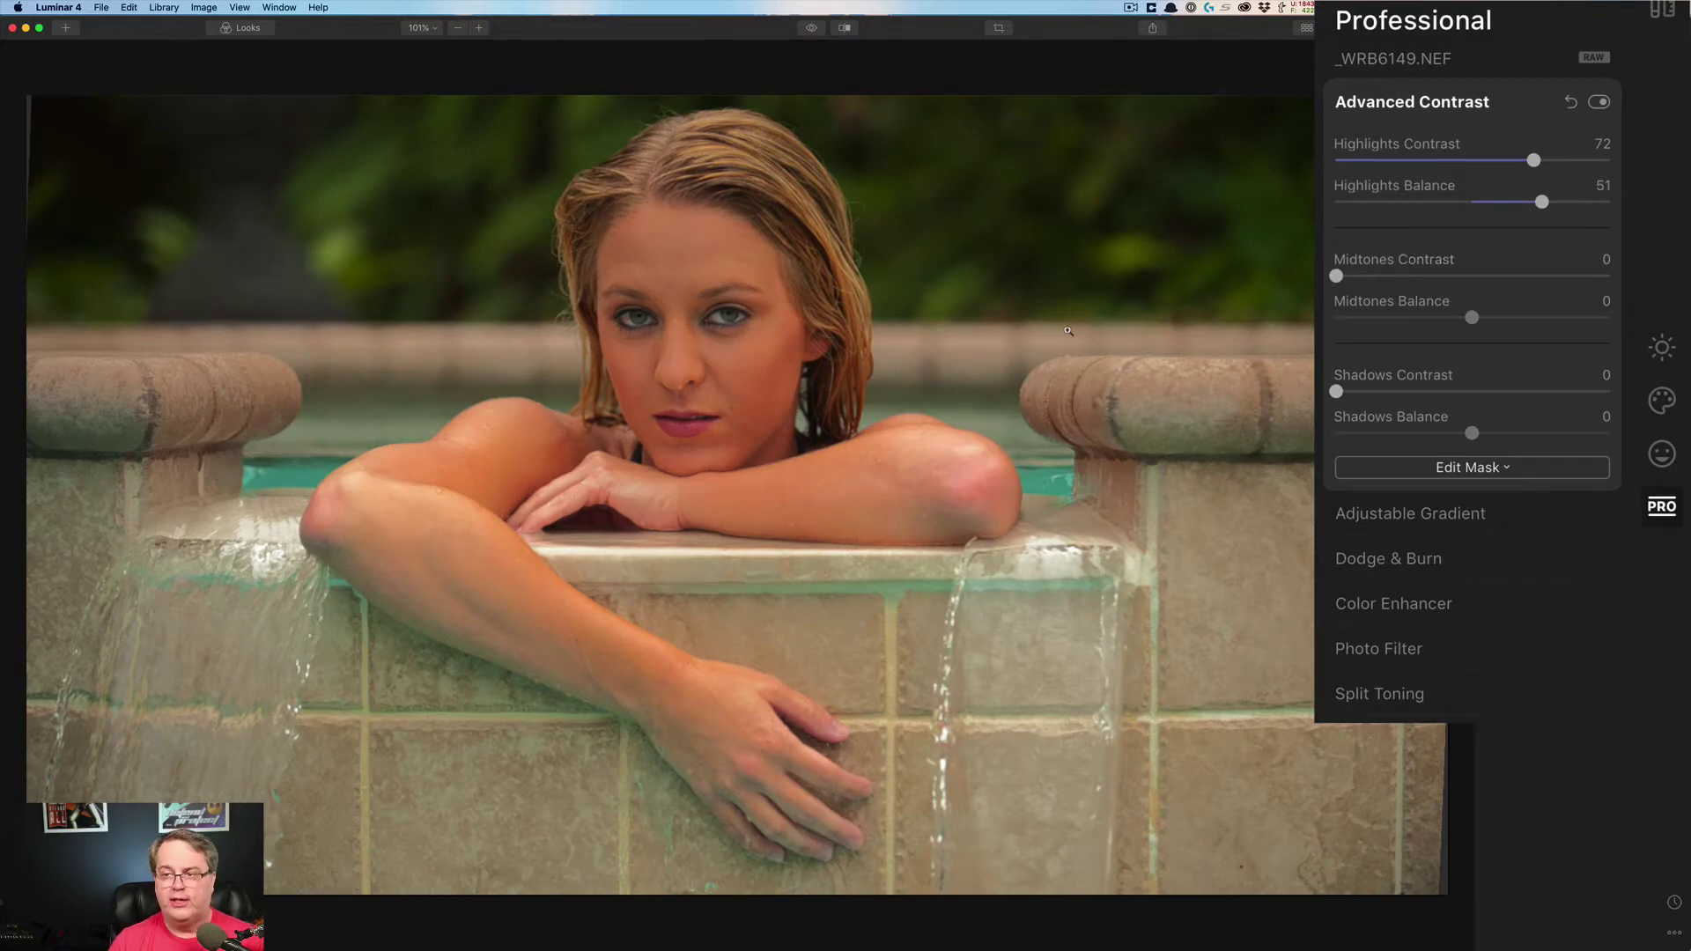
{"action": "left_click", "coordinate": [1571, 102]}
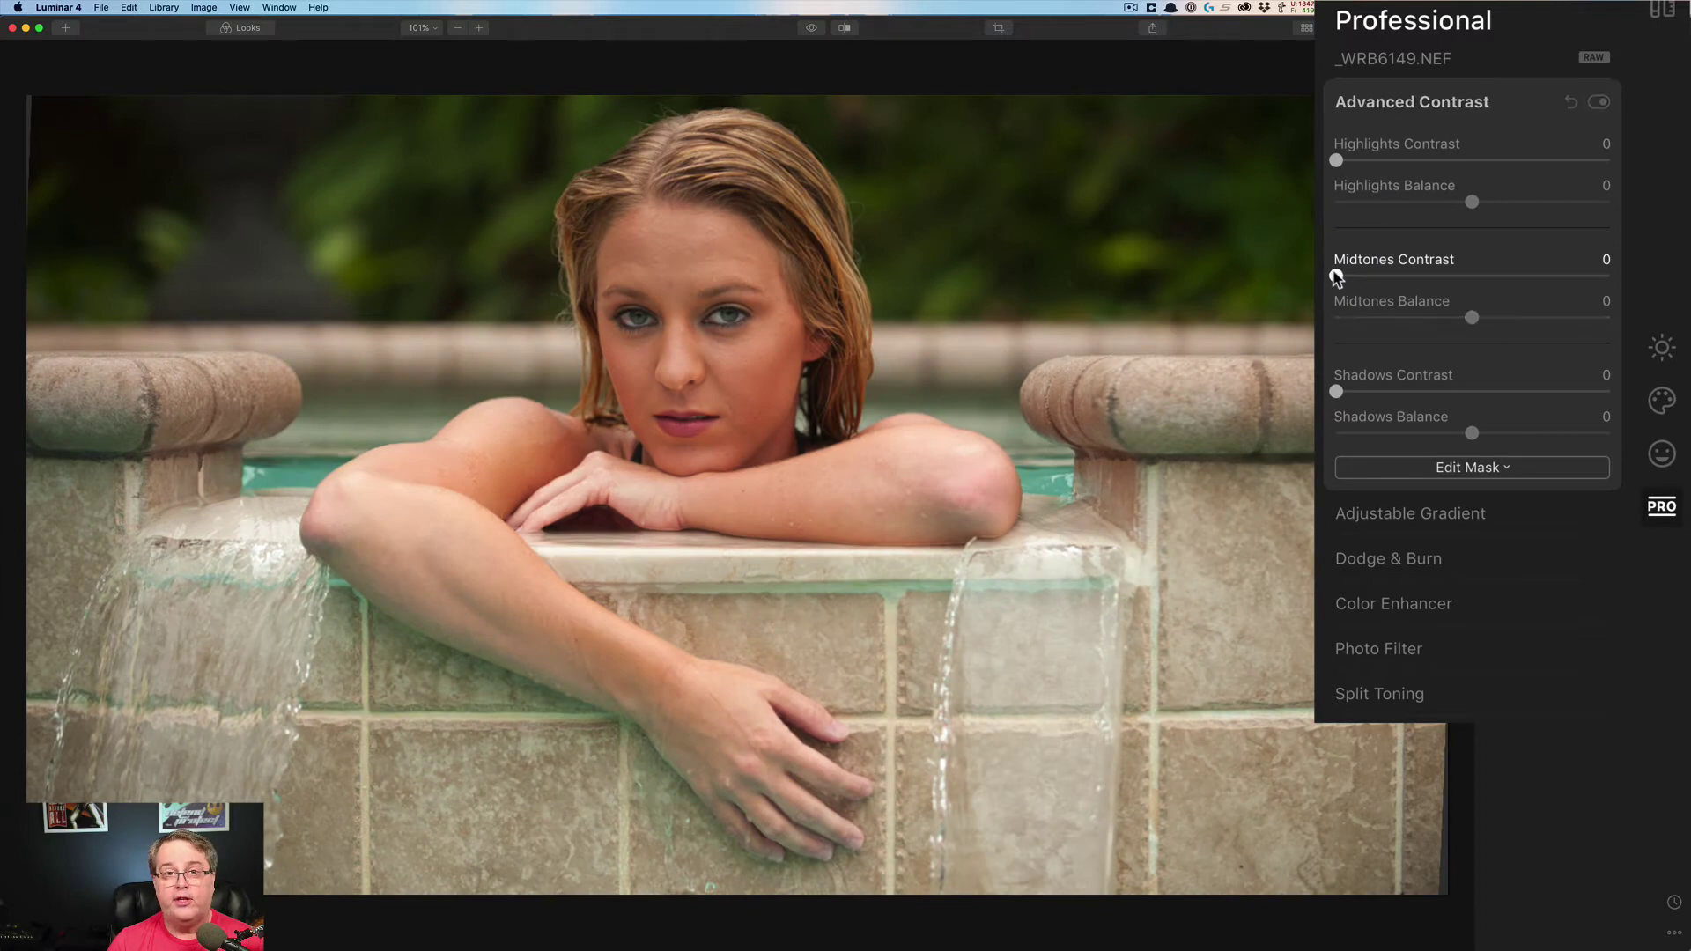
- Try Midtones Contrast at 52 with Midtones Balance at -55 and 46, and reset both midtones values
{"action": "left_click_drag", "start_coordinate": [1337, 278], "coordinate": [1480, 274]}
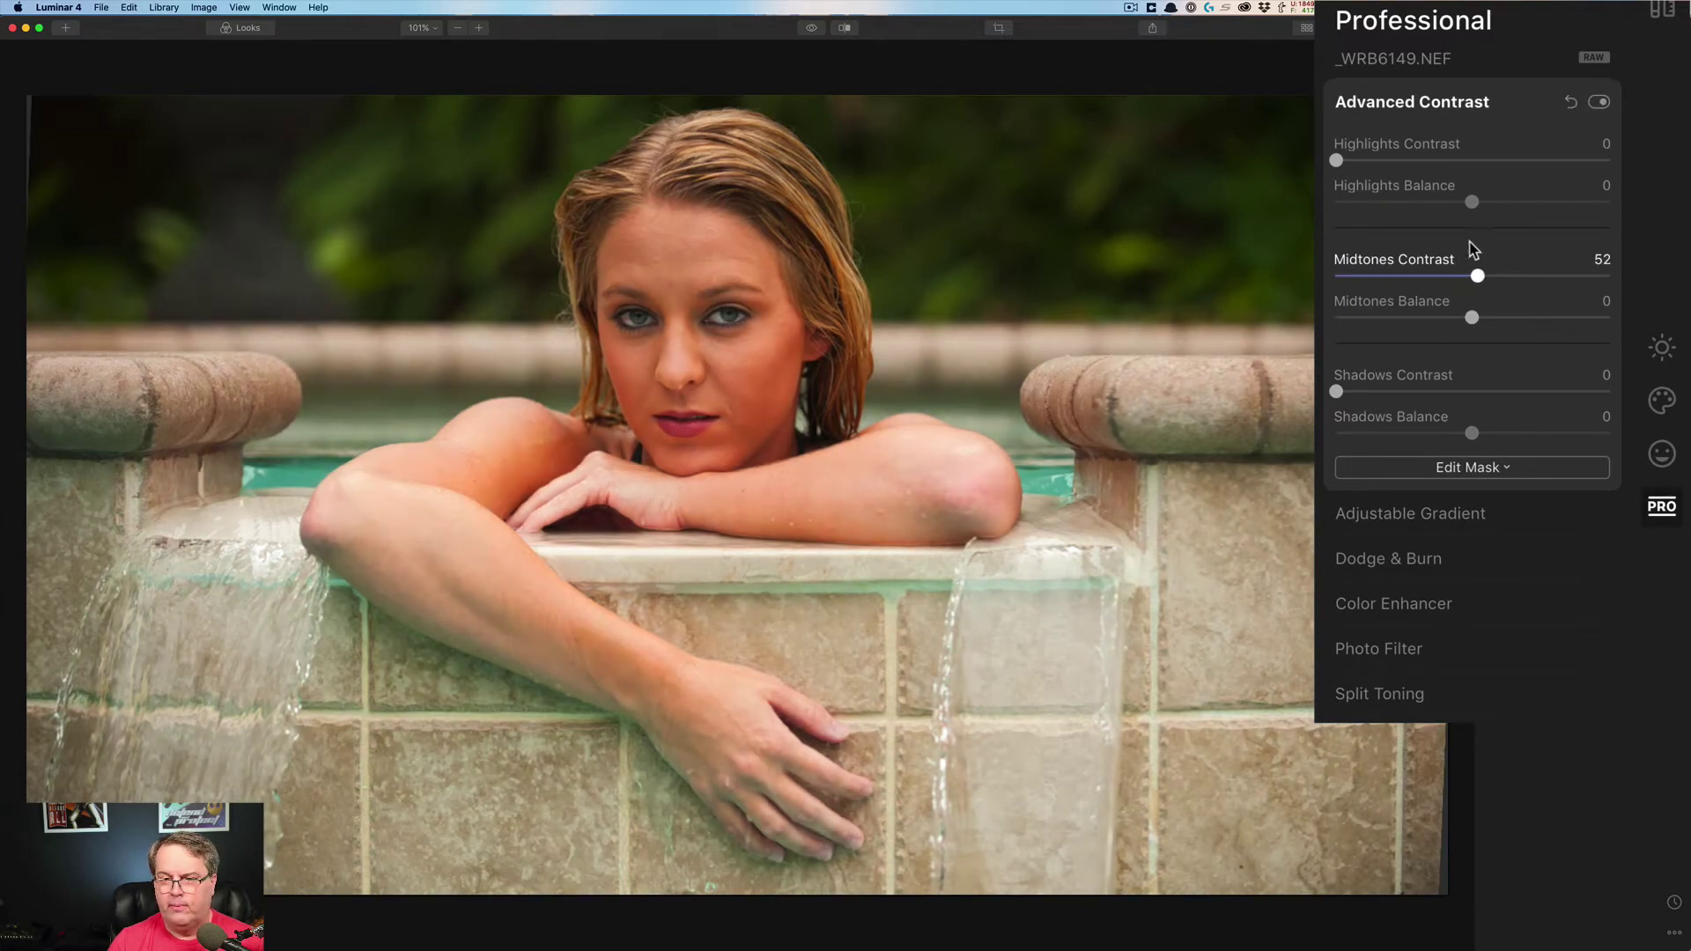
{"action": "left_click", "coordinate": [1394, 318]}
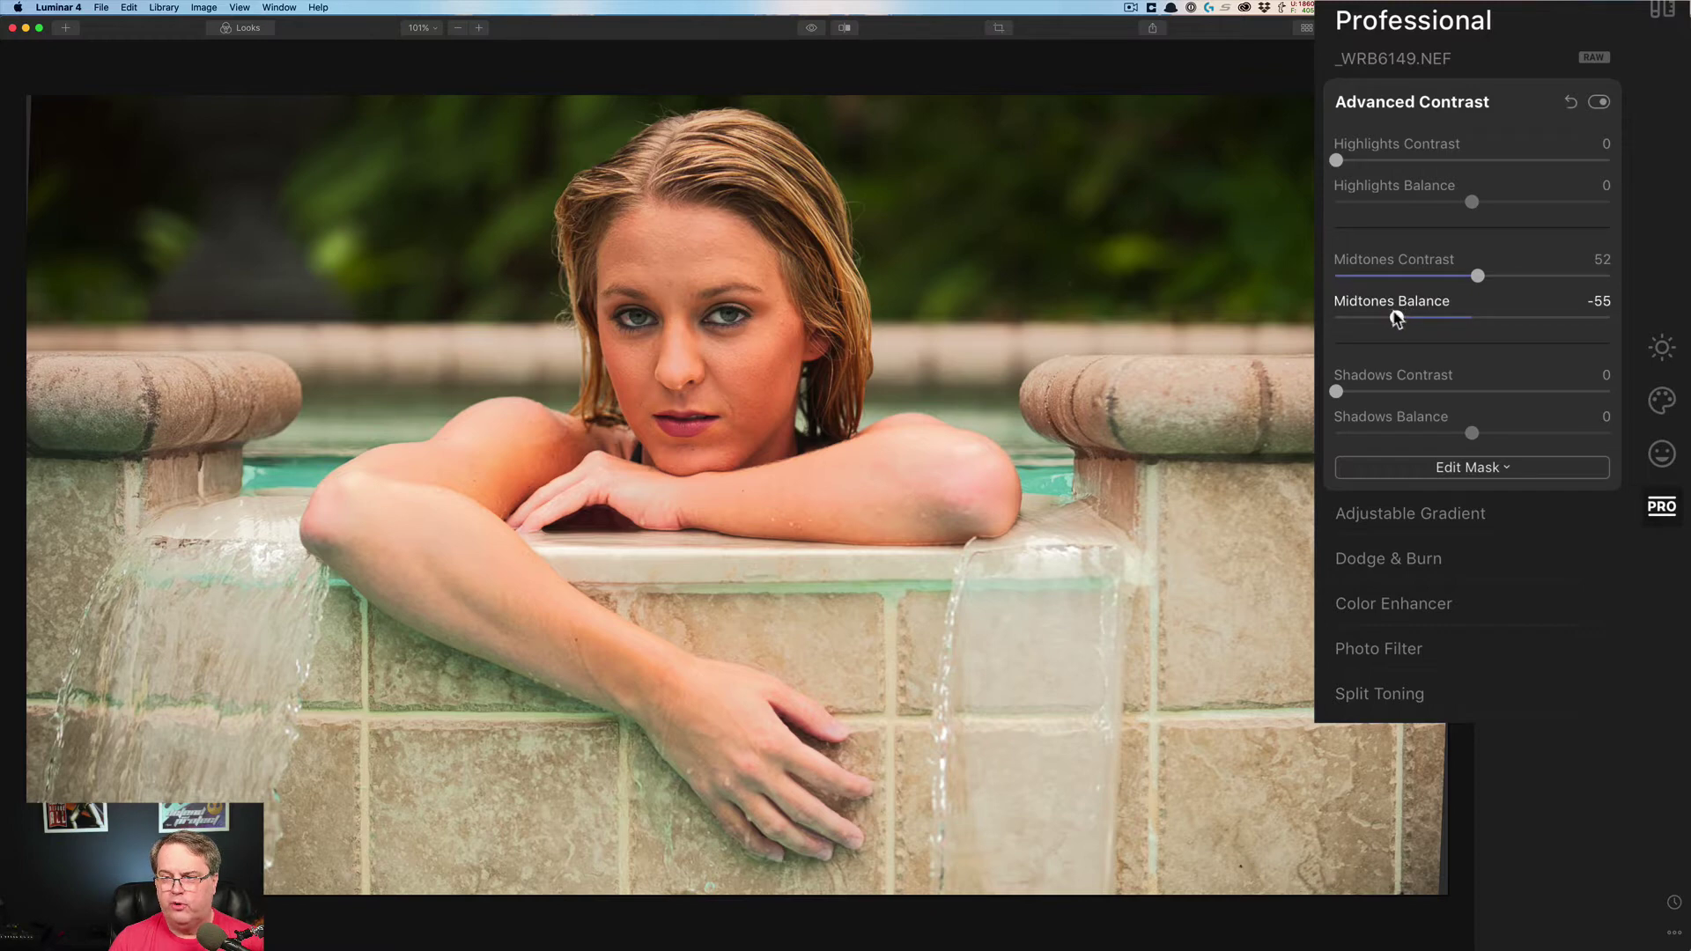
{"action": "left_click_drag", "start_coordinate": [1400, 320], "coordinate": [1544, 322]}
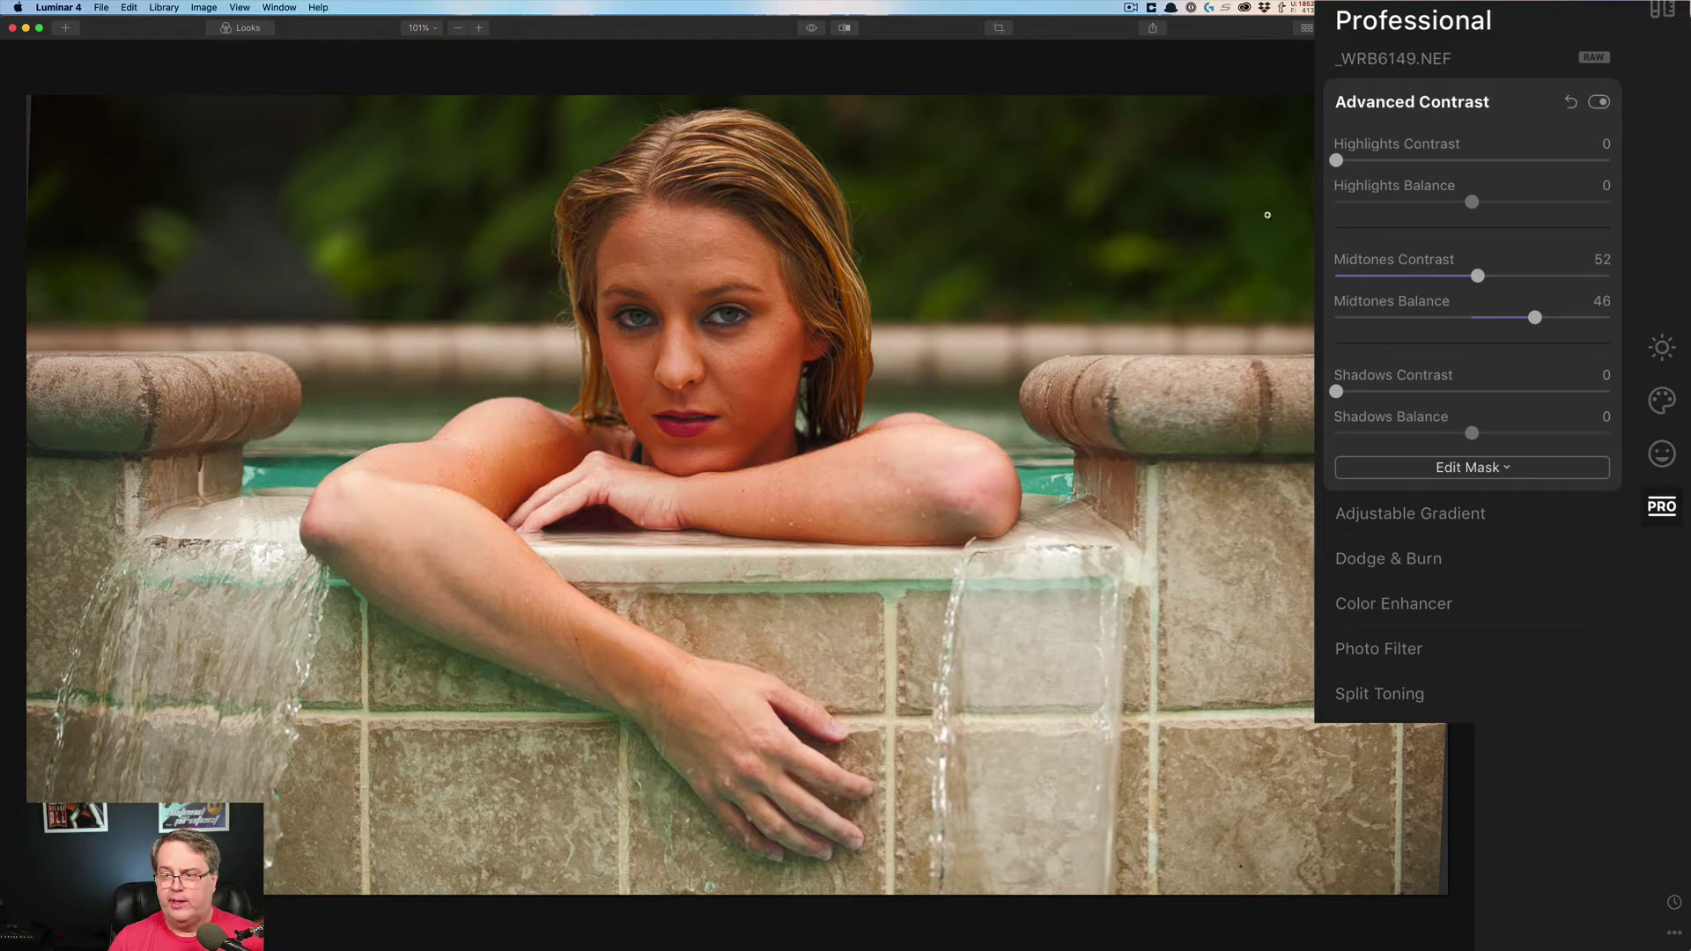
{"action": "double_click", "coordinate": [1472, 317]}
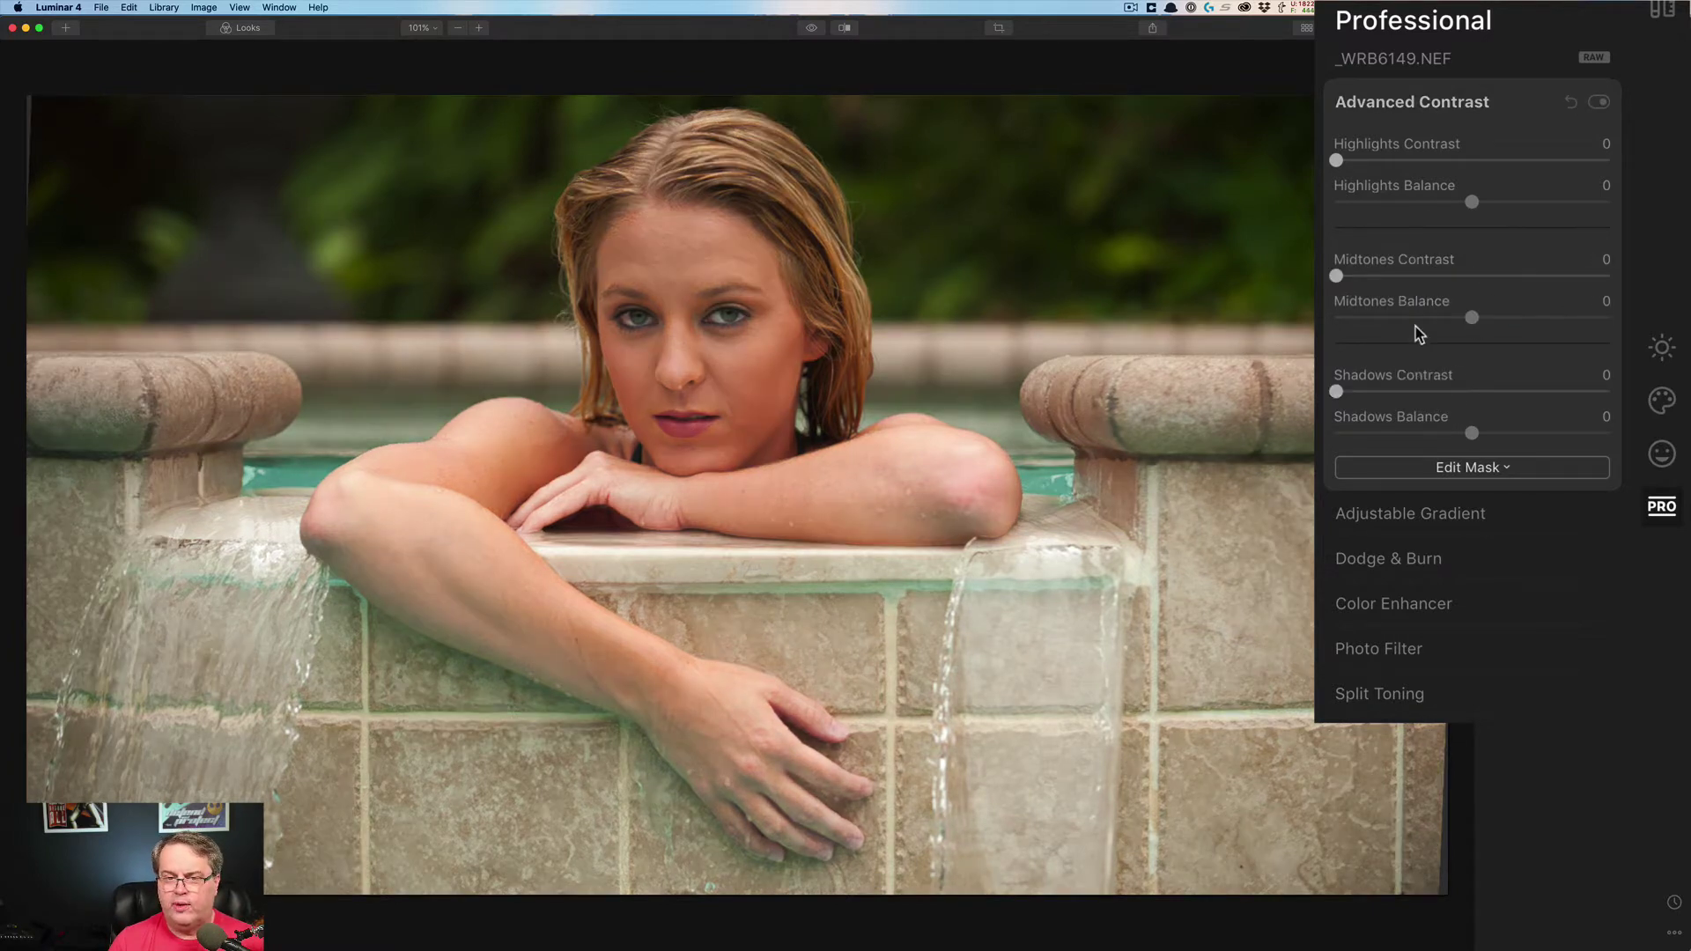
- Try Shadows Contrast at 50 with Shadows Balance at -49, 58 and -39, and reset both shadows values
{"action": "left_click_drag", "start_coordinate": [1336, 391], "coordinate": [1478, 386]}
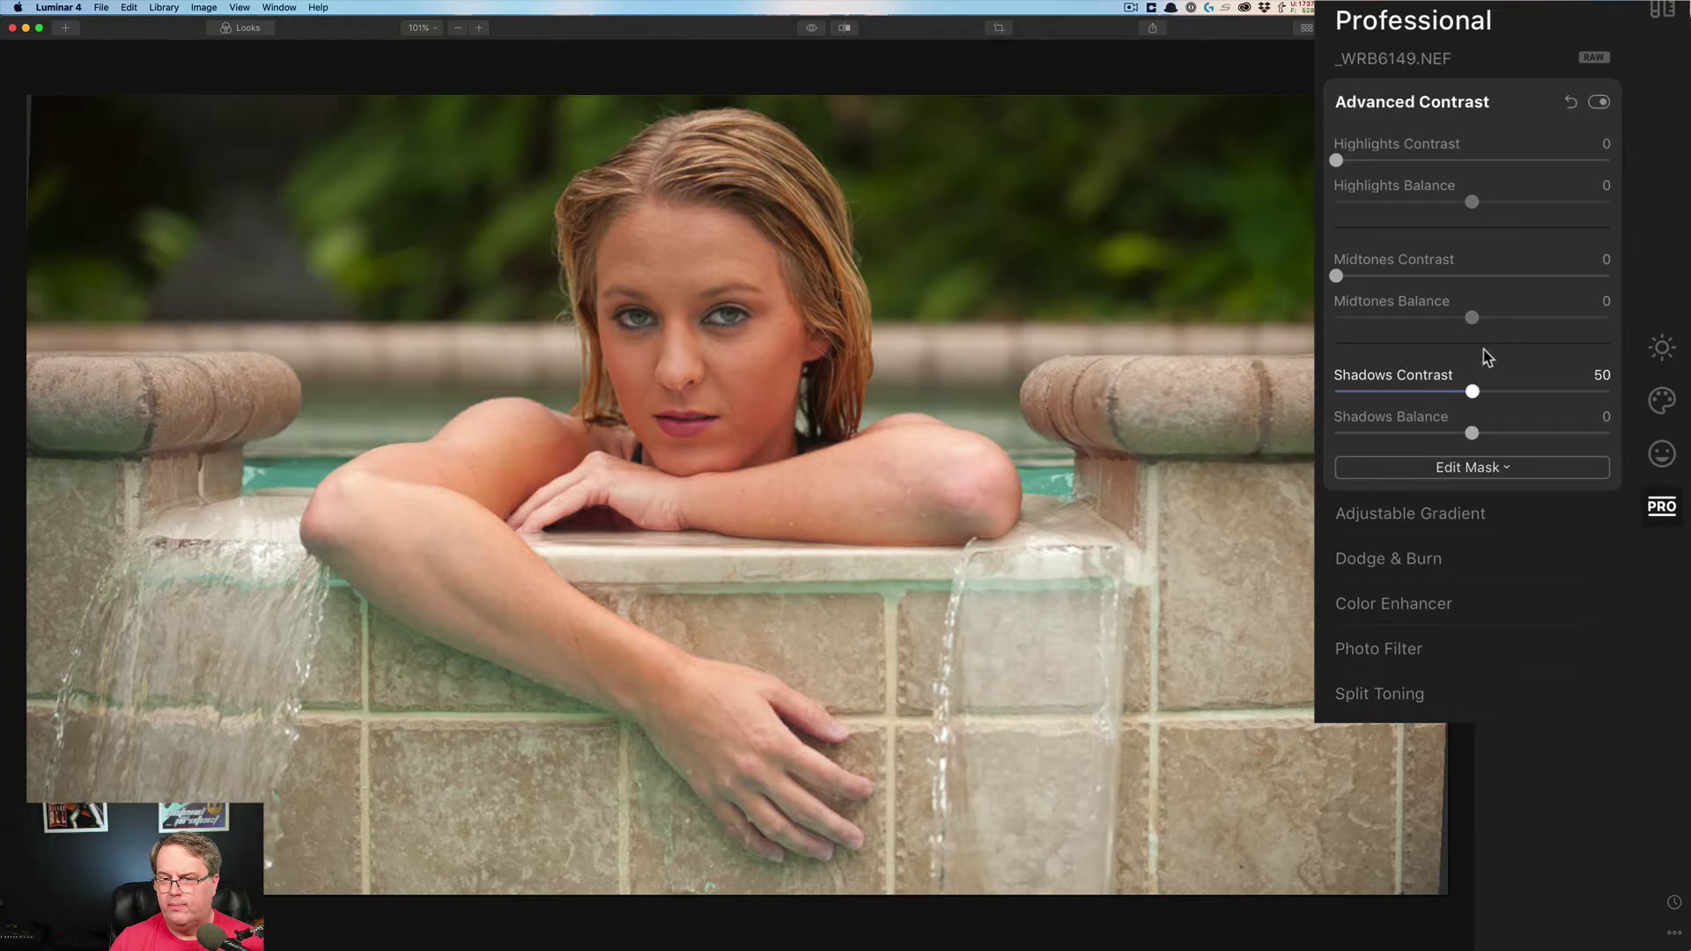
{"action": "left_click", "coordinate": [1402, 433]}
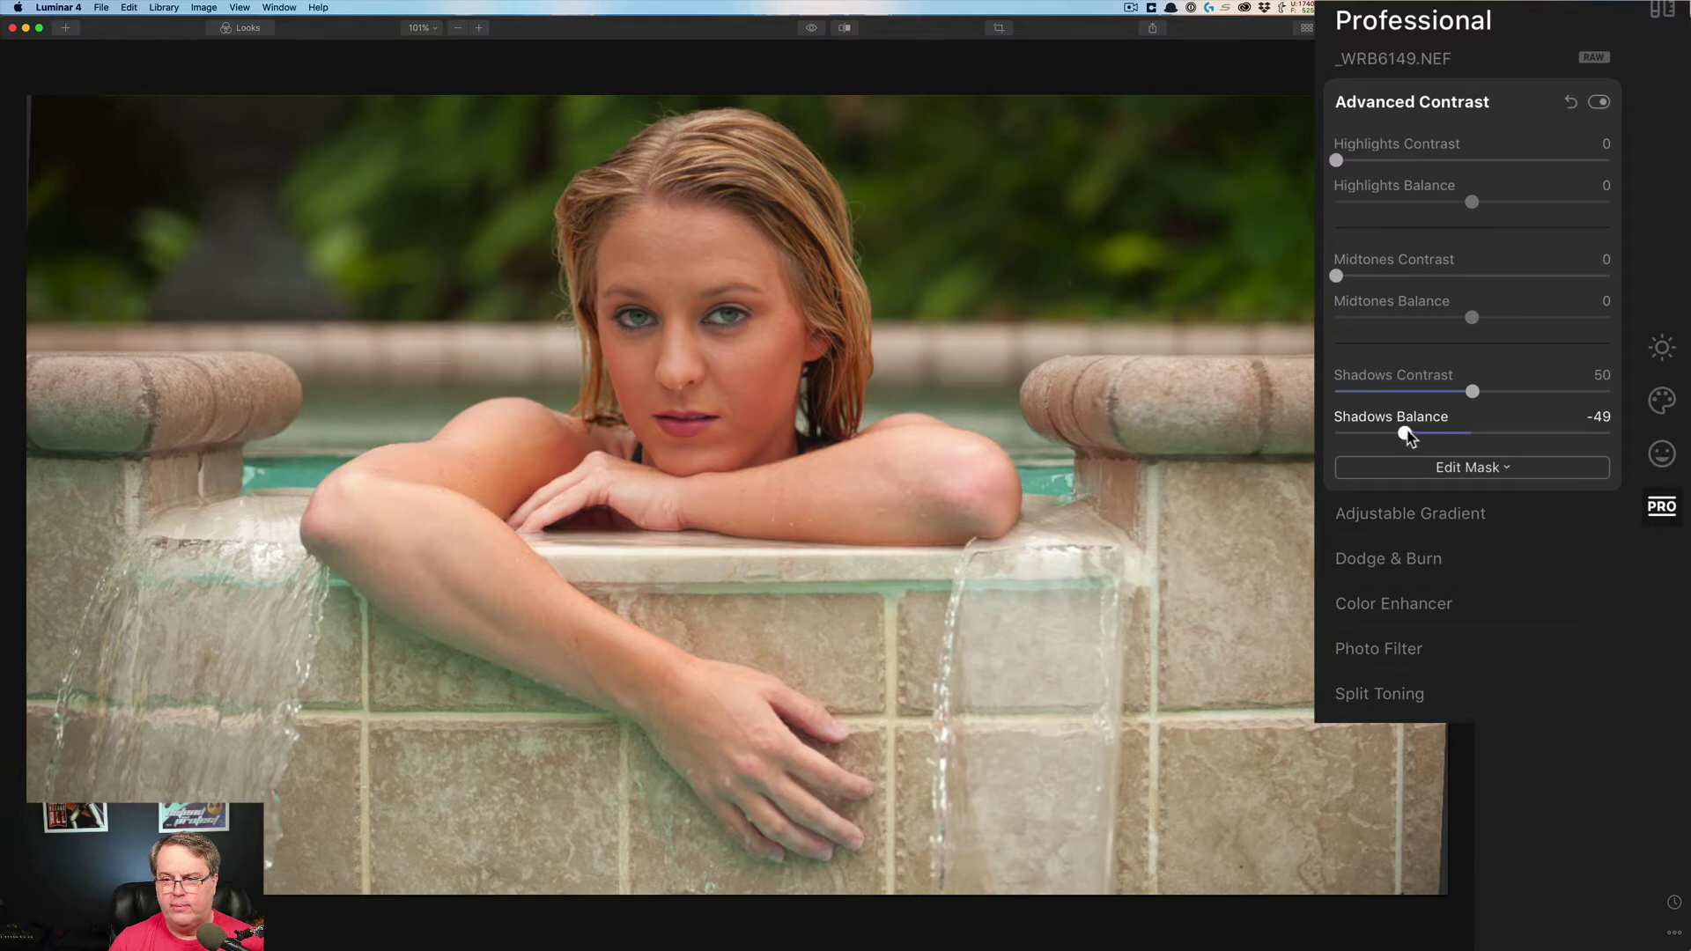
{"action": "left_click", "coordinate": [1554, 433]}
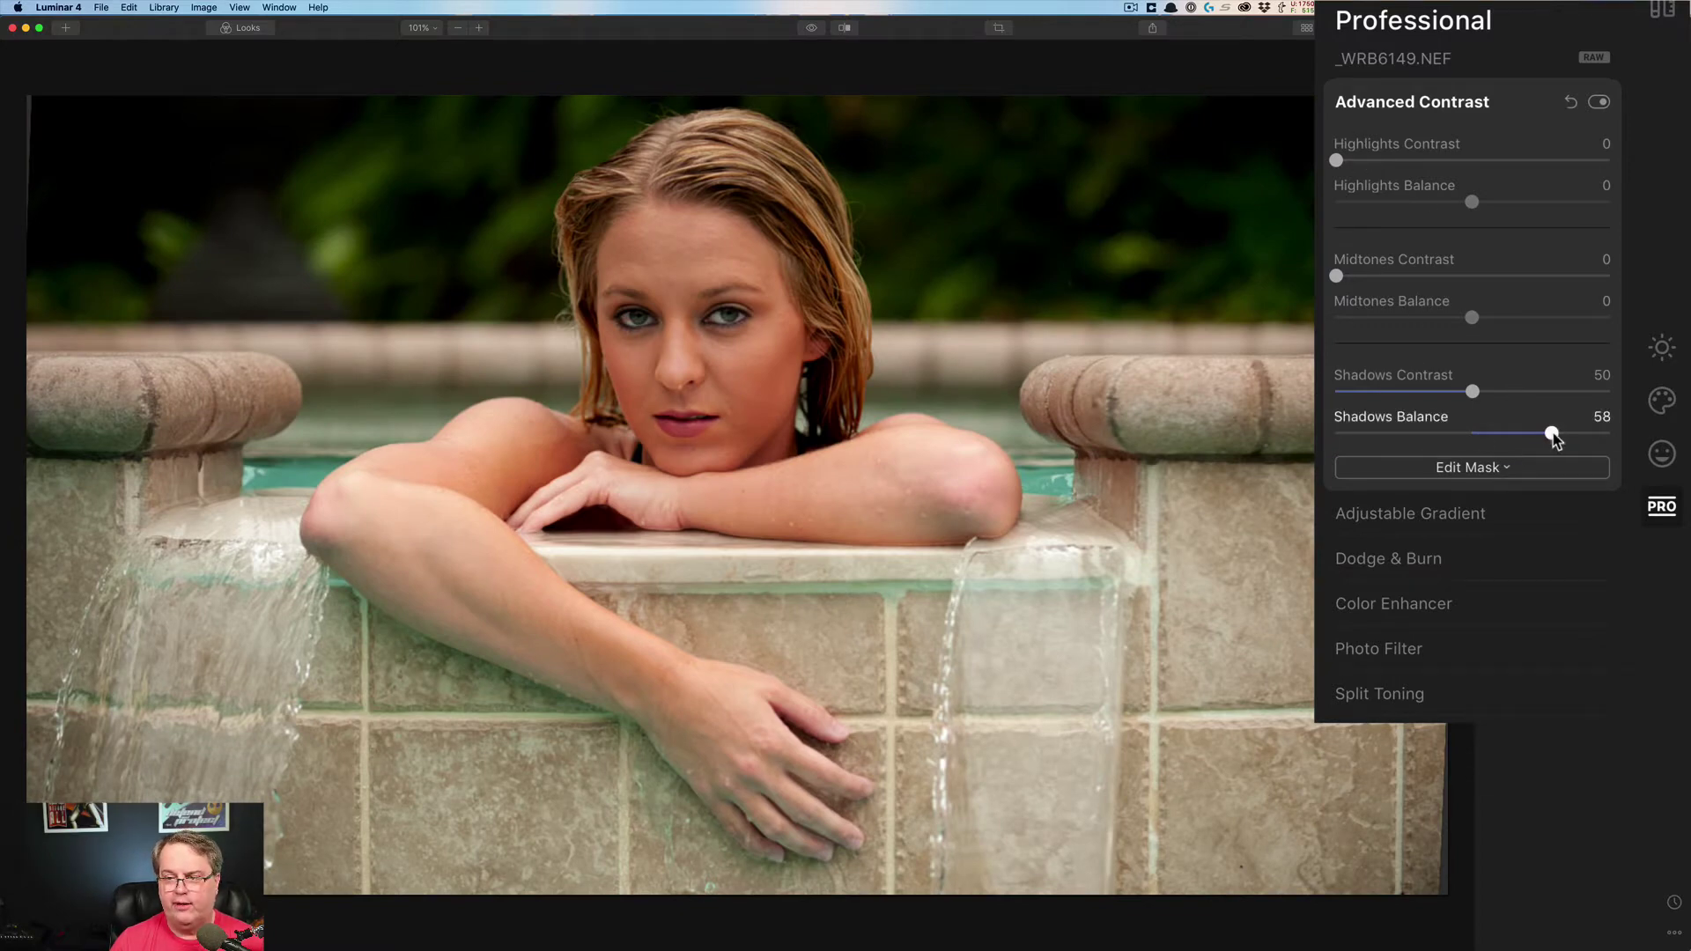
{"action": "left_click_drag", "start_coordinate": [1550, 434], "coordinate": [1409, 444]}
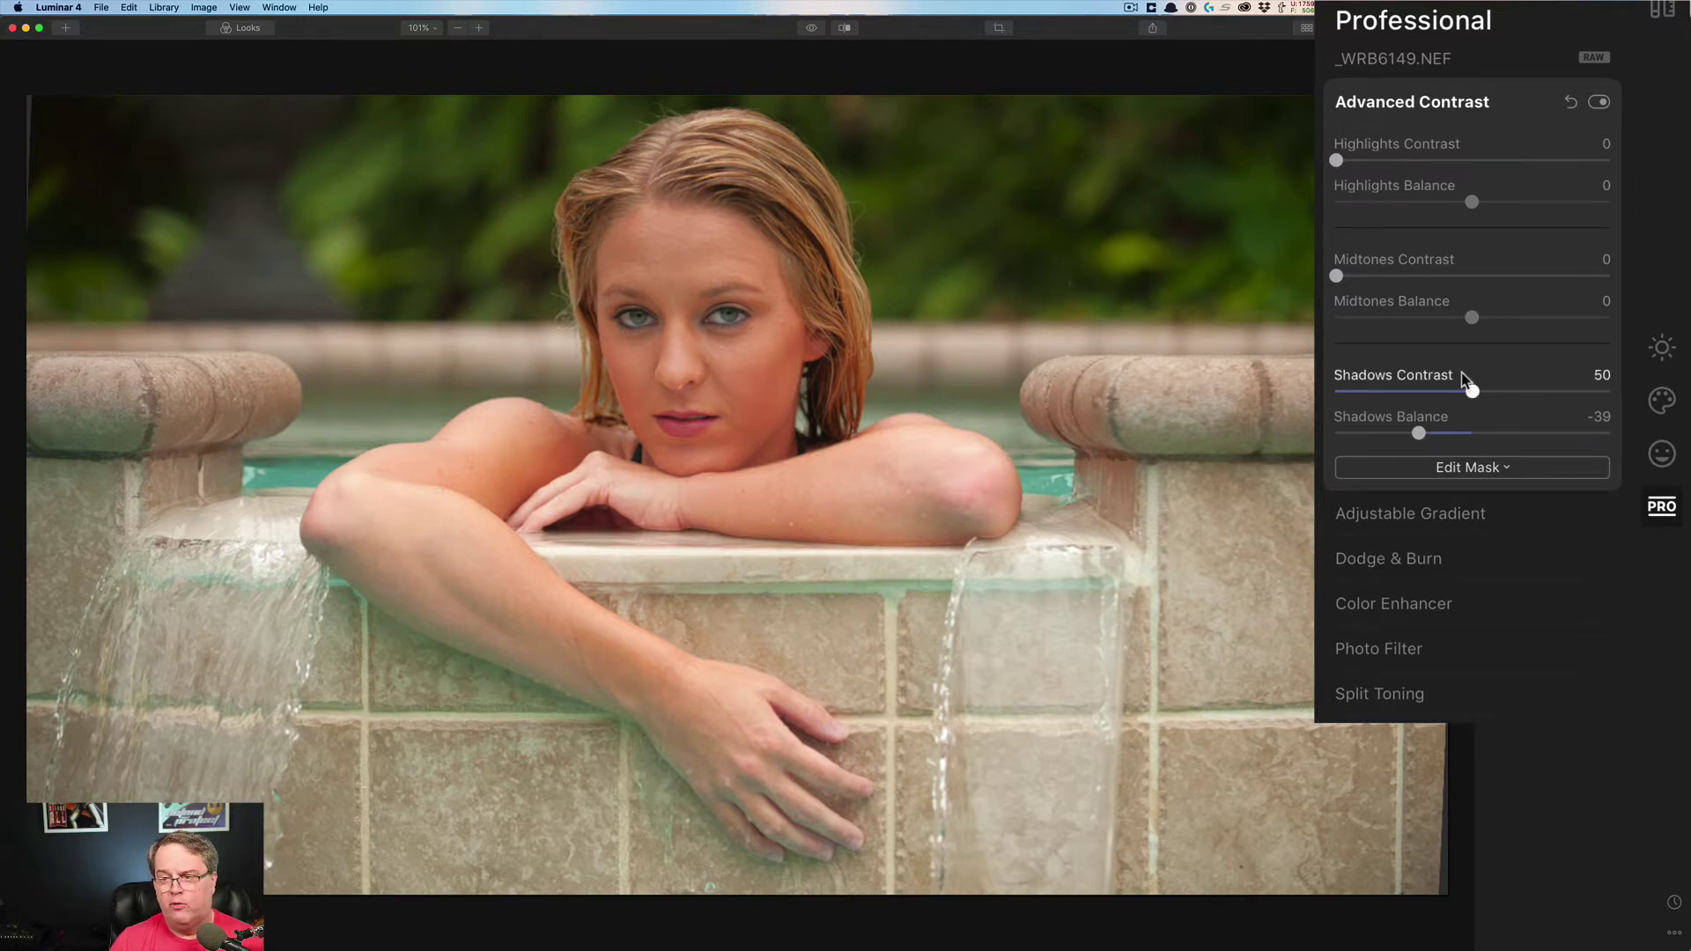
{"action": "double_click", "coordinate": [1385, 379]}
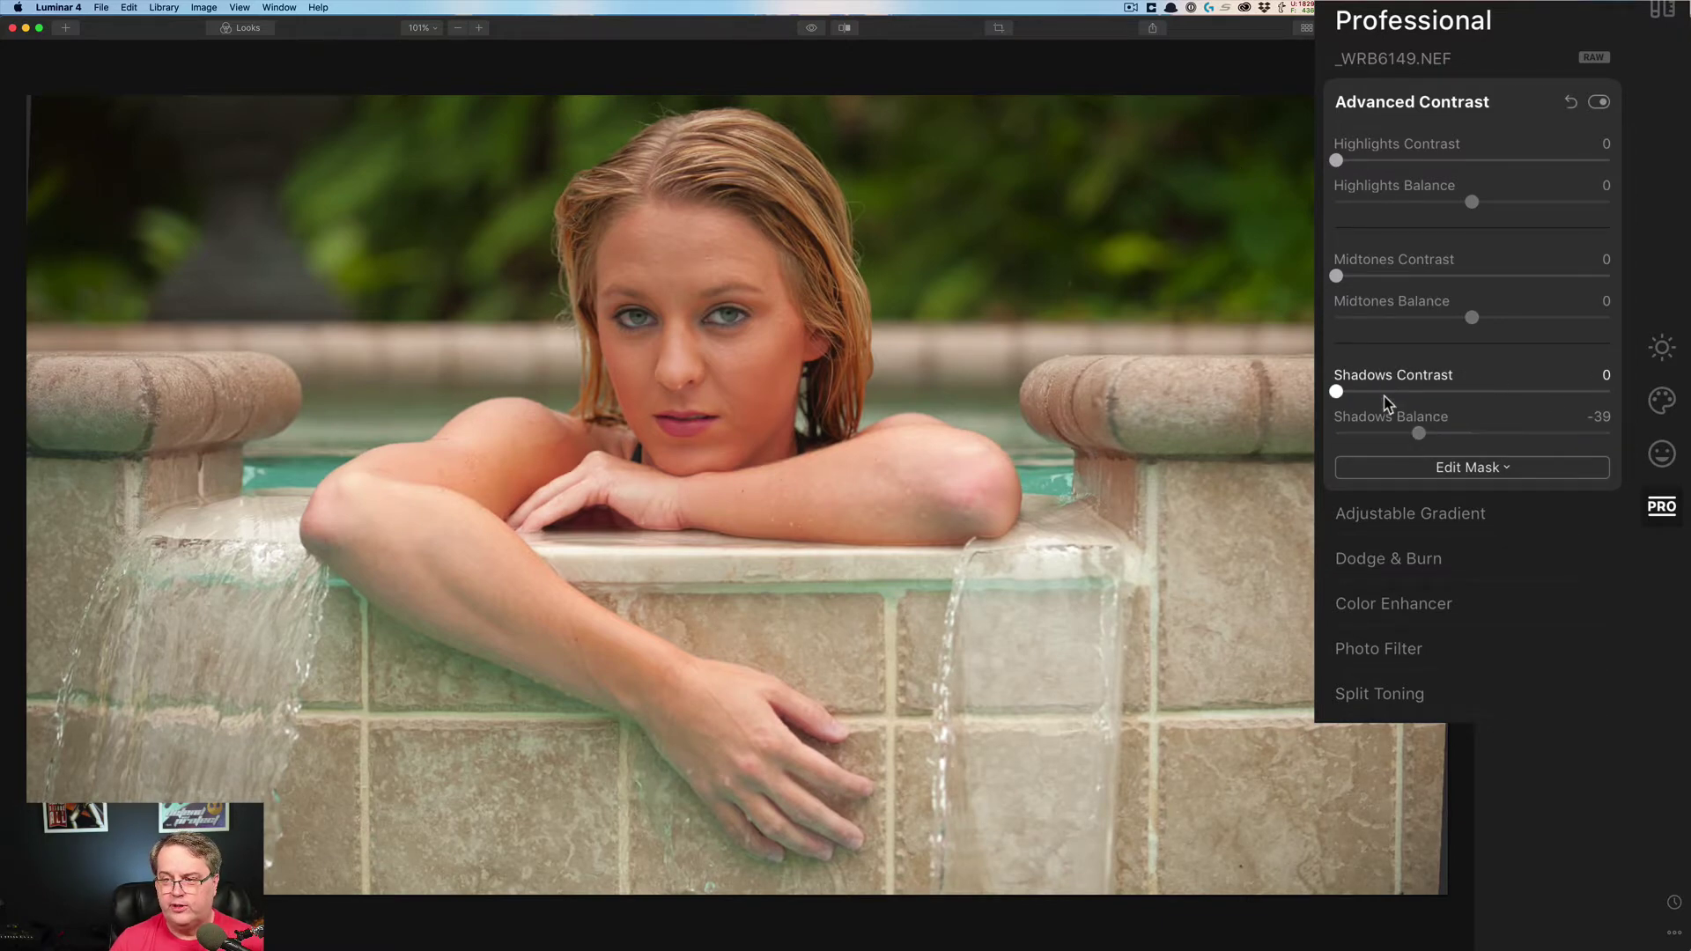
{"action": "double_click", "coordinate": [1384, 418]}
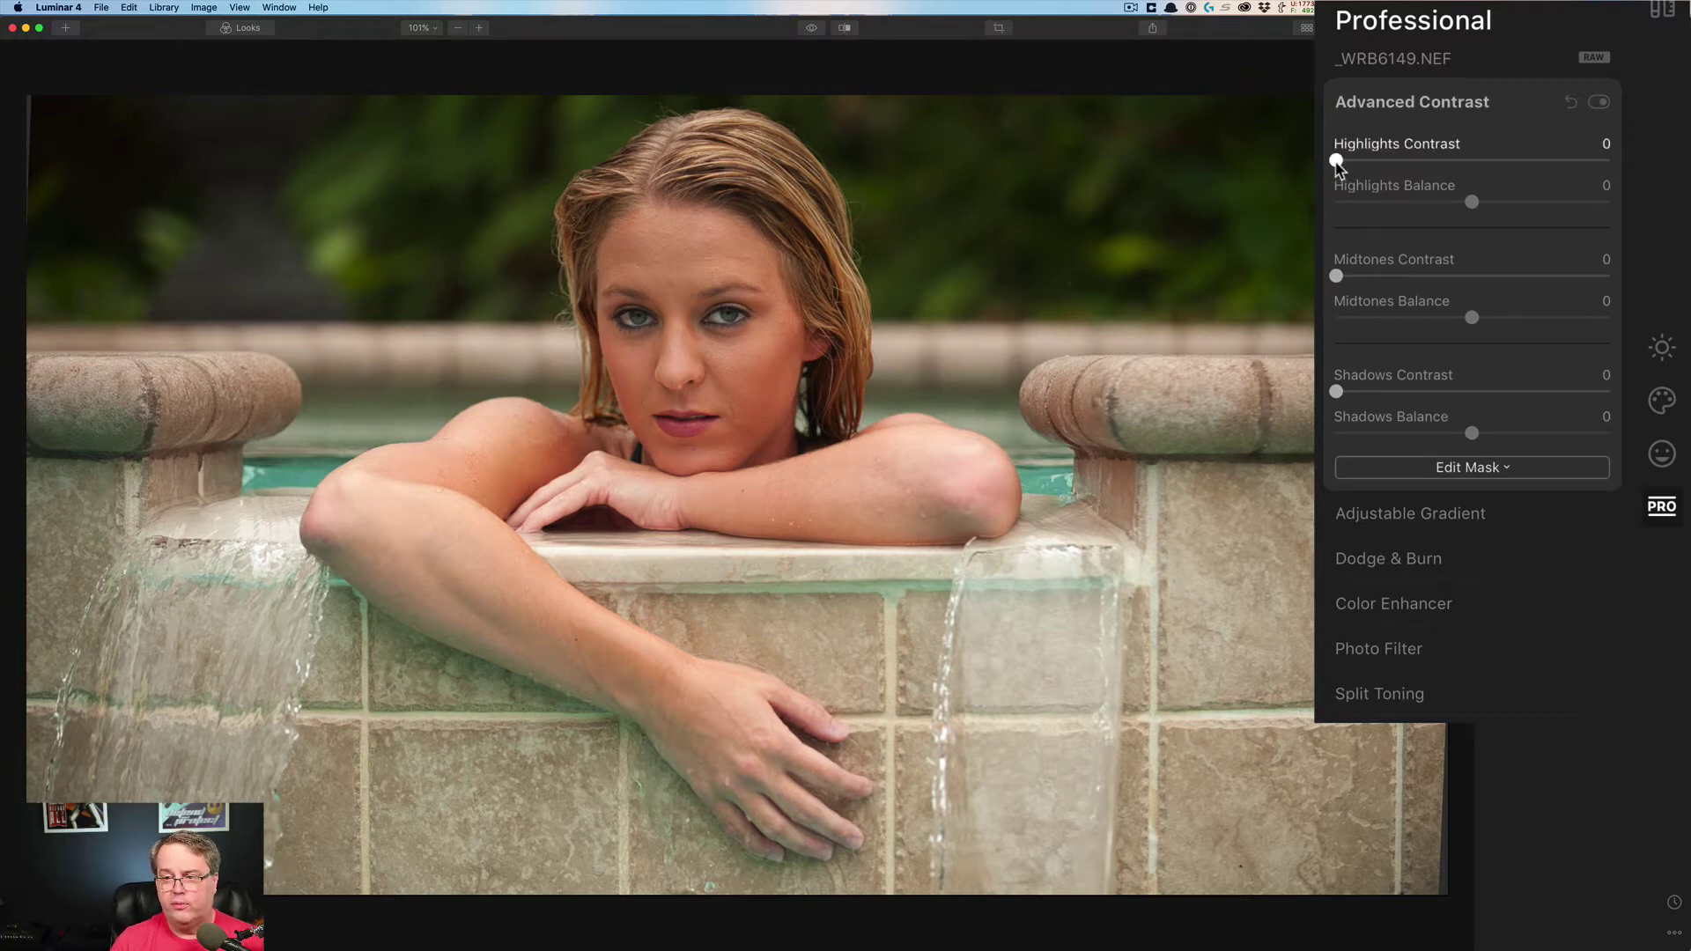
- Set the portrait's Highlights Contrast to 11, Shadows Contrast to 65 and Midtones Contrast to 24
{"action": "left_click_drag", "start_coordinate": [1336, 160], "coordinate": [1366, 161]}
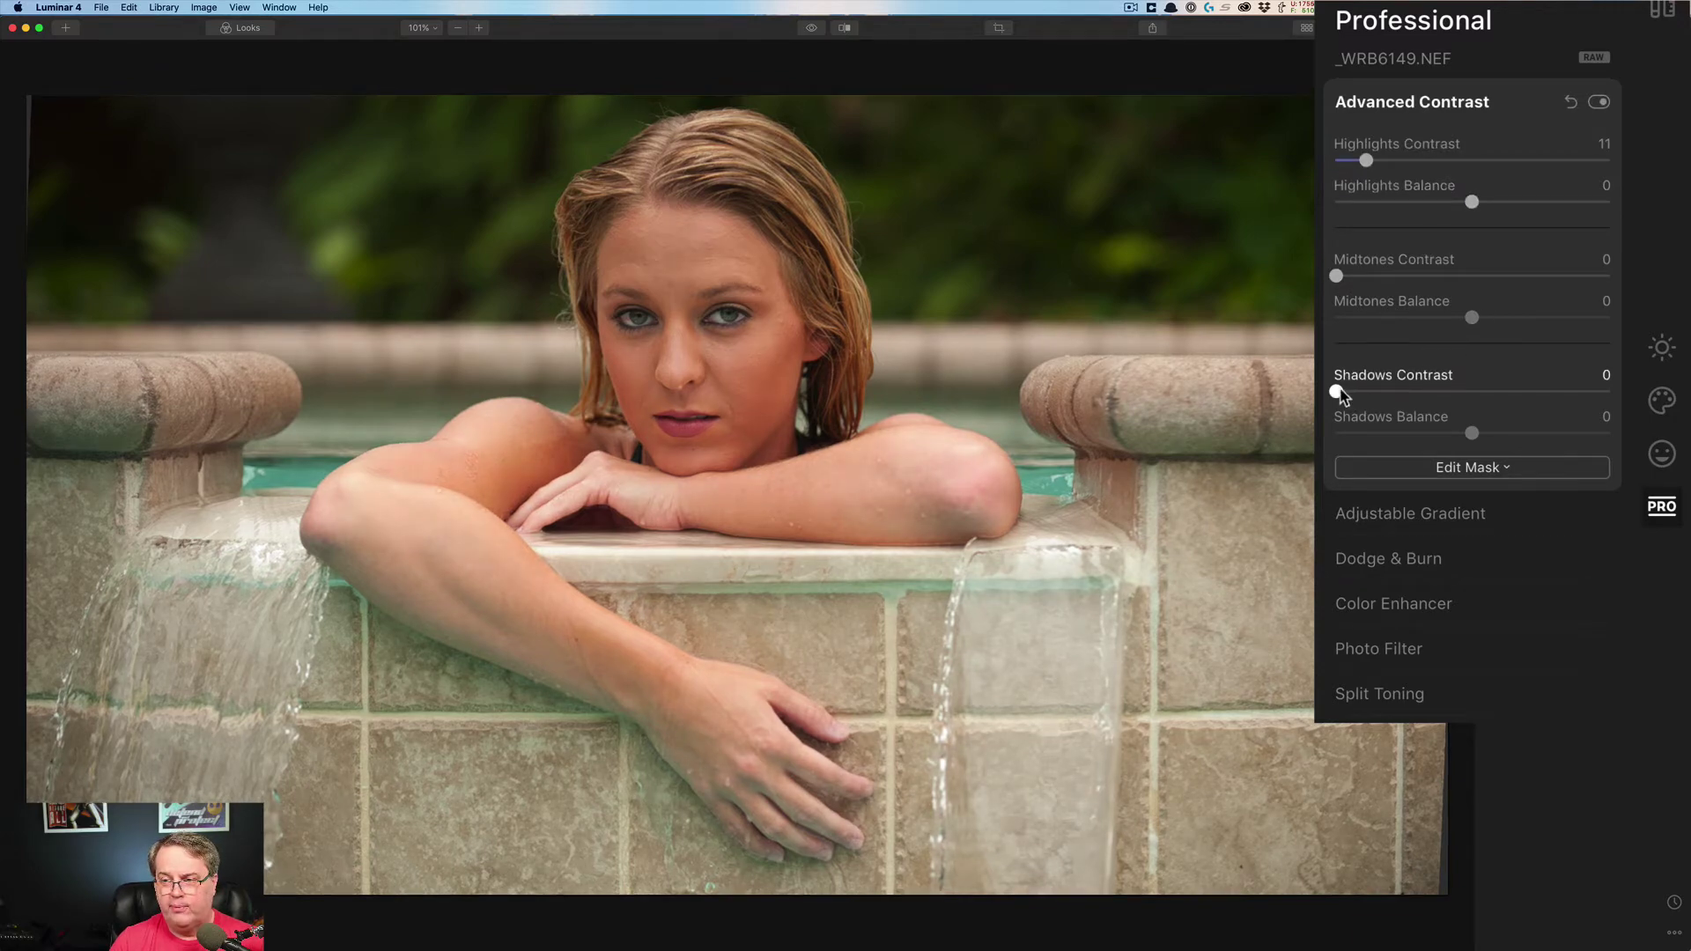
{"action": "left_click_drag", "start_coordinate": [1336, 391], "coordinate": [1523, 380]}
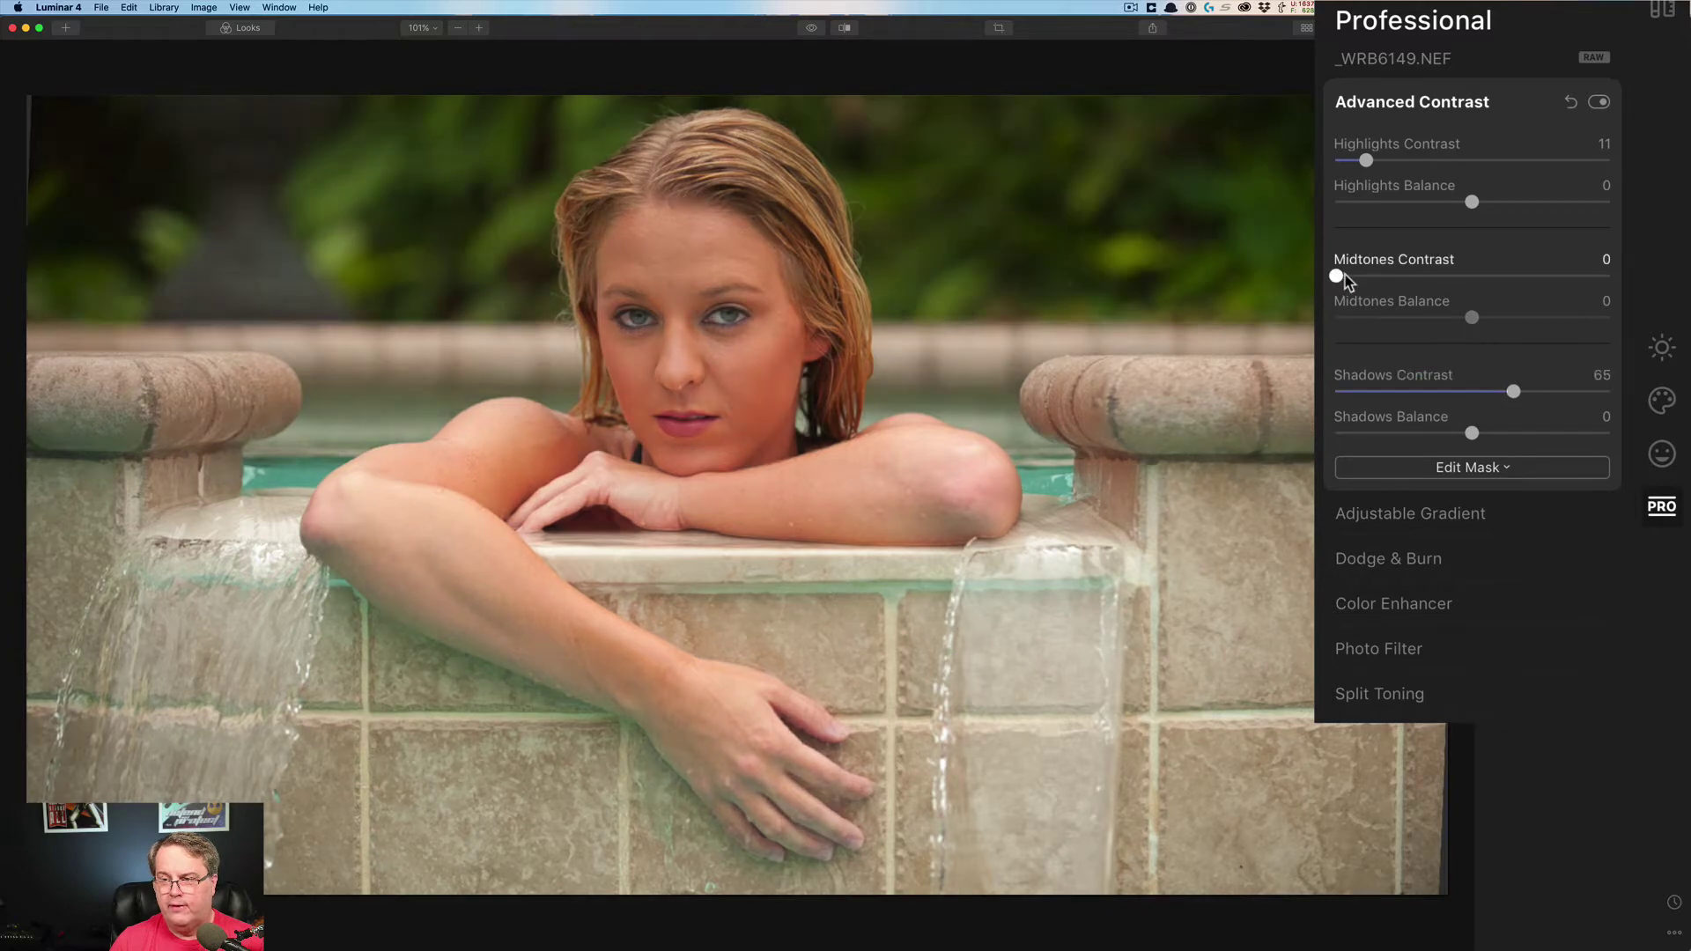
{"action": "left_click_drag", "start_coordinate": [1336, 276], "coordinate": [1403, 275]}
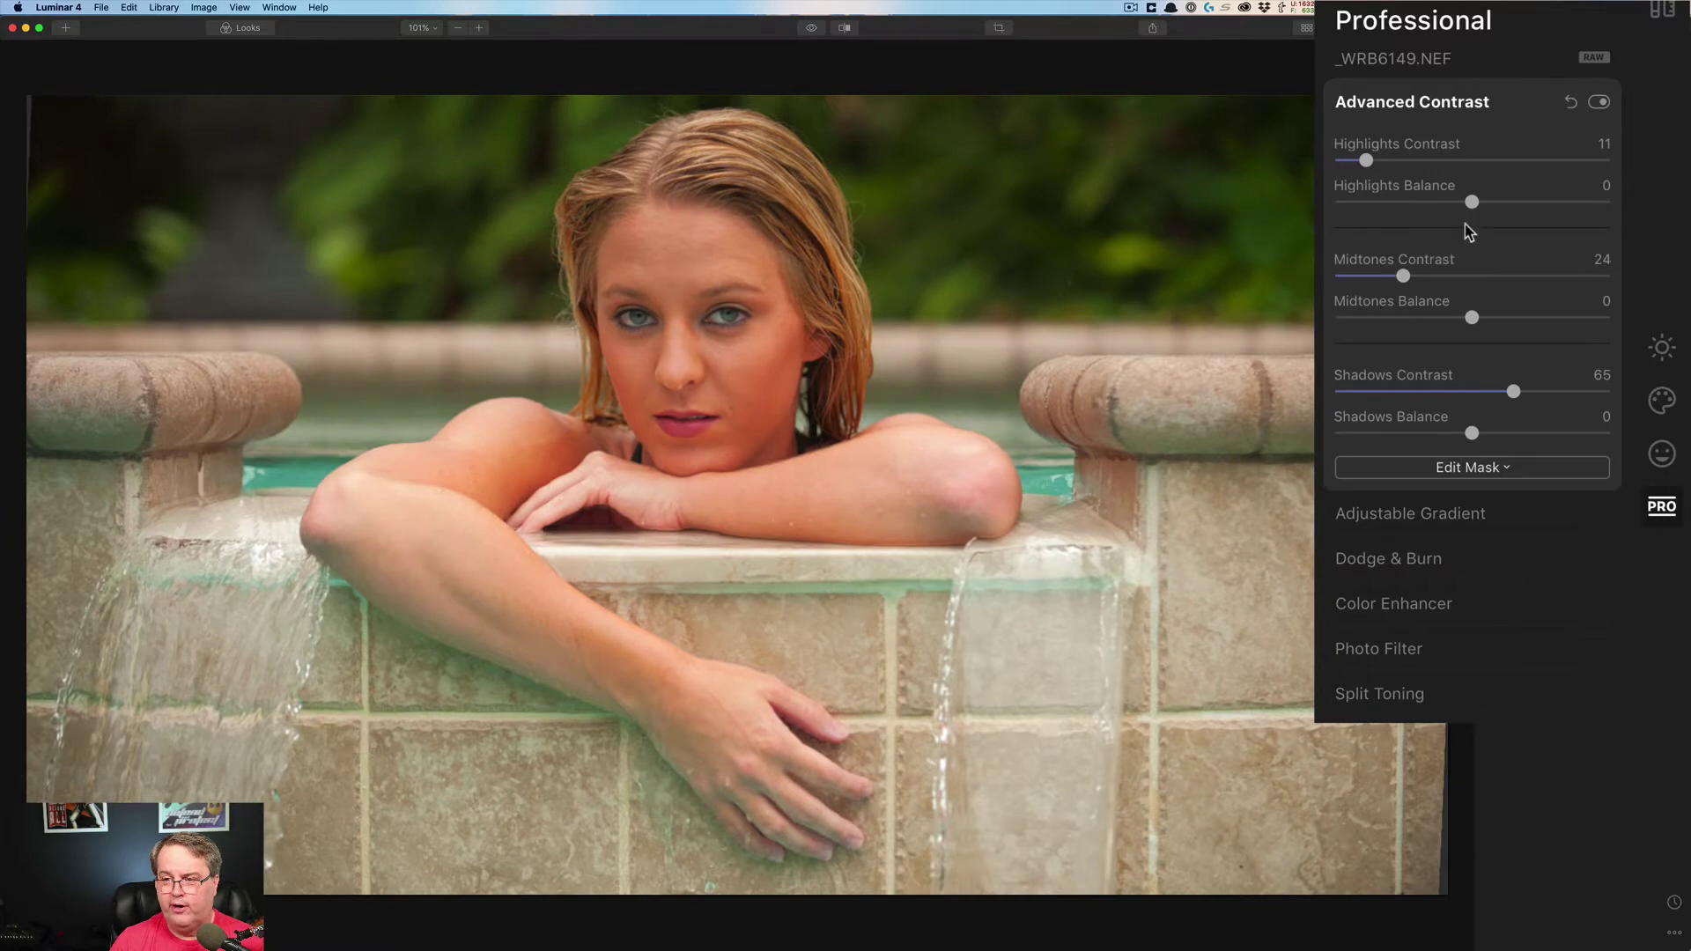
- Set Shadows Balance to 37, Midtones Balance to -28 and Highlights Balance to 38, and compare the photo with and without Advanced Contrast
{"action": "left_click_drag", "start_coordinate": [1471, 432], "coordinate": [1524, 435]}
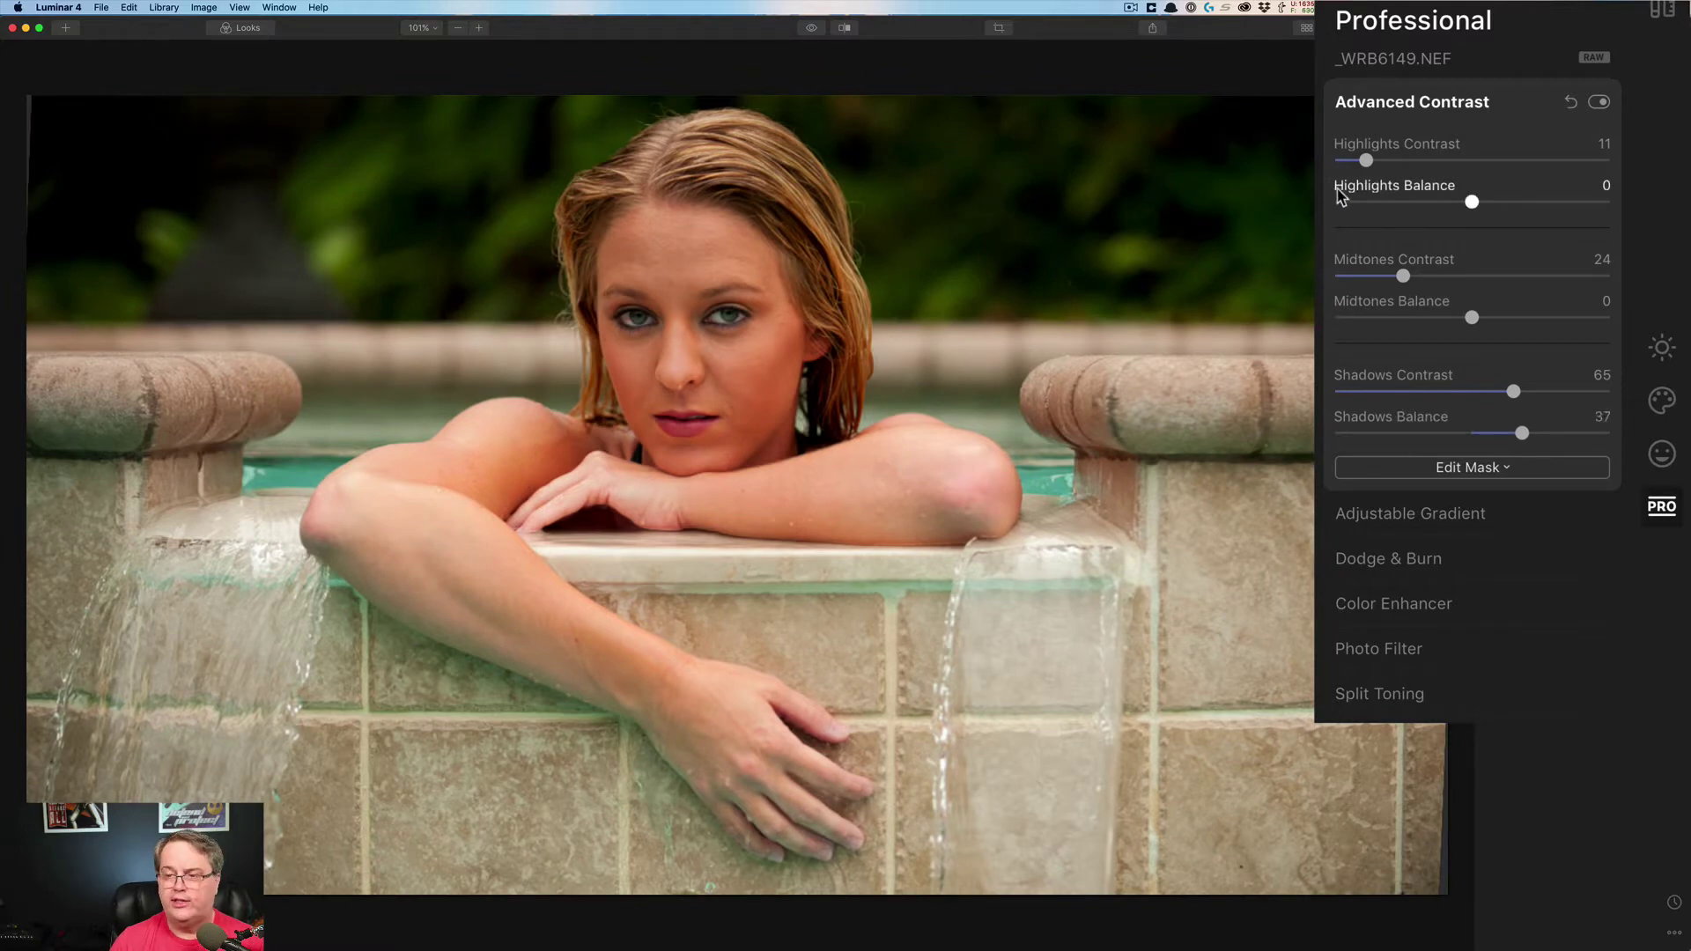
{"action": "left_click_drag", "start_coordinate": [1472, 318], "coordinate": [1432, 324]}
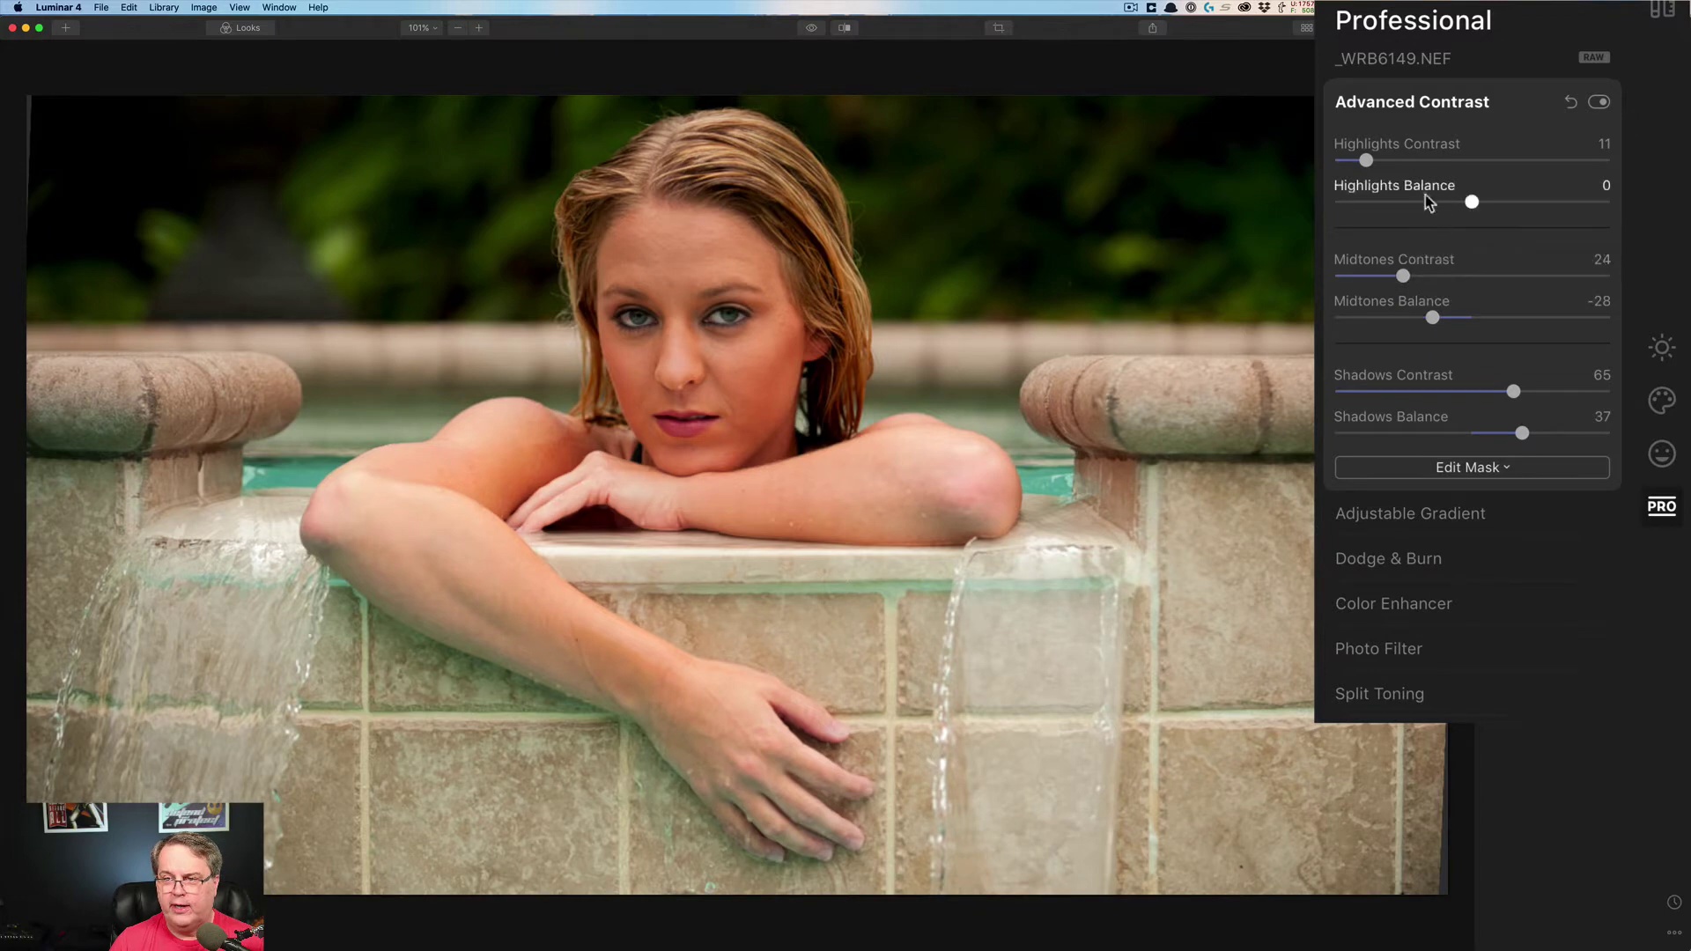
{"action": "left_click_drag", "start_coordinate": [1472, 202], "coordinate": [1508, 205]}
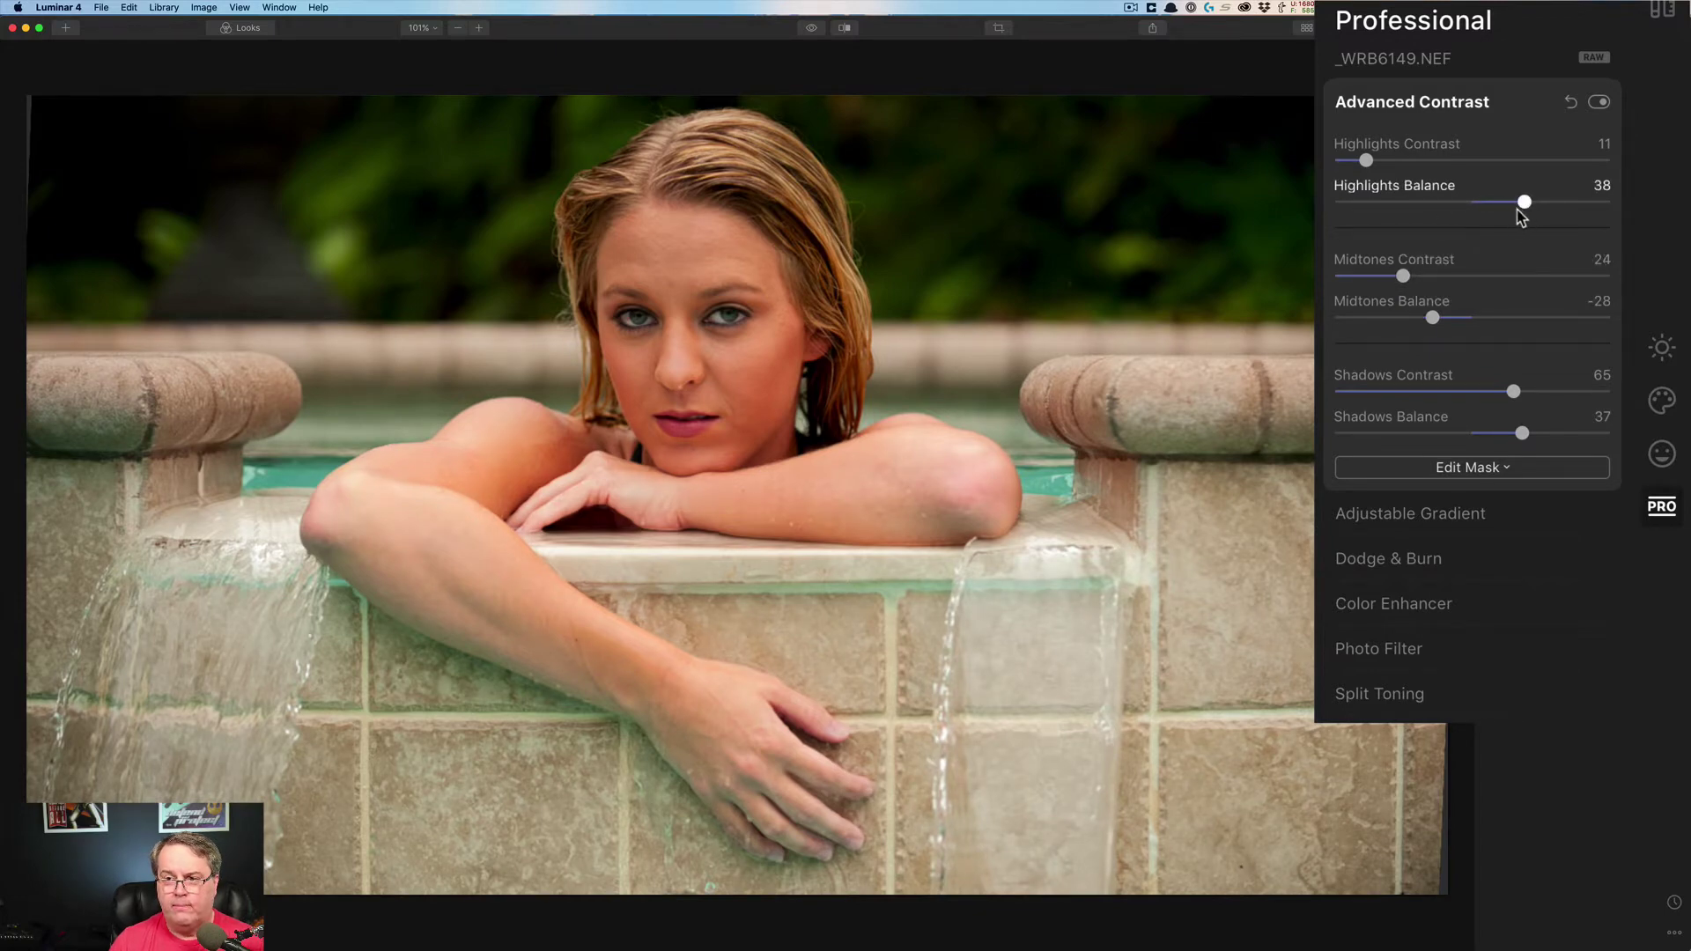
{"action": "left_click", "coordinate": [1598, 102]}
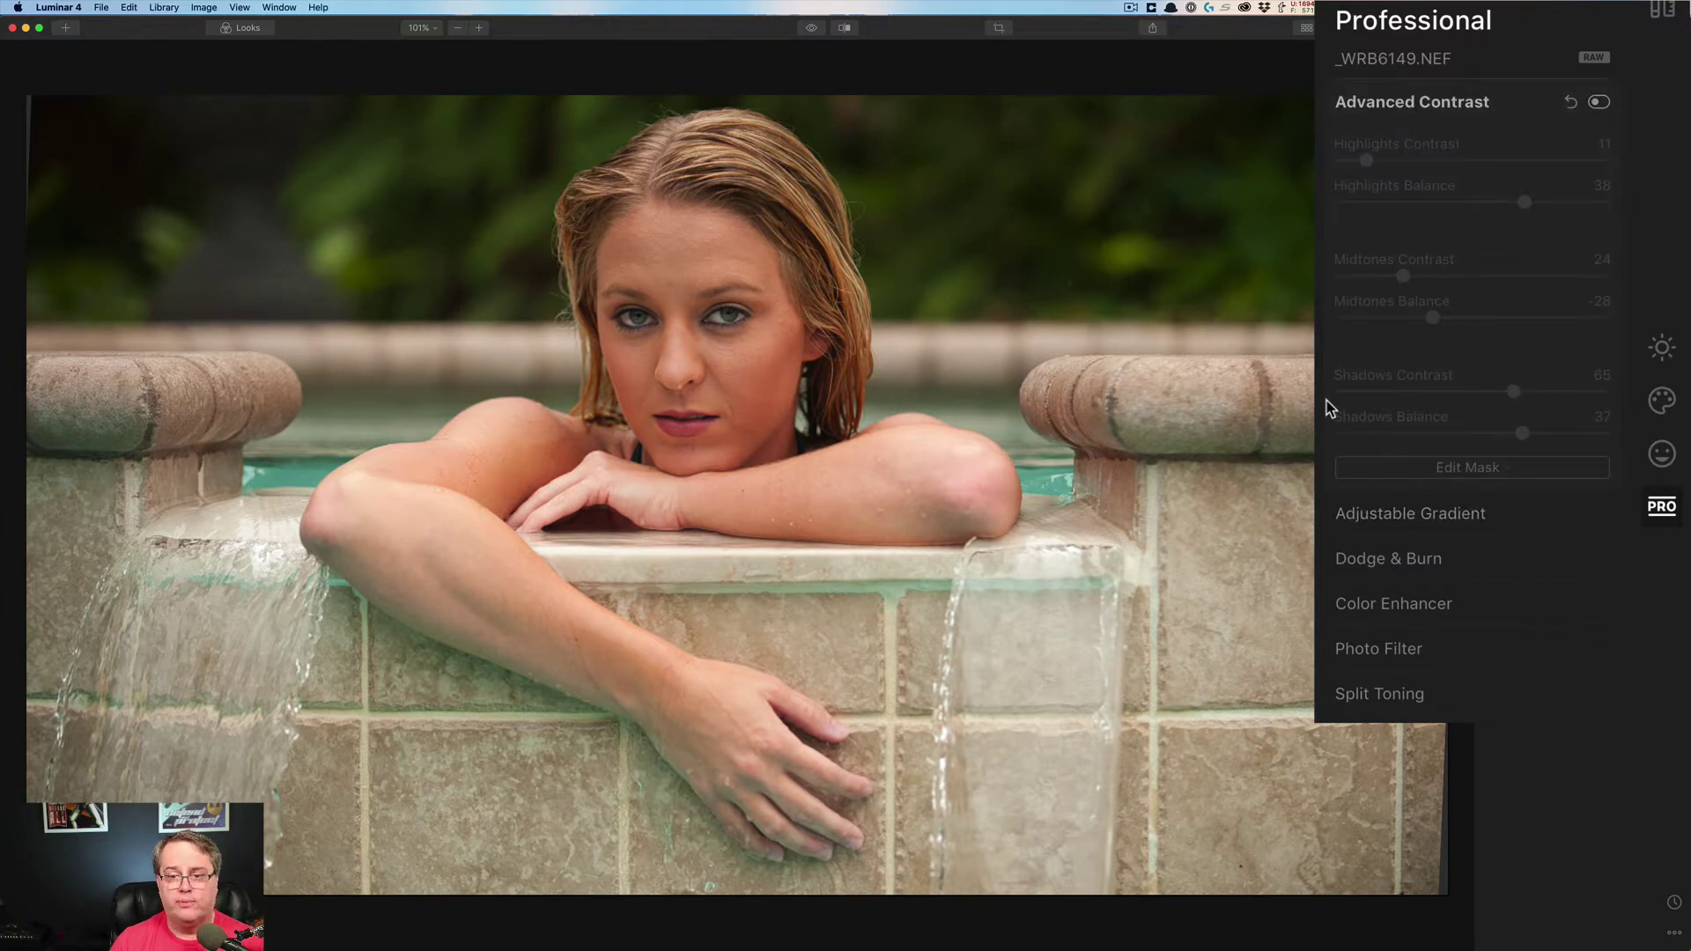
{"action": "left_click", "coordinate": [1598, 103]}
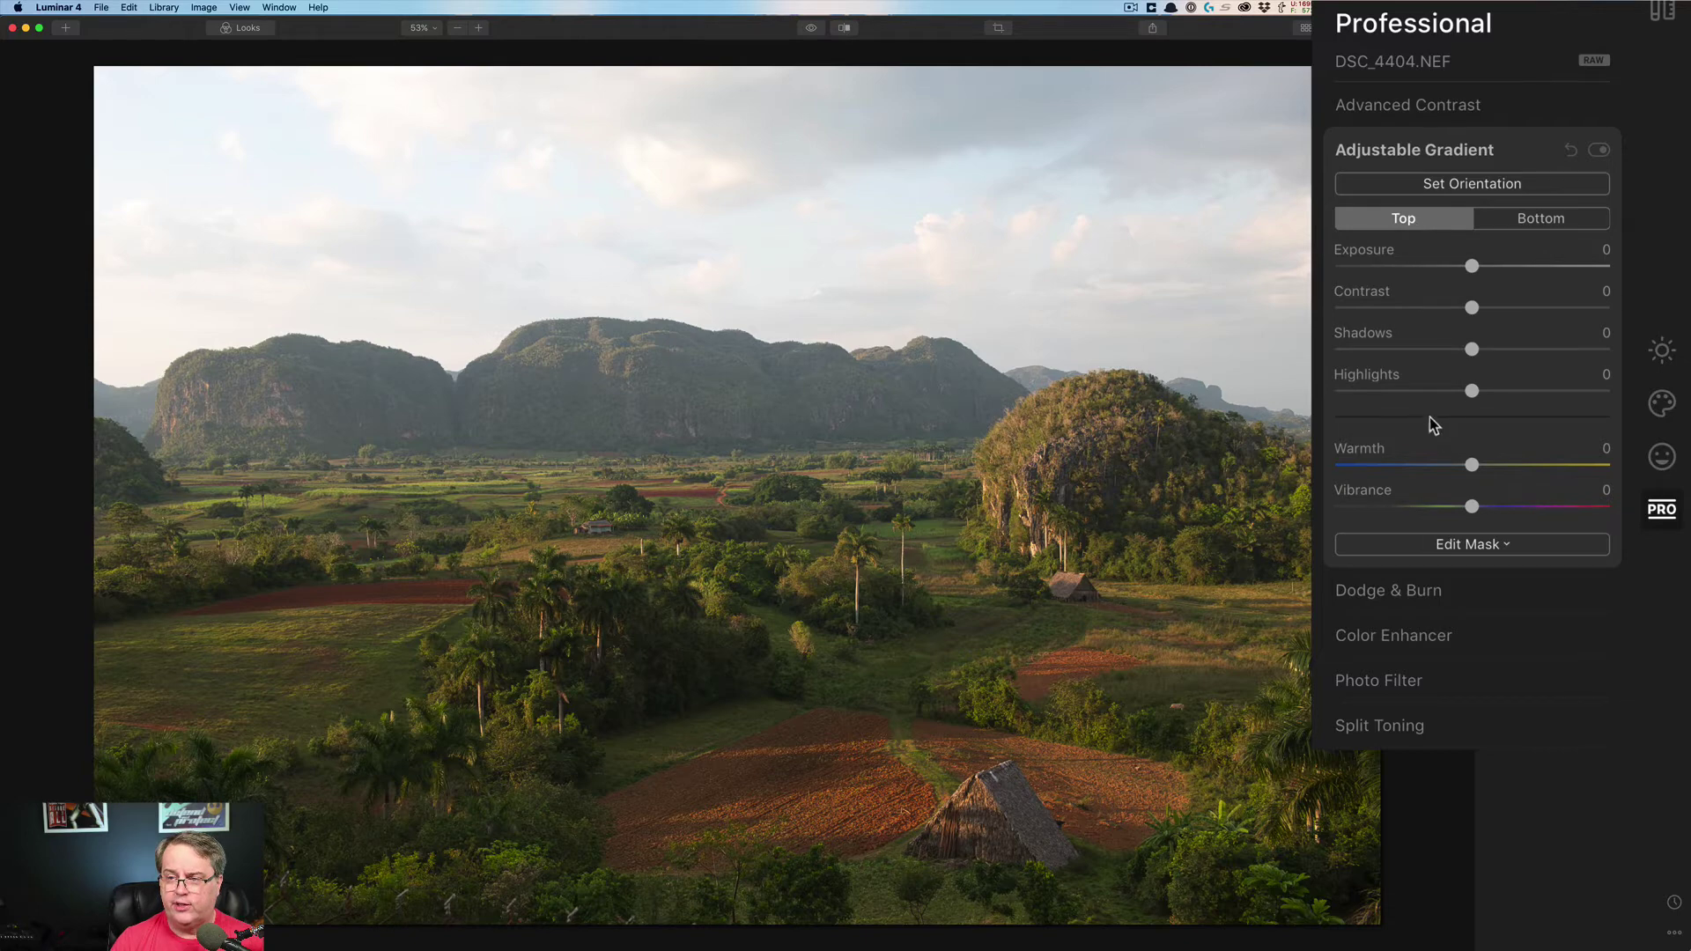
- Start the Adjustable Gradient's orientation and set its top to Exposure -55 and Contrast -25, its bottom to Exposure 35 and Contrast 40
{"action": "left_click", "coordinate": [1467, 186]}
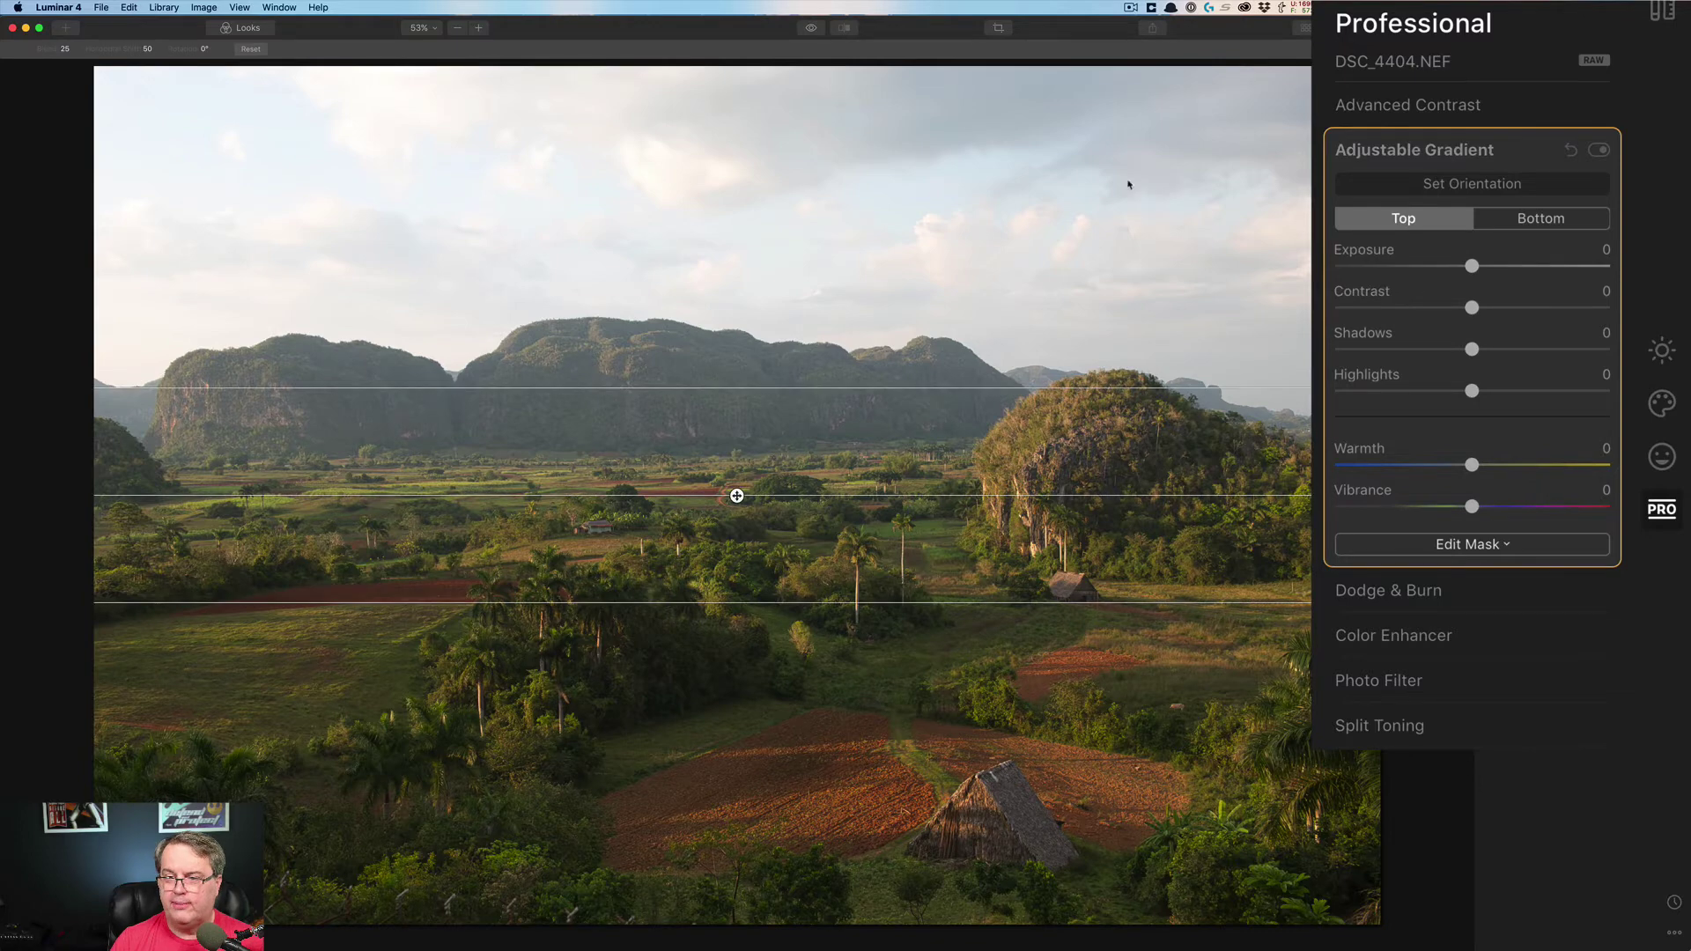
{"action": "left_click_drag", "start_coordinate": [1473, 269], "coordinate": [1406, 270]}
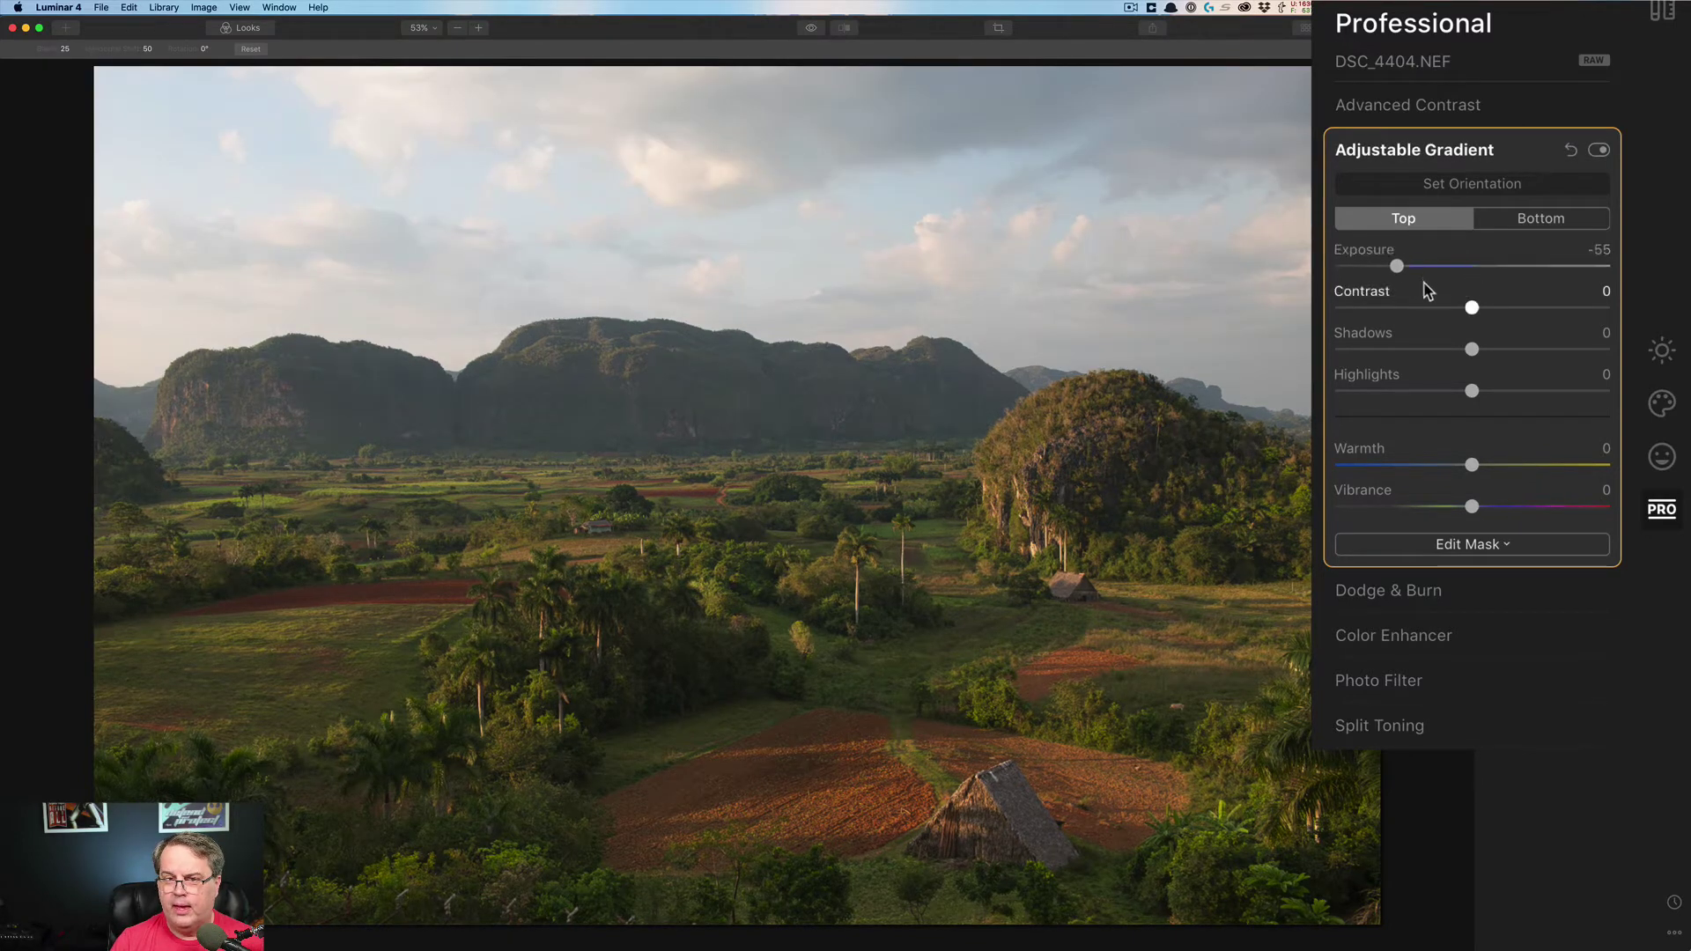
{"action": "left_click", "coordinate": [1537, 222]}
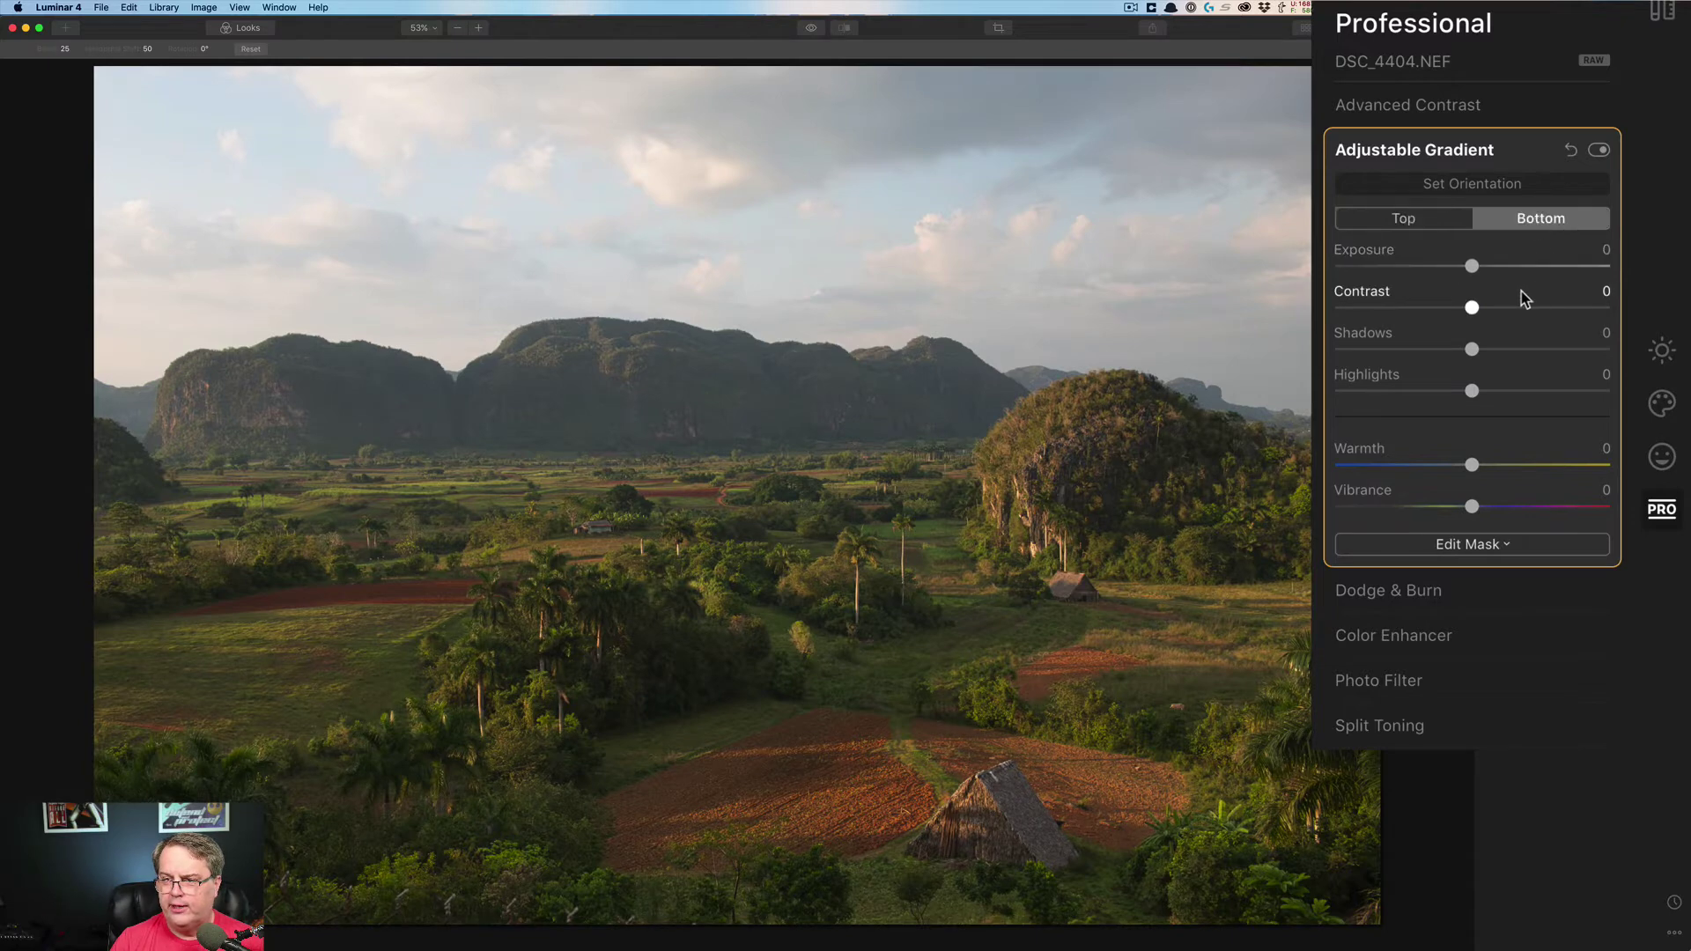
{"action": "left_click_drag", "start_coordinate": [1483, 268], "coordinate": [1438, 310]}
{"action": "left_click", "coordinate": [1414, 215]}
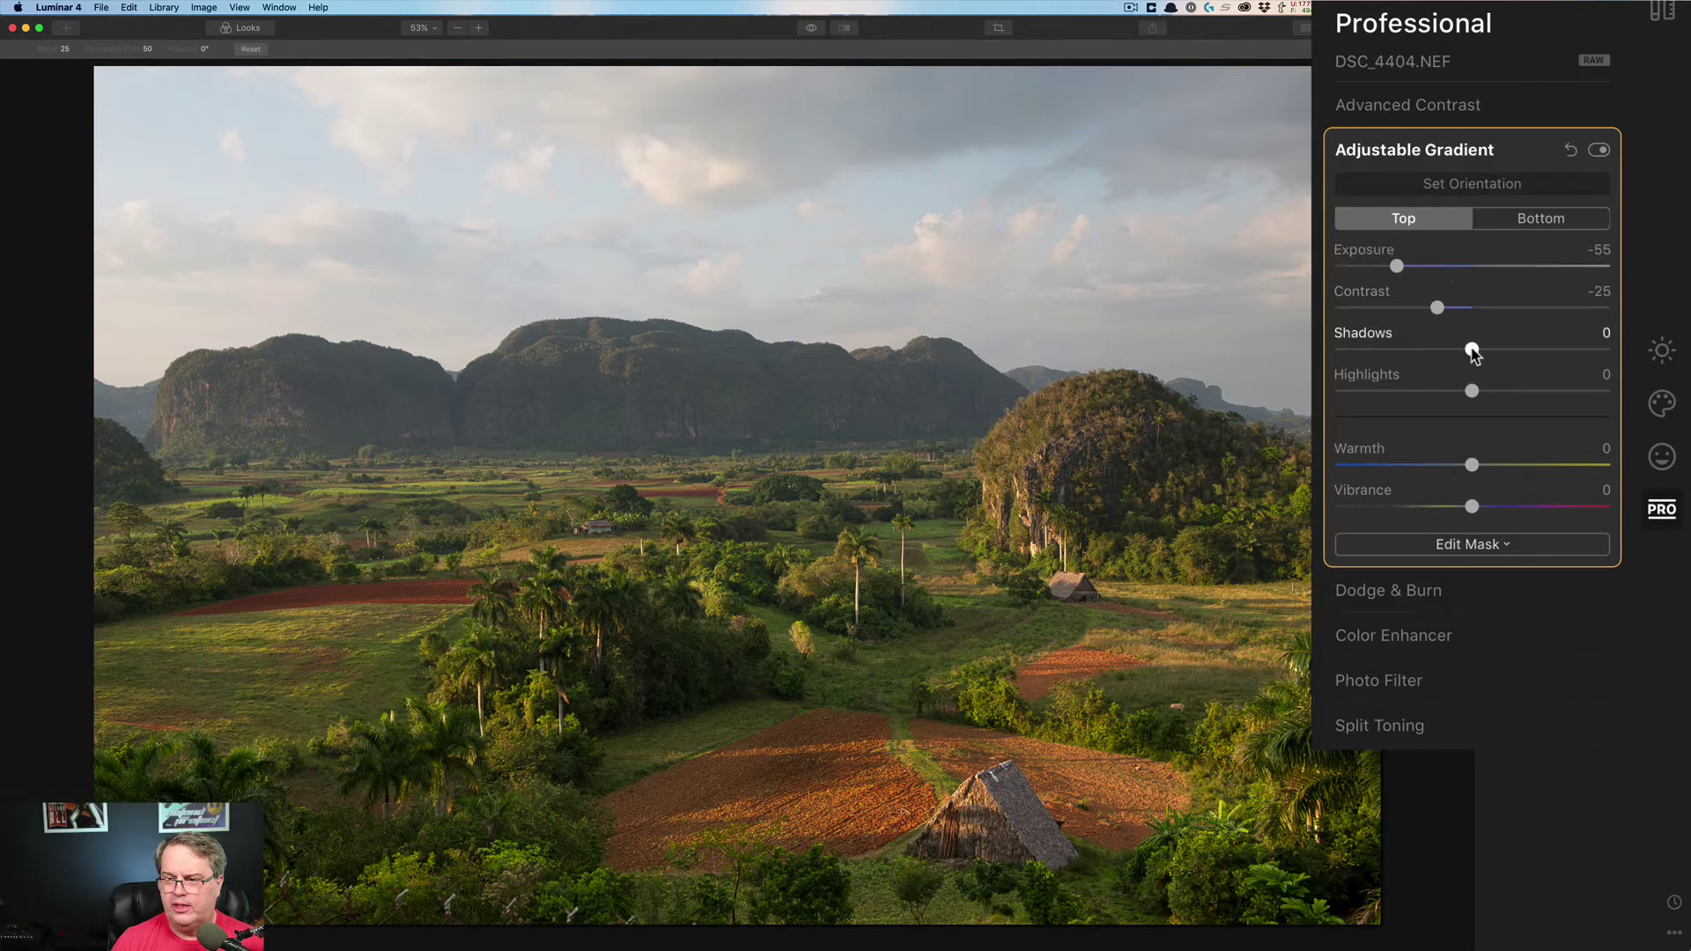
- Set the Adjustable Gradient's Shadows to -5 for the top half and 28 for the bottom half
{"action": "left_click_drag", "start_coordinate": [1473, 352], "coordinate": [1424, 363]}
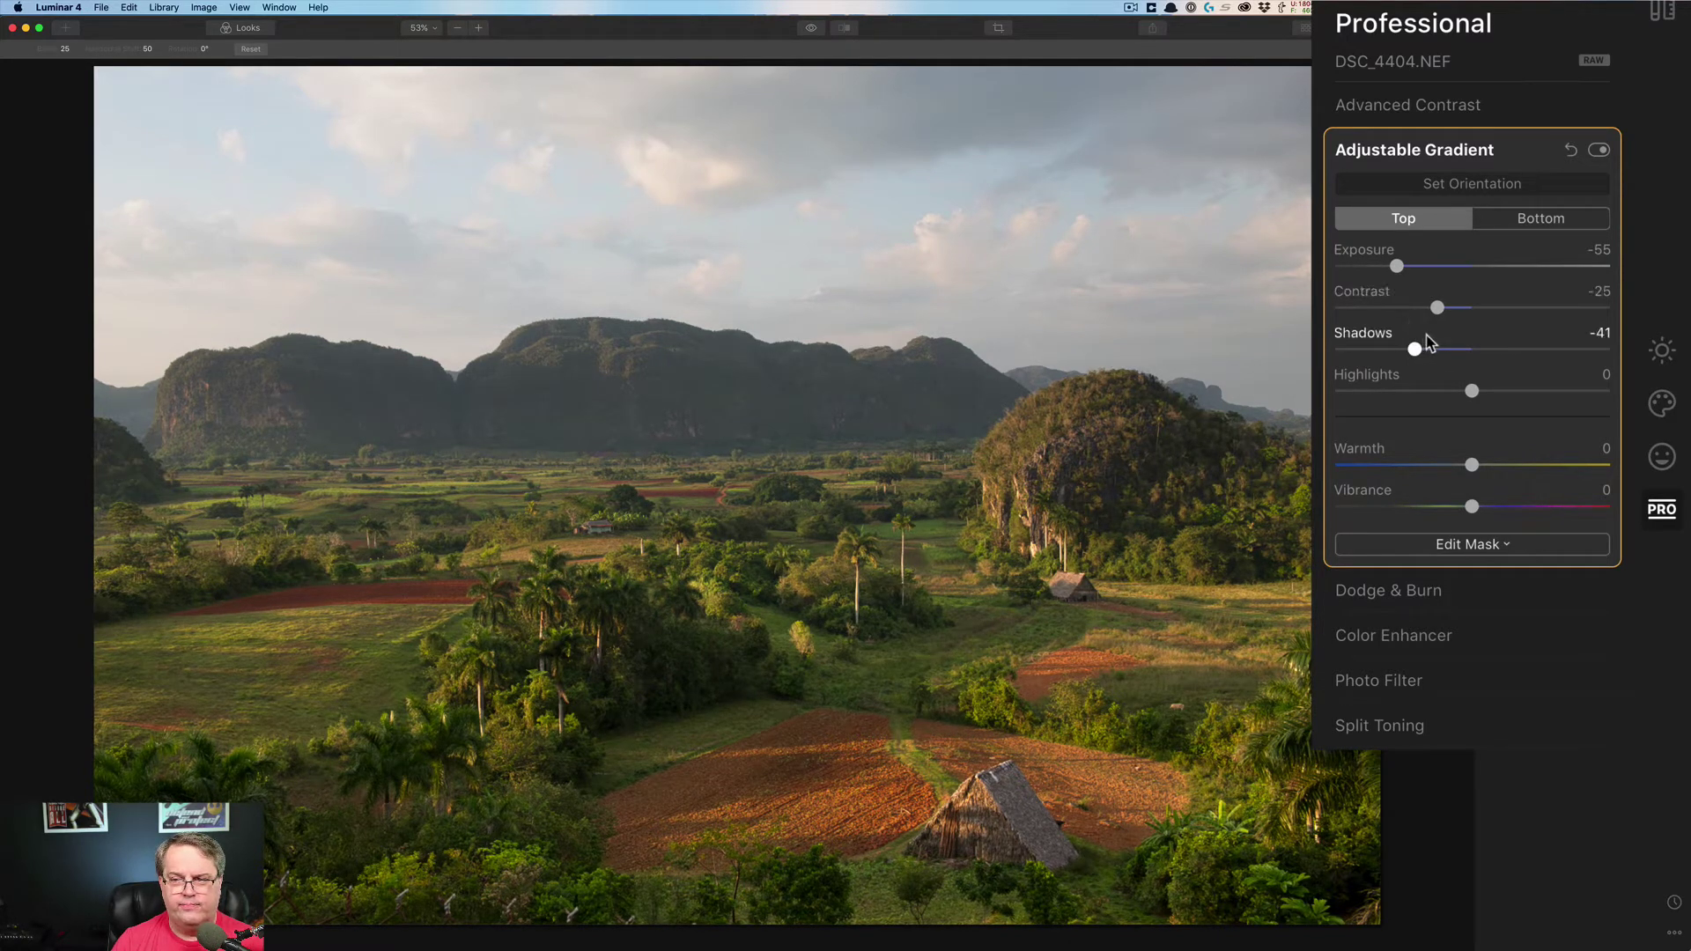
{"action": "left_click_drag", "start_coordinate": [1416, 350], "coordinate": [1465, 350]}
{"action": "left_click", "coordinate": [1529, 219]}
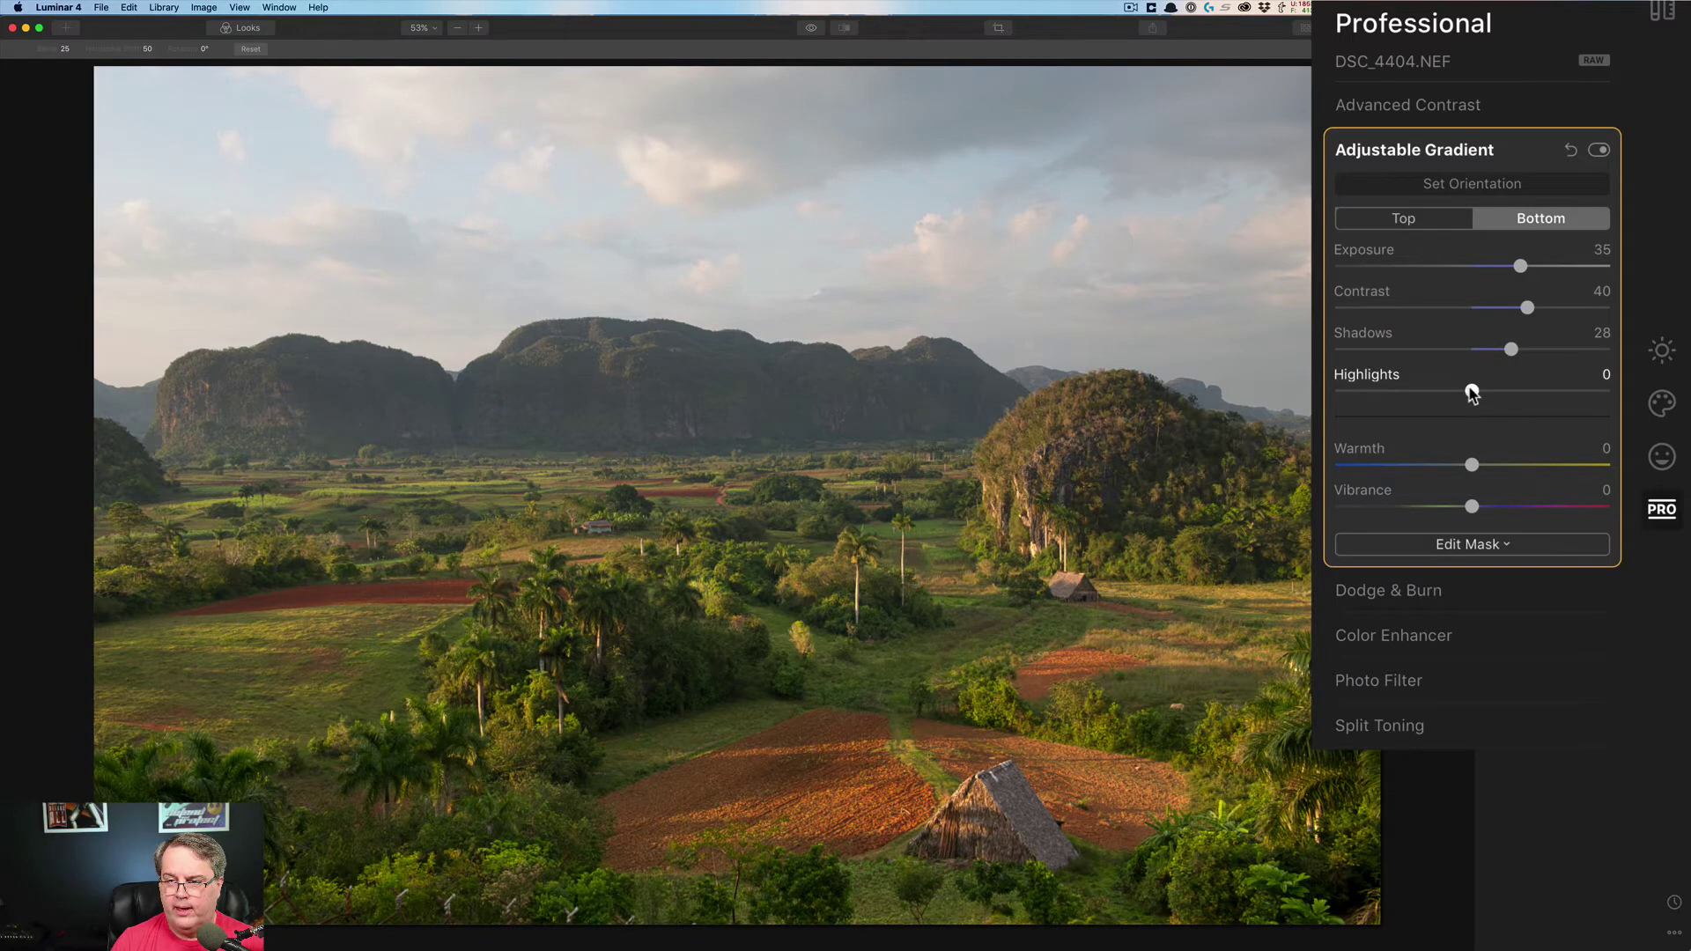
- Set the gradient's Highlights to -33 for the bottom and -31 for the top, and the top's Warmth to -32
{"action": "left_click_drag", "start_coordinate": [1473, 393], "coordinate": [1426, 398]}
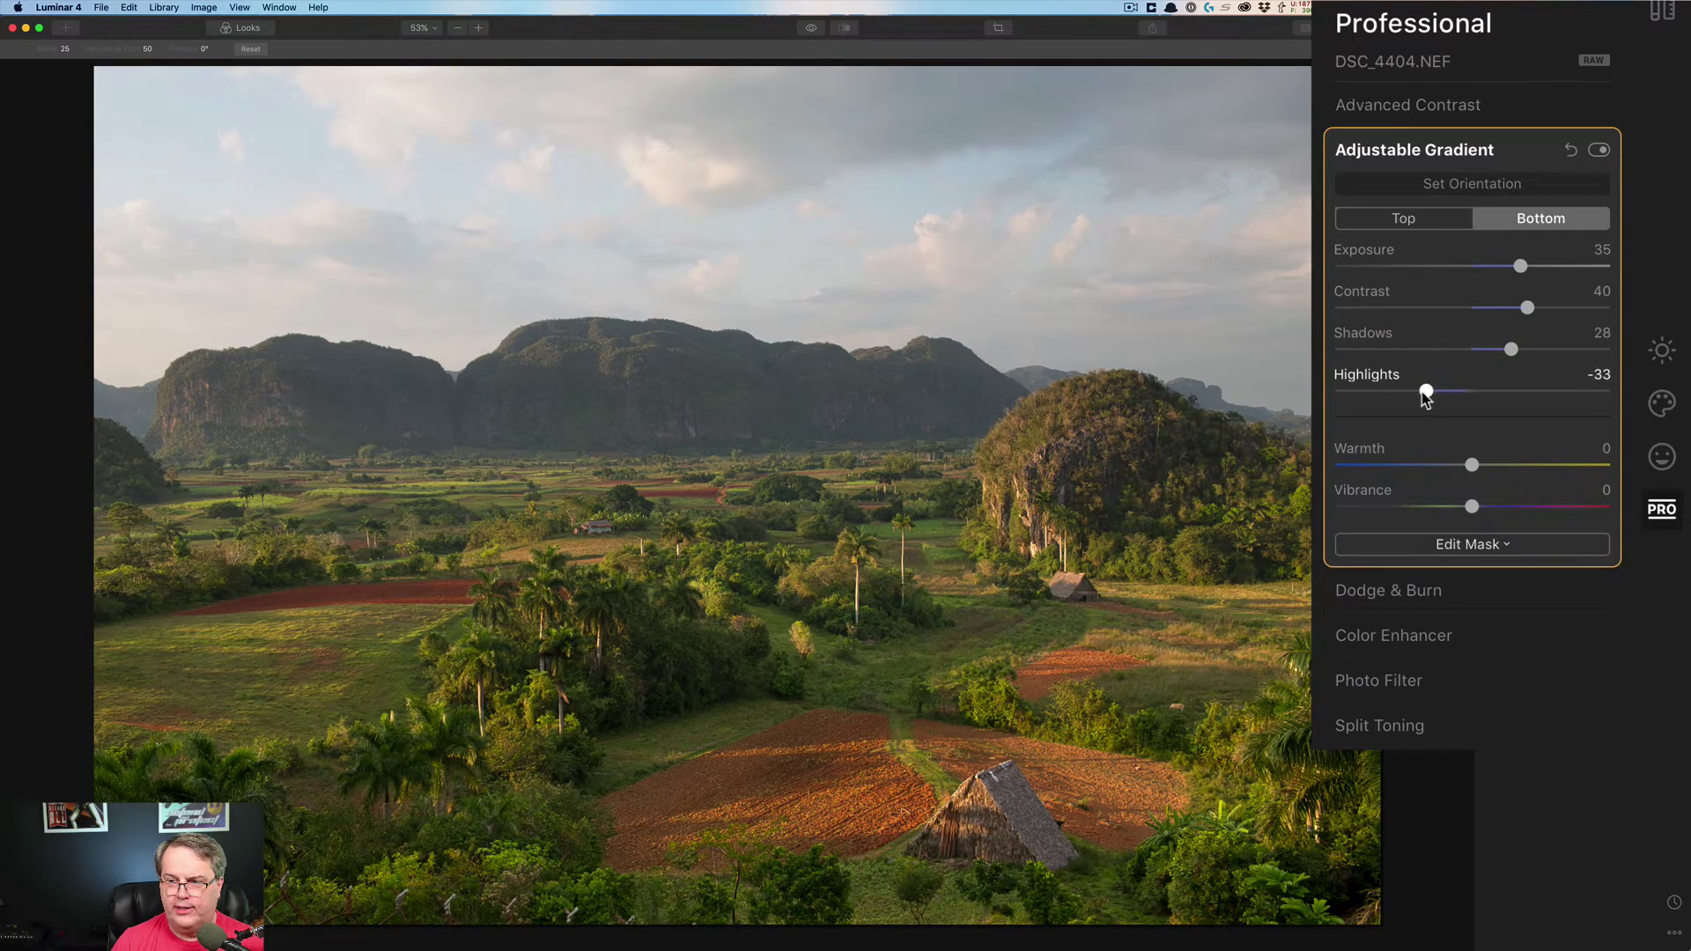
{"action": "left_click", "coordinate": [1381, 223]}
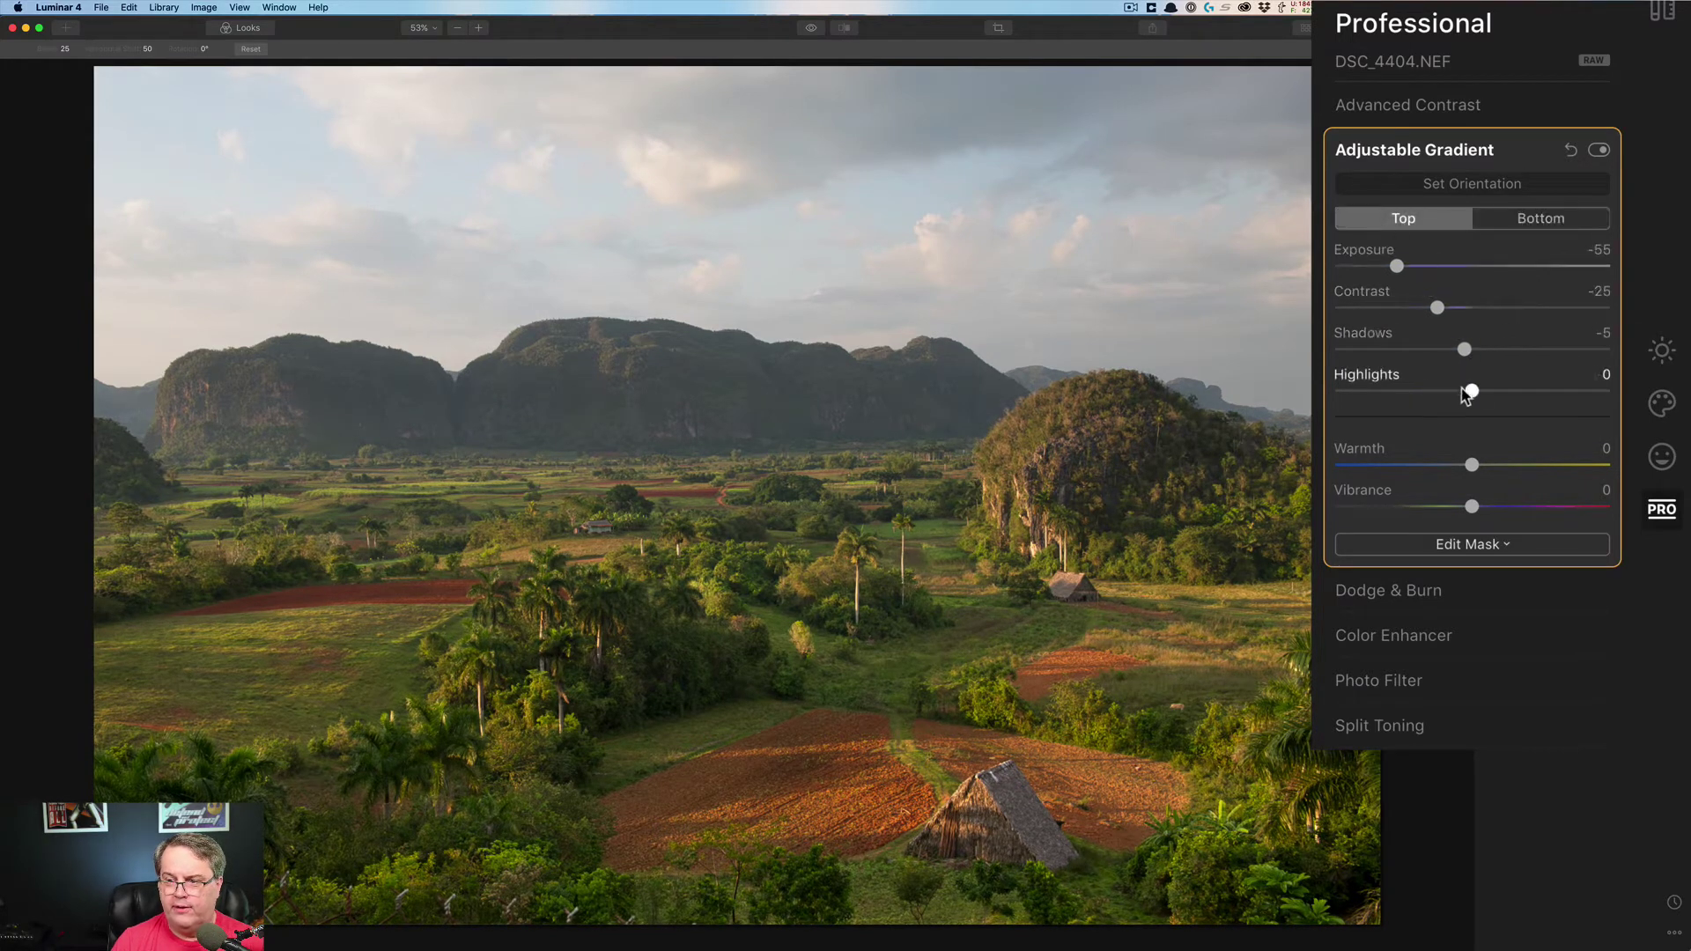
{"action": "left_click_drag", "start_coordinate": [1469, 392], "coordinate": [1430, 392]}
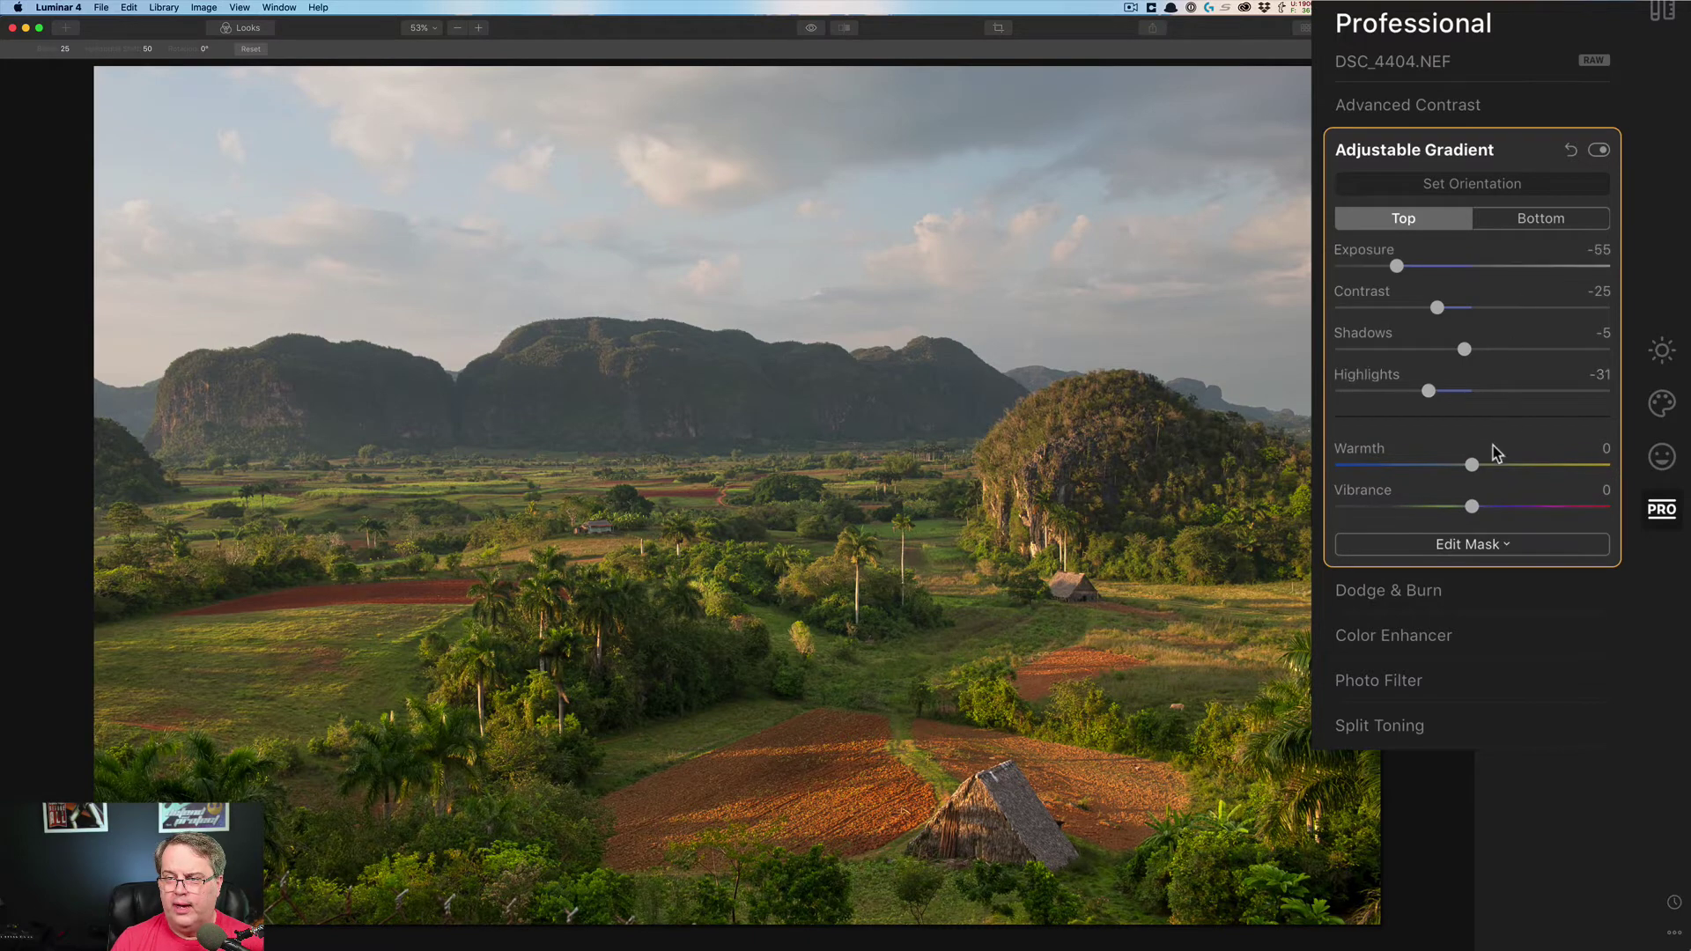
{"action": "mouse_move", "coordinate": [925, 153]}
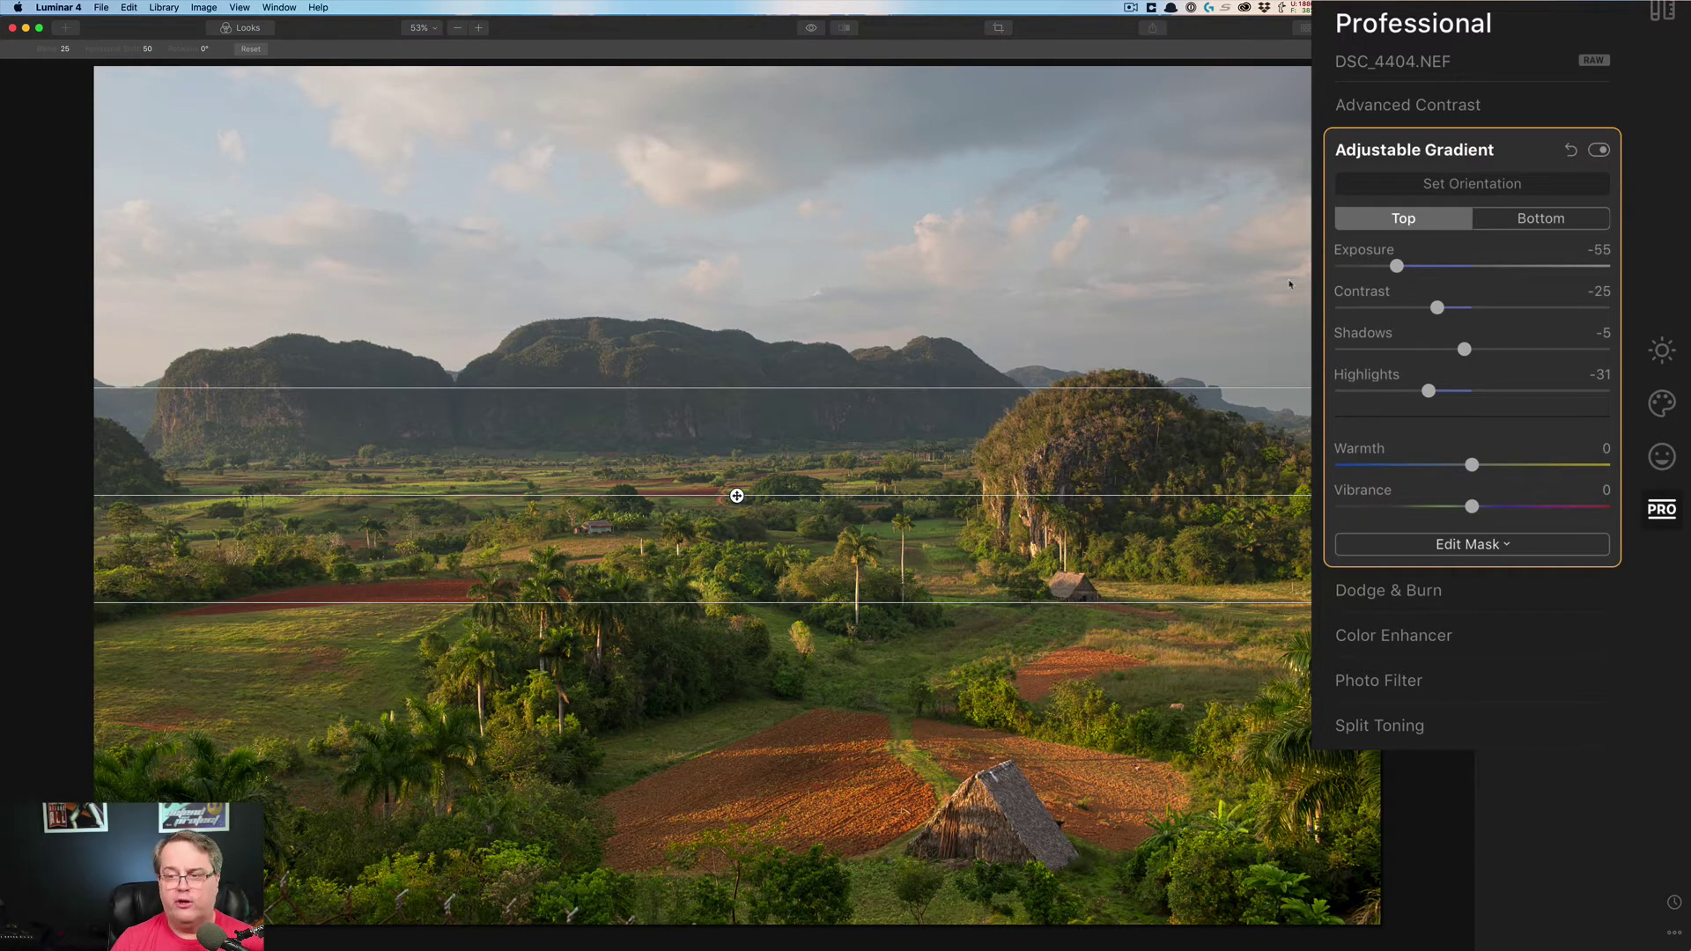
{"action": "left_click_drag", "start_coordinate": [1471, 464], "coordinate": [1429, 470]}
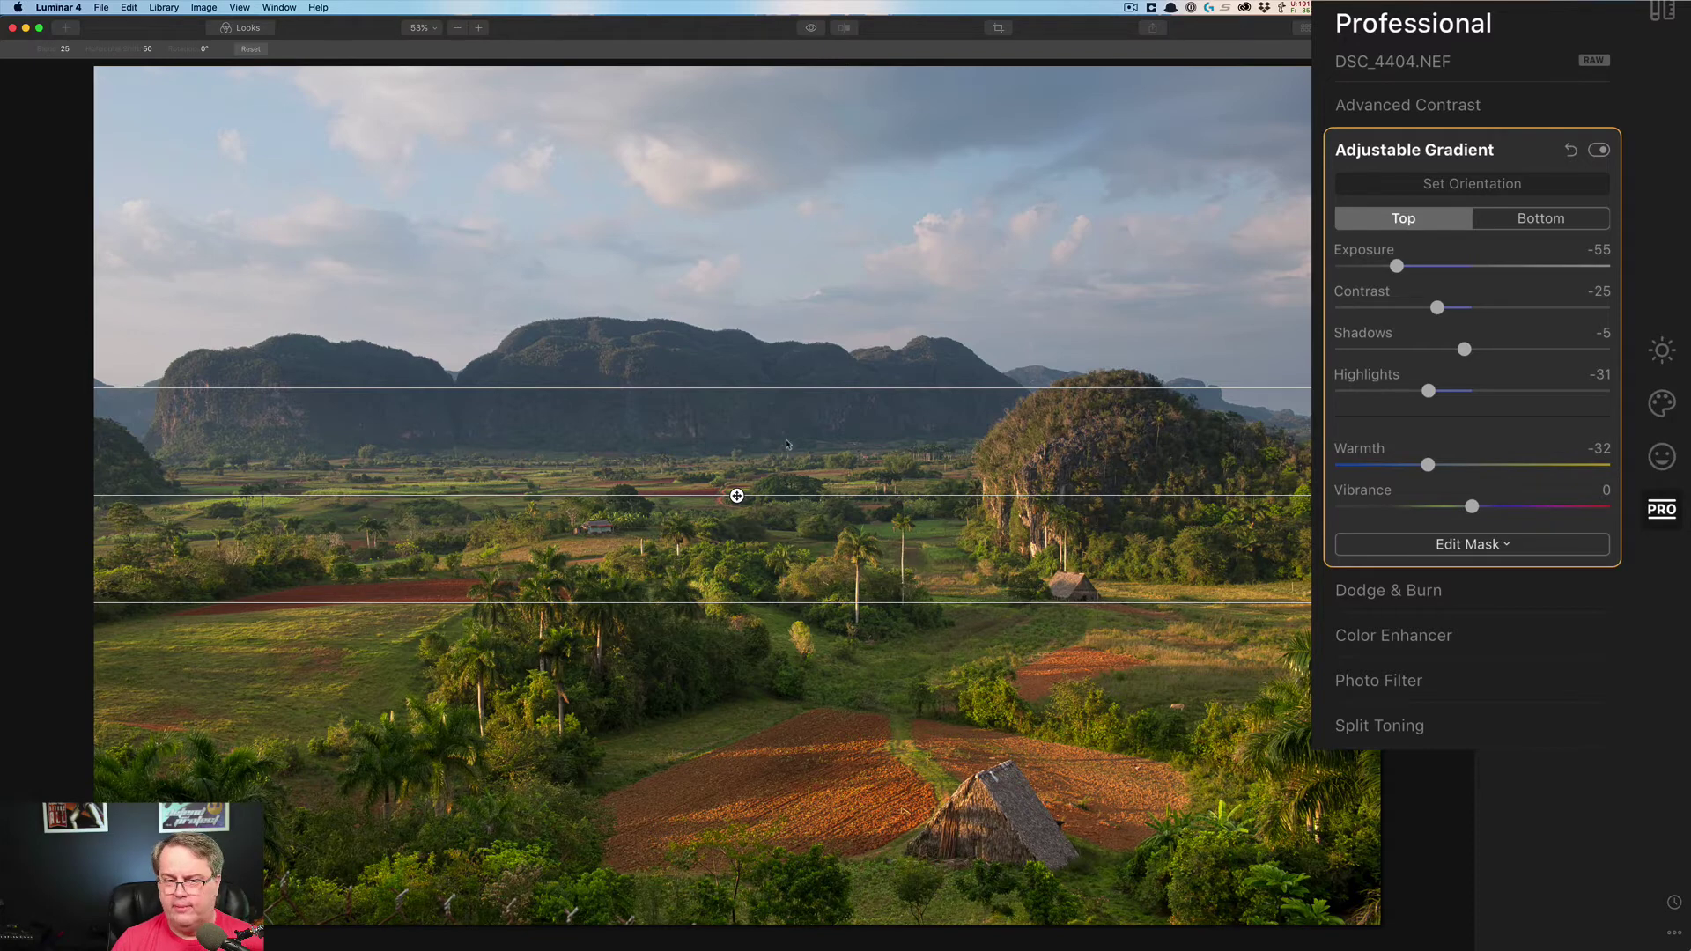
- Move the gradient's centre up towards the foot of the mountains, set the bottom's Warmth to 31 and raise its Vibrance
{"action": "left_click_drag", "start_coordinate": [736, 496], "coordinate": [733, 451]}
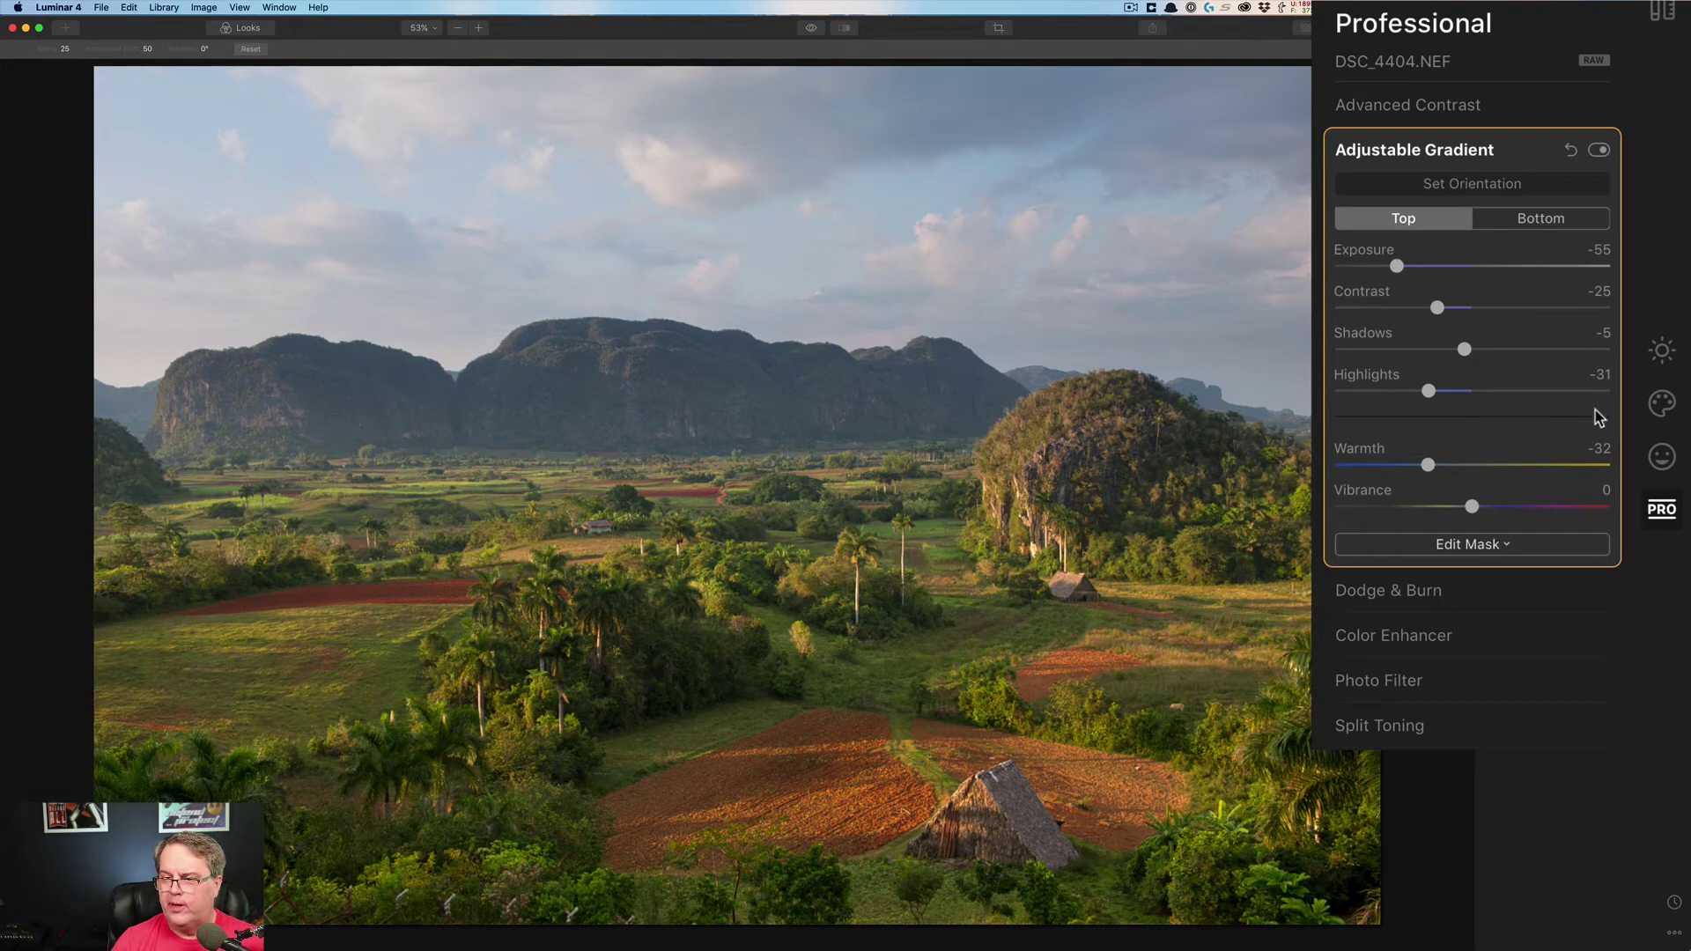
{"action": "left_click", "coordinate": [1541, 219]}
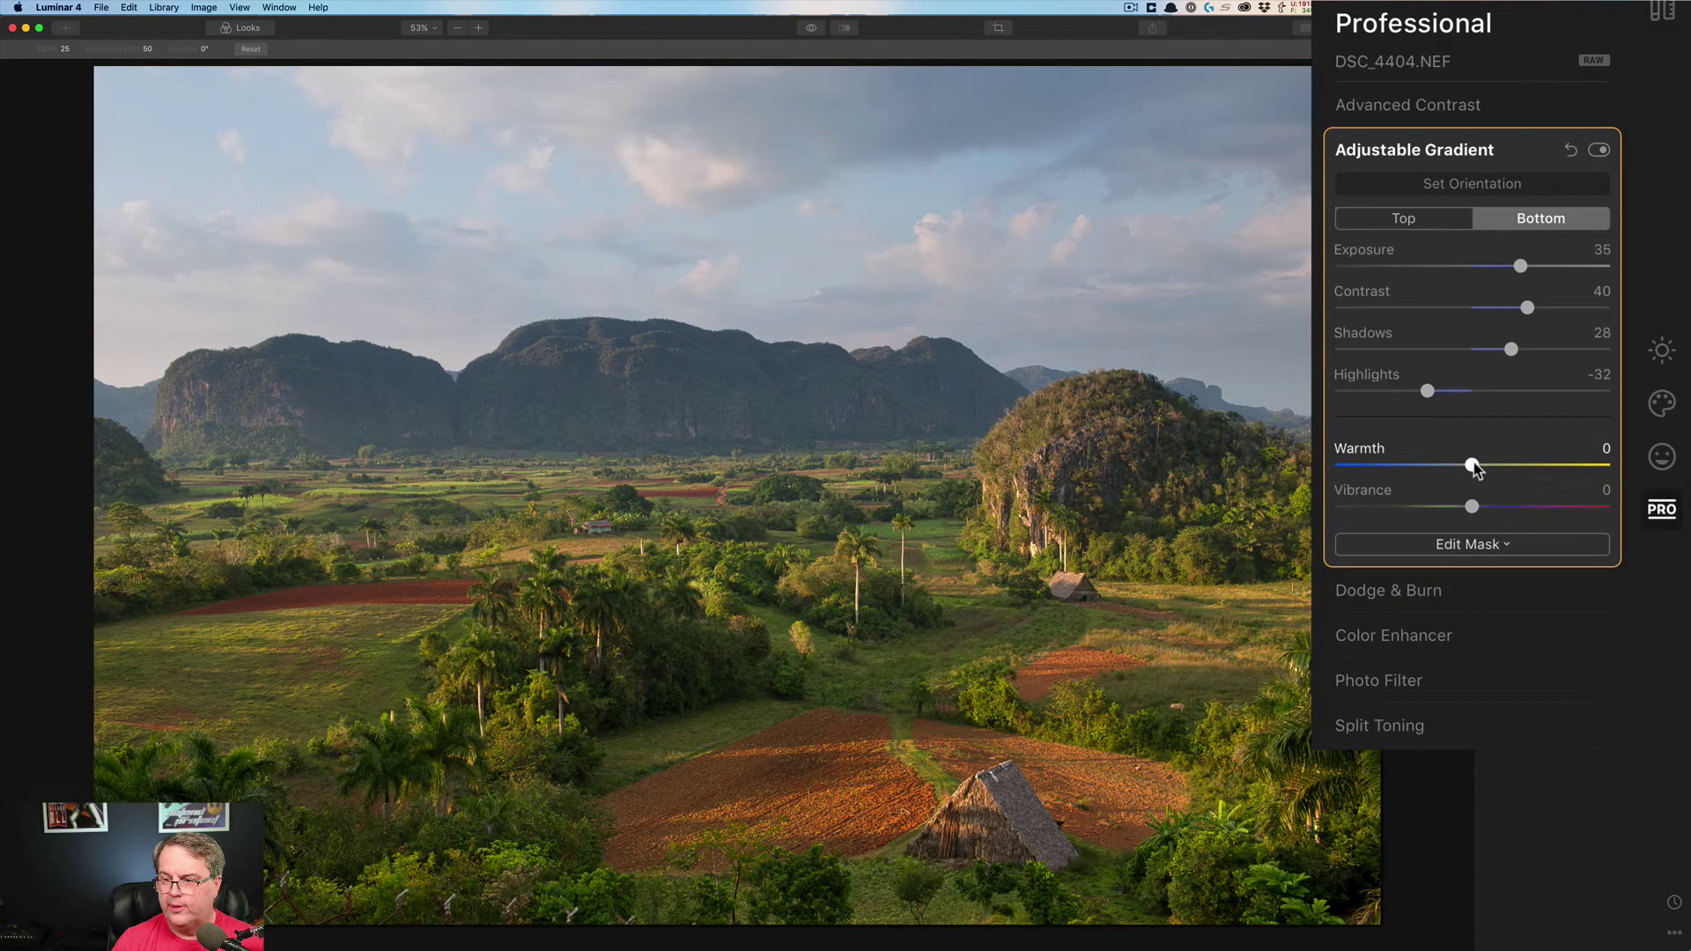
{"action": "left_click_drag", "start_coordinate": [1474, 470], "coordinate": [1519, 467]}
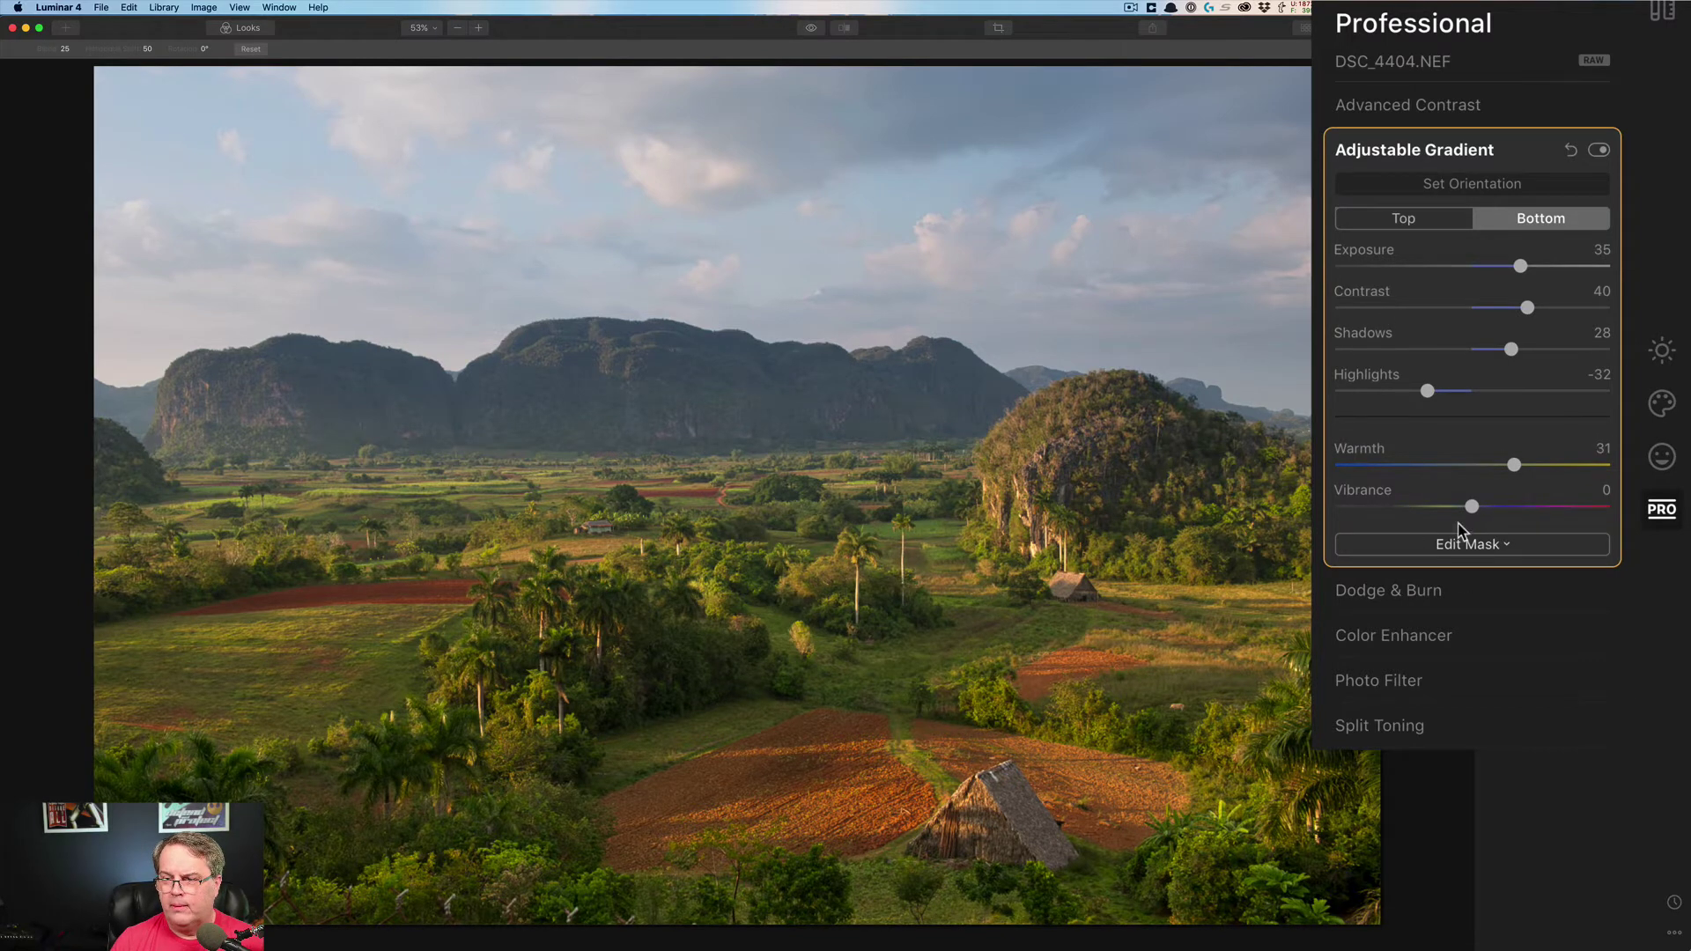
{"action": "left_click_drag", "start_coordinate": [1471, 507], "coordinate": [1504, 508]}
- Set the Adjustable Gradient's Vibrance to 33 for the top half and compare the landscape with the original
{"action": "left_click", "coordinate": [1404, 222]}
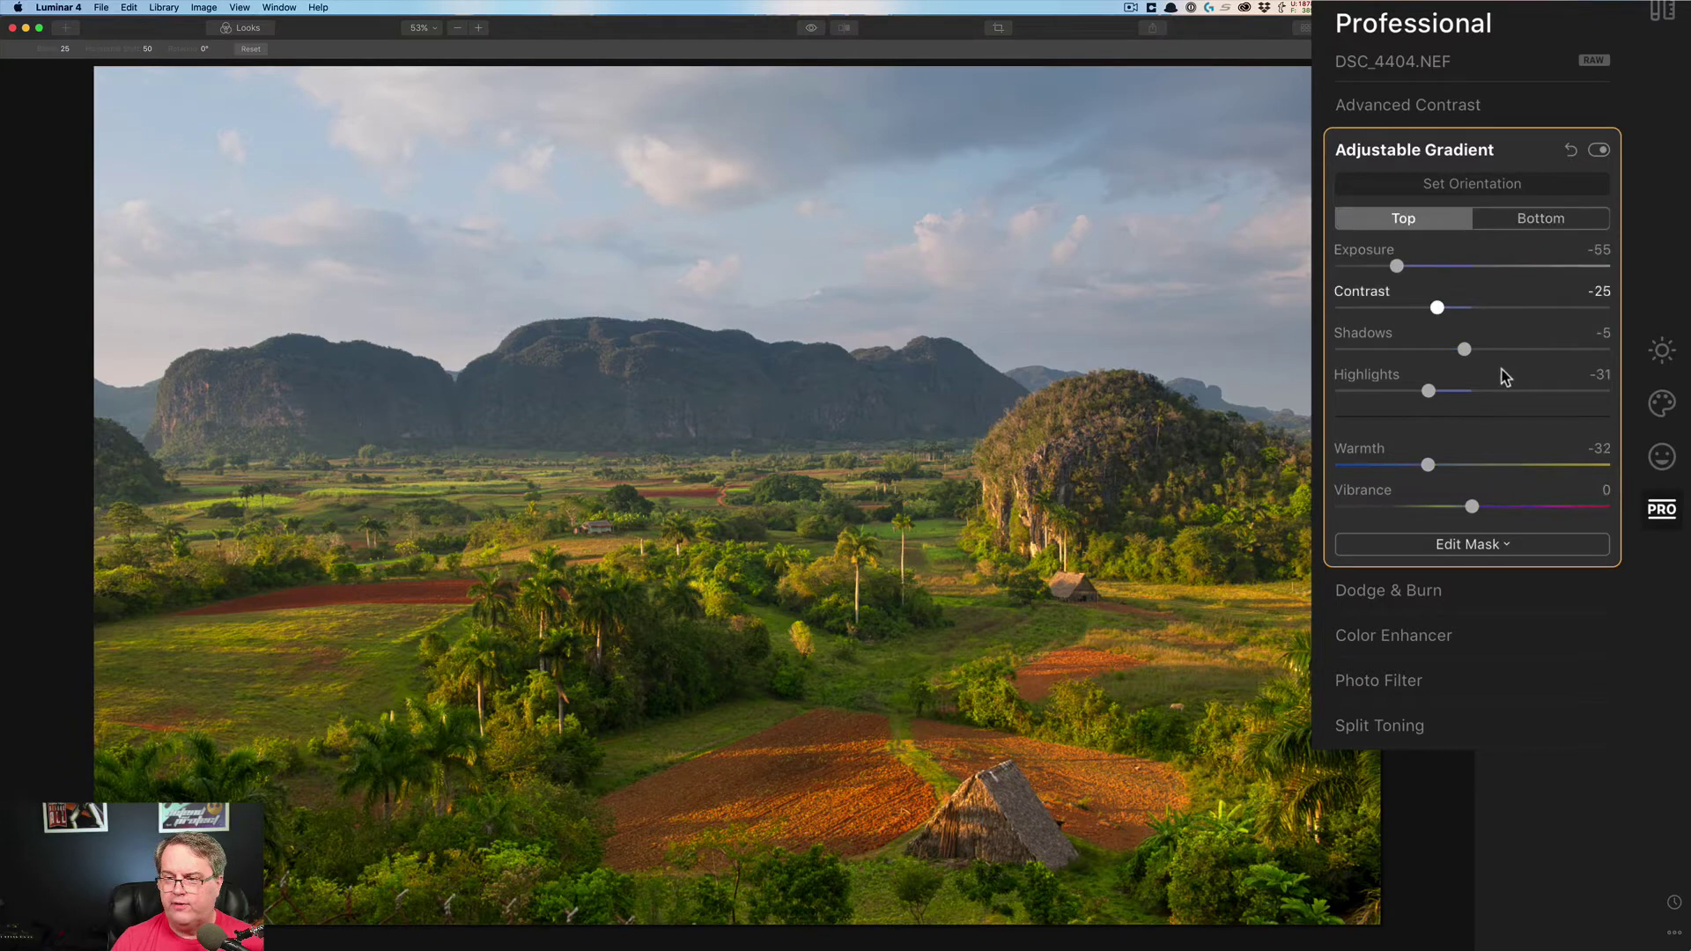
{"action": "left_click", "coordinate": [1522, 511]}
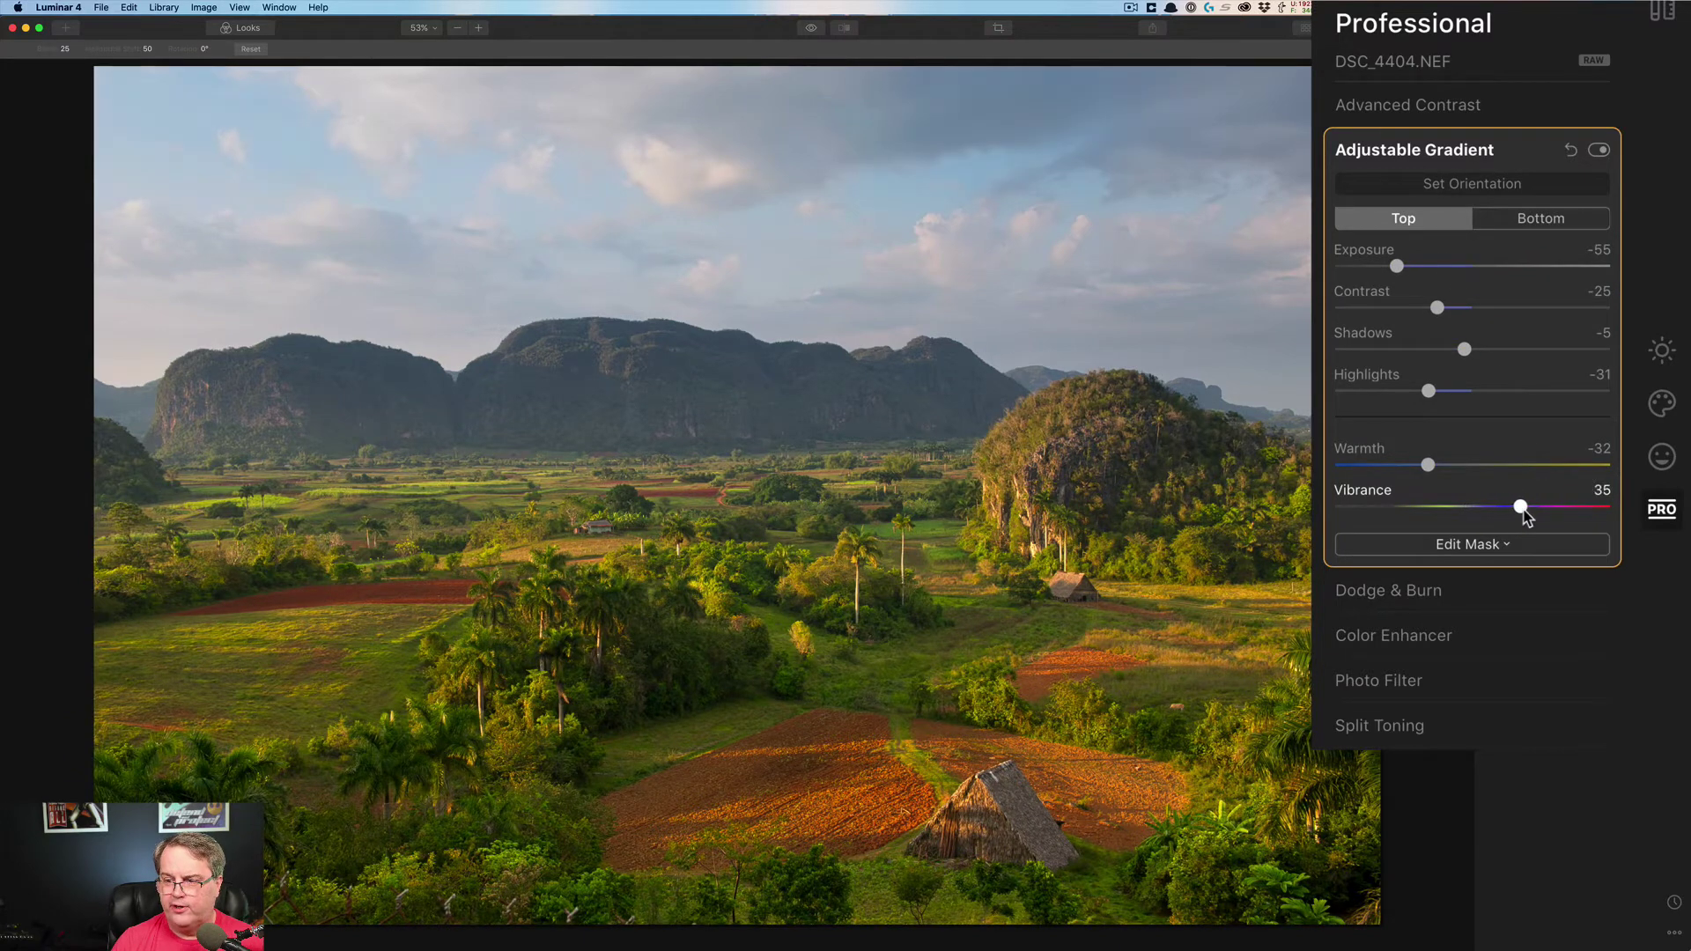
{"action": "left_click_drag", "start_coordinate": [1525, 516], "coordinate": [1519, 516]}
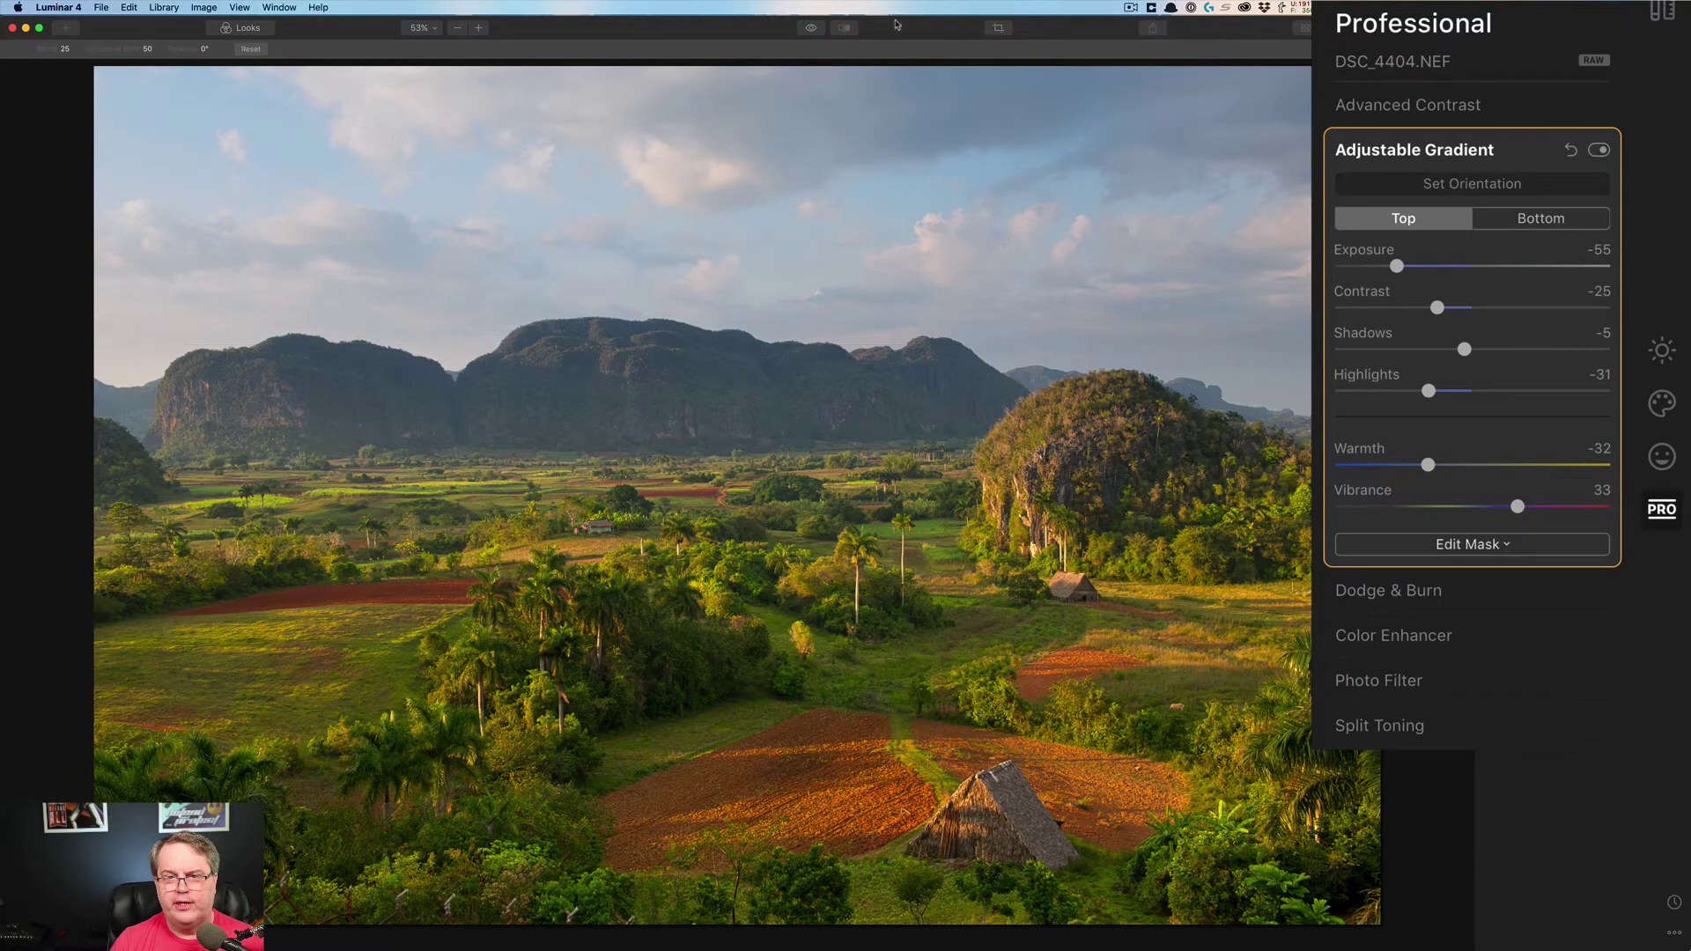
{"action": "left_click", "coordinate": [810, 32]}
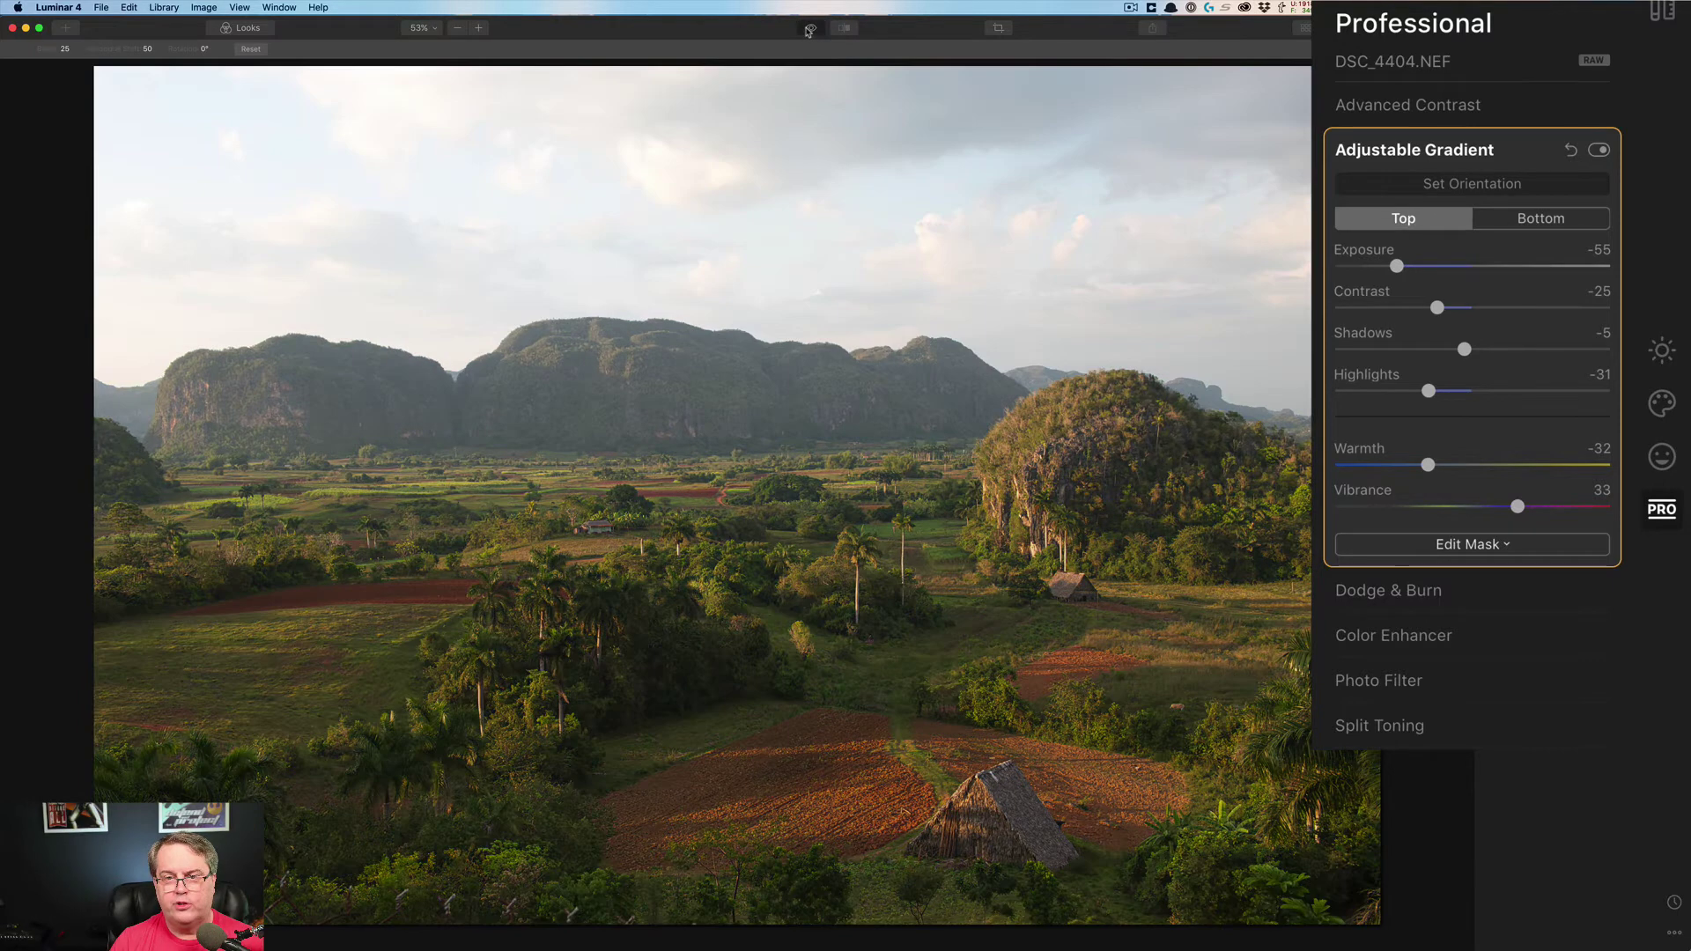
{"action": "left_click", "coordinate": [804, 29]}
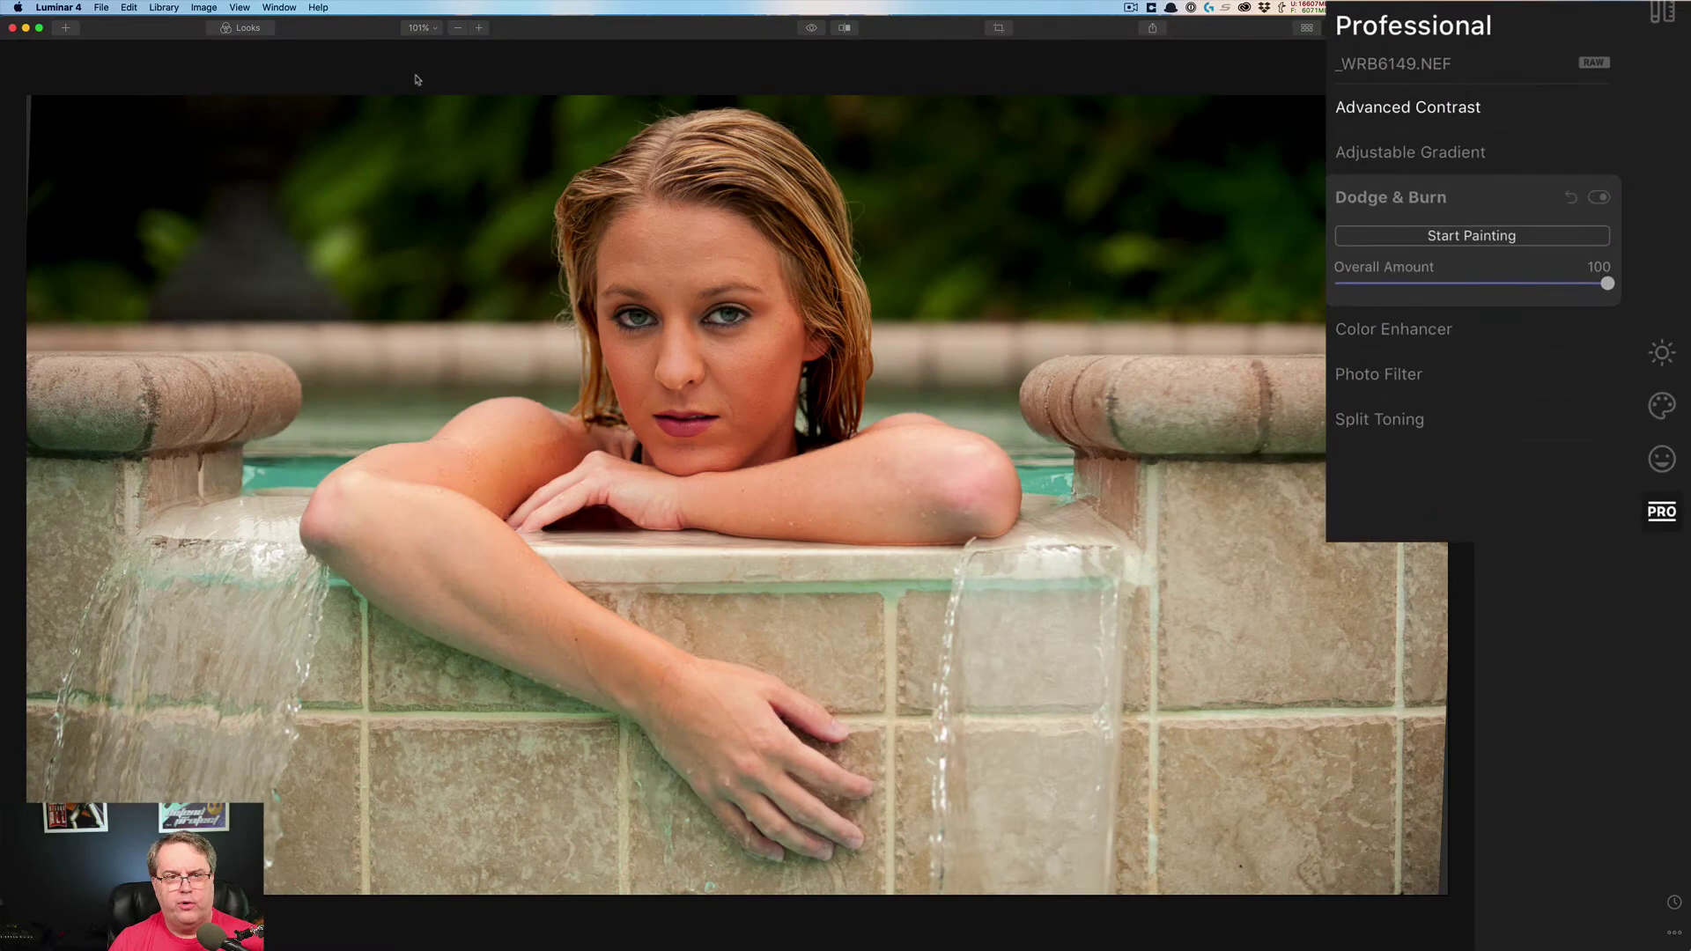
- Start Dodge & Burn painting on the portrait's face and set the Lighten brush's strength to 2%
{"action": "left_click", "coordinate": [432, 29]}
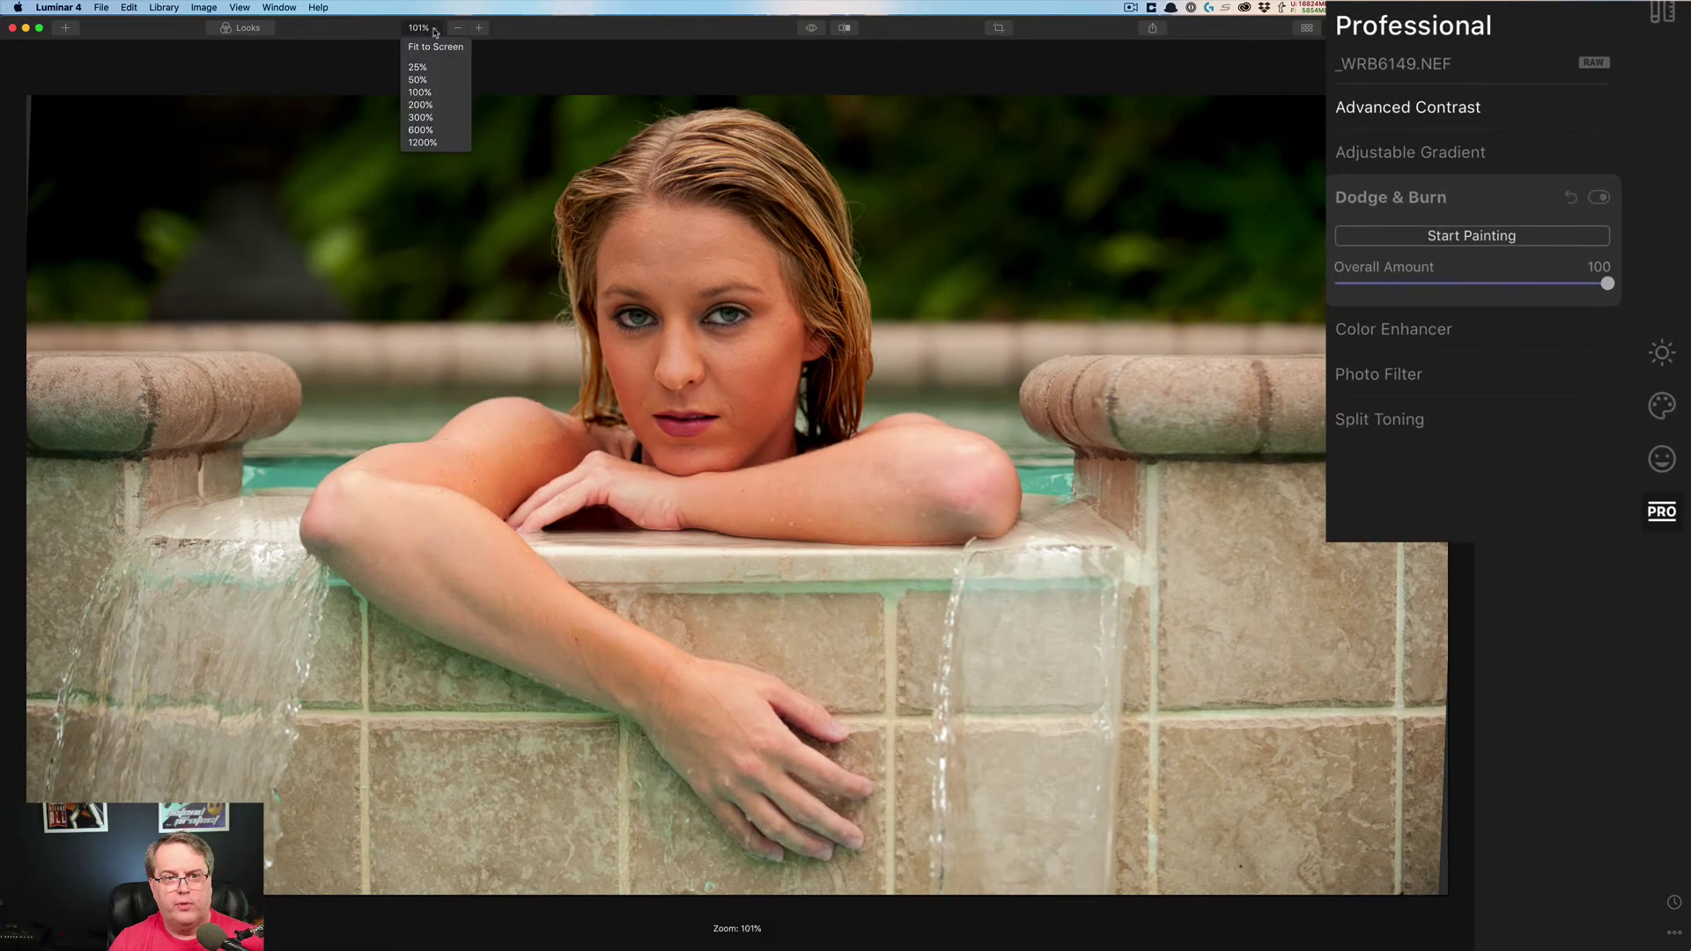
{"action": "left_click", "coordinate": [455, 105]}
{"action": "left_click_drag", "start_coordinate": [638, 152], "coordinate": [716, 427]}
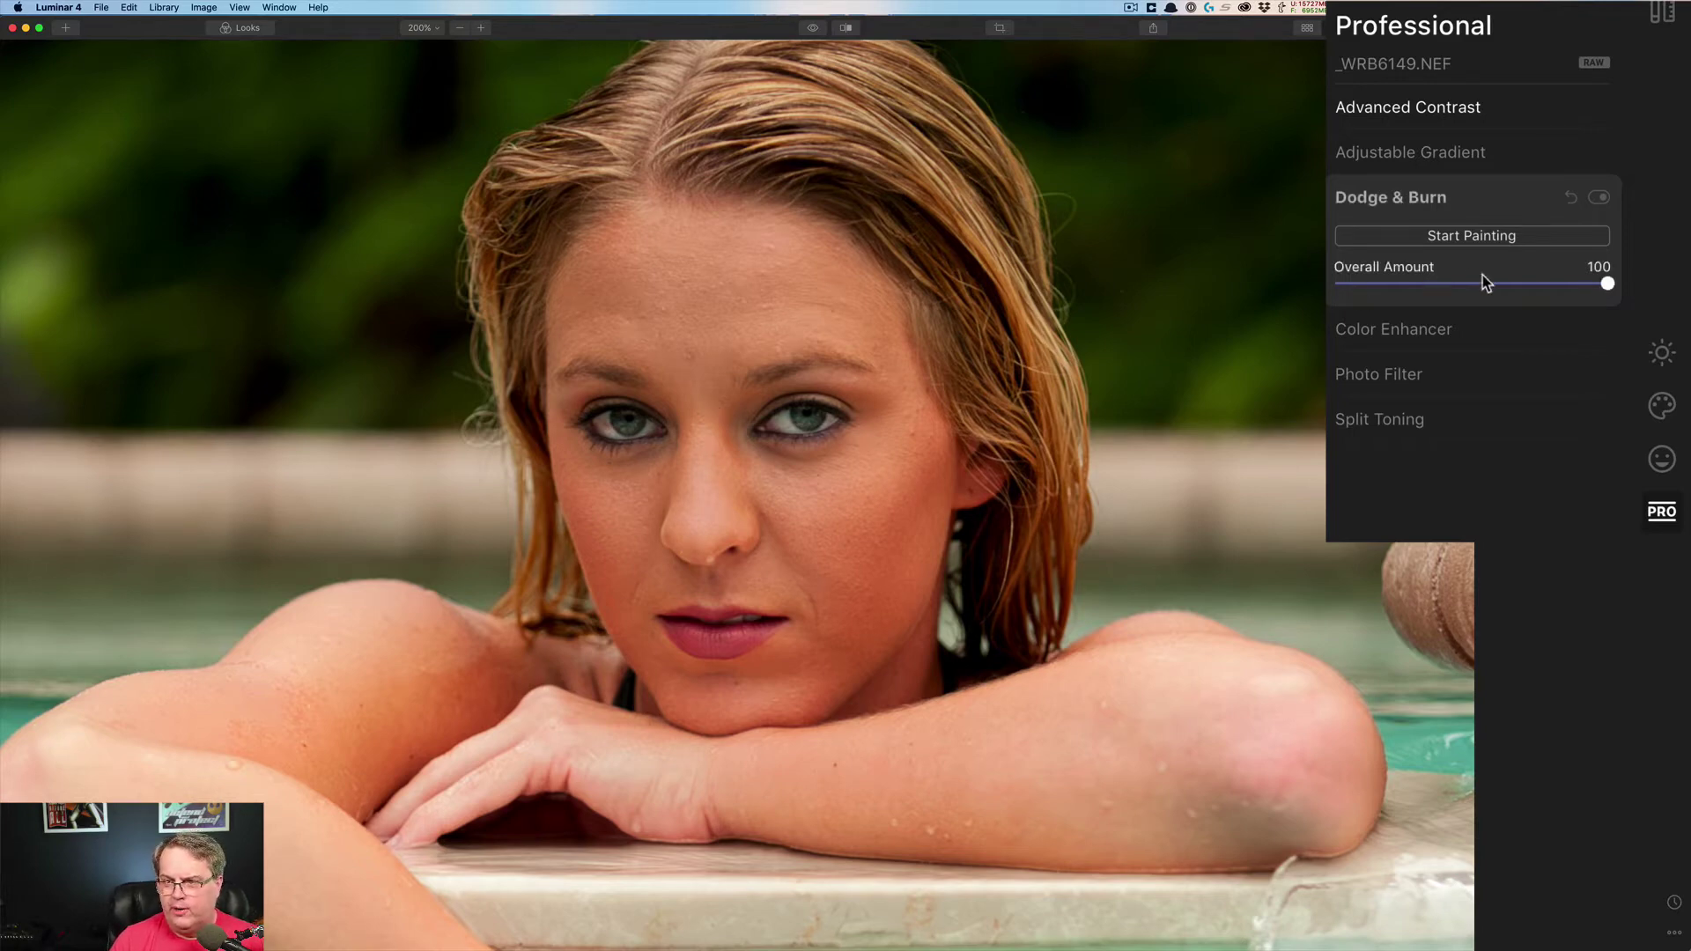
{"action": "left_click", "coordinate": [1455, 236]}
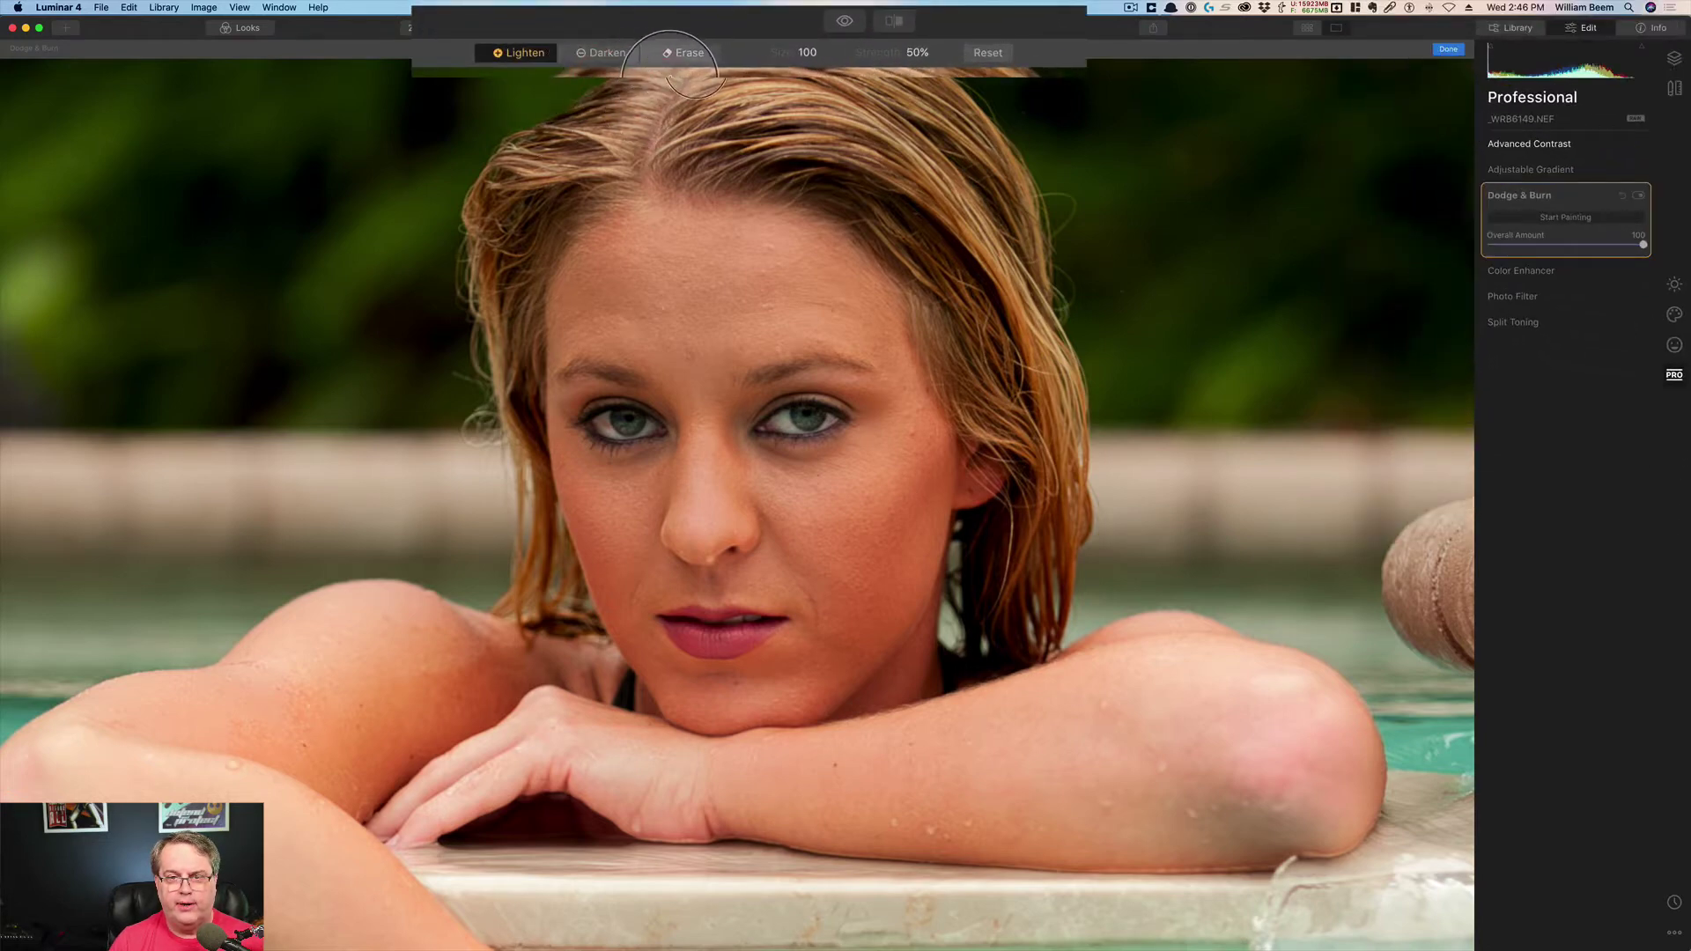
{"action": "left_click", "coordinate": [925, 54]}
{"action": "left_click_drag", "start_coordinate": [925, 77], "coordinate": [900, 77]}
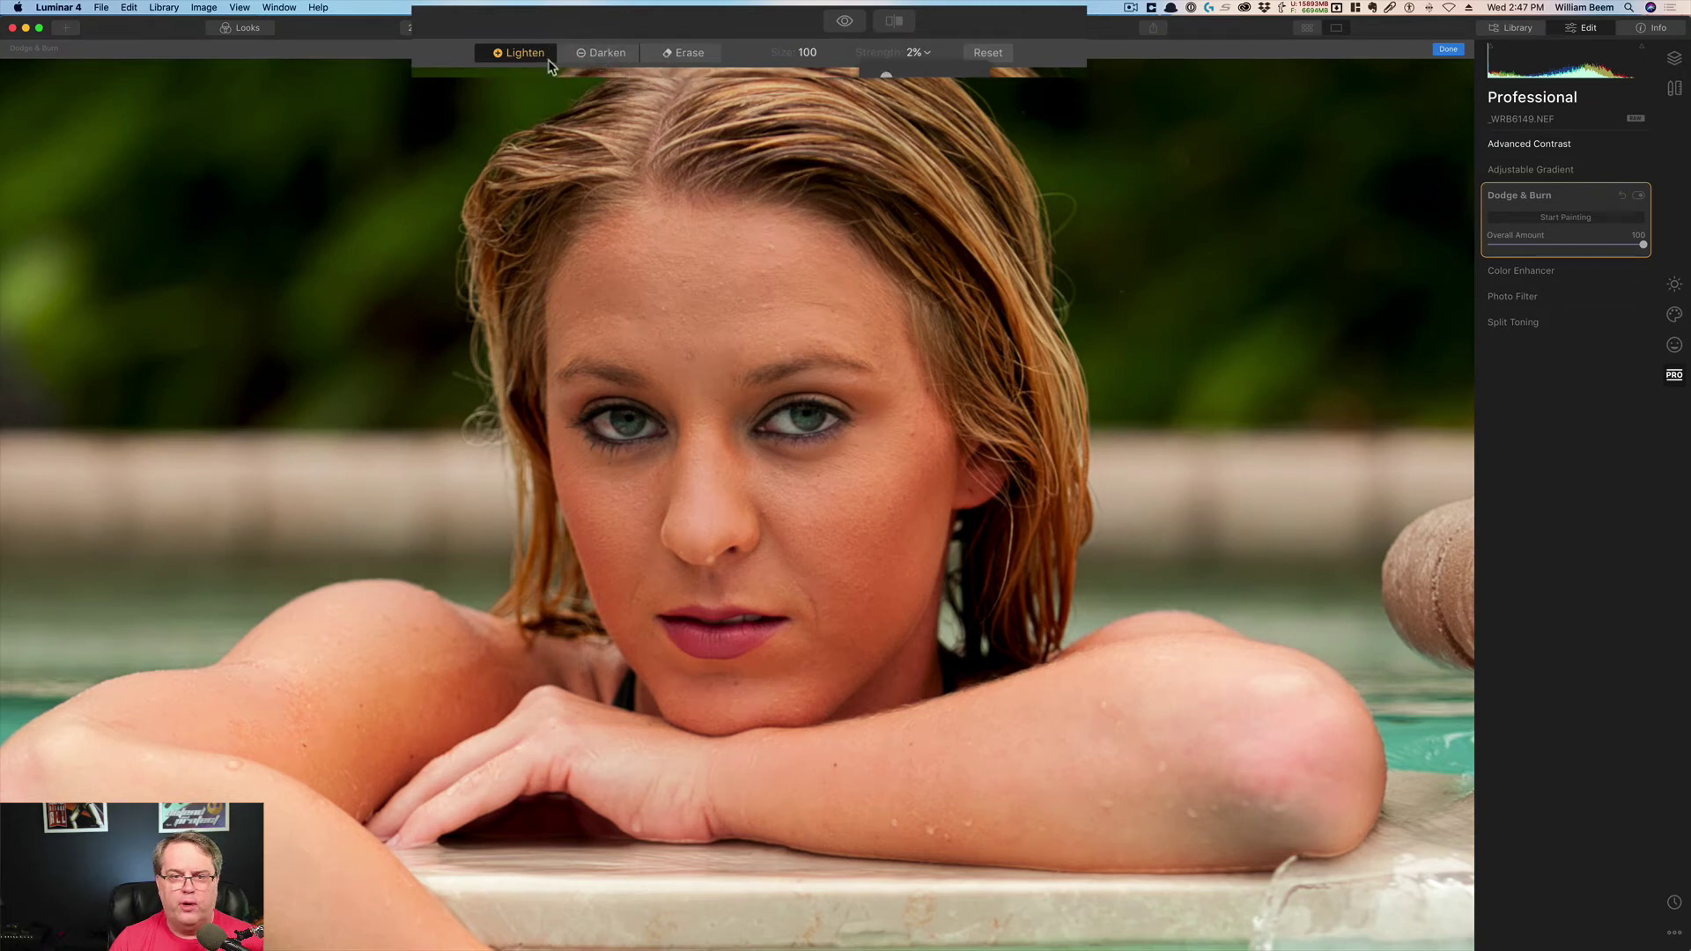
- Set the Darken brush to 2% strength and reduce its size to 52
{"action": "left_click", "coordinate": [606, 55]}
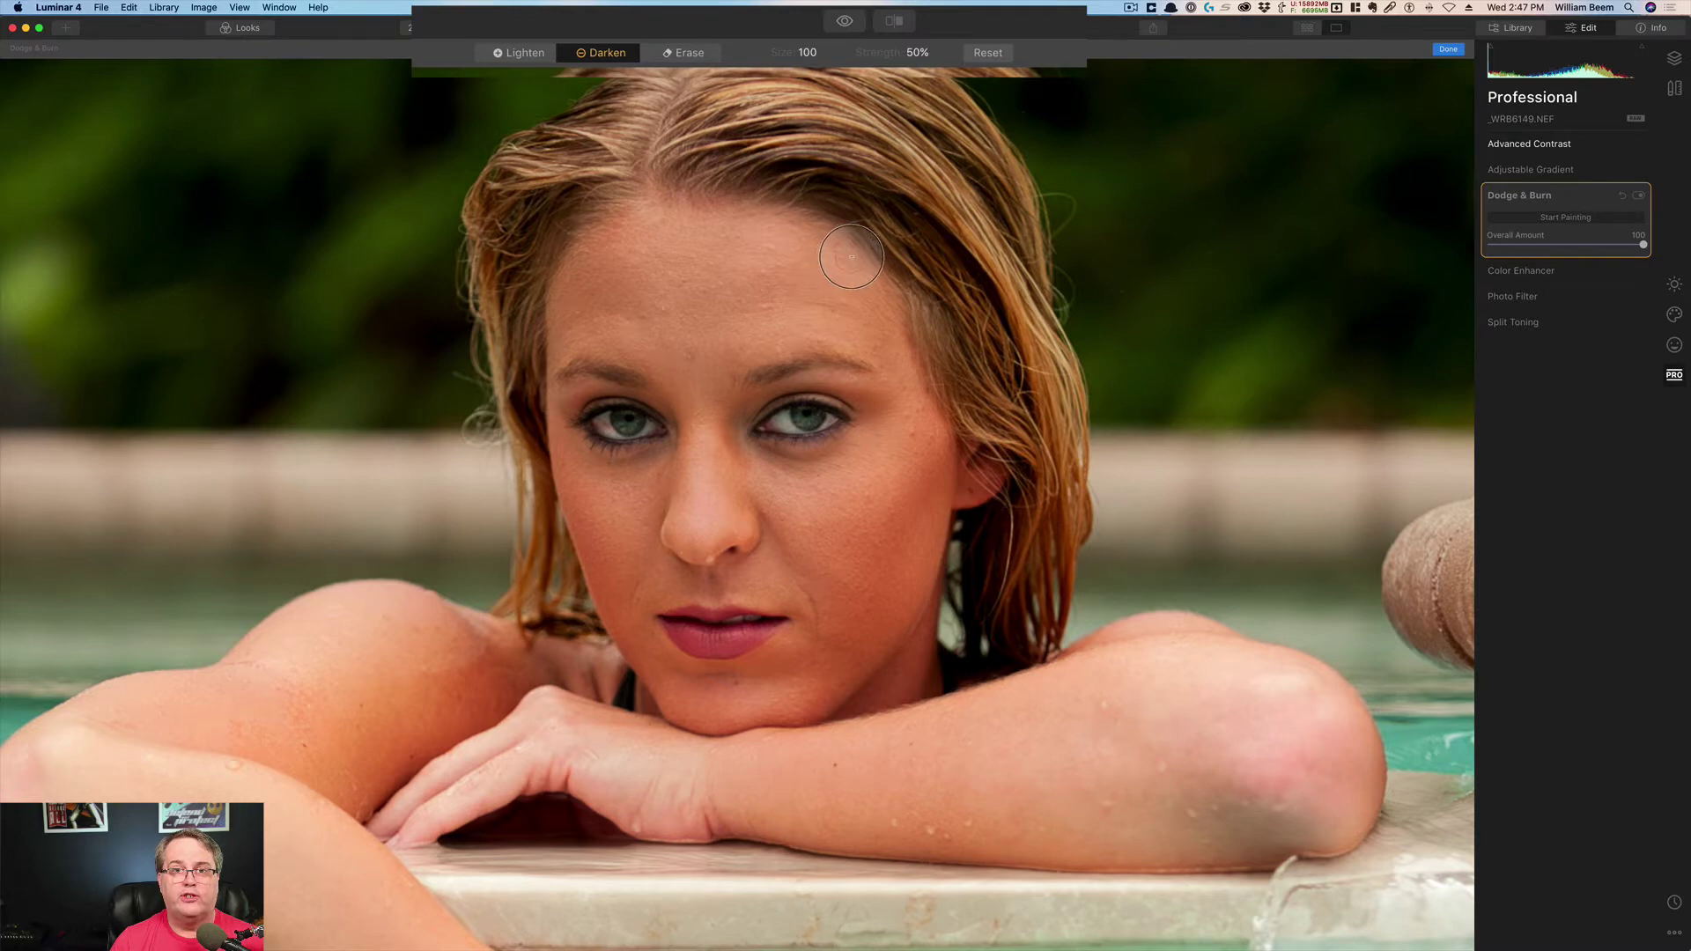
{"action": "left_click", "coordinate": [925, 56]}
{"action": "left_click_drag", "start_coordinate": [901, 75], "coordinate": [893, 75]}
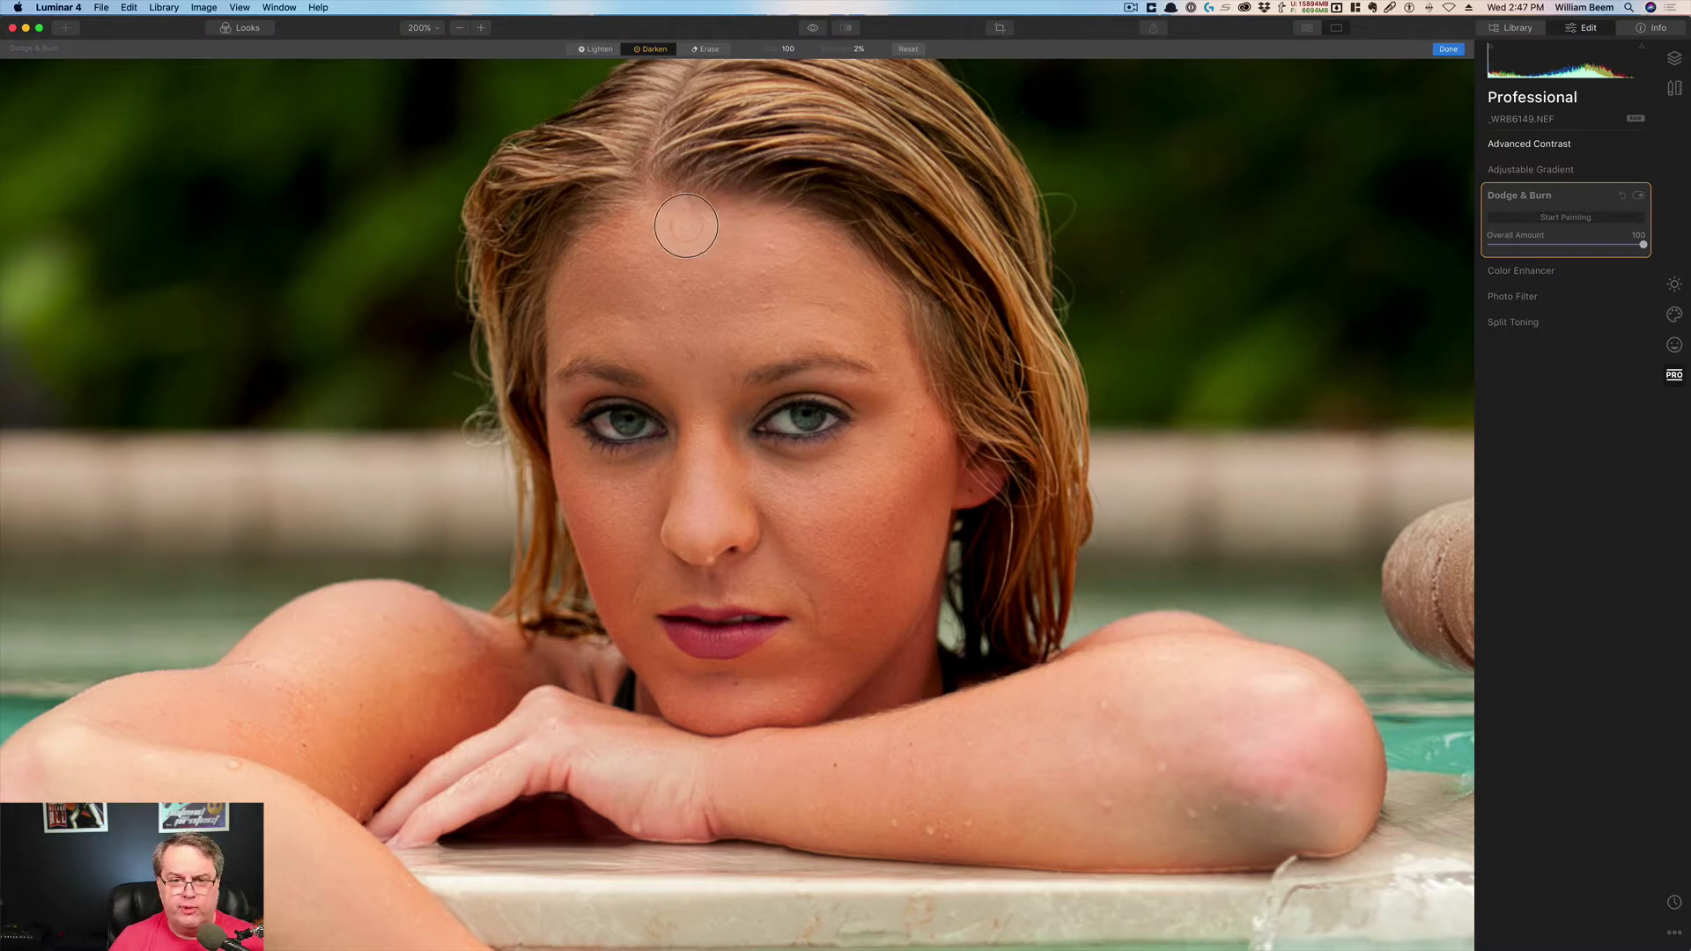
{"action": "key", "text": "bracketleft"}
{"action": "key", "text": "bracketleft"}
{"action": "key", "text": "bracketleft"}
{"action": "key", "text": "bracketleft"}
{"action": "key", "text": "bracketleft"}
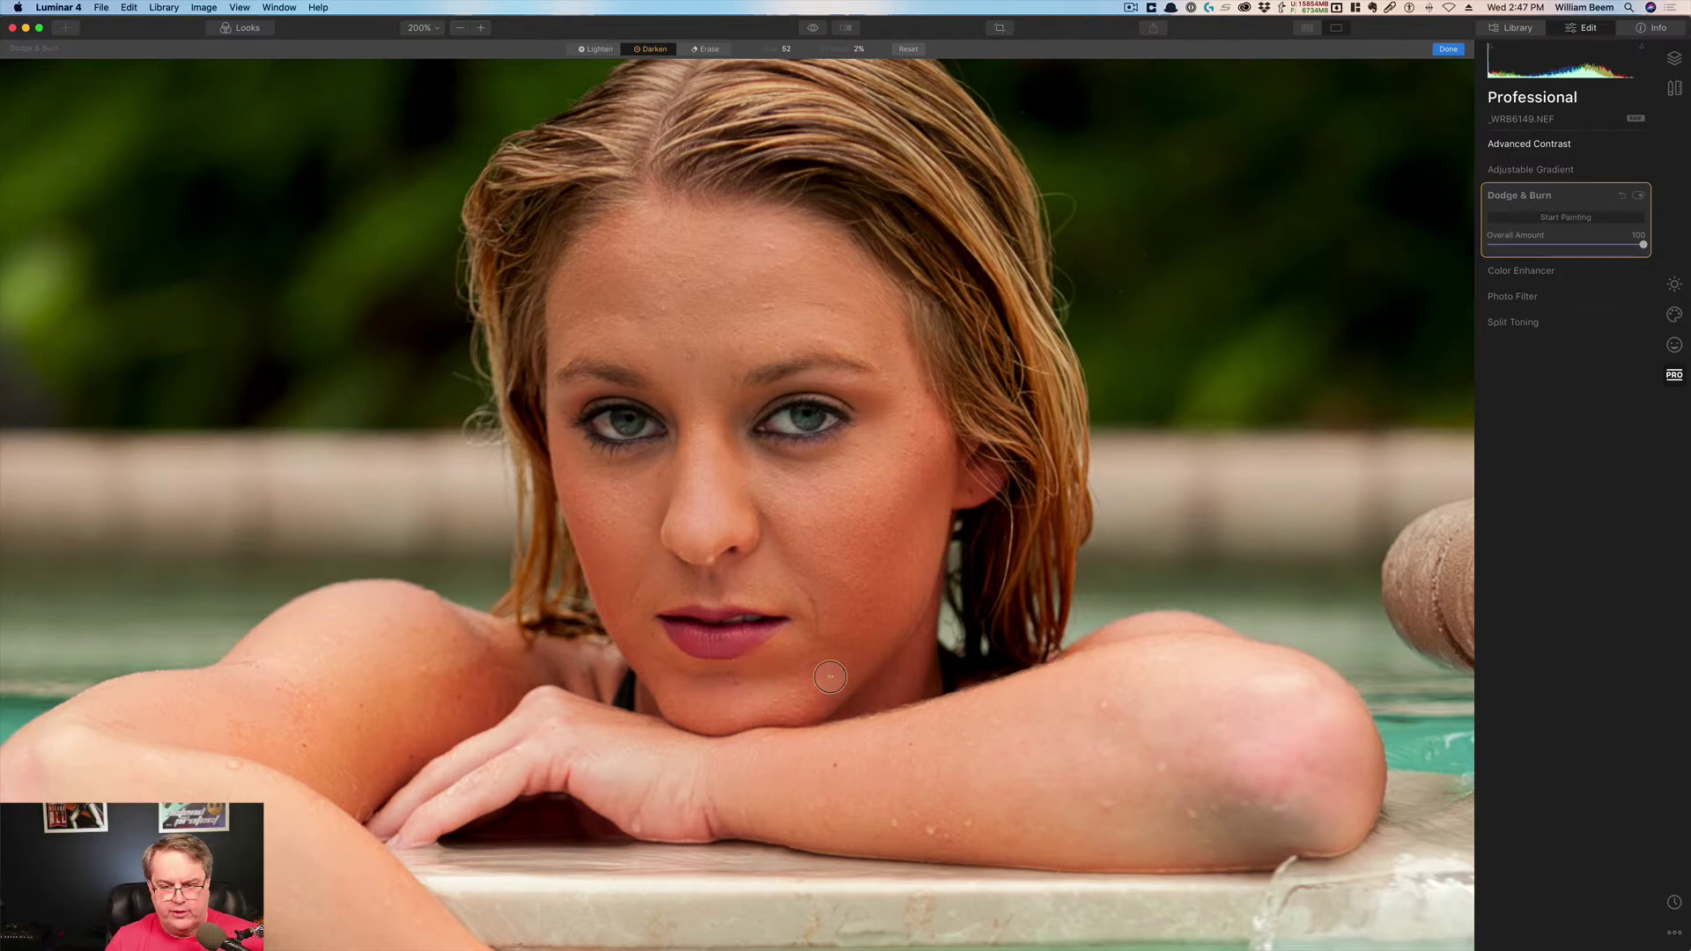
- Darken the outer contours of the woman's face along the jawline, cheeks and temple
{"action": "mouse_move", "coordinate": [702, 682]}
{"action": "left_mouse_down"}
{"action": "mouse_move", "coordinate": [754, 666]}
{"action": "mouse_move", "coordinate": [815, 688]}
{"action": "mouse_move", "coordinate": [759, 709]}
{"action": "mouse_move", "coordinate": [783, 709]}
{"action": "mouse_move", "coordinate": [722, 698]}
{"action": "mouse_move", "coordinate": [849, 635]}
{"action": "mouse_move", "coordinate": [832, 650]}
{"action": "mouse_move", "coordinate": [829, 626]}
{"action": "mouse_move", "coordinate": [793, 623]}
{"action": "mouse_move", "coordinate": [724, 708]}
{"action": "mouse_move", "coordinate": [775, 699]}
{"action": "mouse_move", "coordinate": [789, 676]}
{"action": "mouse_move", "coordinate": [816, 453]}
{"action": "mouse_move", "coordinate": [773, 501]}
{"action": "mouse_move", "coordinate": [727, 427]}
{"action": "mouse_move", "coordinate": [755, 515]}
{"action": "mouse_move", "coordinate": [728, 439]}
{"action": "mouse_move", "coordinate": [668, 460]}
{"action": "mouse_move", "coordinate": [662, 525]}
{"action": "mouse_move", "coordinate": [671, 442]}
{"action": "mouse_move", "coordinate": [663, 616]}
{"action": "mouse_move", "coordinate": [665, 488]}
{"action": "mouse_move", "coordinate": [696, 415]}
{"action": "mouse_move", "coordinate": [642, 224]}
{"action": "mouse_move", "coordinate": [767, 219]}
{"action": "mouse_move", "coordinate": [874, 264]}
{"action": "mouse_move", "coordinate": [541, 350]}
{"action": "mouse_move", "coordinate": [552, 282]}
{"action": "mouse_move", "coordinate": [518, 308]}
{"action": "mouse_move", "coordinate": [528, 520]}
{"action": "mouse_move", "coordinate": [564, 479]}
{"action": "left_mouse_up"}
{"action": "scroll", "coordinate": [569, 483], "scroll_direction": "up", "scroll_amount": 2}
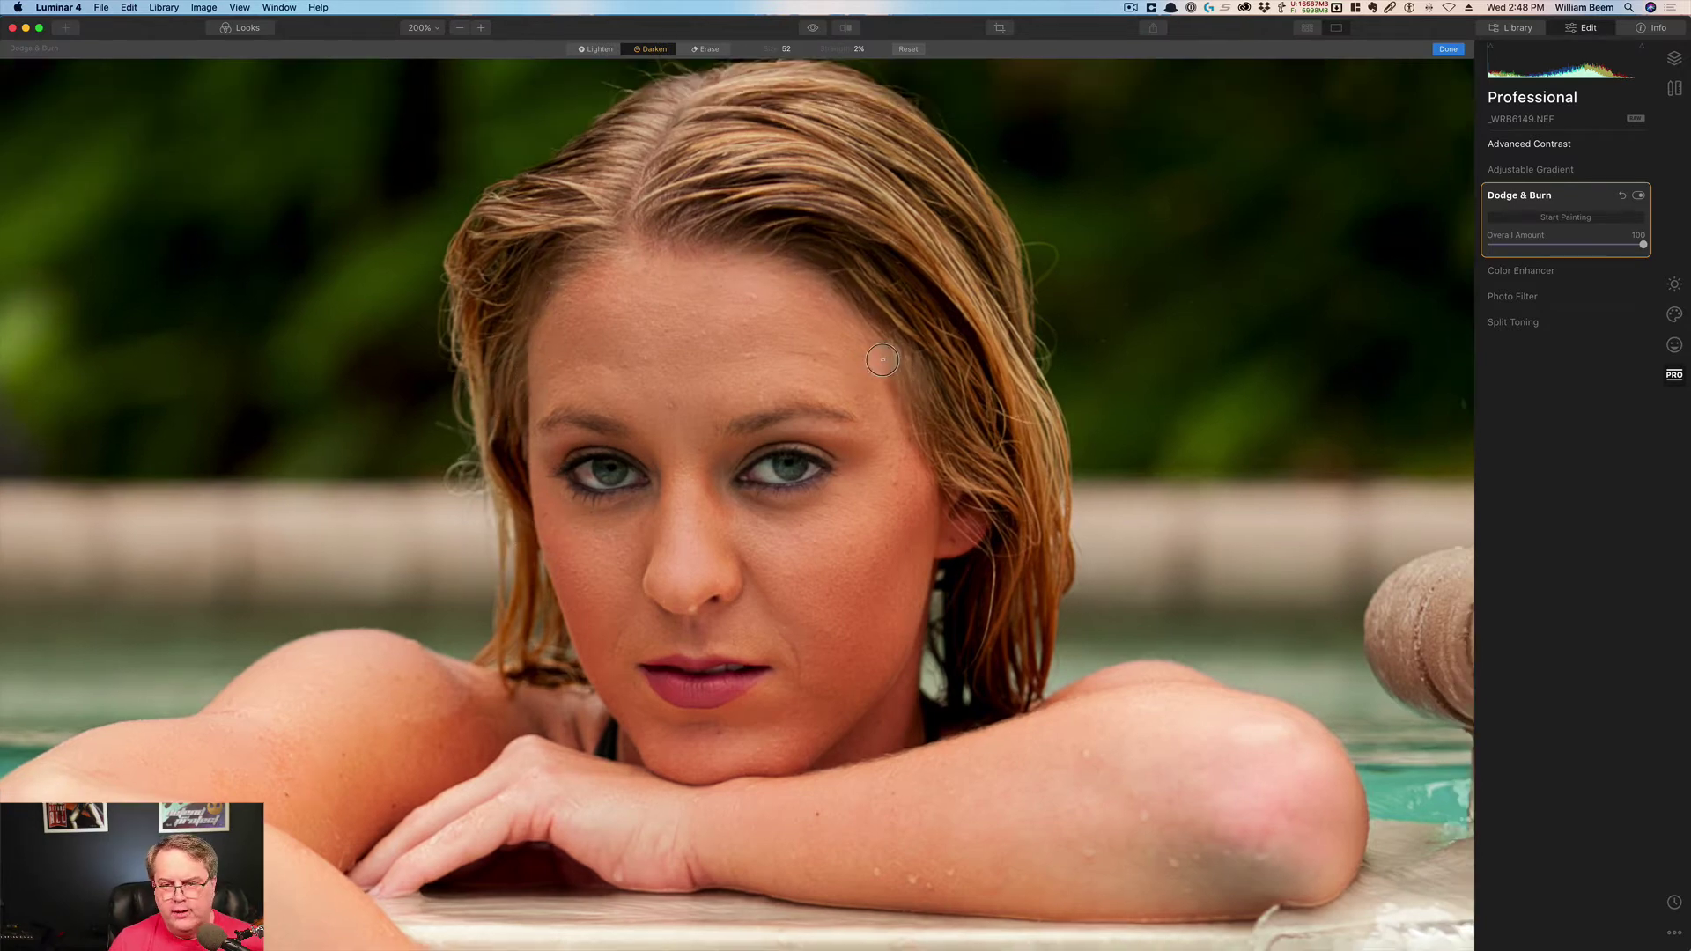
{"action": "mouse_move", "coordinate": [888, 410]}
{"action": "left_mouse_down"}
{"action": "mouse_move", "coordinate": [839, 315]}
{"action": "mouse_move", "coordinate": [703, 259]}
{"action": "mouse_move", "coordinate": [629, 271]}
{"action": "mouse_move", "coordinate": [811, 275]}
{"action": "mouse_move", "coordinate": [890, 361]}
{"action": "mouse_move", "coordinate": [909, 463]}
{"action": "mouse_move", "coordinate": [540, 397]}
{"action": "mouse_move", "coordinate": [531, 348]}
{"action": "mouse_move", "coordinate": [564, 266]}
{"action": "mouse_move", "coordinate": [547, 322]}
{"action": "mouse_move", "coordinate": [571, 568]}
{"action": "mouse_move", "coordinate": [540, 584]}
{"action": "mouse_move", "coordinate": [558, 564]}
{"action": "mouse_move", "coordinate": [545, 535]}
{"action": "mouse_move", "coordinate": [628, 633]}
{"action": "mouse_move", "coordinate": [561, 584]}
{"action": "mouse_move", "coordinate": [604, 657]}
{"action": "mouse_move", "coordinate": [922, 552]}
{"action": "mouse_move", "coordinate": [857, 612]}
{"action": "mouse_move", "coordinate": [914, 499]}
{"action": "mouse_move", "coordinate": [873, 632]}
{"action": "mouse_move", "coordinate": [925, 539]}
{"action": "mouse_move", "coordinate": [904, 624]}
{"action": "mouse_move", "coordinate": [898, 575]}
{"action": "mouse_move", "coordinate": [855, 634]}
{"action": "mouse_move", "coordinate": [919, 570]}
{"action": "mouse_move", "coordinate": [939, 494]}
{"action": "mouse_move", "coordinate": [868, 624]}
{"action": "left_mouse_up"}
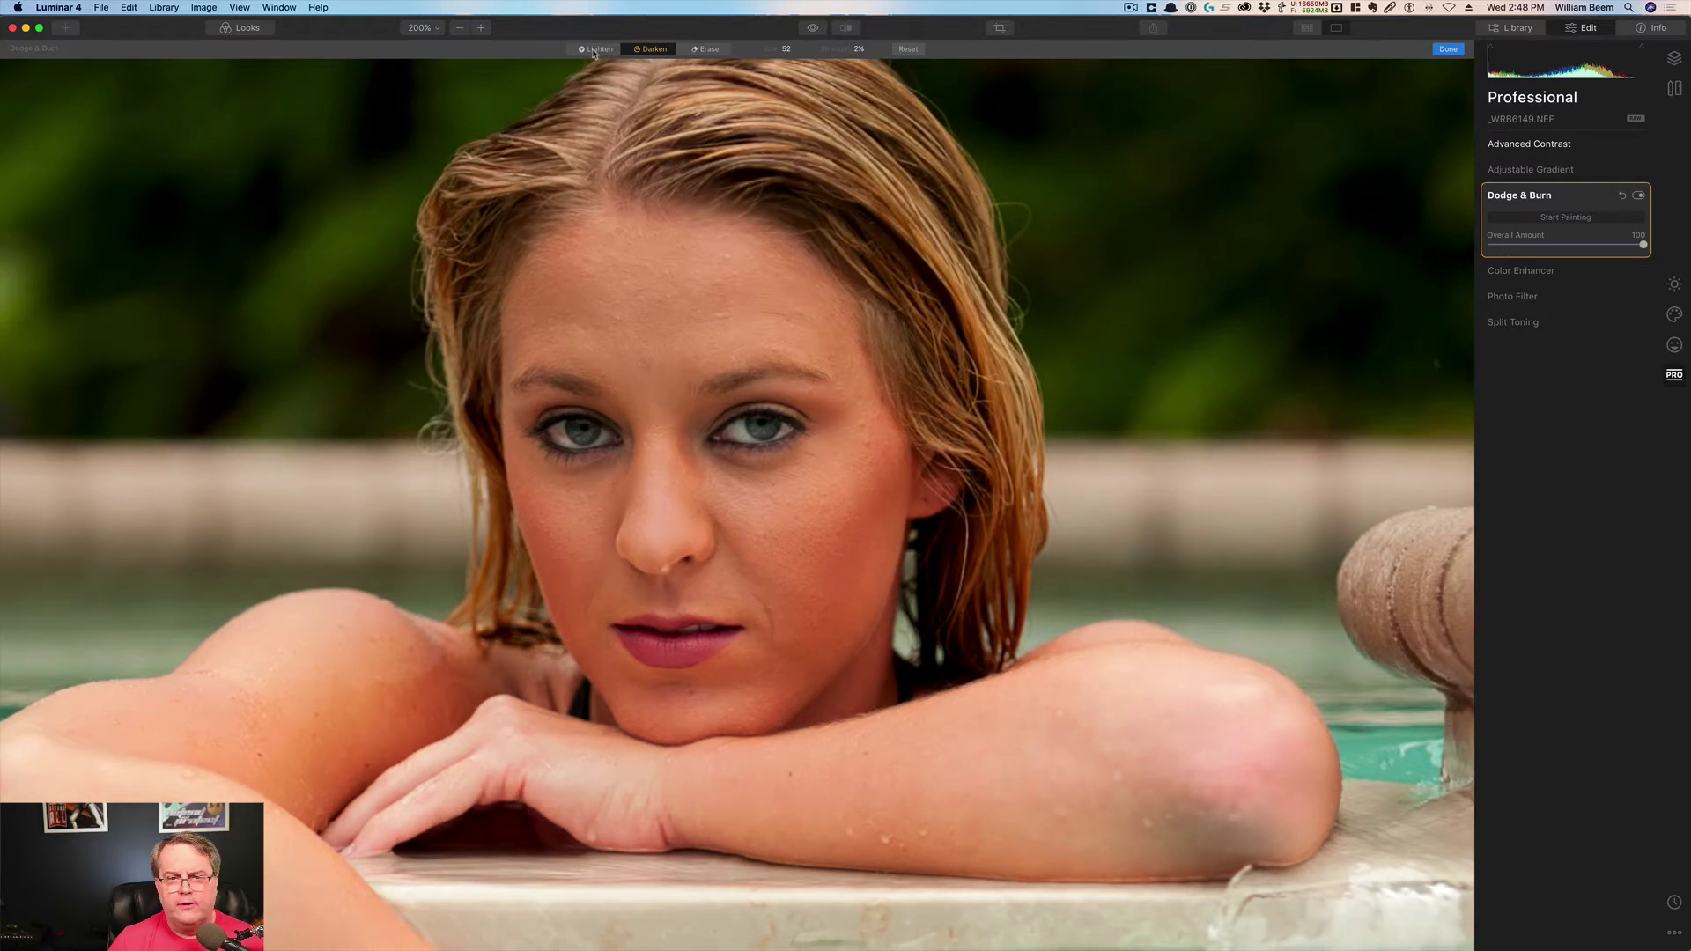
- Lighten the woman's nose and chin area with a Lighten brush of size 76 and finish painting
{"action": "left_click", "coordinate": [592, 49]}
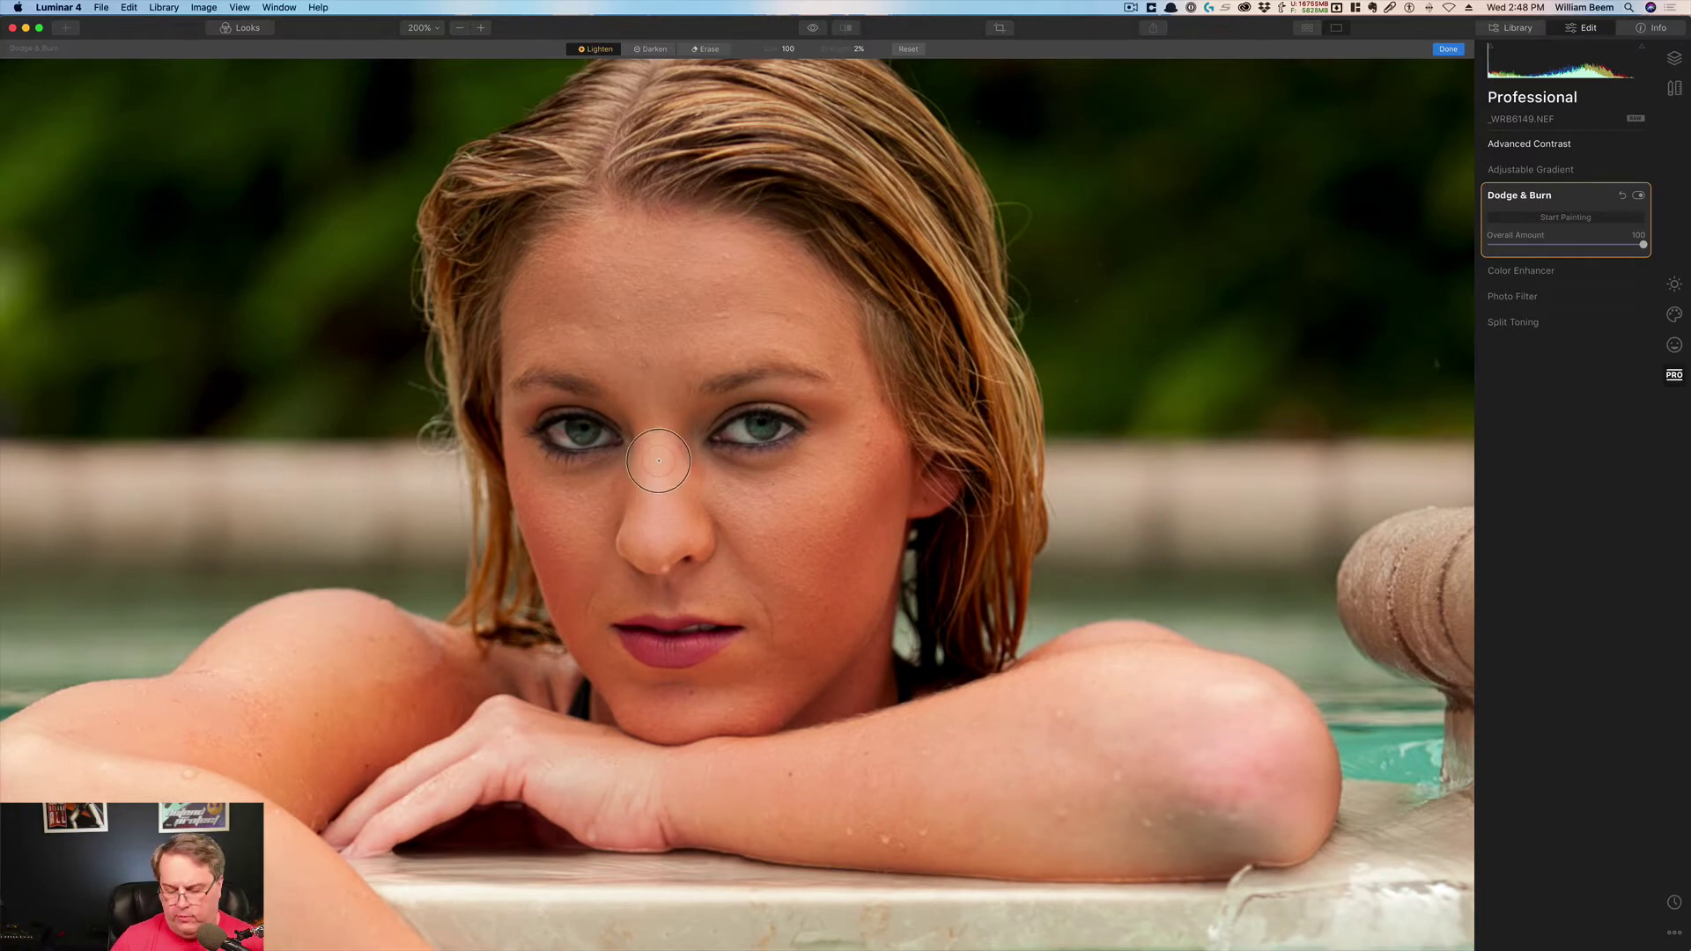
{"action": "key", "text": "bracketleft"}
{"action": "key", "text": "bracketleft"}
{"action": "key", "text": "bracketleft"}
{"action": "key", "text": "bracketleft"}
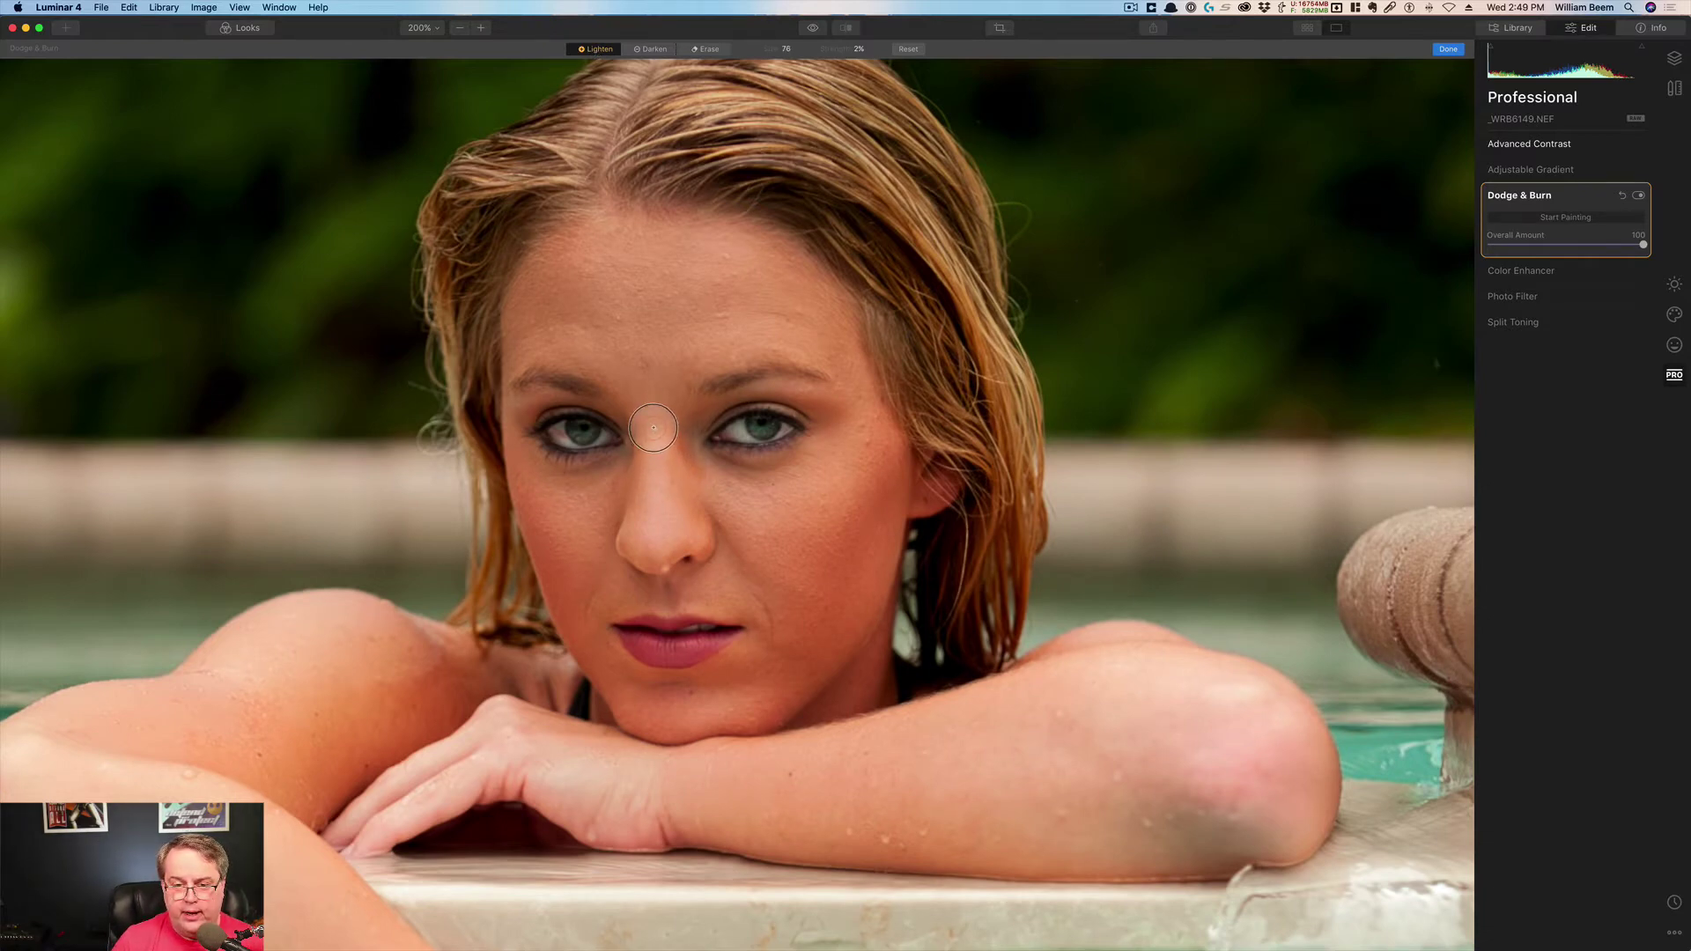
{"action": "mouse_move", "coordinate": [655, 420]}
{"action": "left_mouse_down"}
{"action": "mouse_move", "coordinate": [655, 535]}
{"action": "mouse_move", "coordinate": [621, 528]}
{"action": "left_mouse_up"}
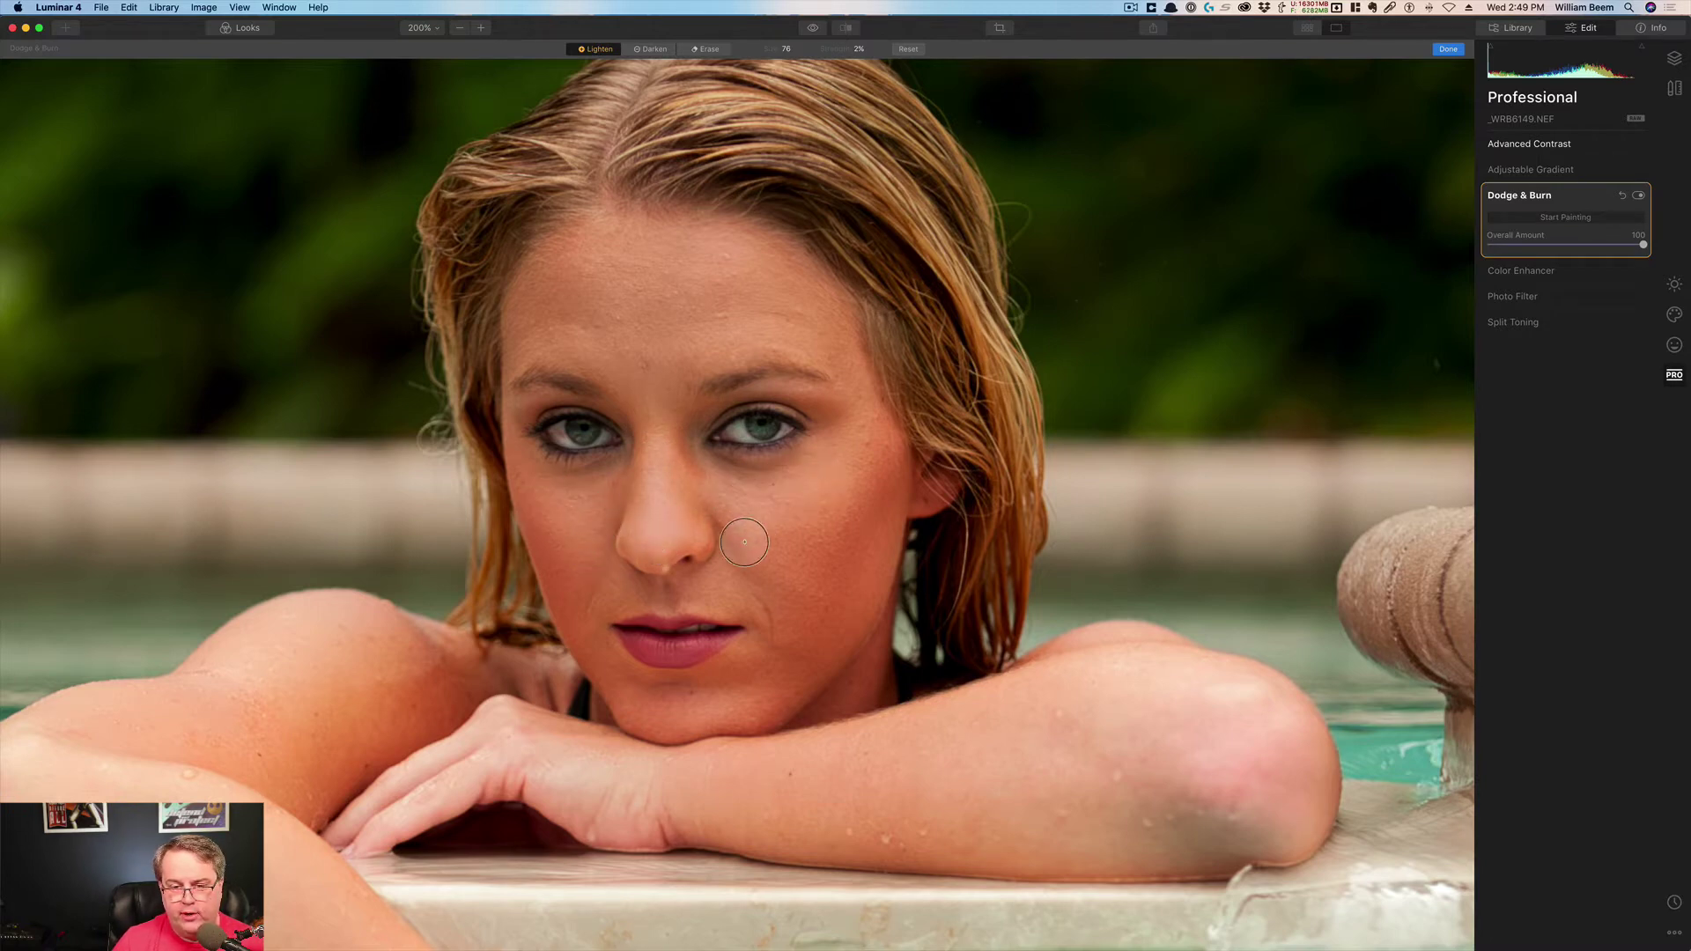
{"action": "mouse_move", "coordinate": [696, 714]}
{"action": "left_mouse_down"}
{"action": "mouse_move", "coordinate": [729, 705]}
{"action": "mouse_move", "coordinate": [624, 725]}
{"action": "mouse_move", "coordinate": [559, 654]}
{"action": "left_mouse_up"}
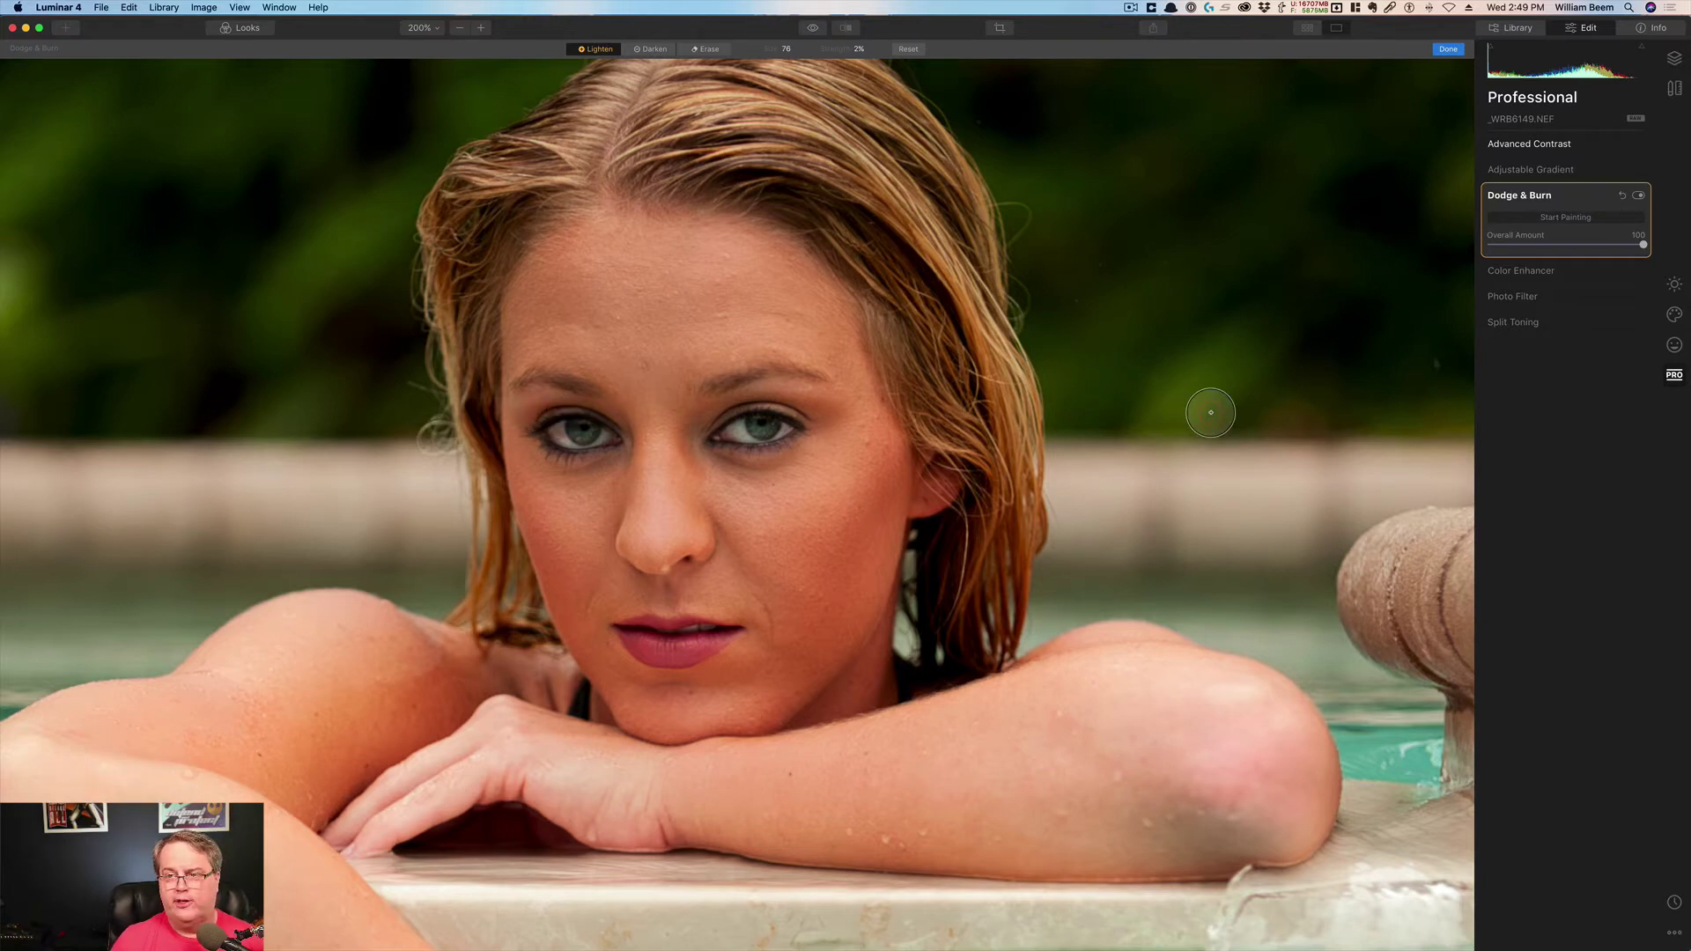
{"action": "left_click", "coordinate": [1449, 50]}
- Compare the portrait with and without Dodge & Burn several times, leaving the effect enabled
{"action": "left_click", "coordinate": [1639, 195]}
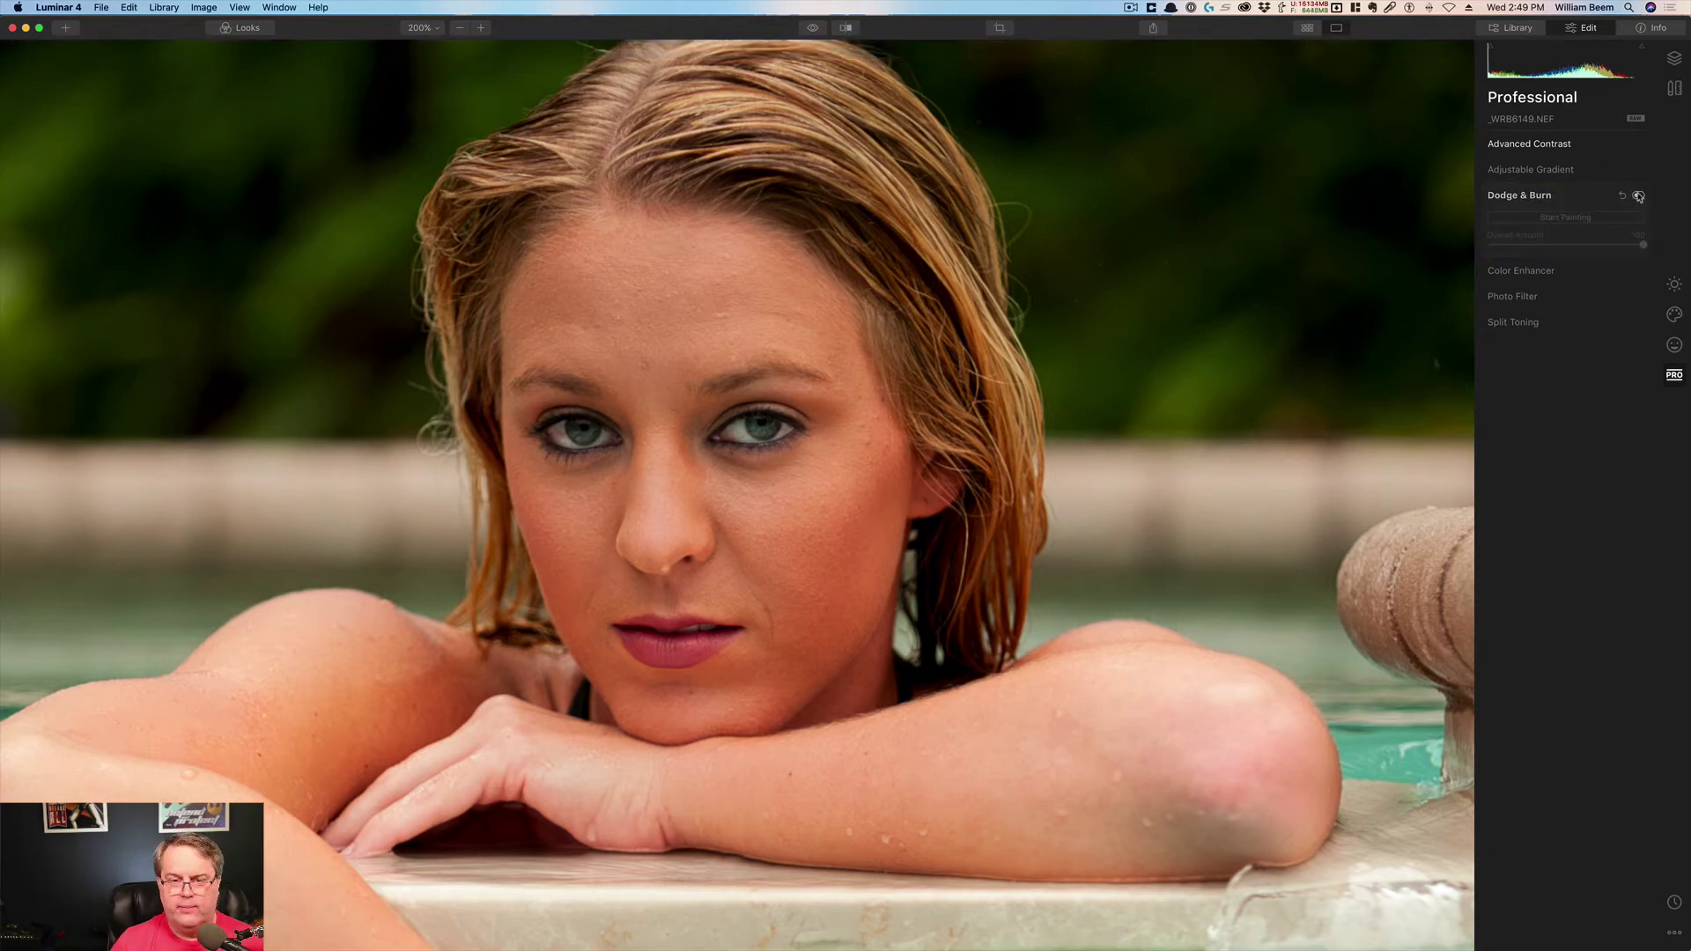
{"action": "left_click", "coordinate": [1639, 195]}
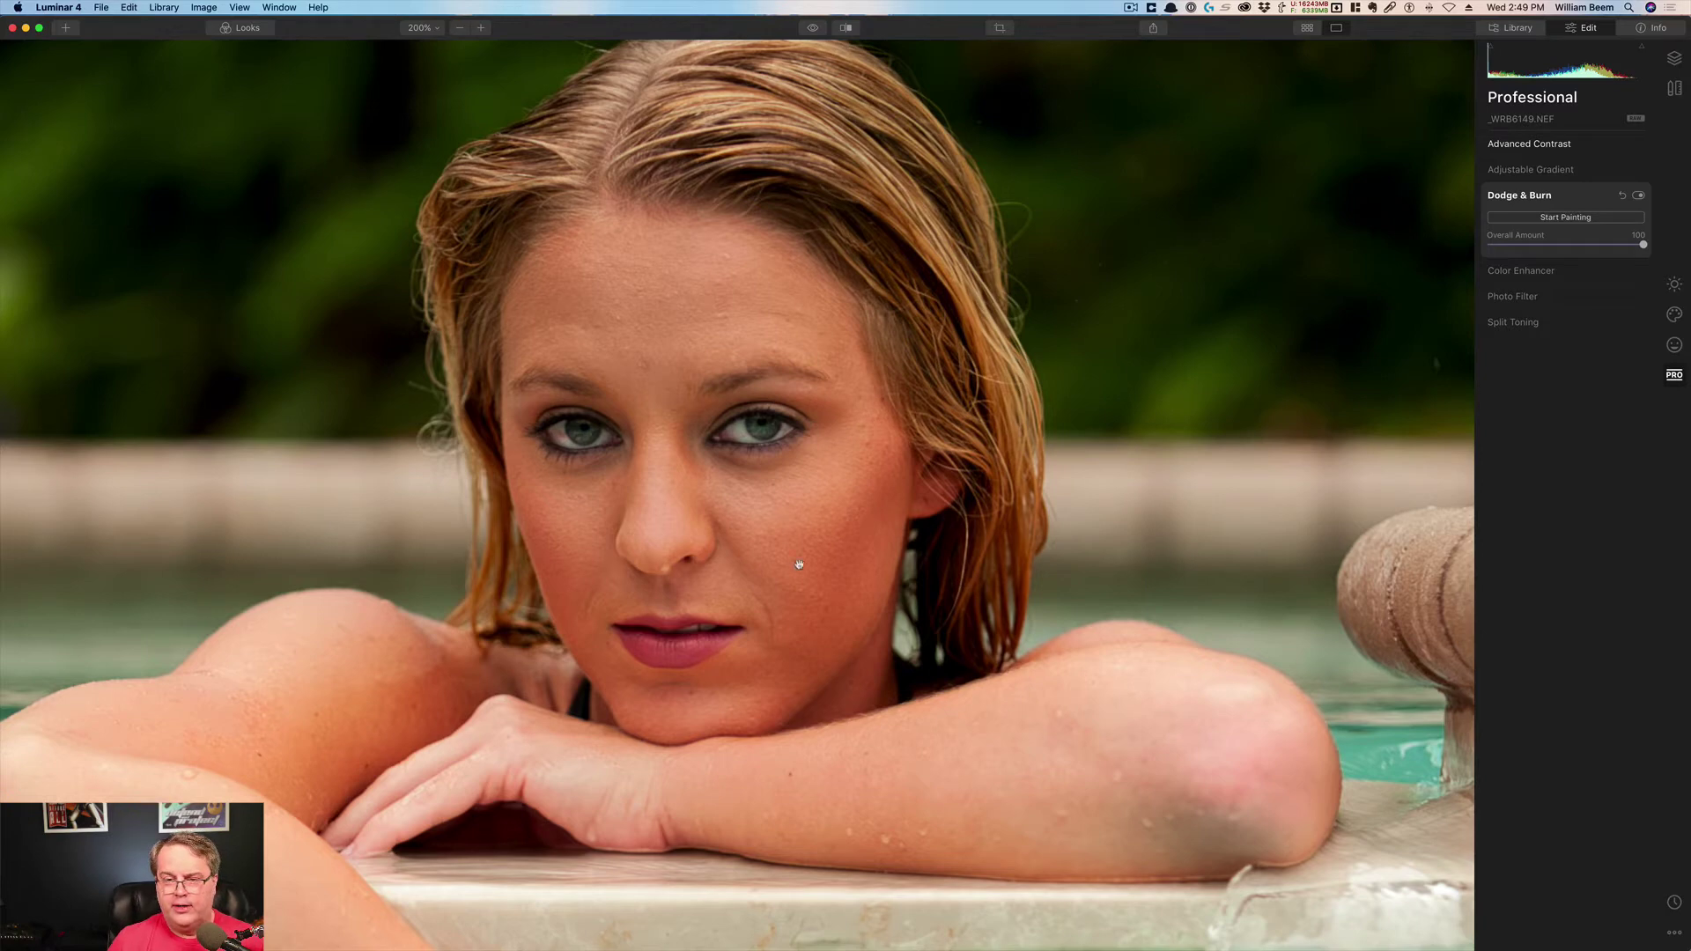
{"action": "left_click", "coordinate": [1637, 196]}
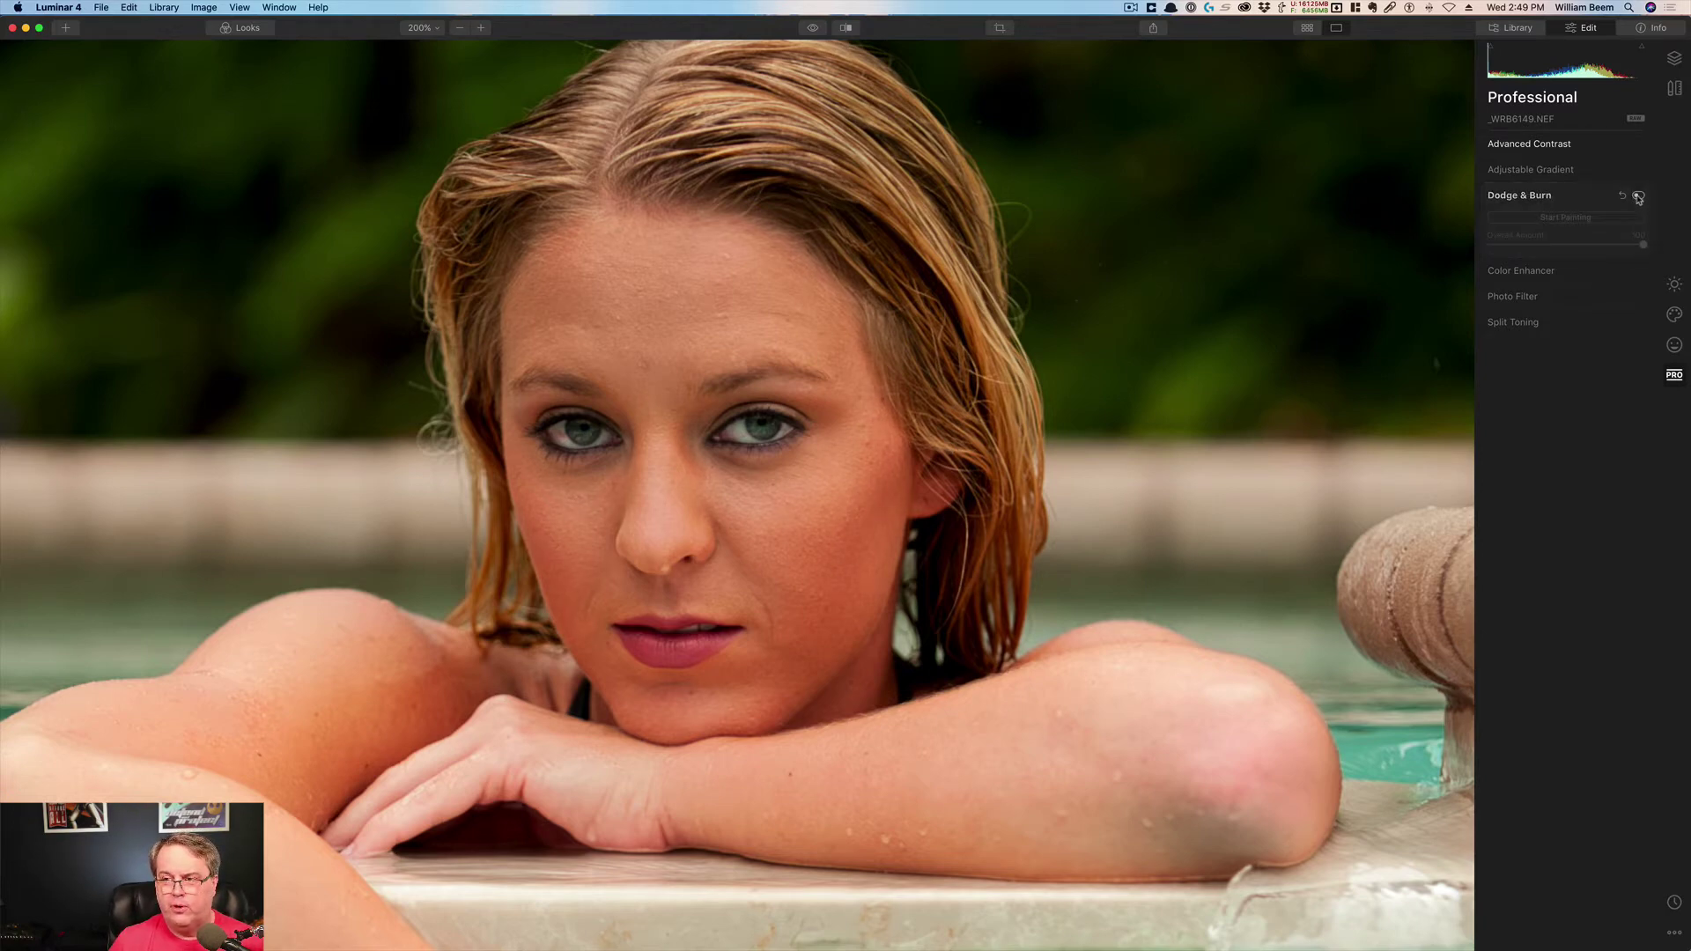
{"action": "left_click", "coordinate": [1638, 196]}
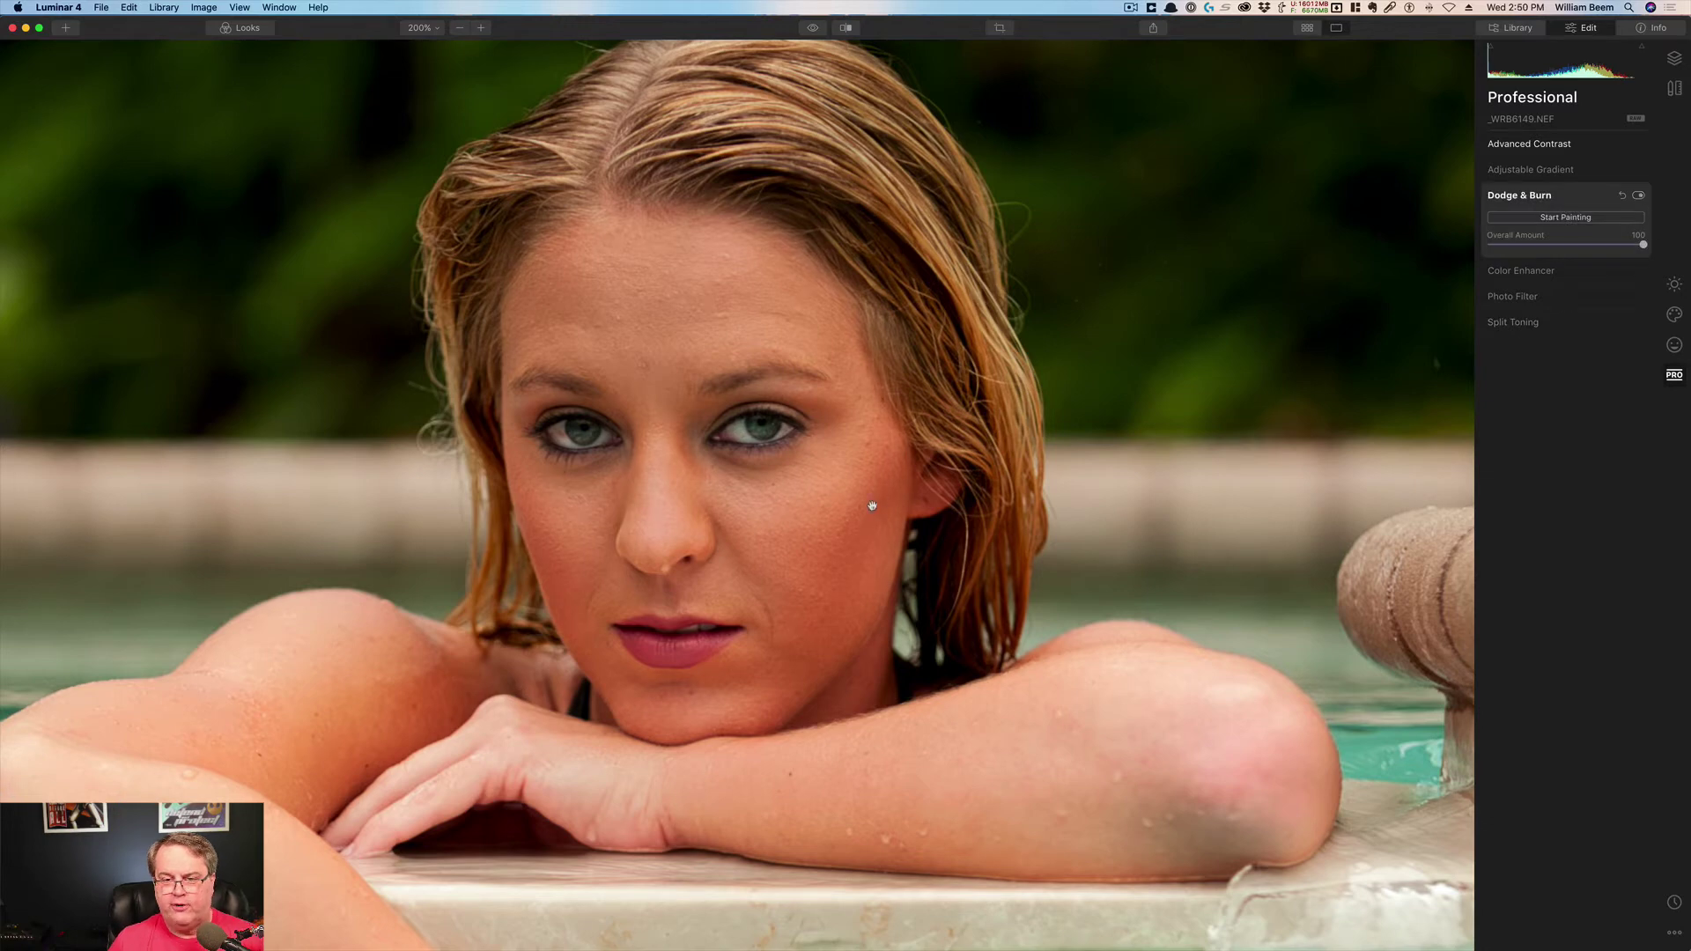
{"action": "left_click", "coordinate": [1639, 196]}
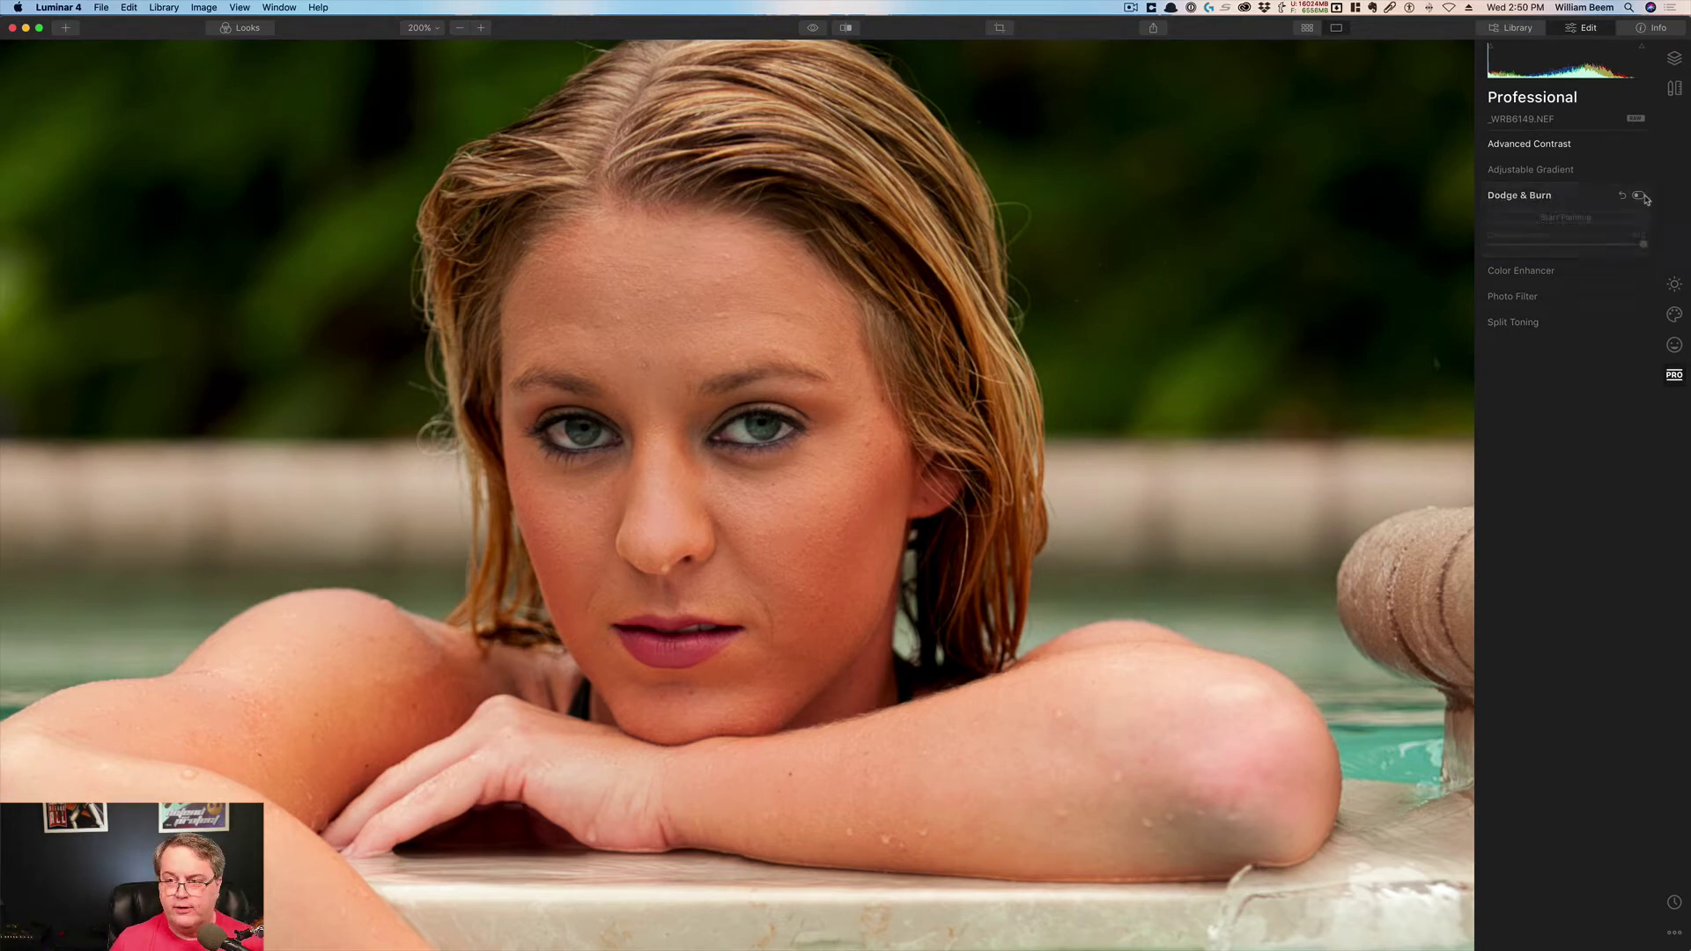
{"action": "left_click", "coordinate": [1639, 195]}
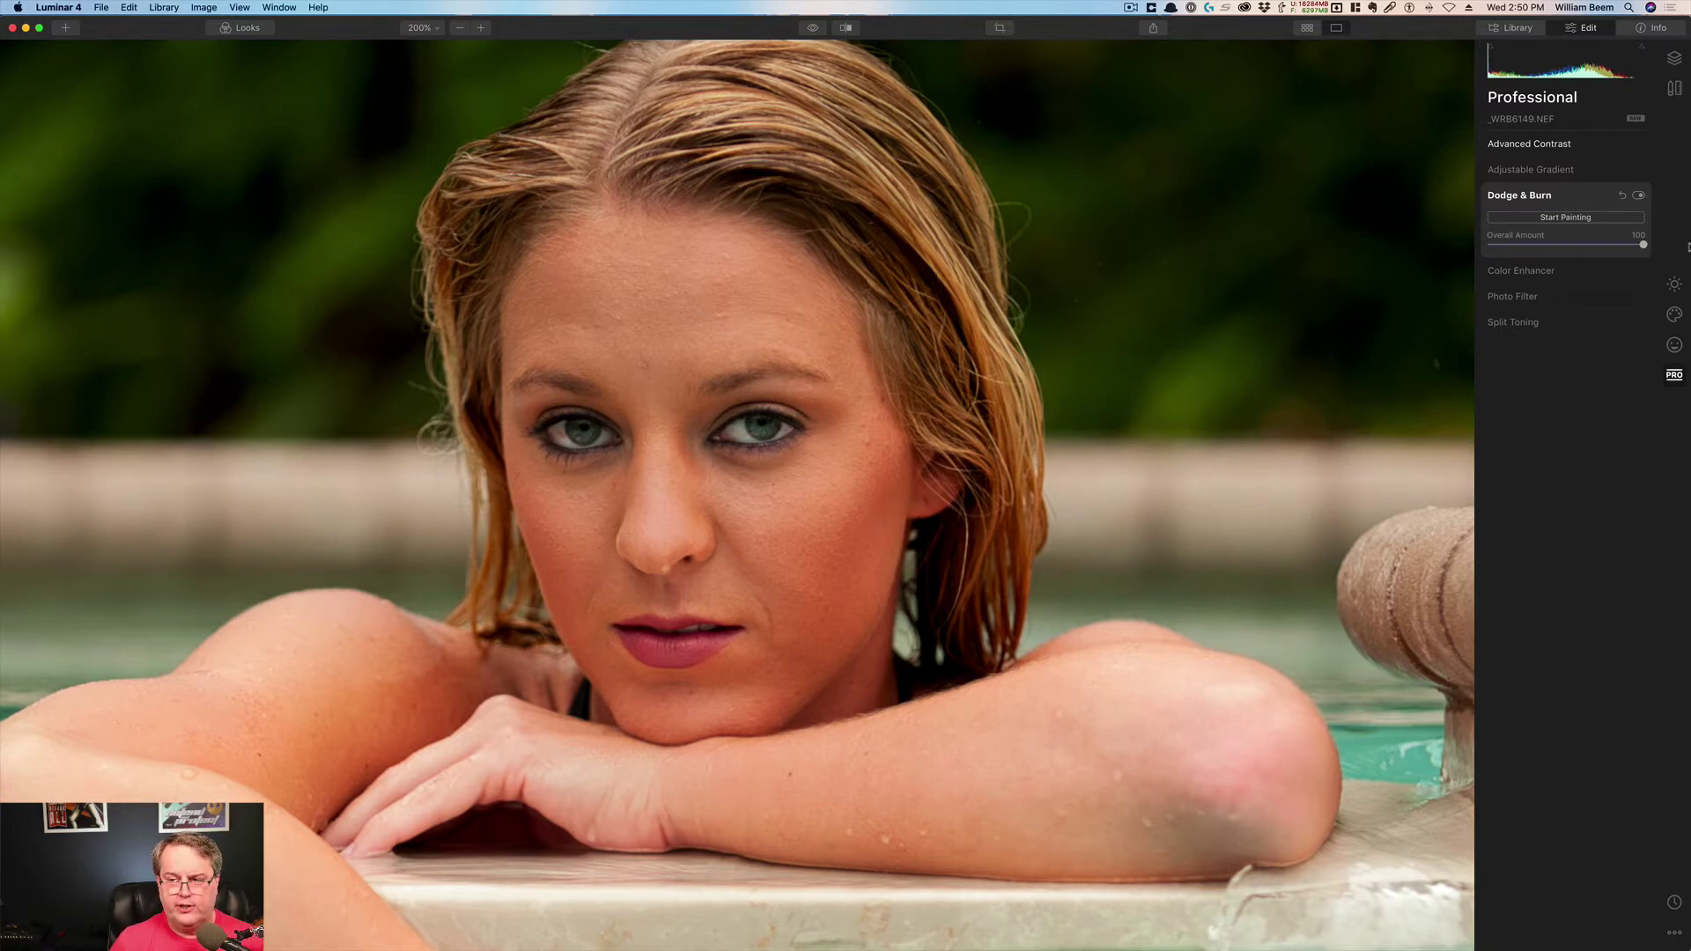
{"action": "left_click", "coordinate": [1639, 195]}
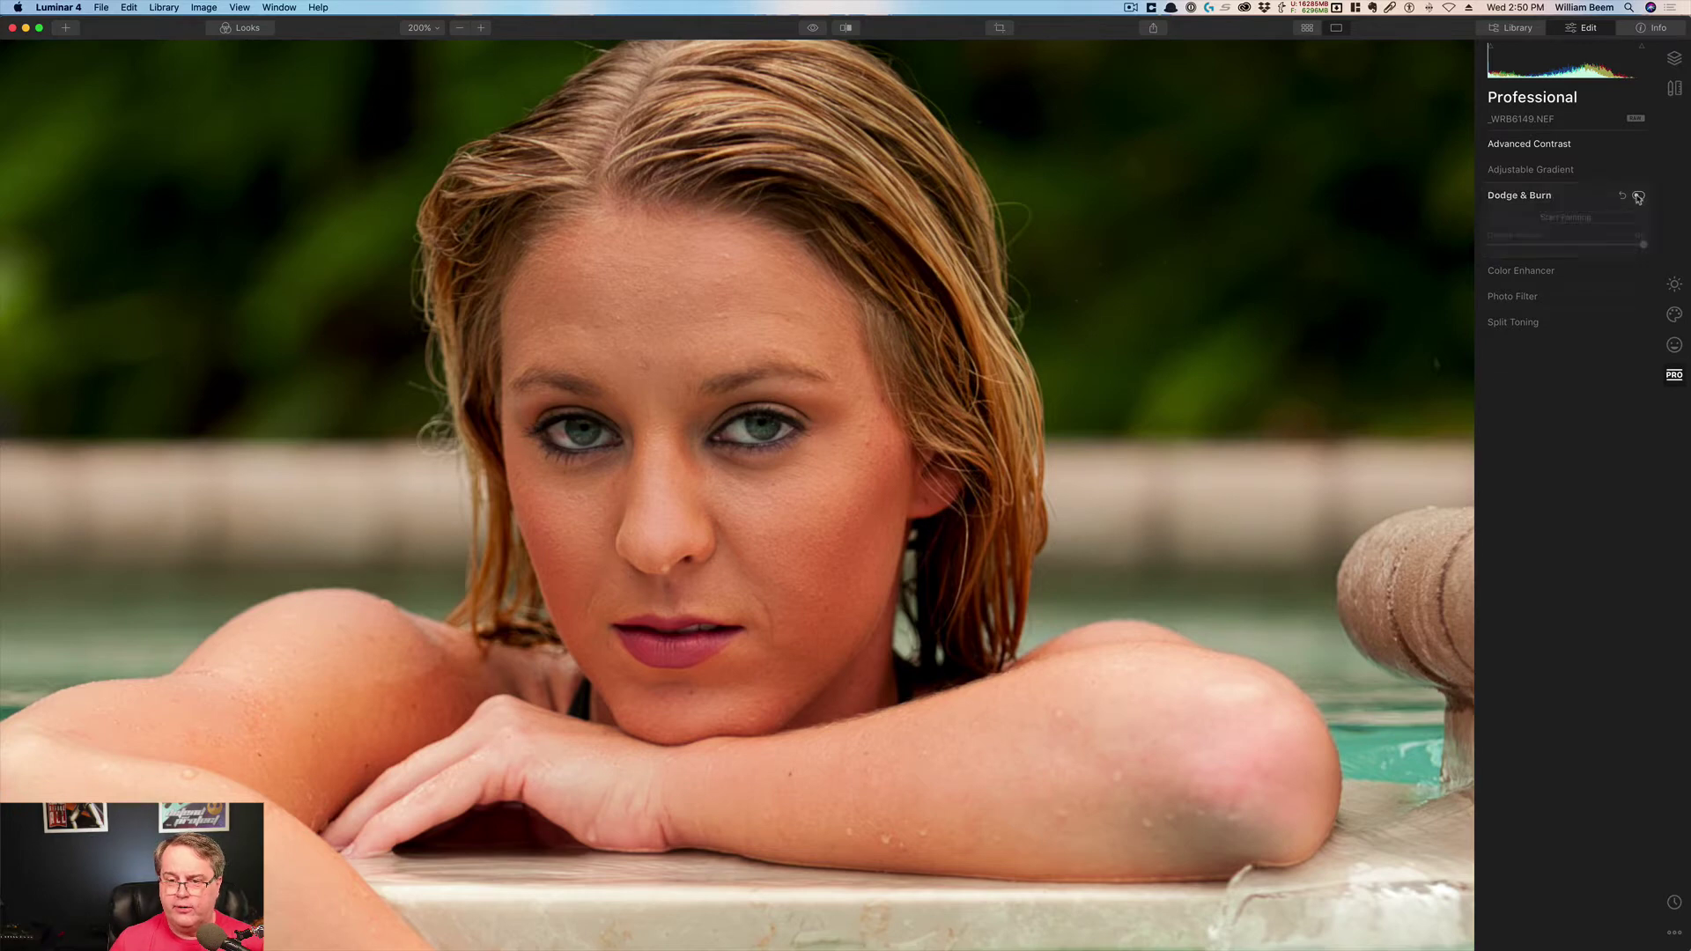
{"action": "left_click", "coordinate": [1639, 196]}
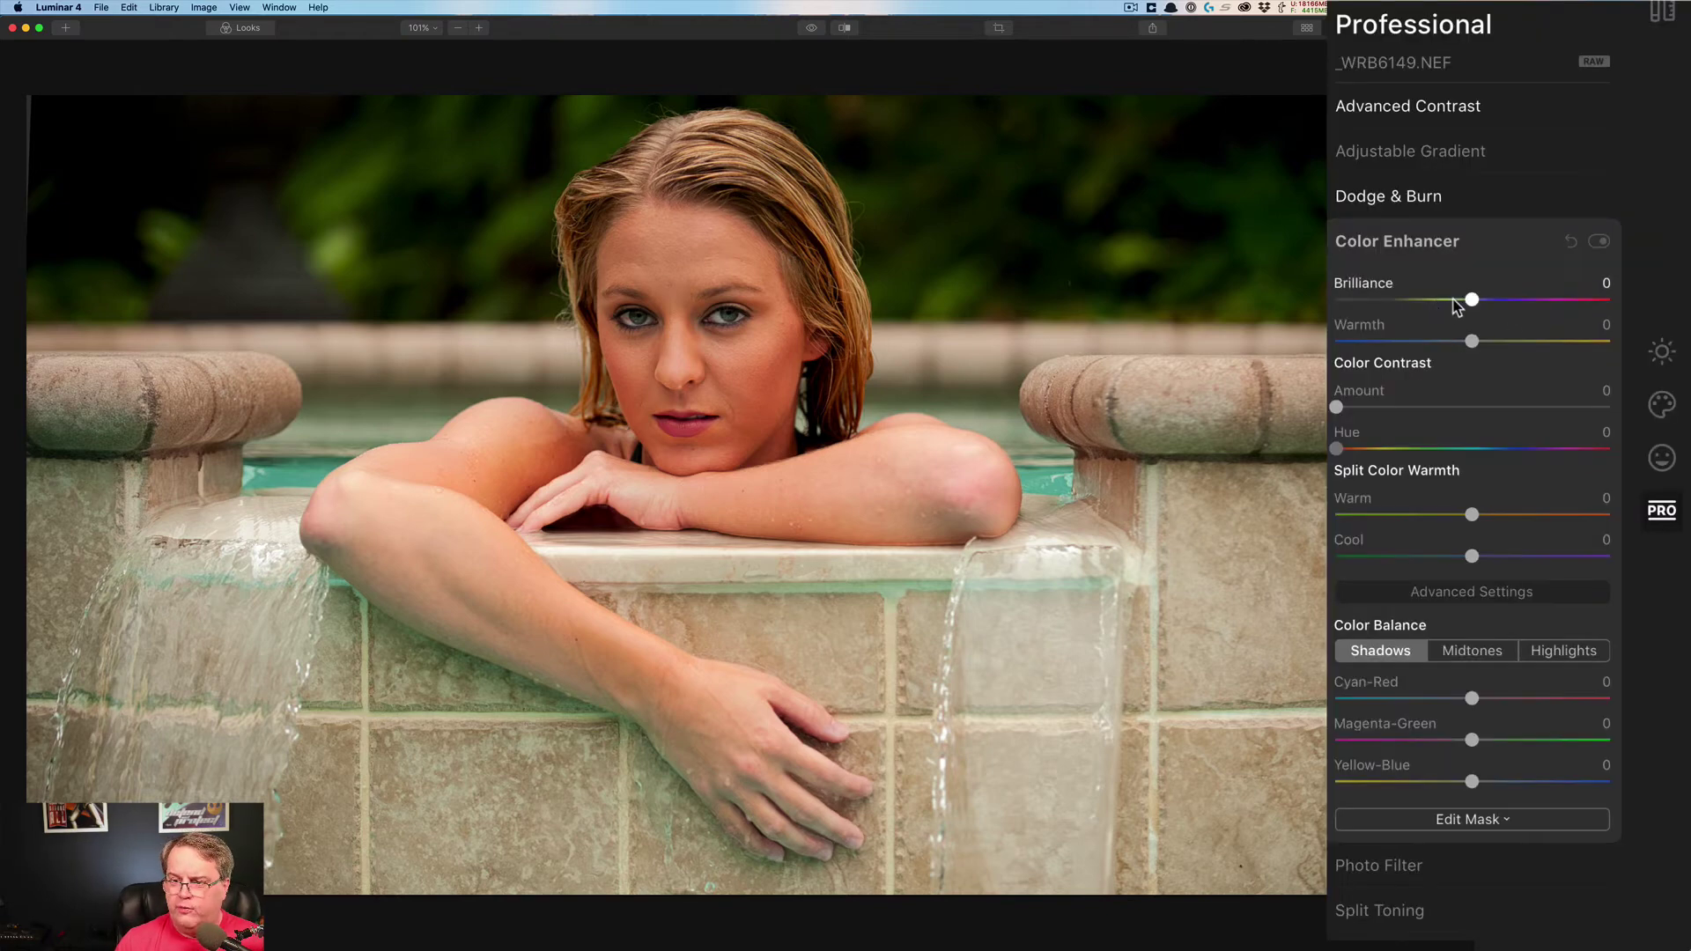
- Try Color Enhancer's Brilliance at -100 and 100 on the portrait and reset it to 0
{"action": "left_click_drag", "start_coordinate": [1471, 301], "coordinate": [1335, 304]}
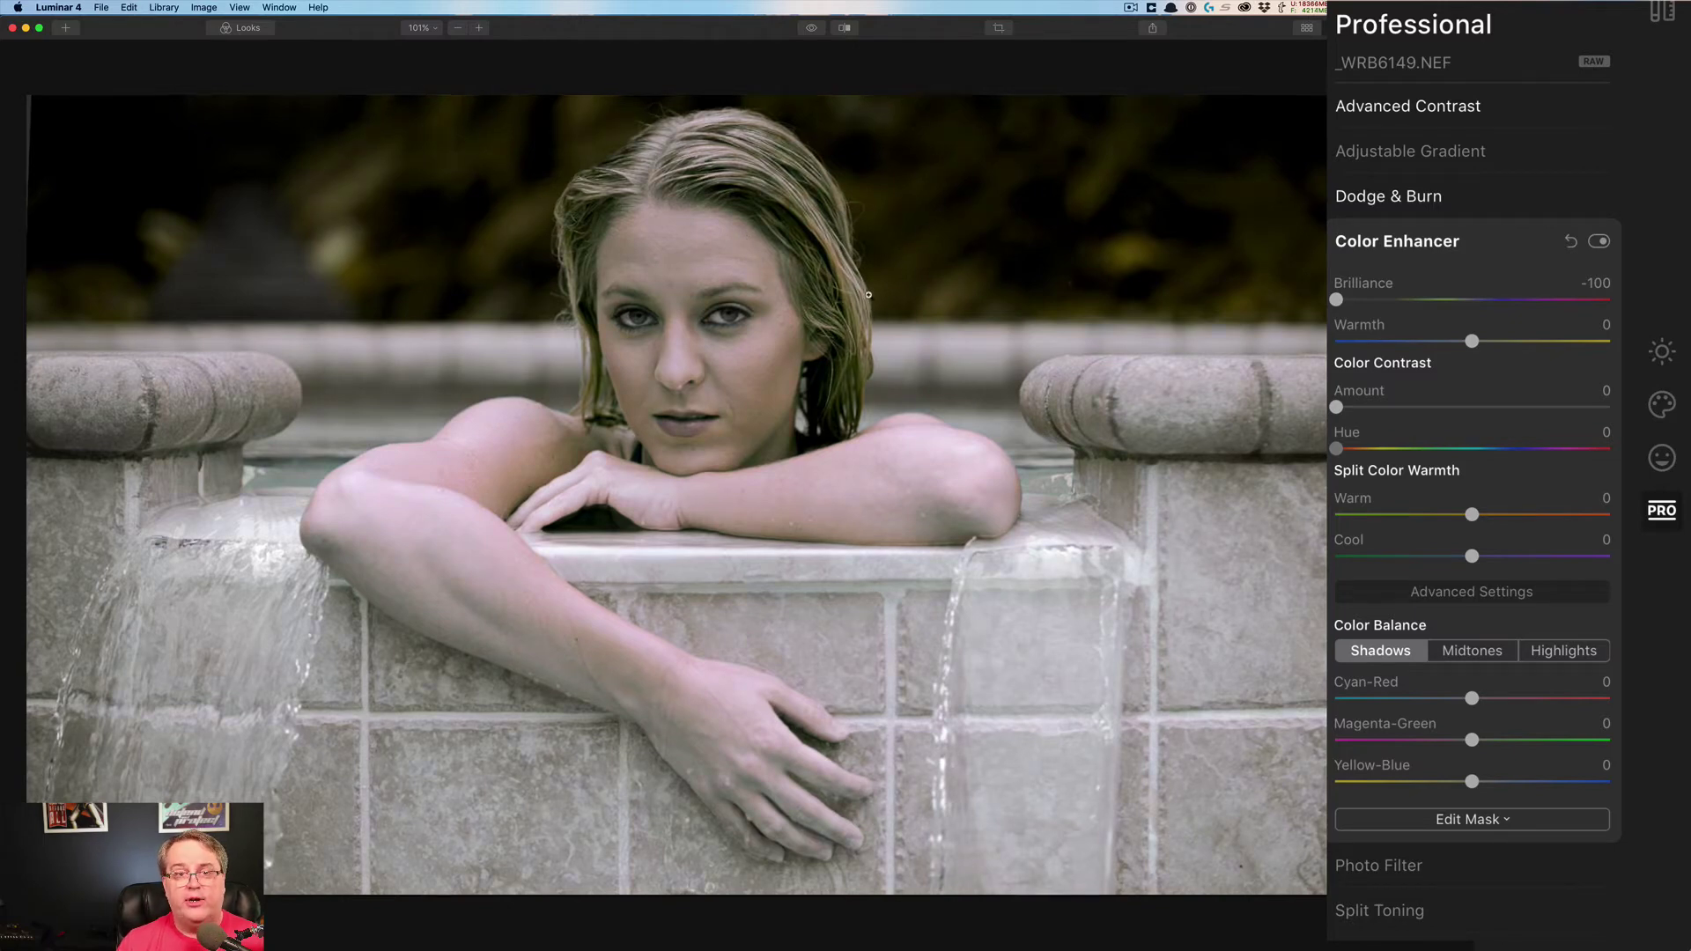
{"action": "left_click", "coordinate": [1400, 300]}
{"action": "left_click", "coordinate": [1513, 300]}
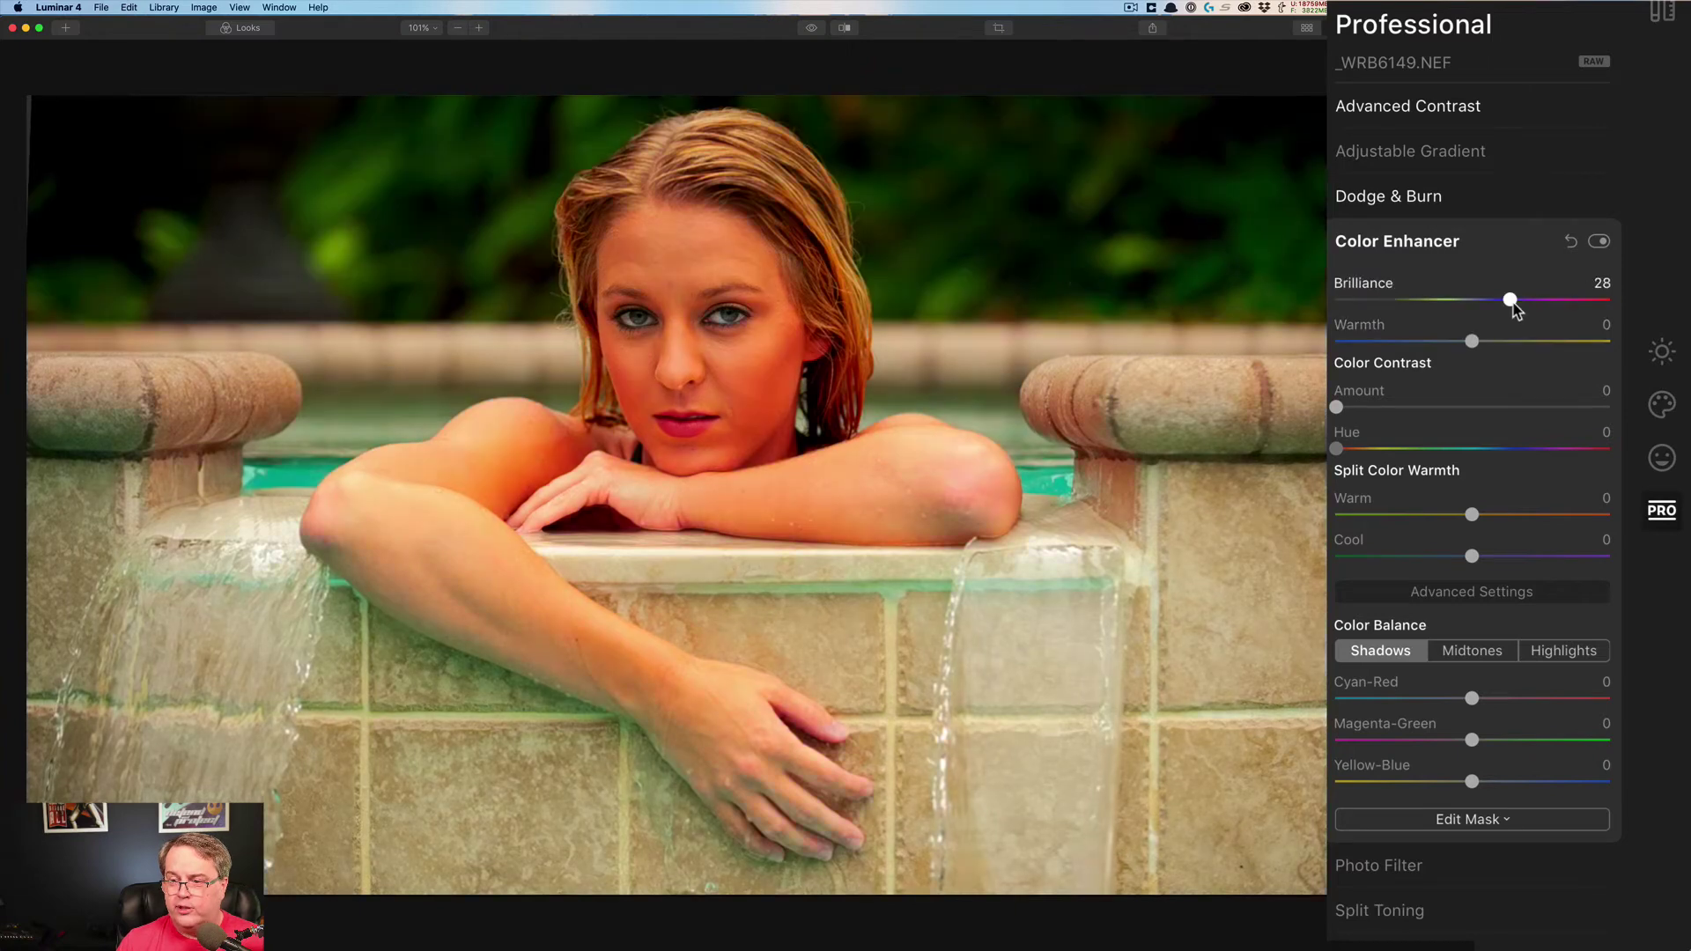
{"action": "left_click_drag", "start_coordinate": [1514, 301], "coordinate": [1612, 300]}
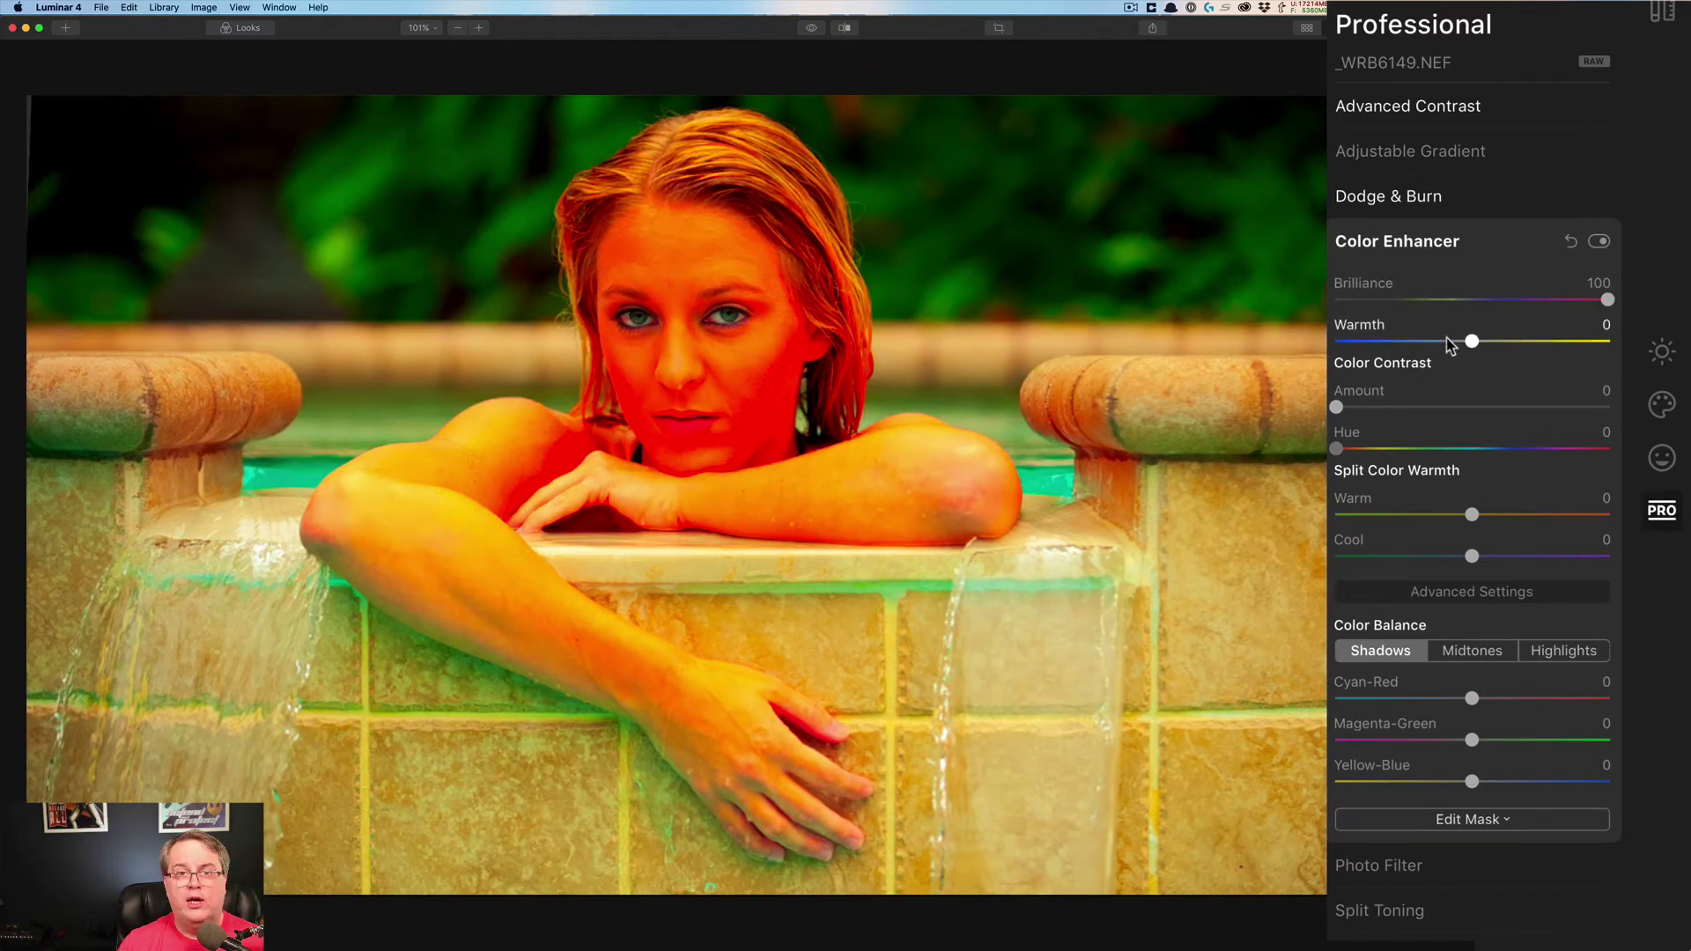
{"action": "double_click", "coordinate": [1361, 289]}
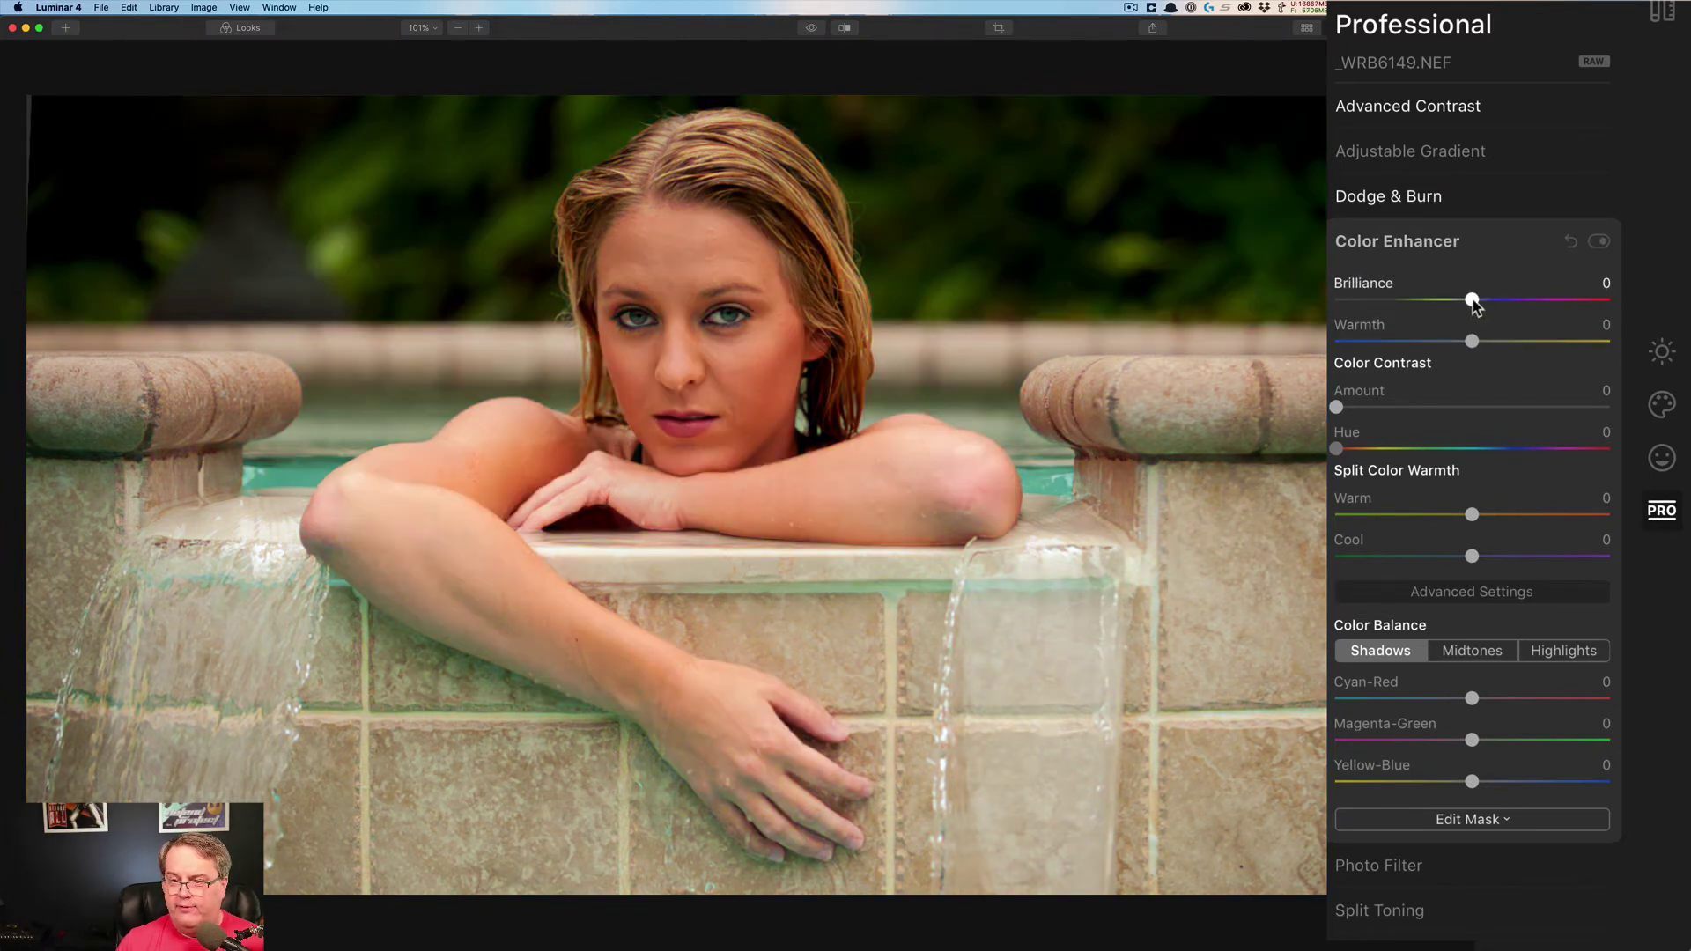
- Set Color Enhancer's Brilliance to 11 and Warmth to 9
{"action": "left_click_drag", "start_coordinate": [1472, 301], "coordinate": [1489, 301]}
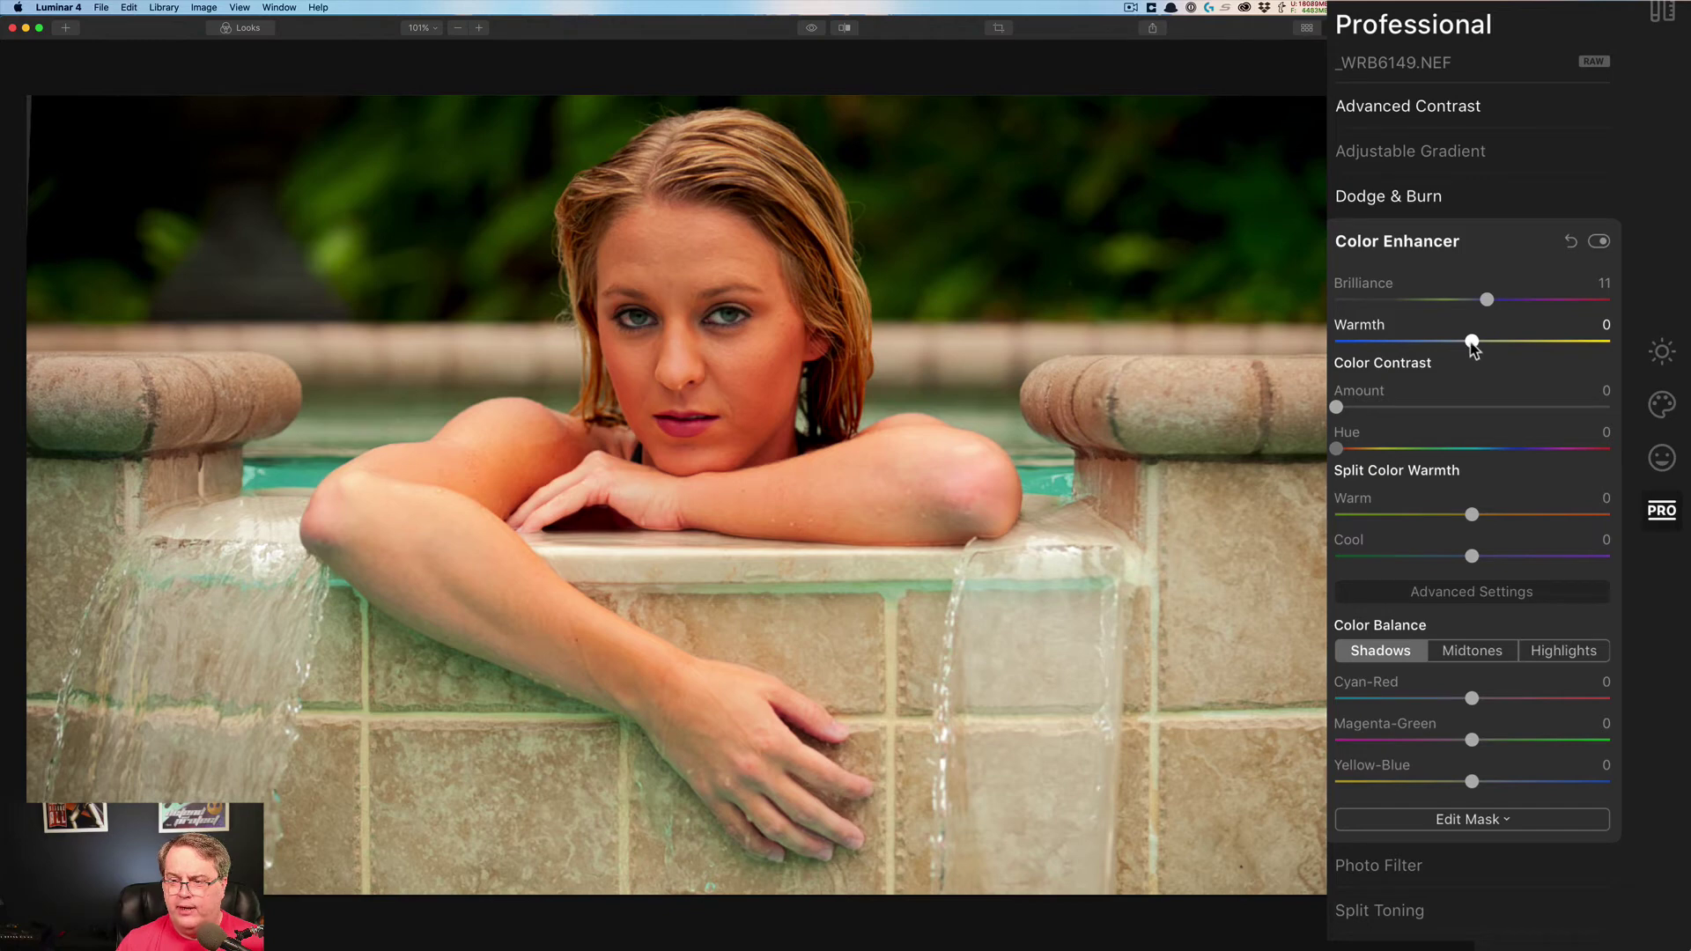
{"action": "left_click_drag", "start_coordinate": [1470, 346], "coordinate": [1486, 345]}
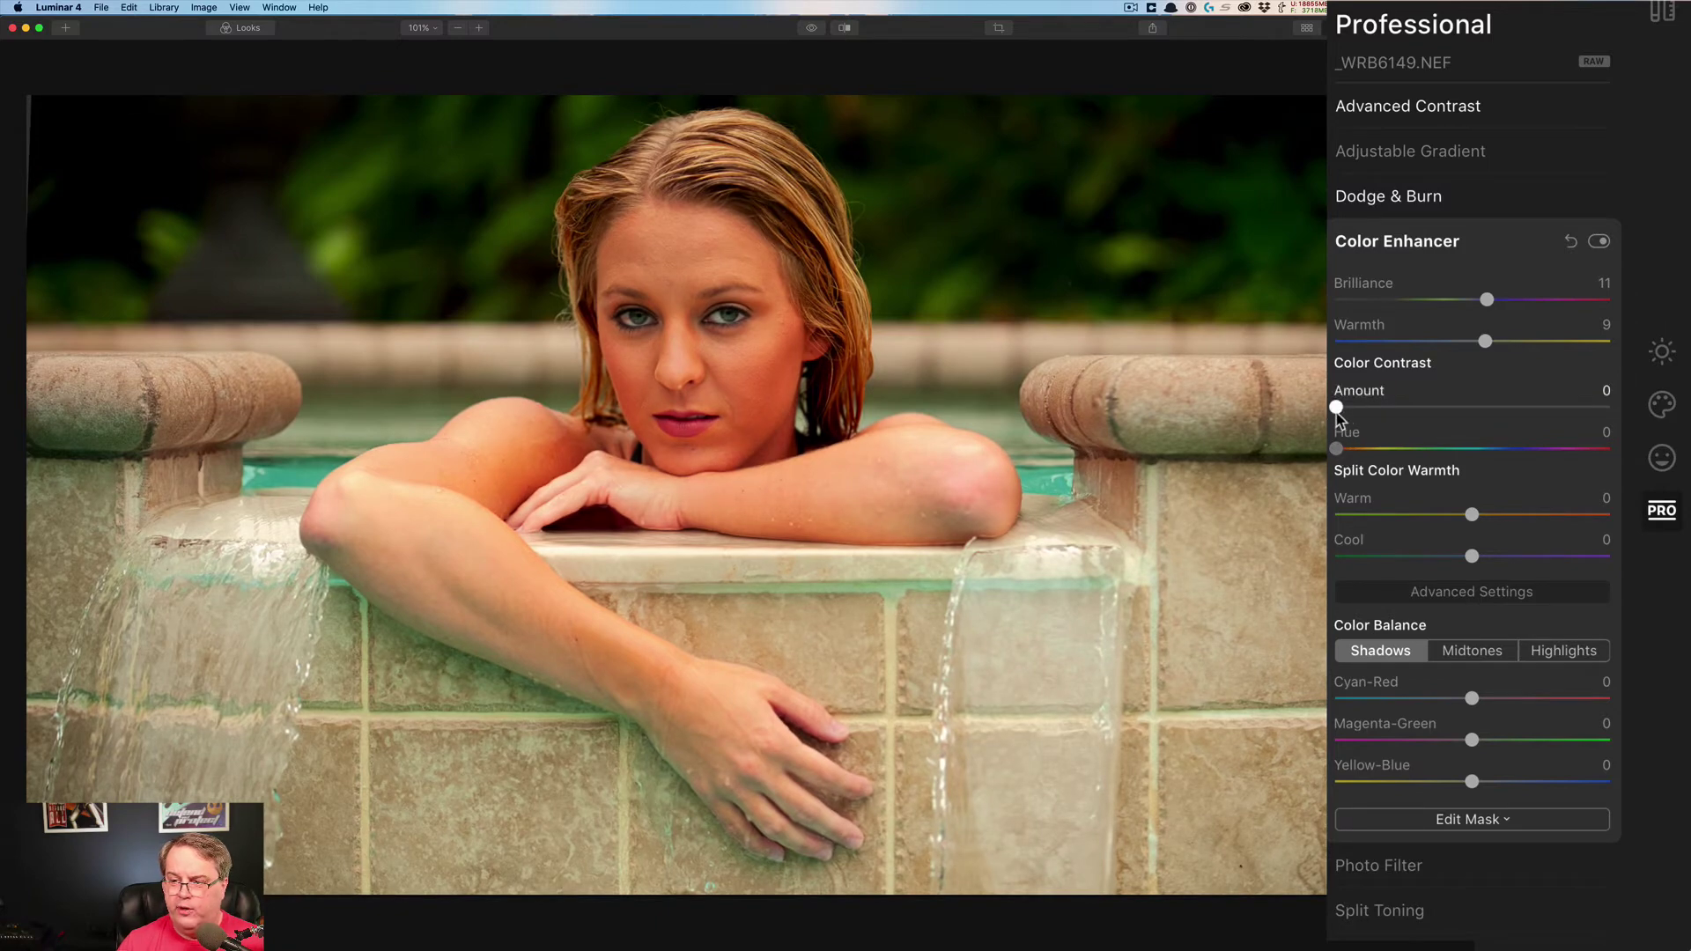
- Try Color Enhancer's Color Contrast at Amount 17 with Hue 277 and 104, and compare the portrait without the effect
{"action": "left_click_drag", "start_coordinate": [1337, 407], "coordinate": [1547, 451]}
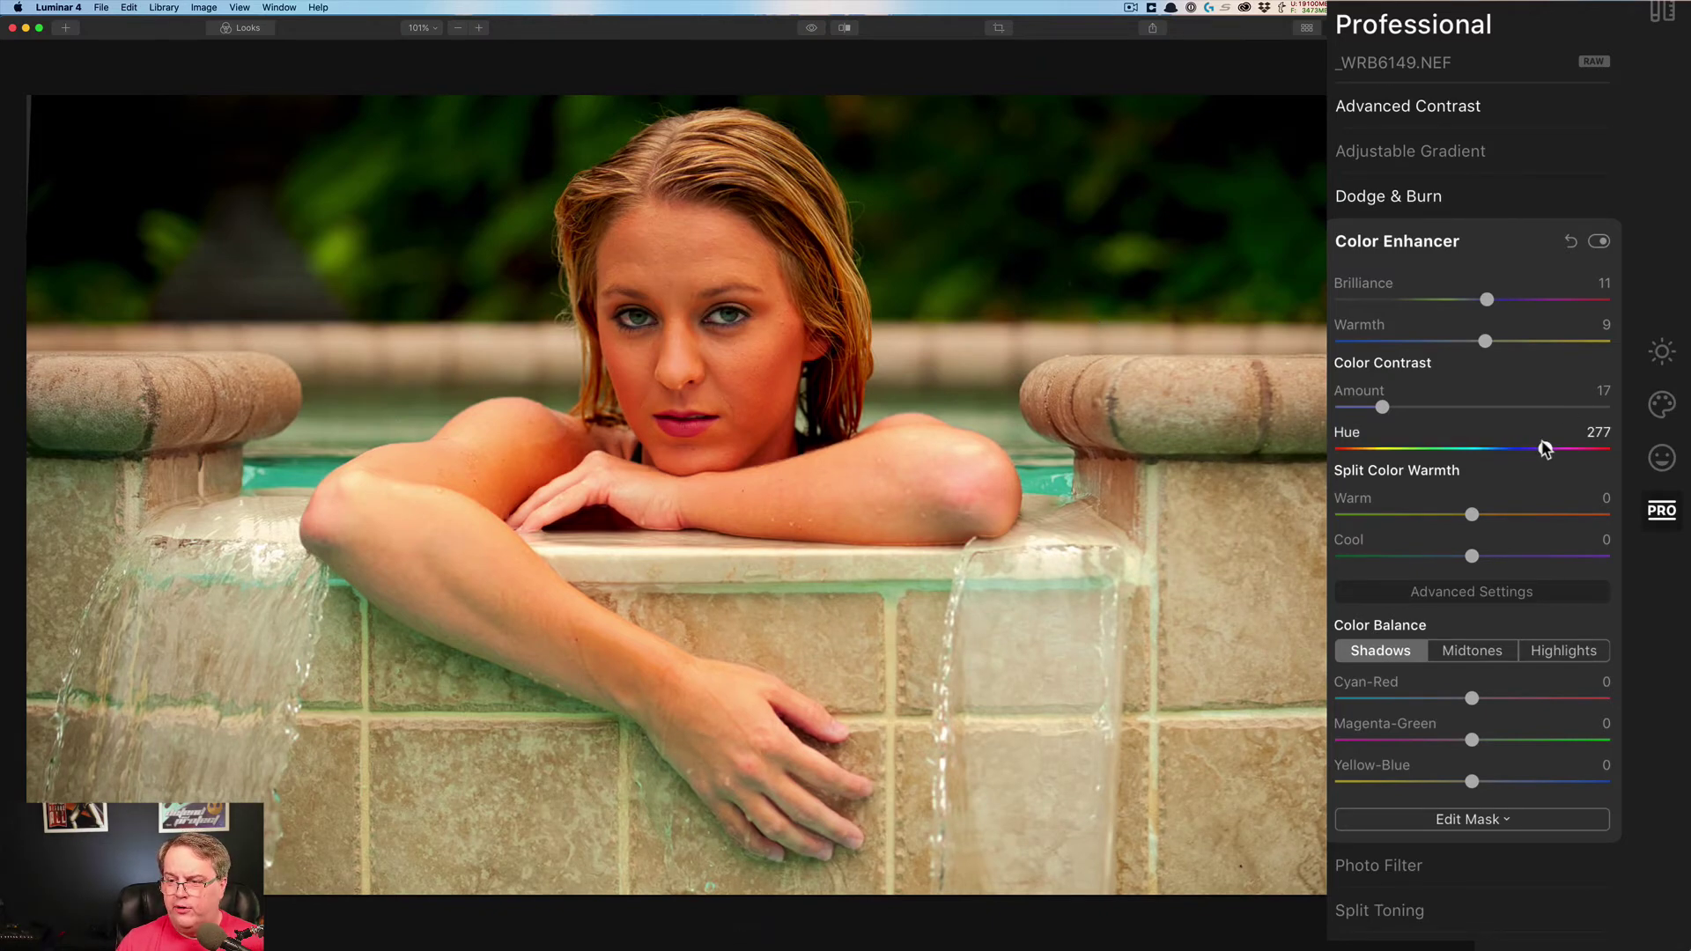
{"action": "left_click_drag", "start_coordinate": [1546, 451], "coordinate": [1382, 421]}
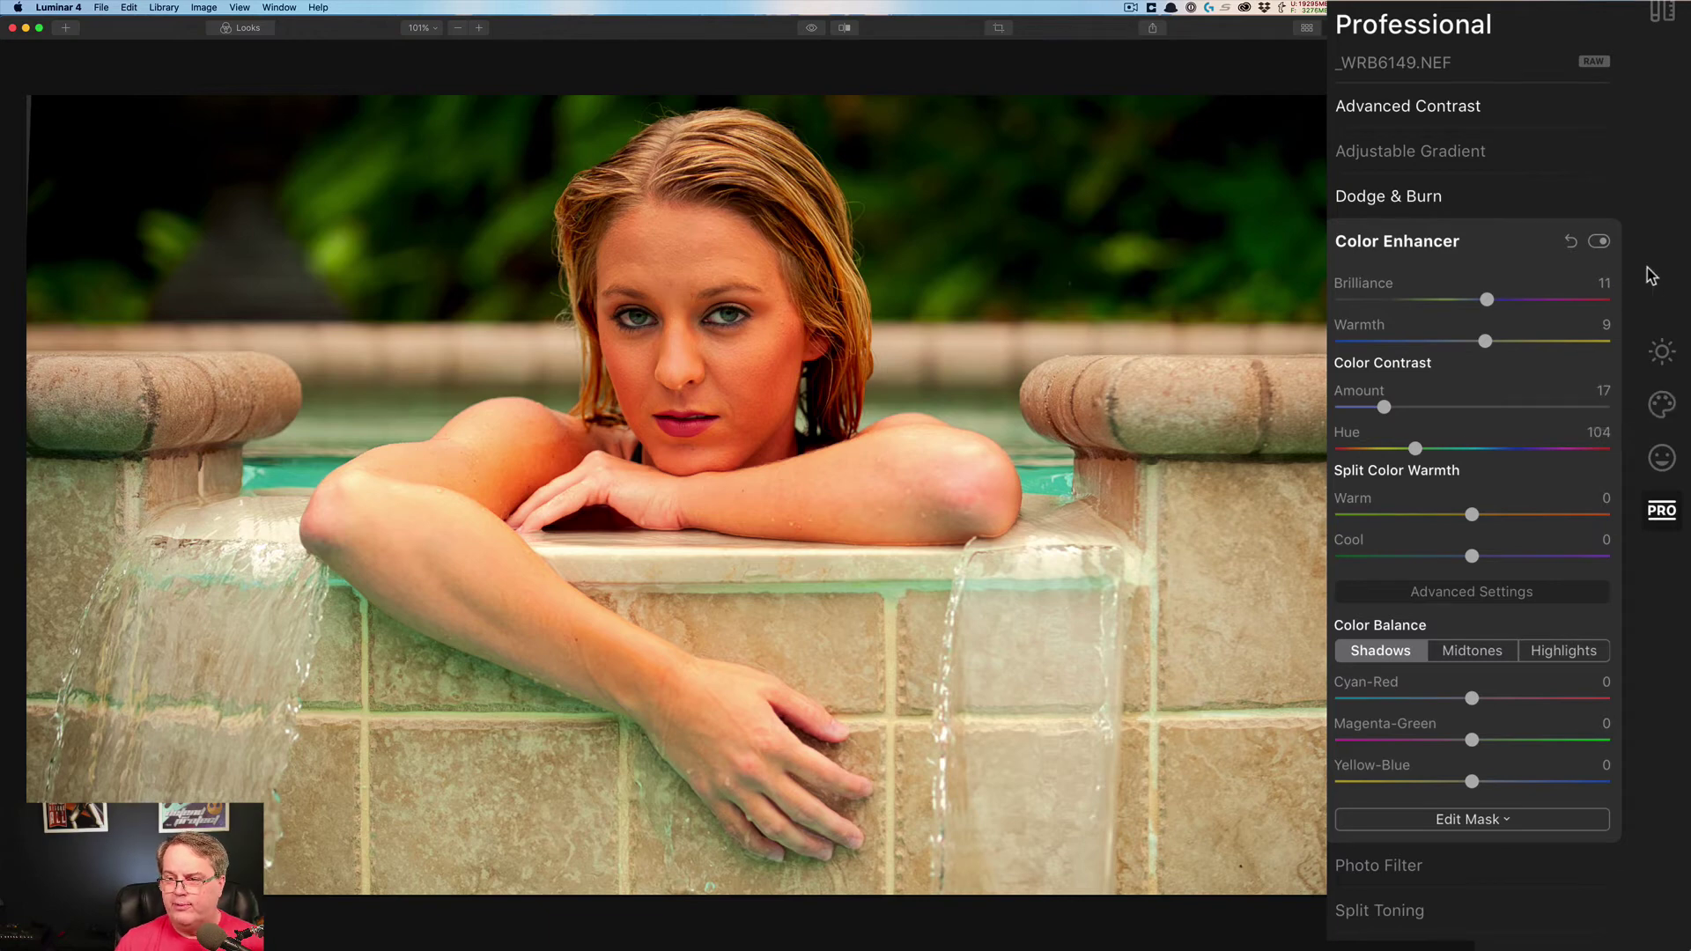
{"action": "left_click", "coordinate": [1598, 243]}
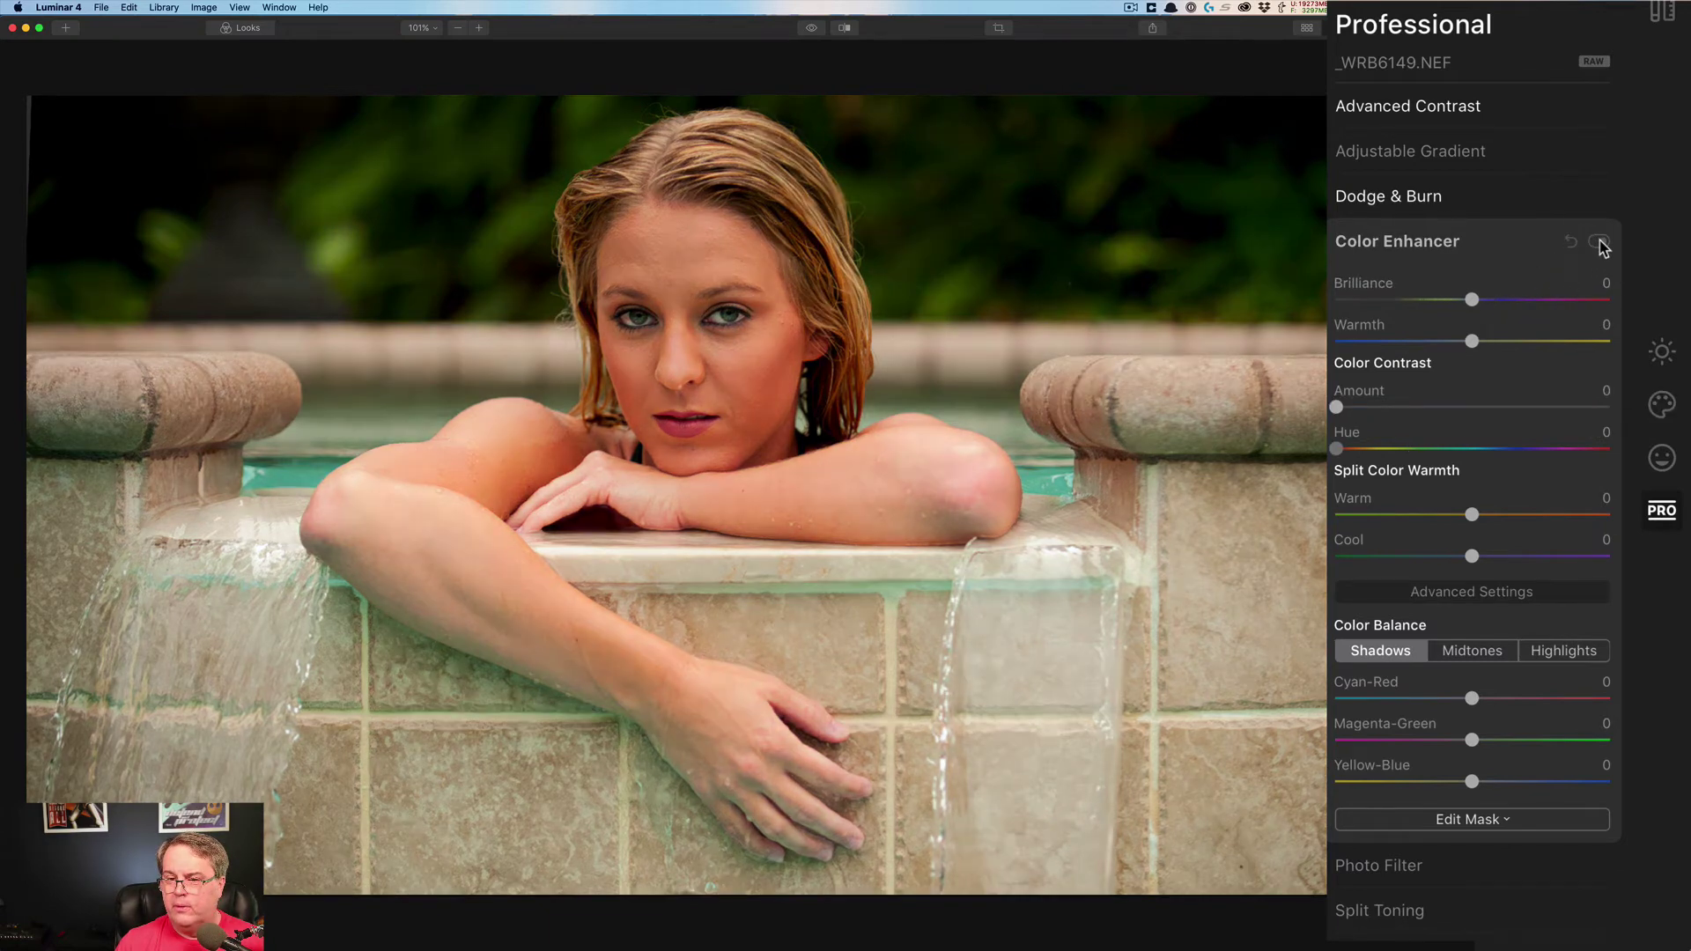
{"action": "left_click", "coordinate": [1601, 244]}
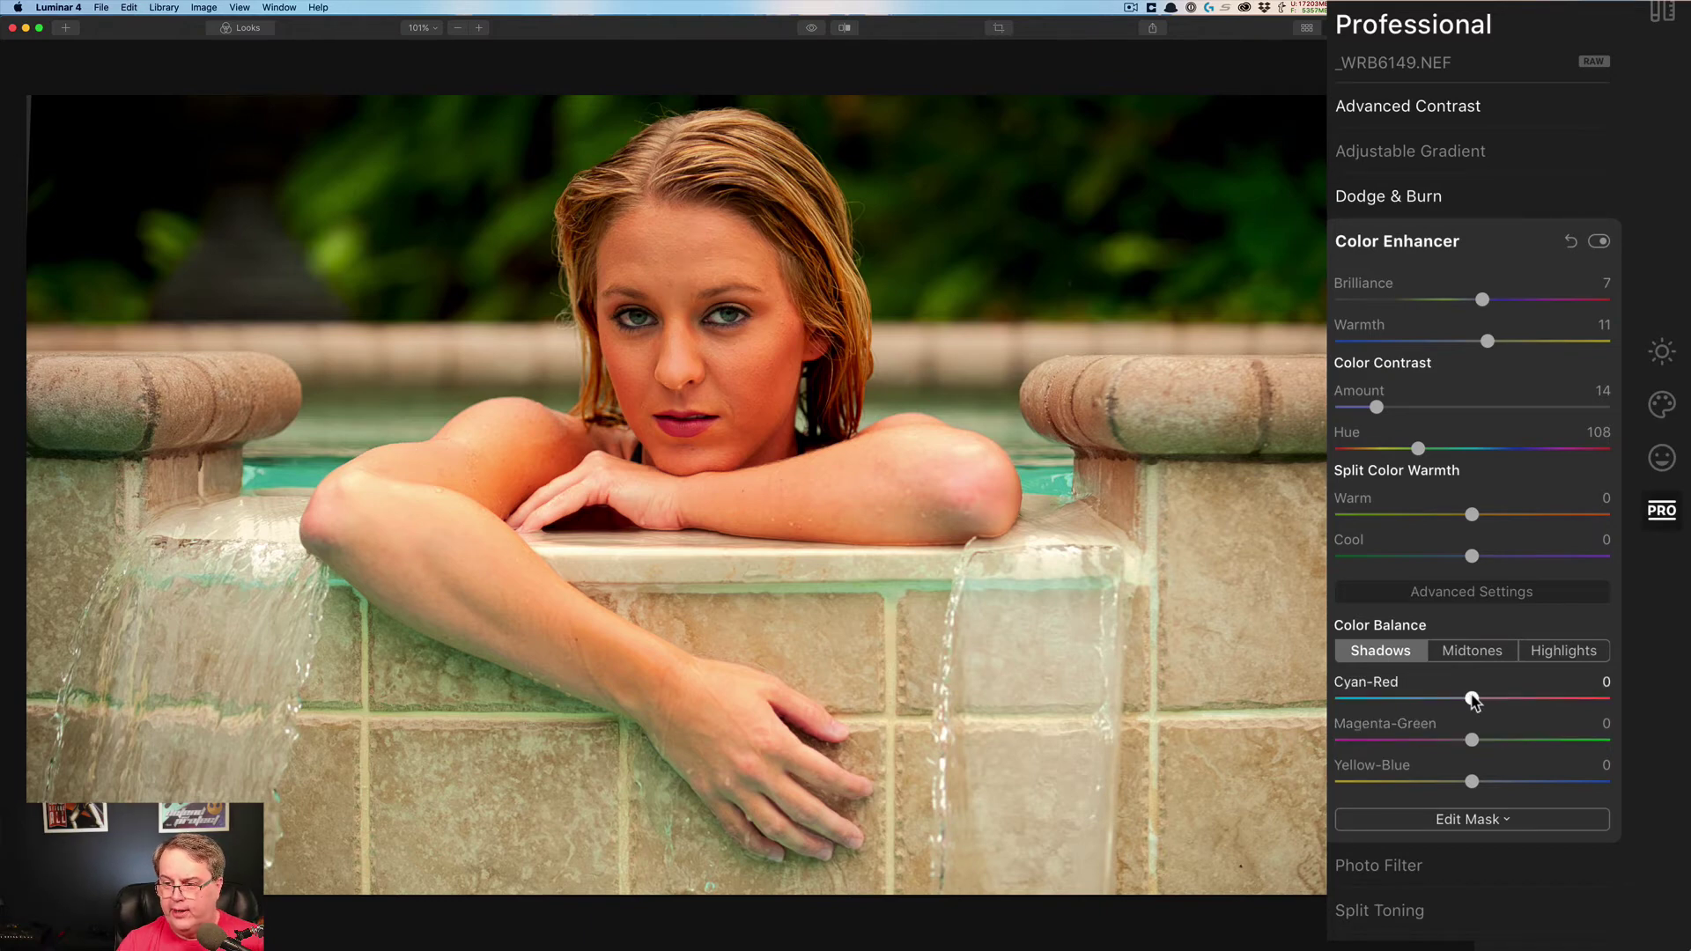
- Try Cyan-Red at -44 for the Shadows in Color Balance, reset it to 0, and set Magenta-Green to 12
{"action": "left_click_drag", "start_coordinate": [1473, 701], "coordinate": [1411, 700]}
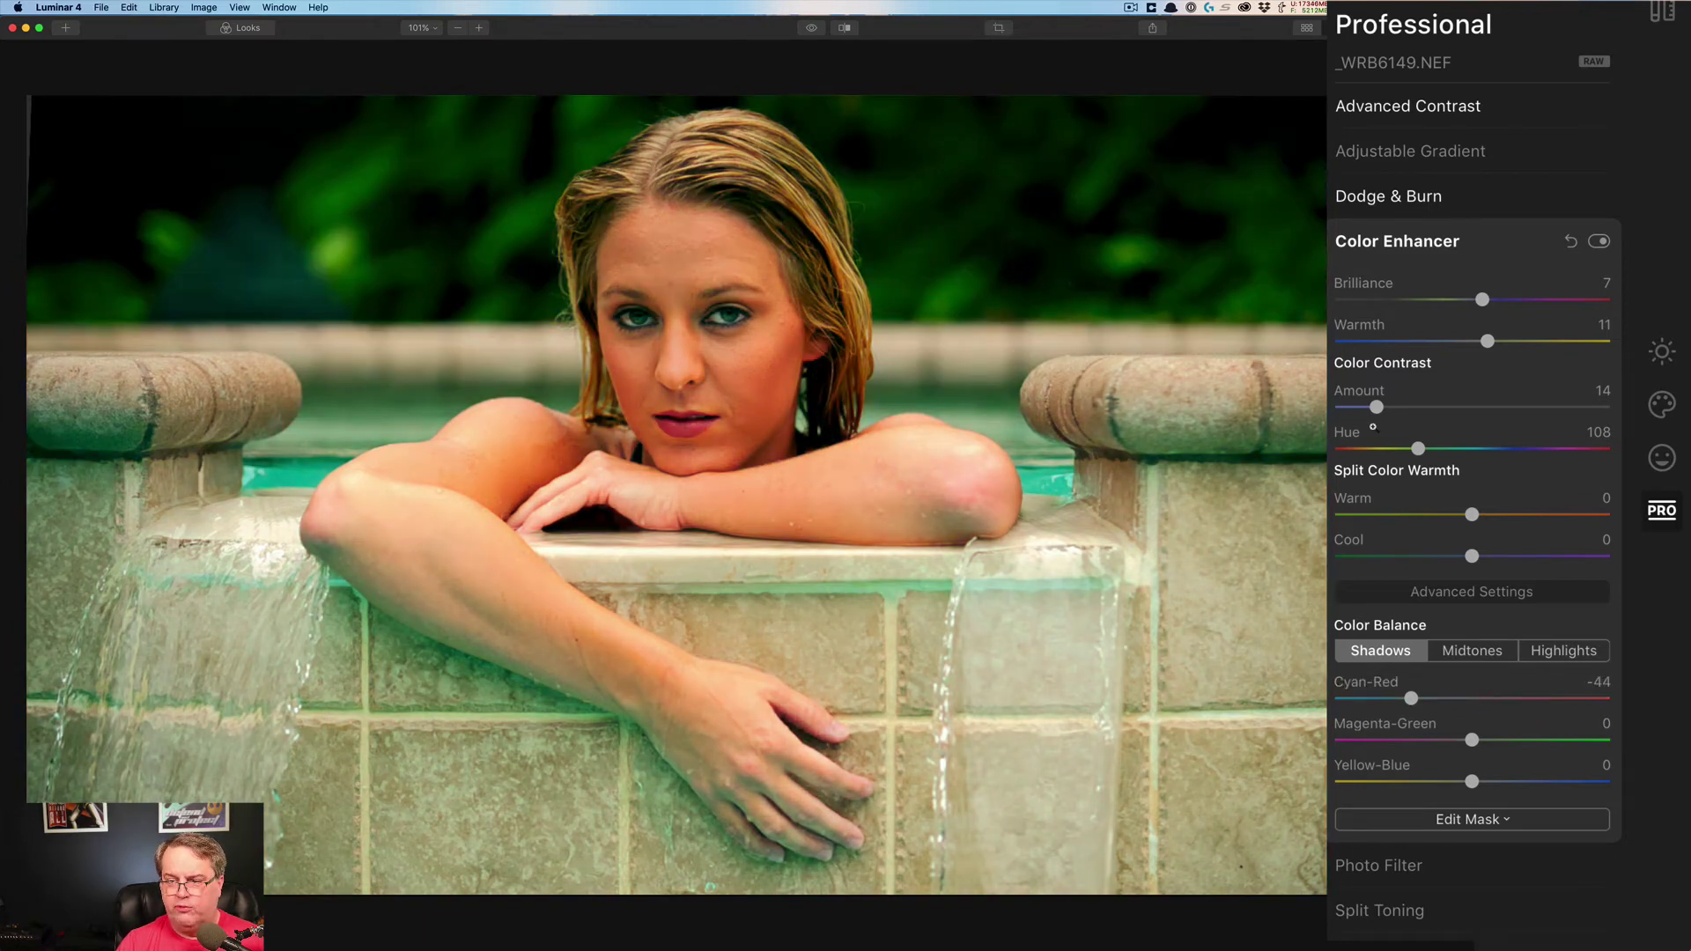
{"action": "double_click", "coordinate": [1374, 687]}
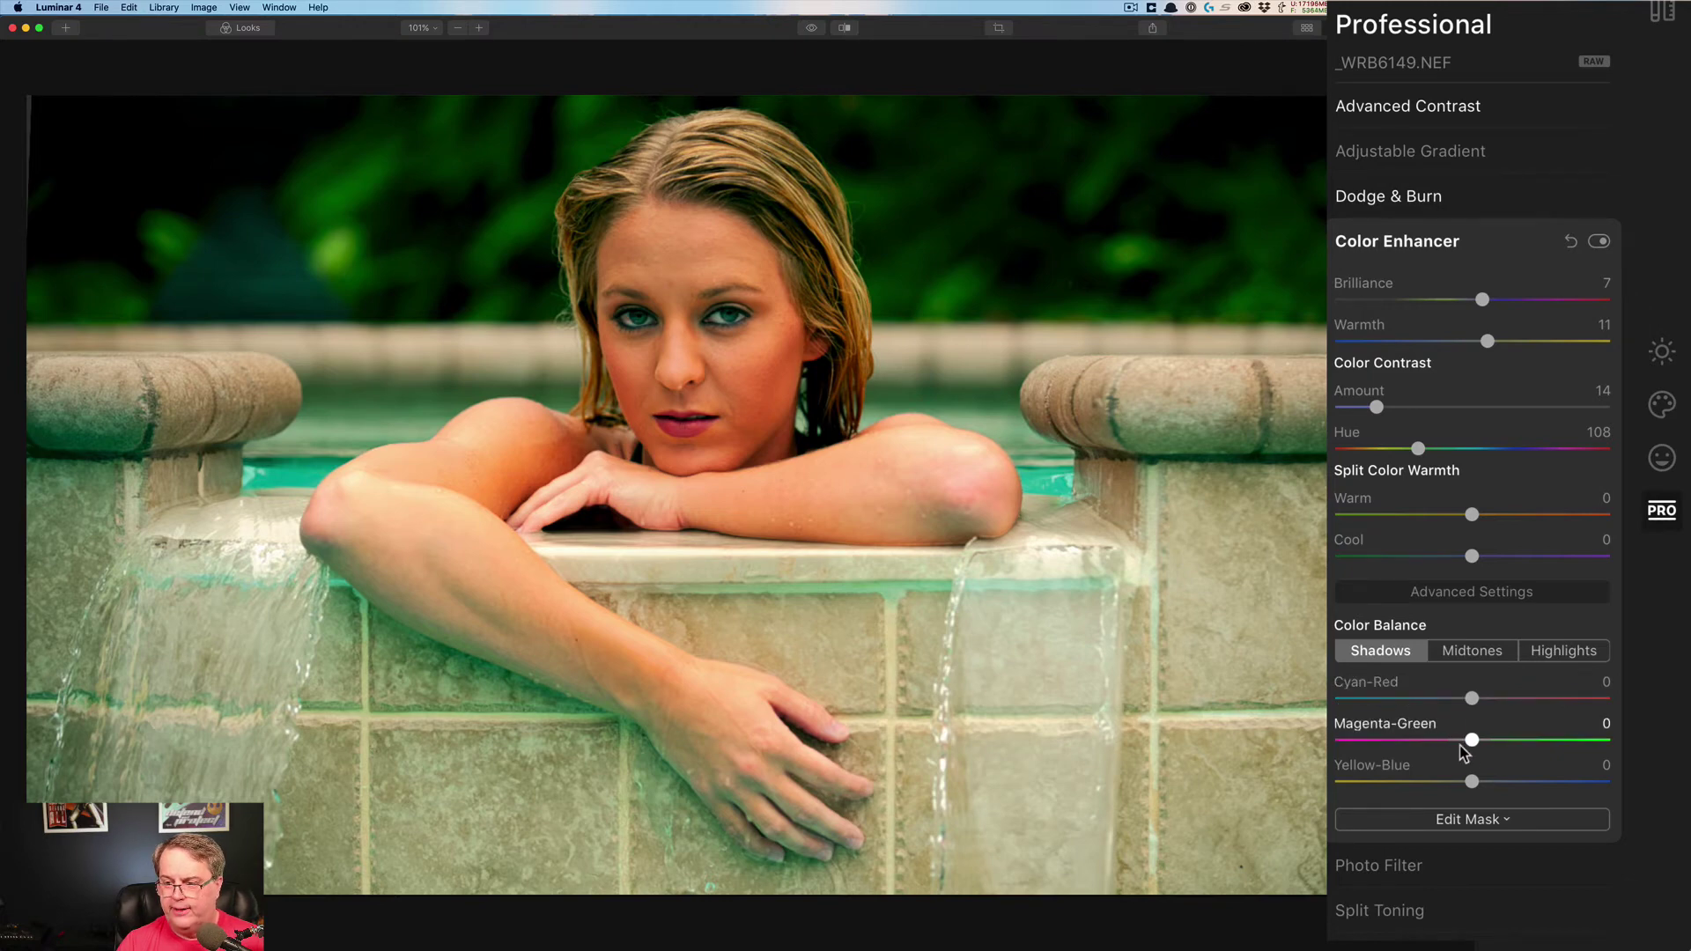
{"action": "mouse_move", "coordinate": [1470, 743]}
{"action": "left_mouse_down"}
{"action": "mouse_move", "coordinate": [1497, 749]}
{"action": "mouse_move", "coordinate": [1483, 753]}
{"action": "left_mouse_up"}
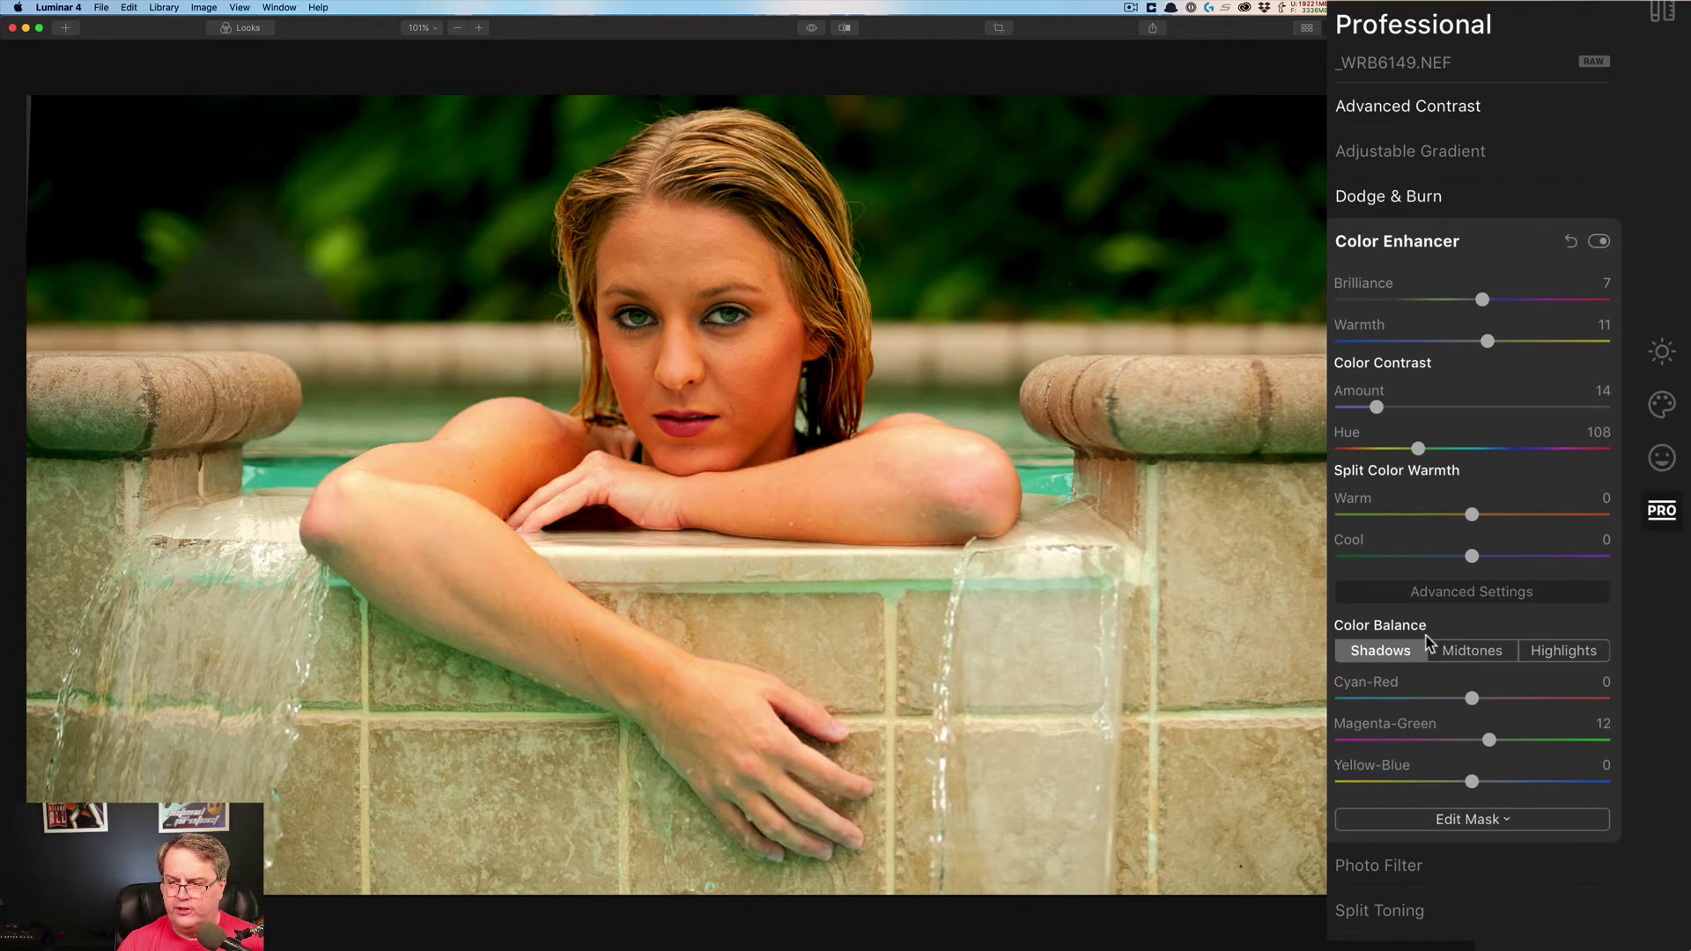
- Set the Midtones in Color Balance to Cyan-Red -5, Magenta-Green -11 and Yellow-Blue -11, testing Yellow-Blue at -100 along the way
{"action": "left_click", "coordinate": [1461, 652]}
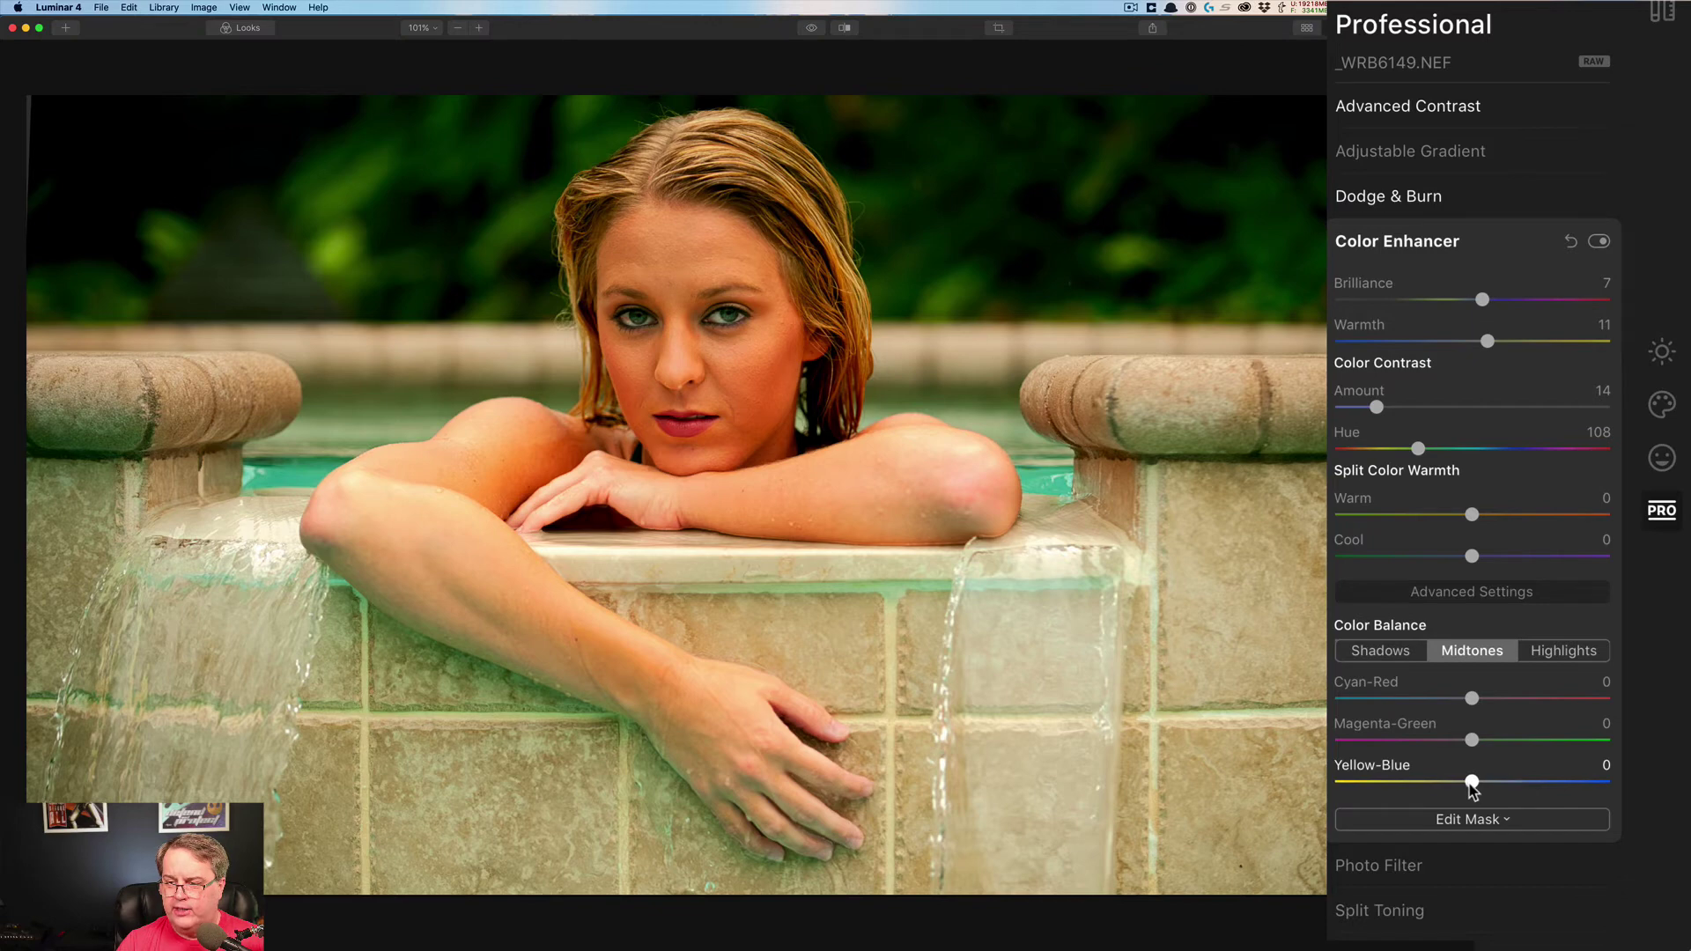
{"action": "left_click_drag", "start_coordinate": [1472, 782], "coordinate": [1459, 782]}
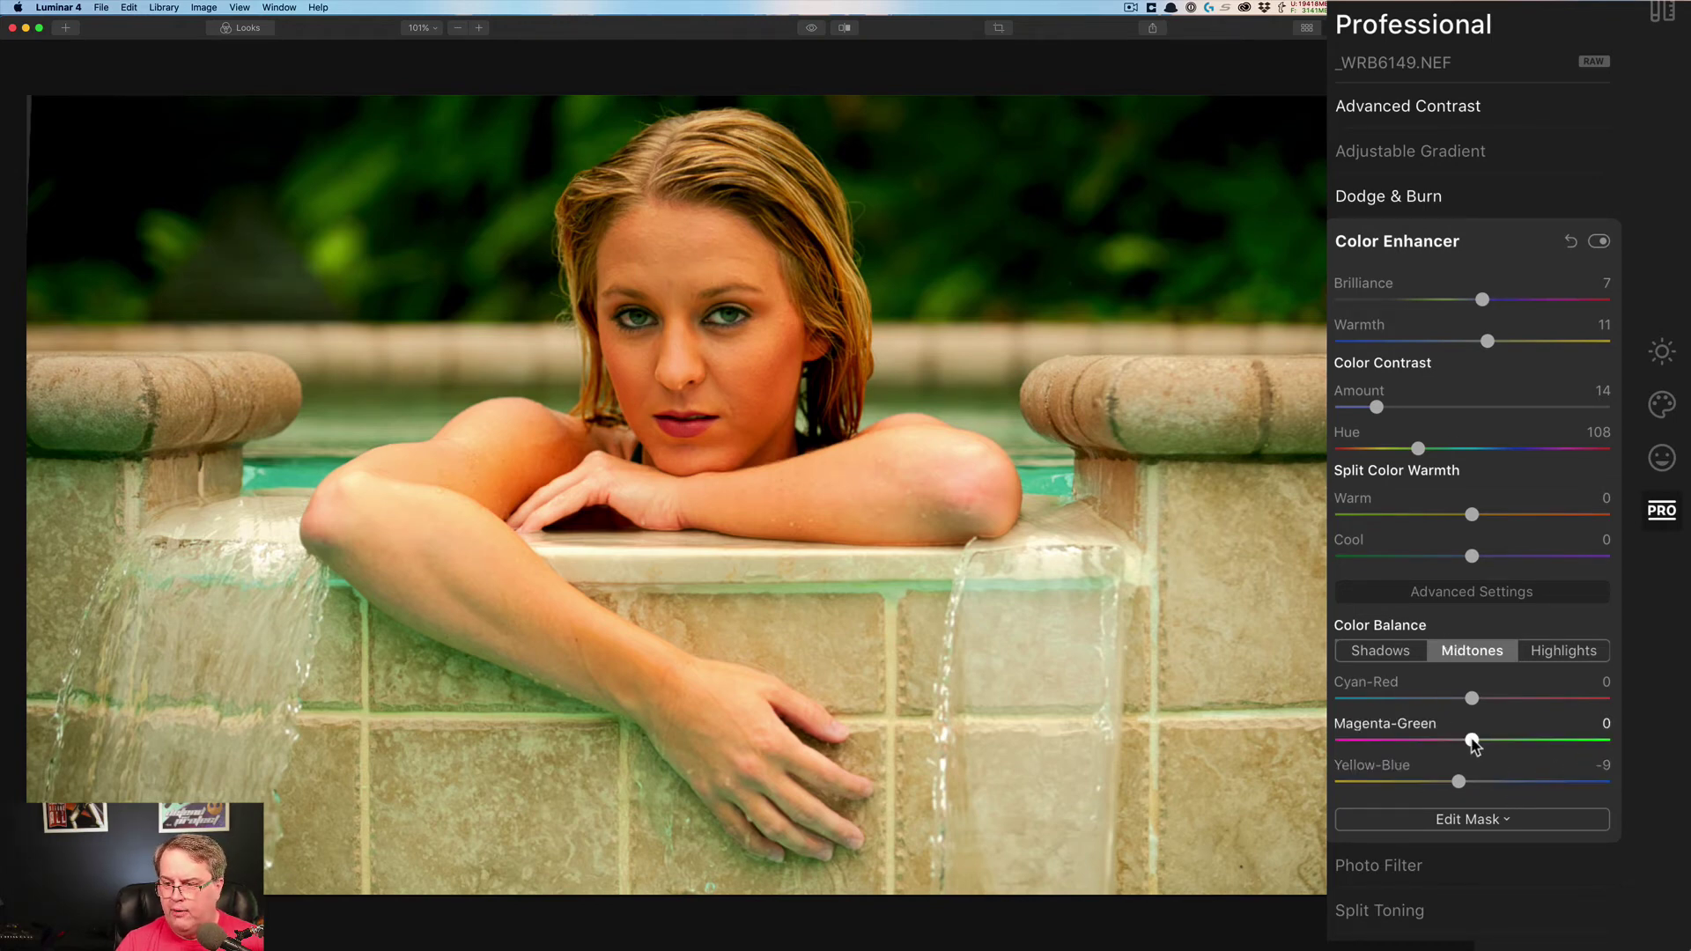
{"action": "left_click_drag", "start_coordinate": [1472, 740], "coordinate": [1458, 743]}
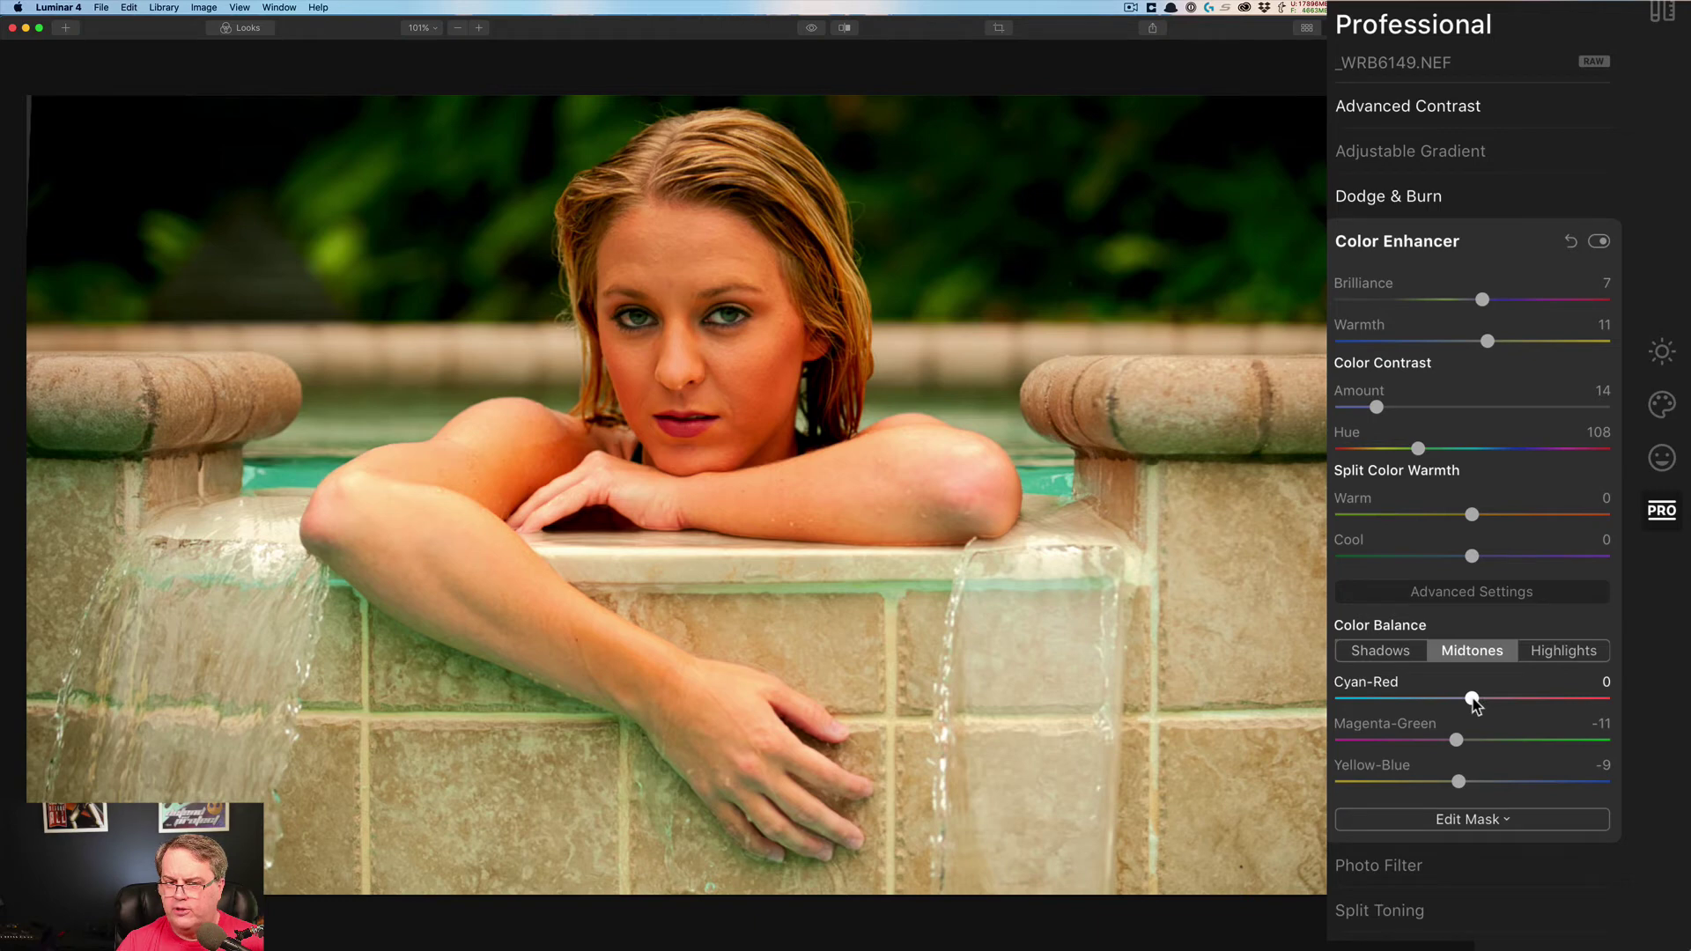
{"action": "left_click_drag", "start_coordinate": [1472, 700], "coordinate": [1466, 702]}
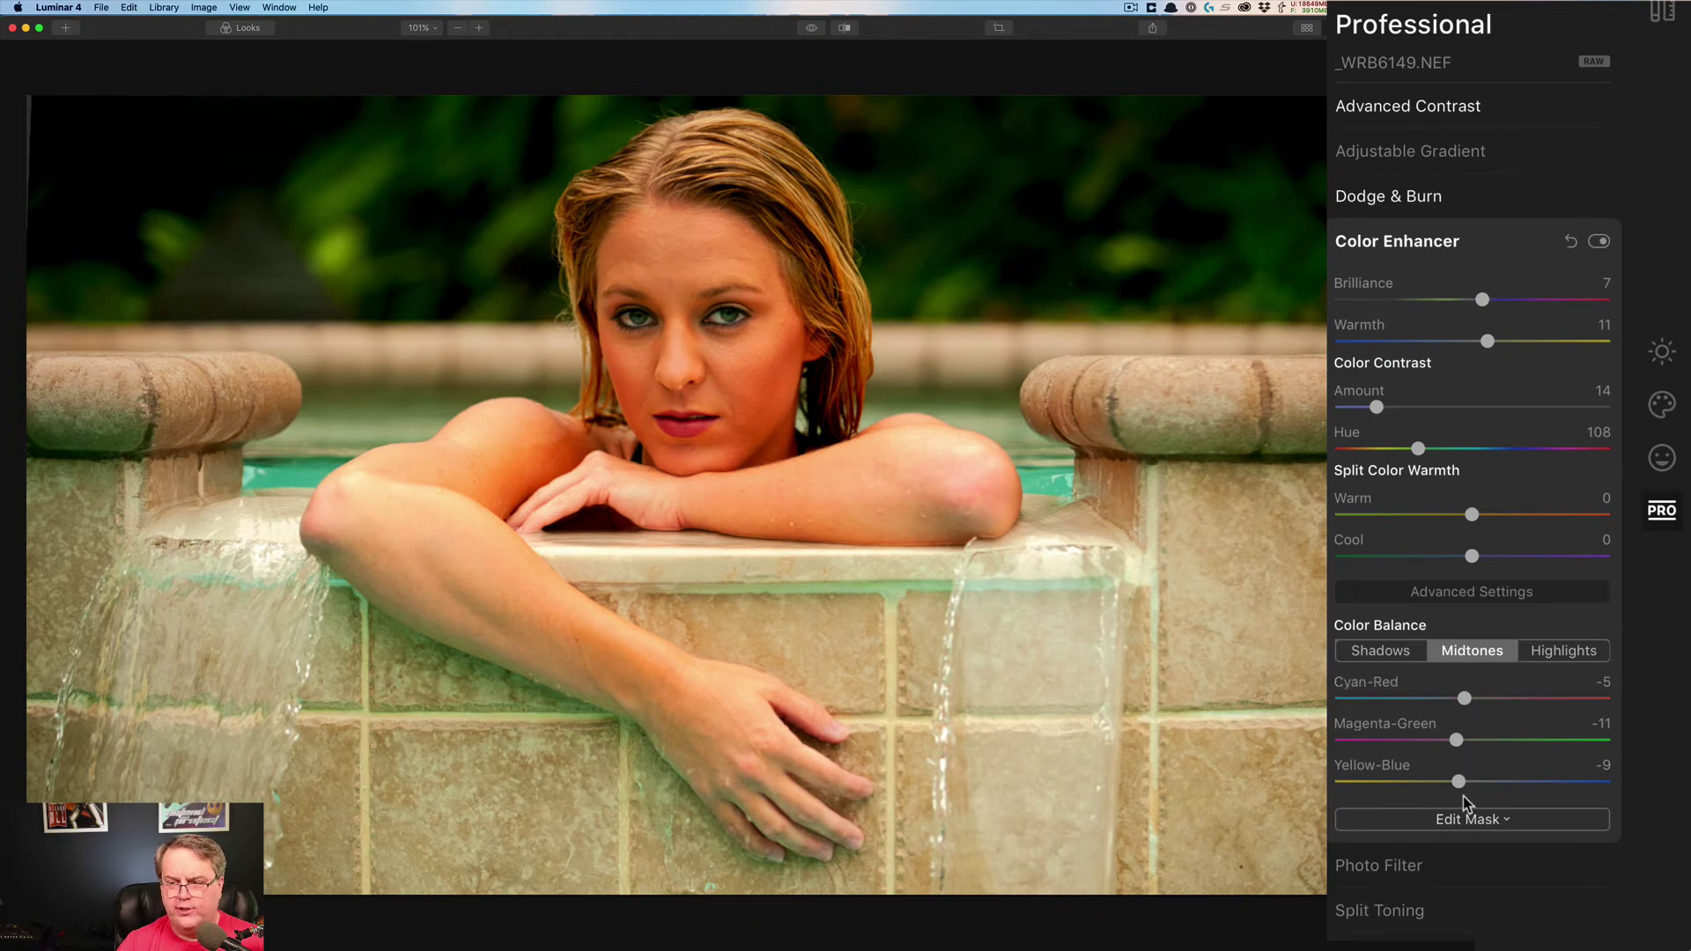
{"action": "left_click_drag", "start_coordinate": [1458, 783], "coordinate": [1332, 779]}
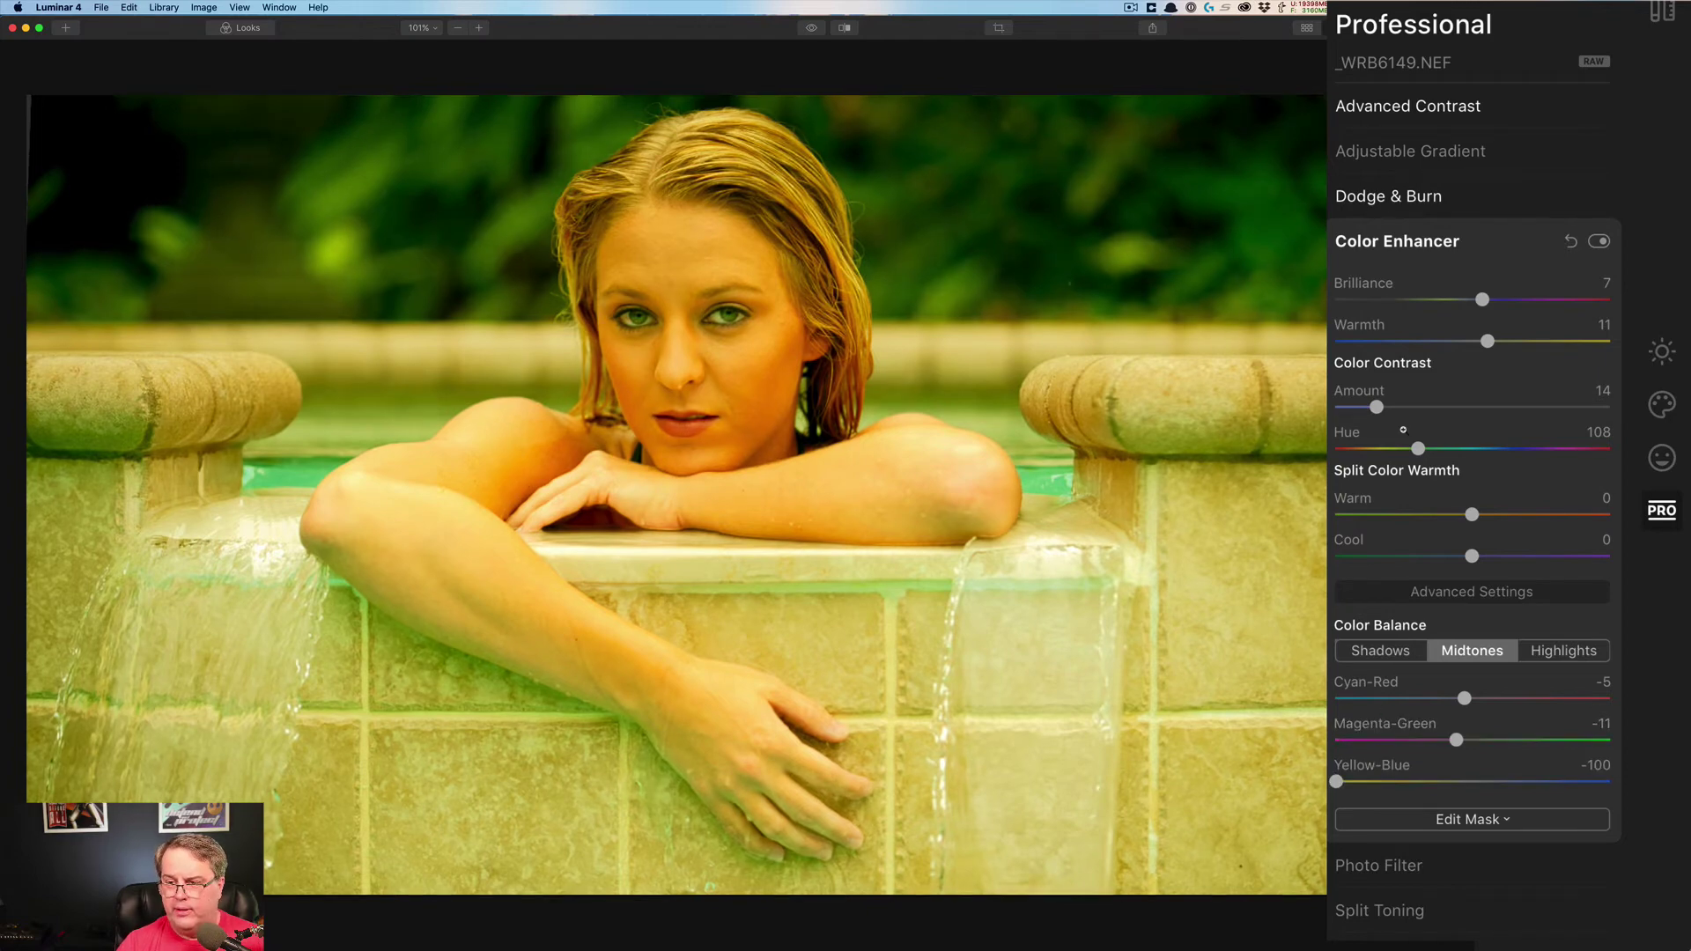
{"action": "left_click_drag", "start_coordinate": [1337, 782], "coordinate": [1456, 787]}
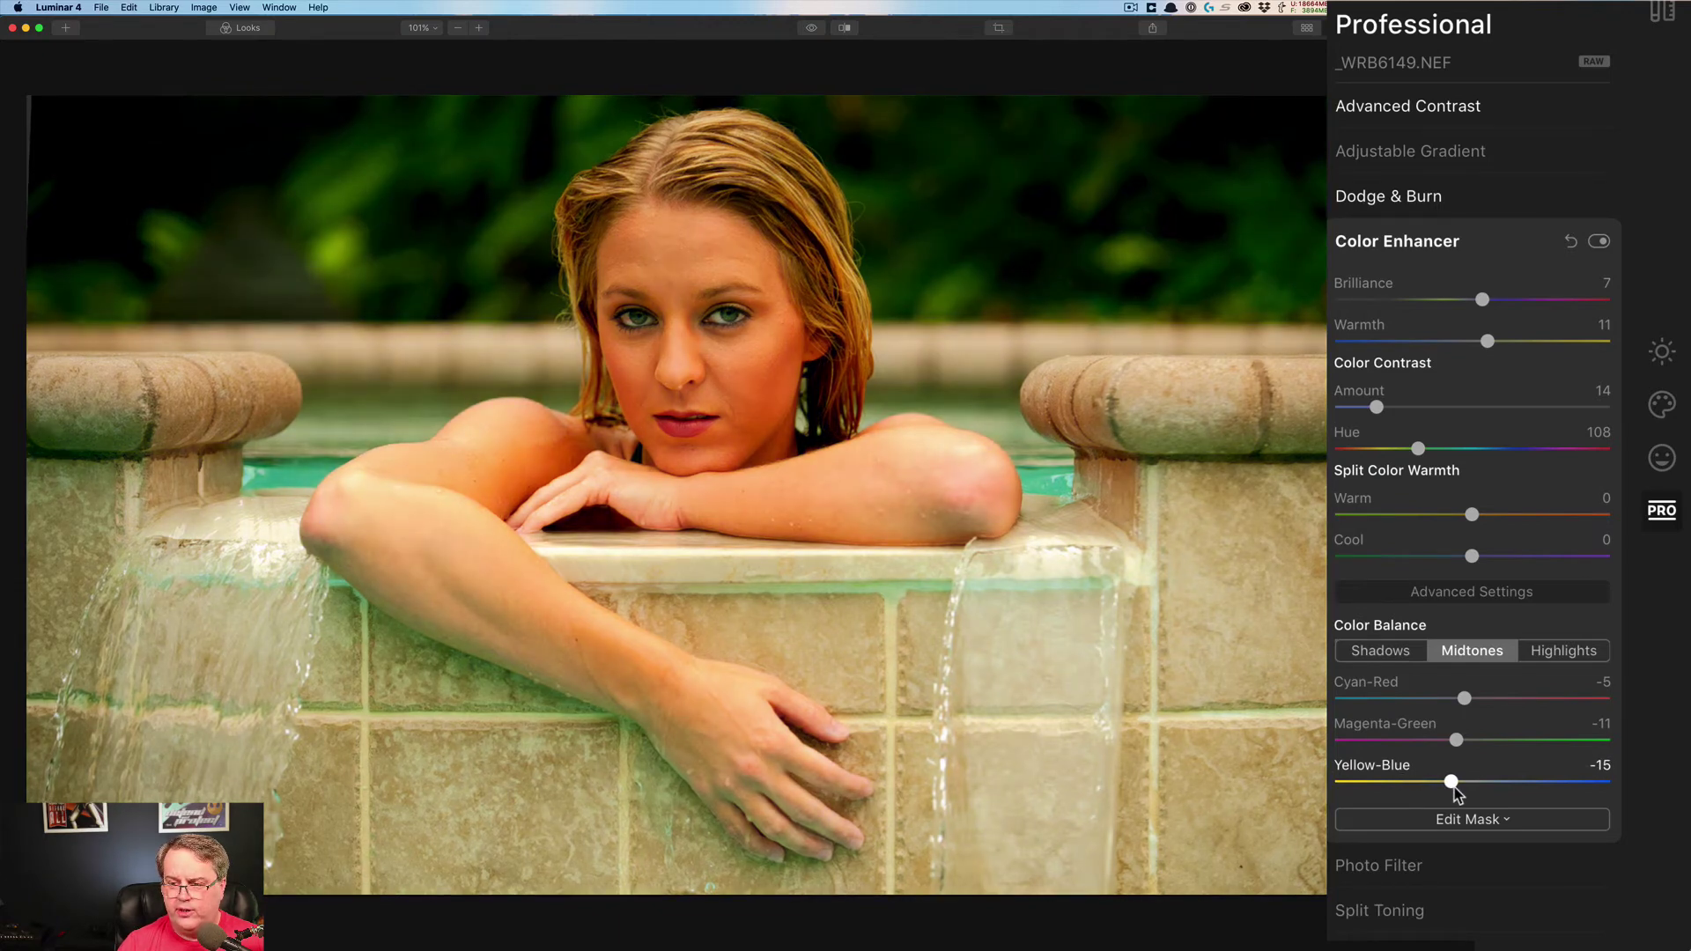
{"action": "left_click_drag", "start_coordinate": [1454, 790], "coordinate": [1460, 790]}
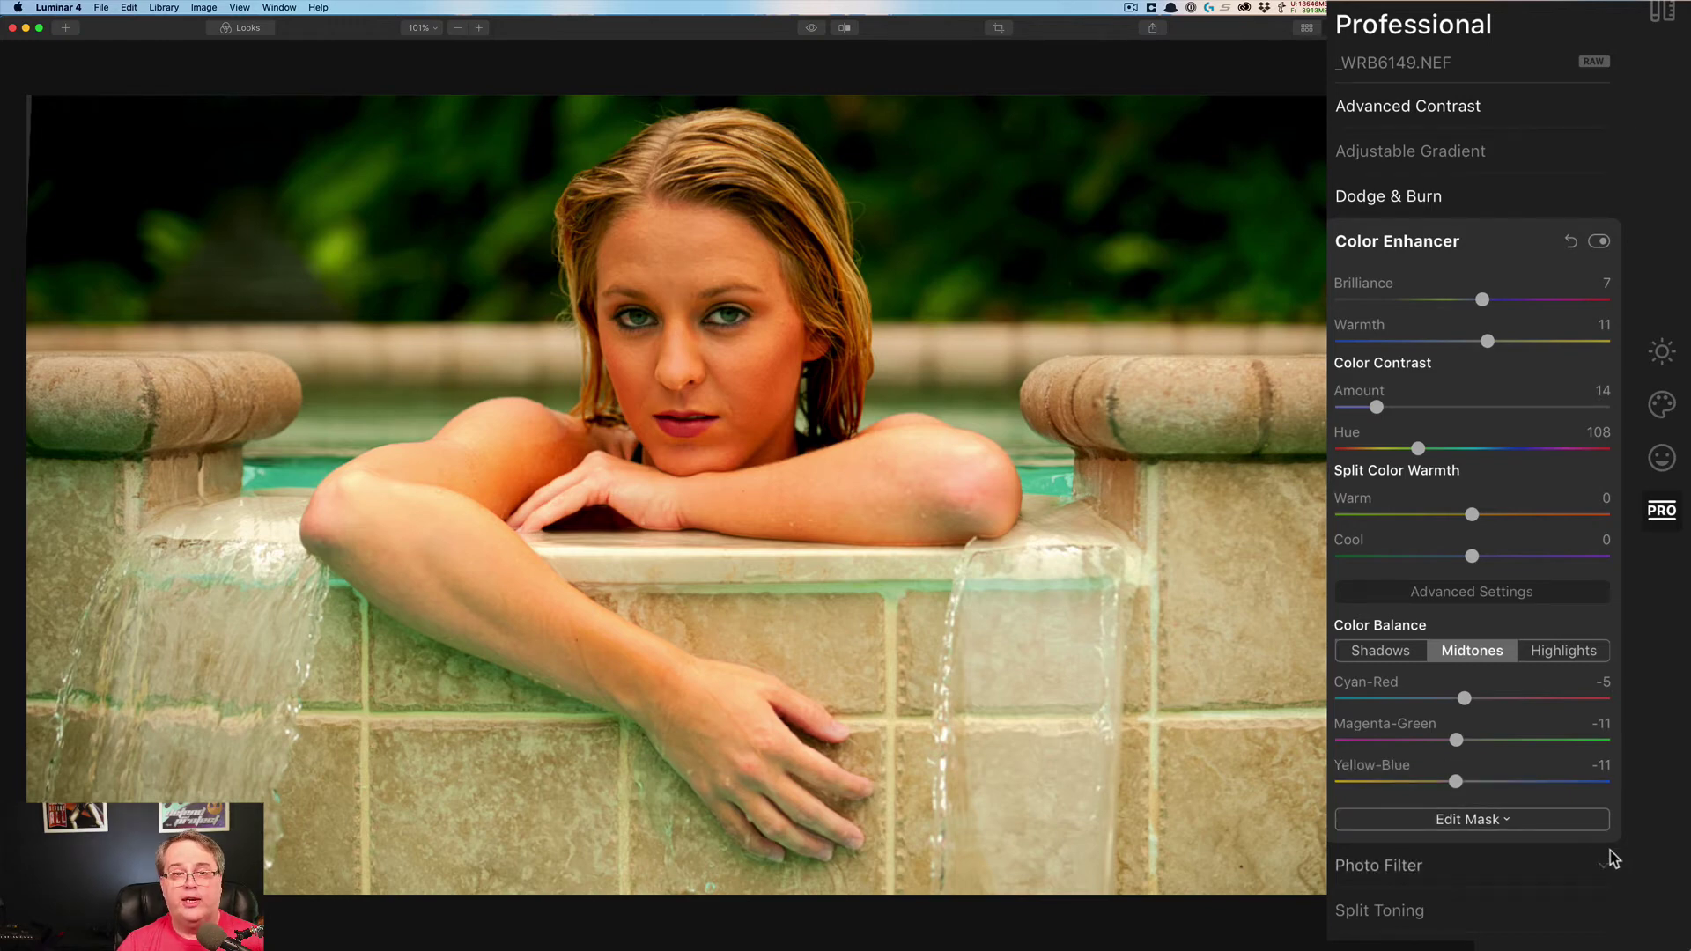
- Set the Highlights in Color Balance to Yellow-Blue 10 and Cyan-Red -11, and compare the portrait with and without Color Enhancer
{"action": "left_click", "coordinate": [1575, 653]}
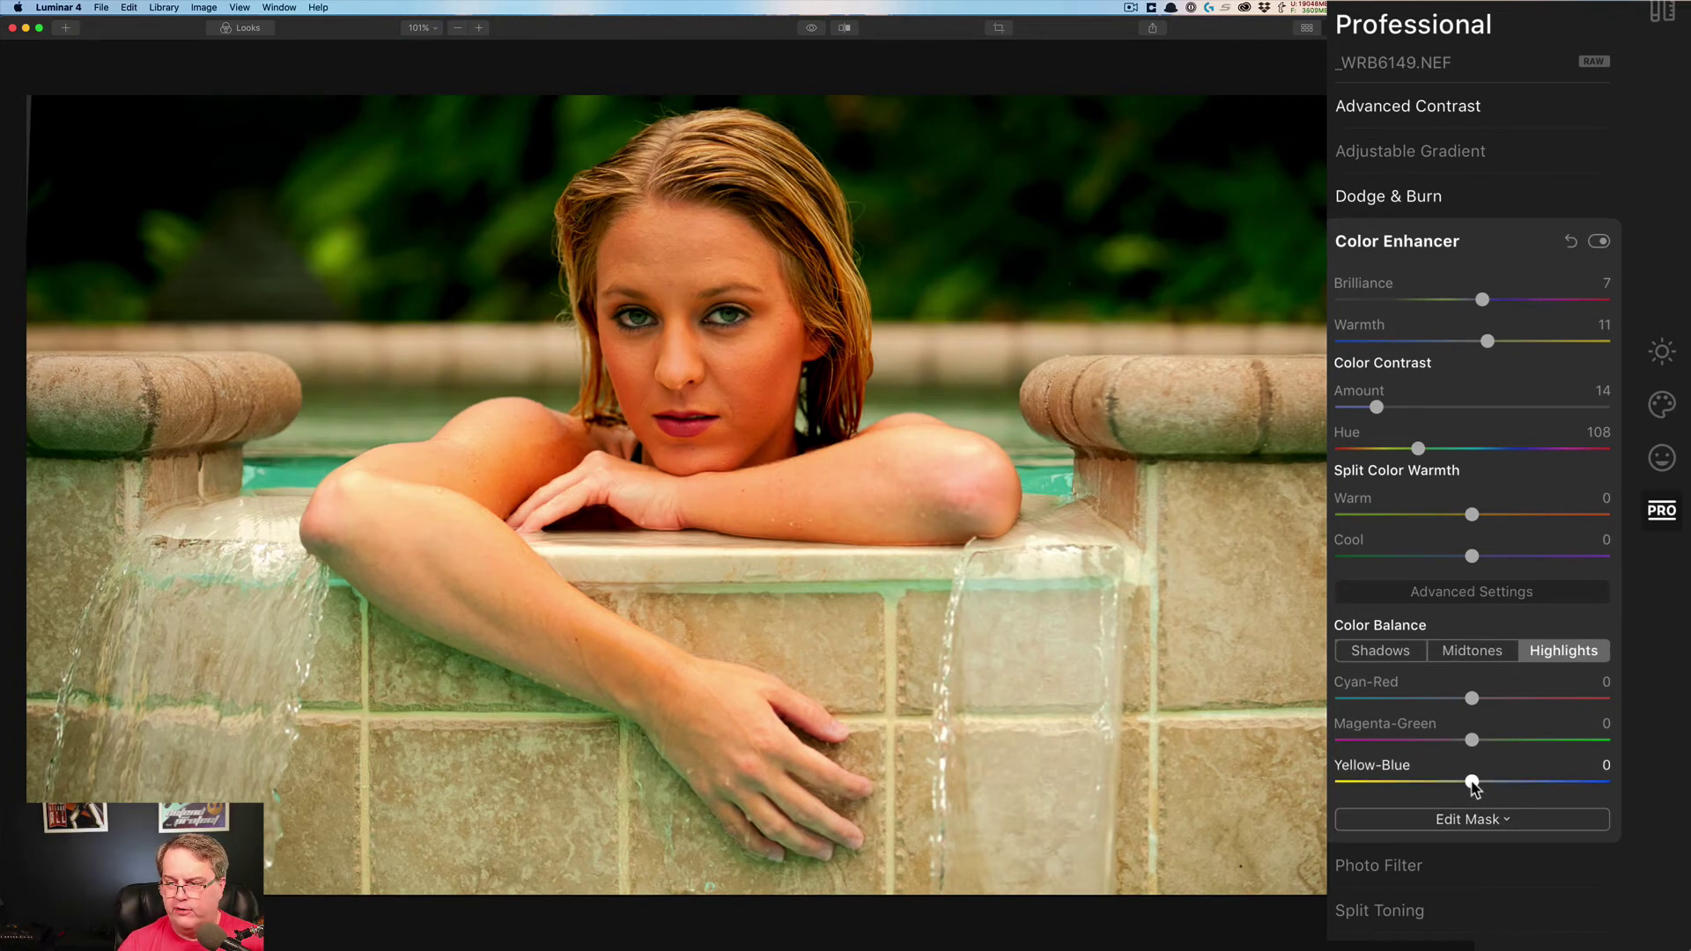
{"action": "left_click_drag", "start_coordinate": [1472, 789], "coordinate": [1484, 791]}
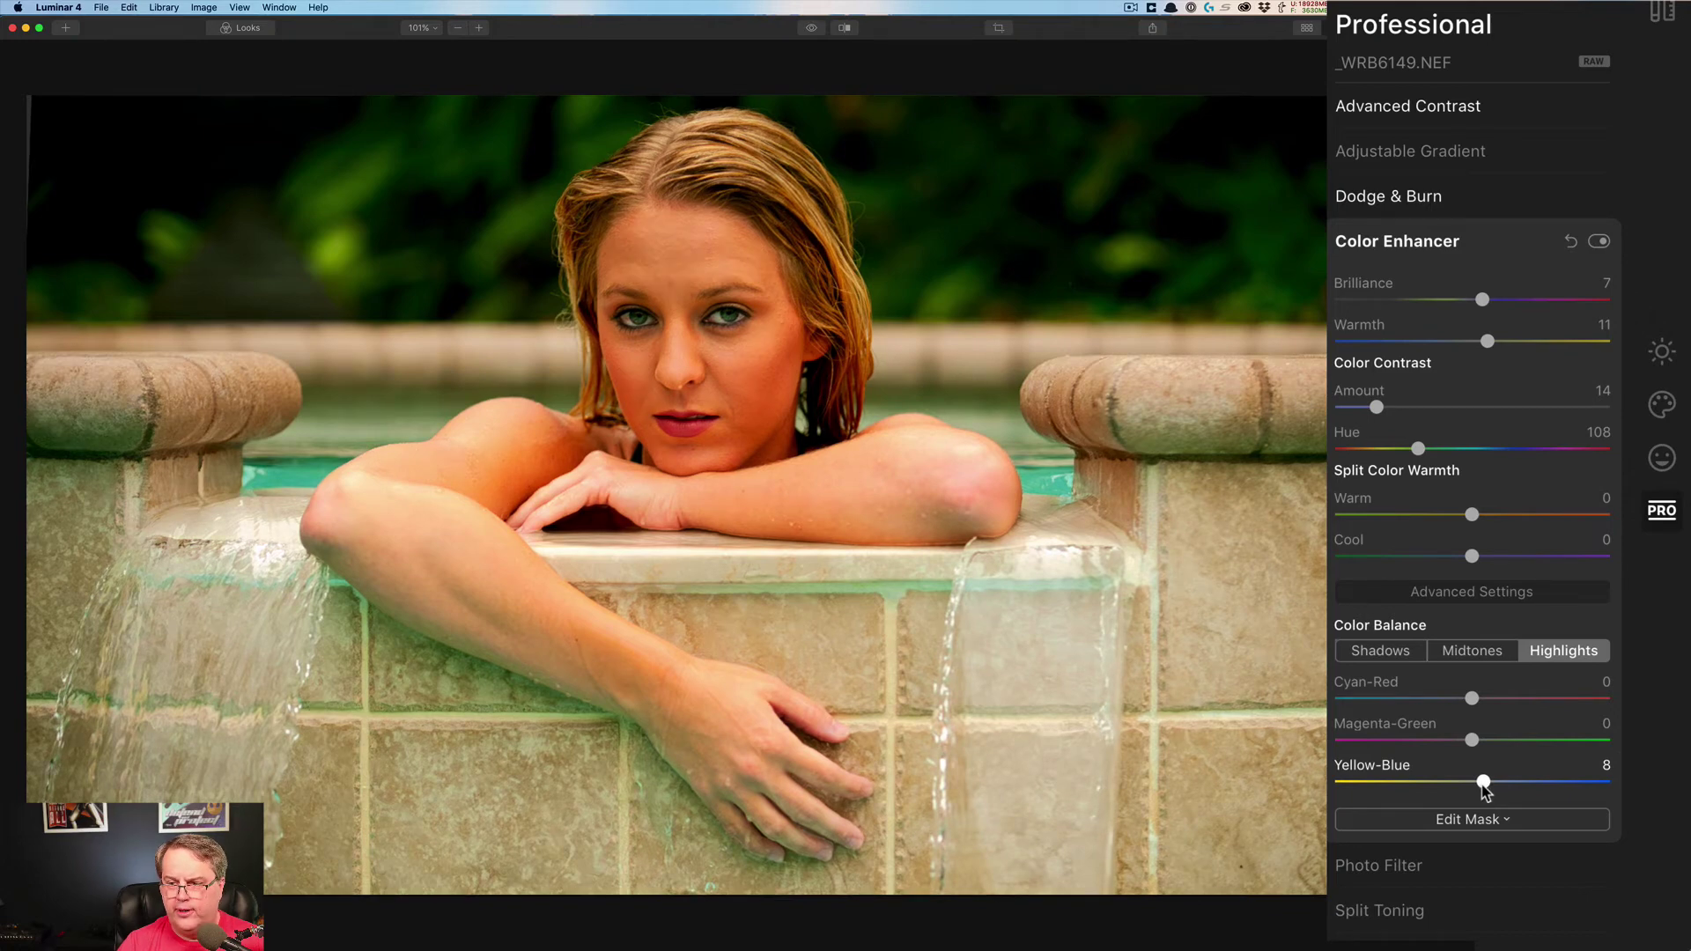
{"action": "left_click_drag", "start_coordinate": [1487, 790], "coordinate": [1489, 790]}
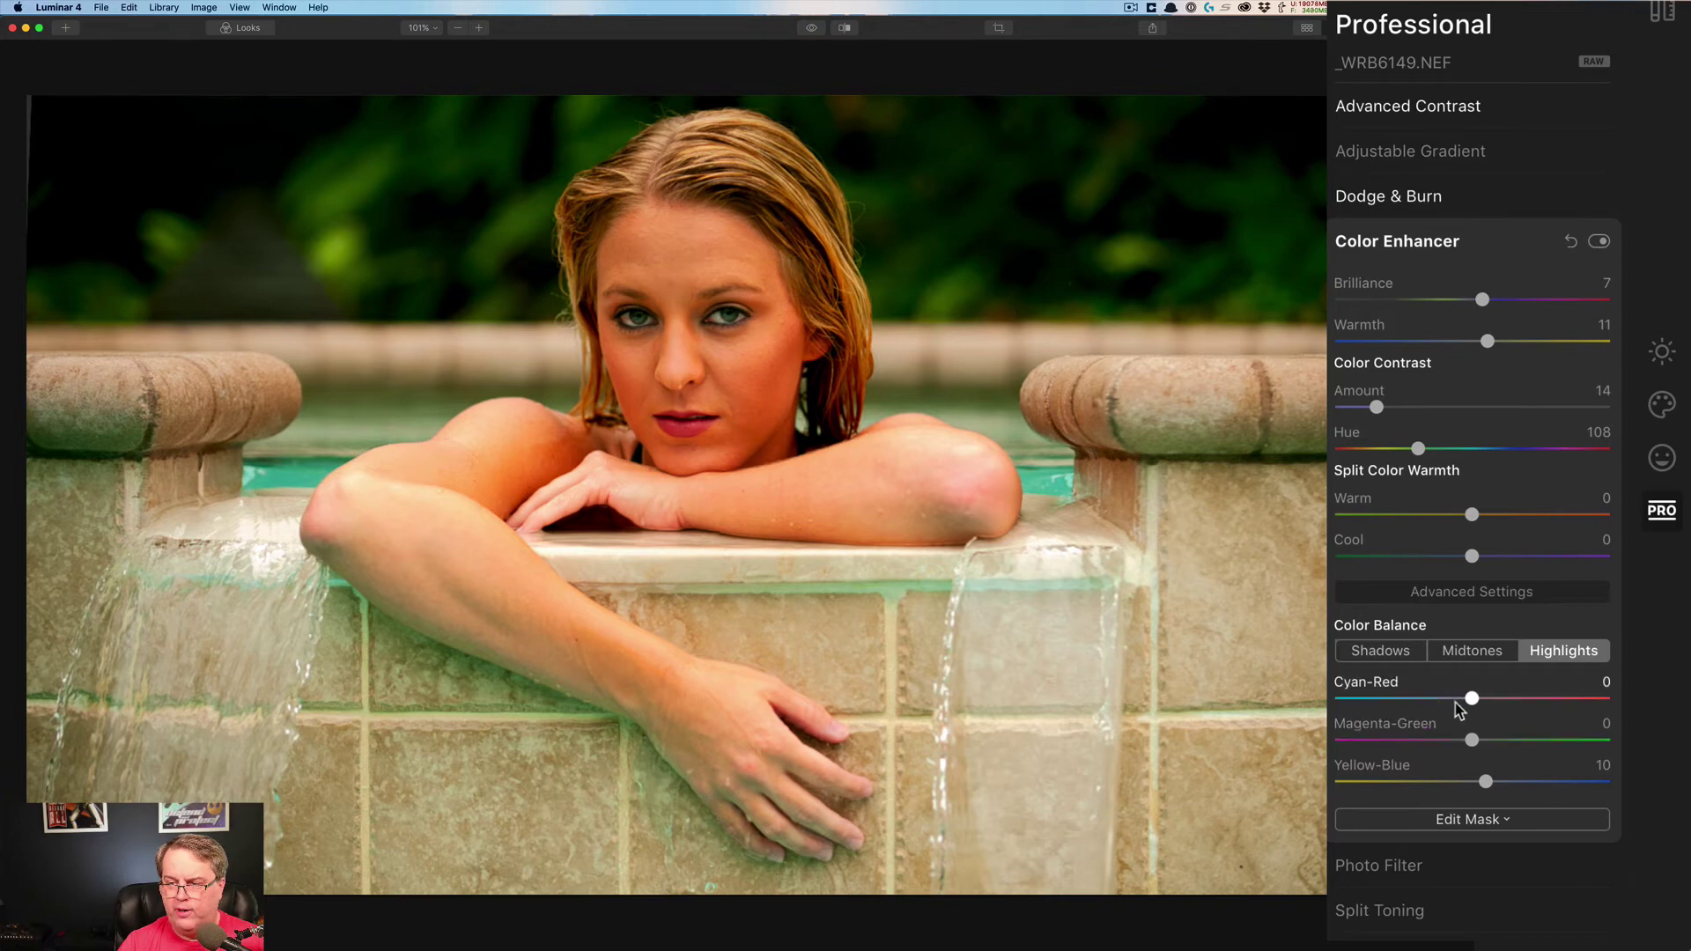
{"action": "left_click_drag", "start_coordinate": [1468, 696], "coordinate": [1453, 697]}
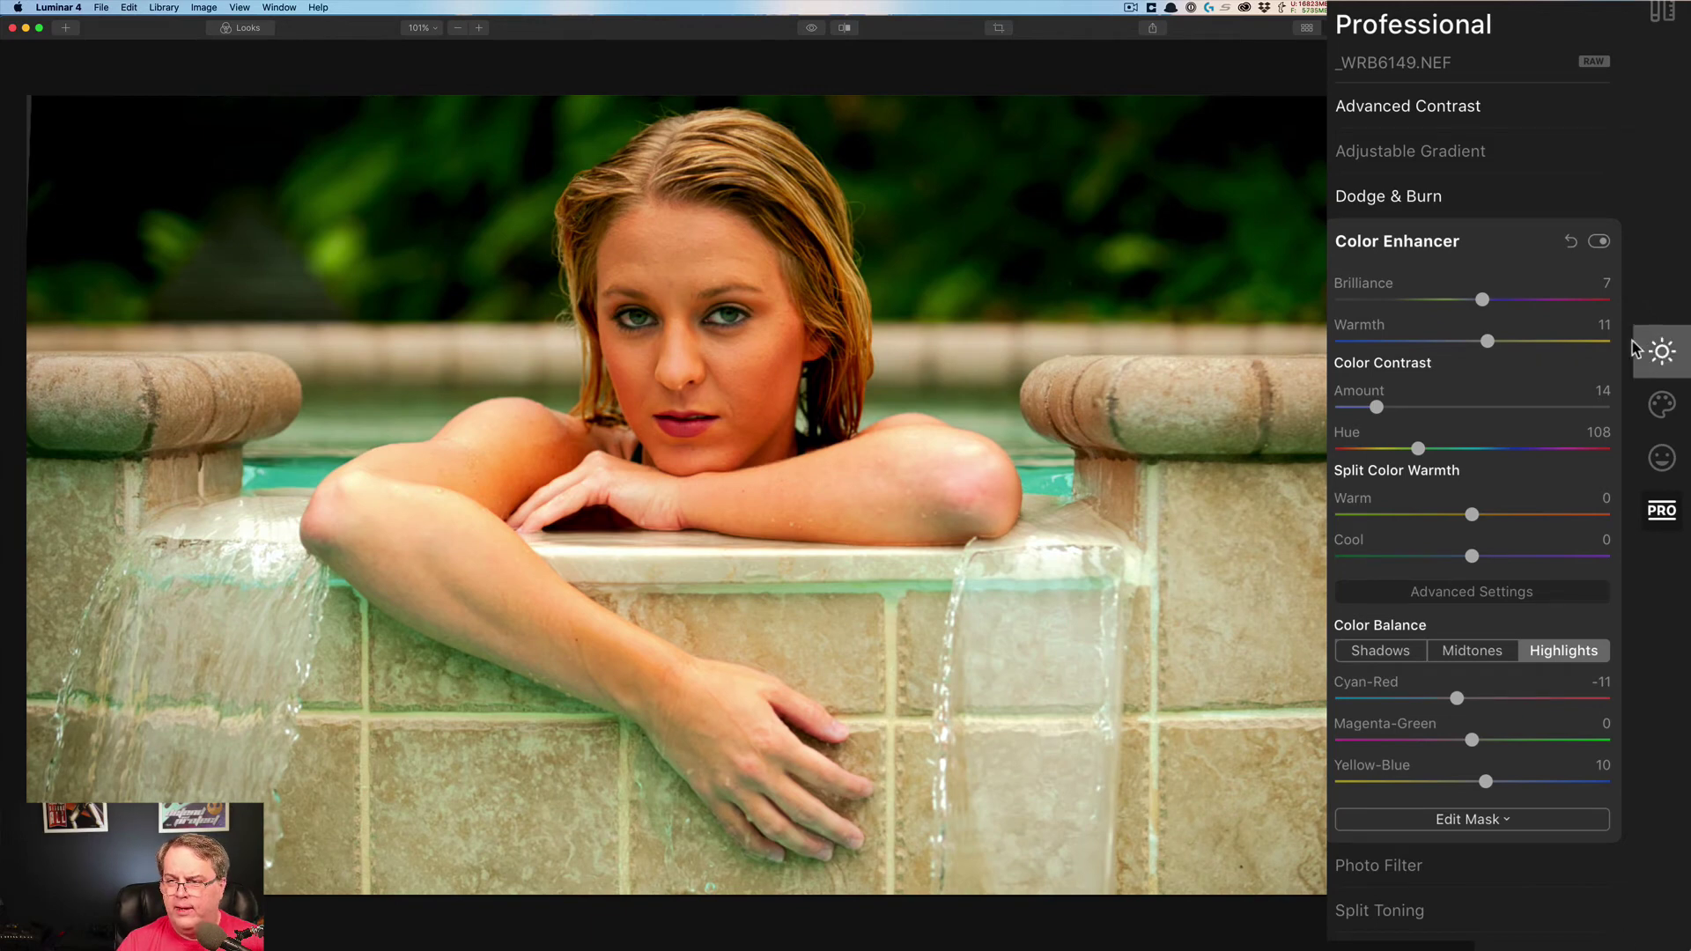
{"action": "left_click", "coordinate": [1599, 243]}
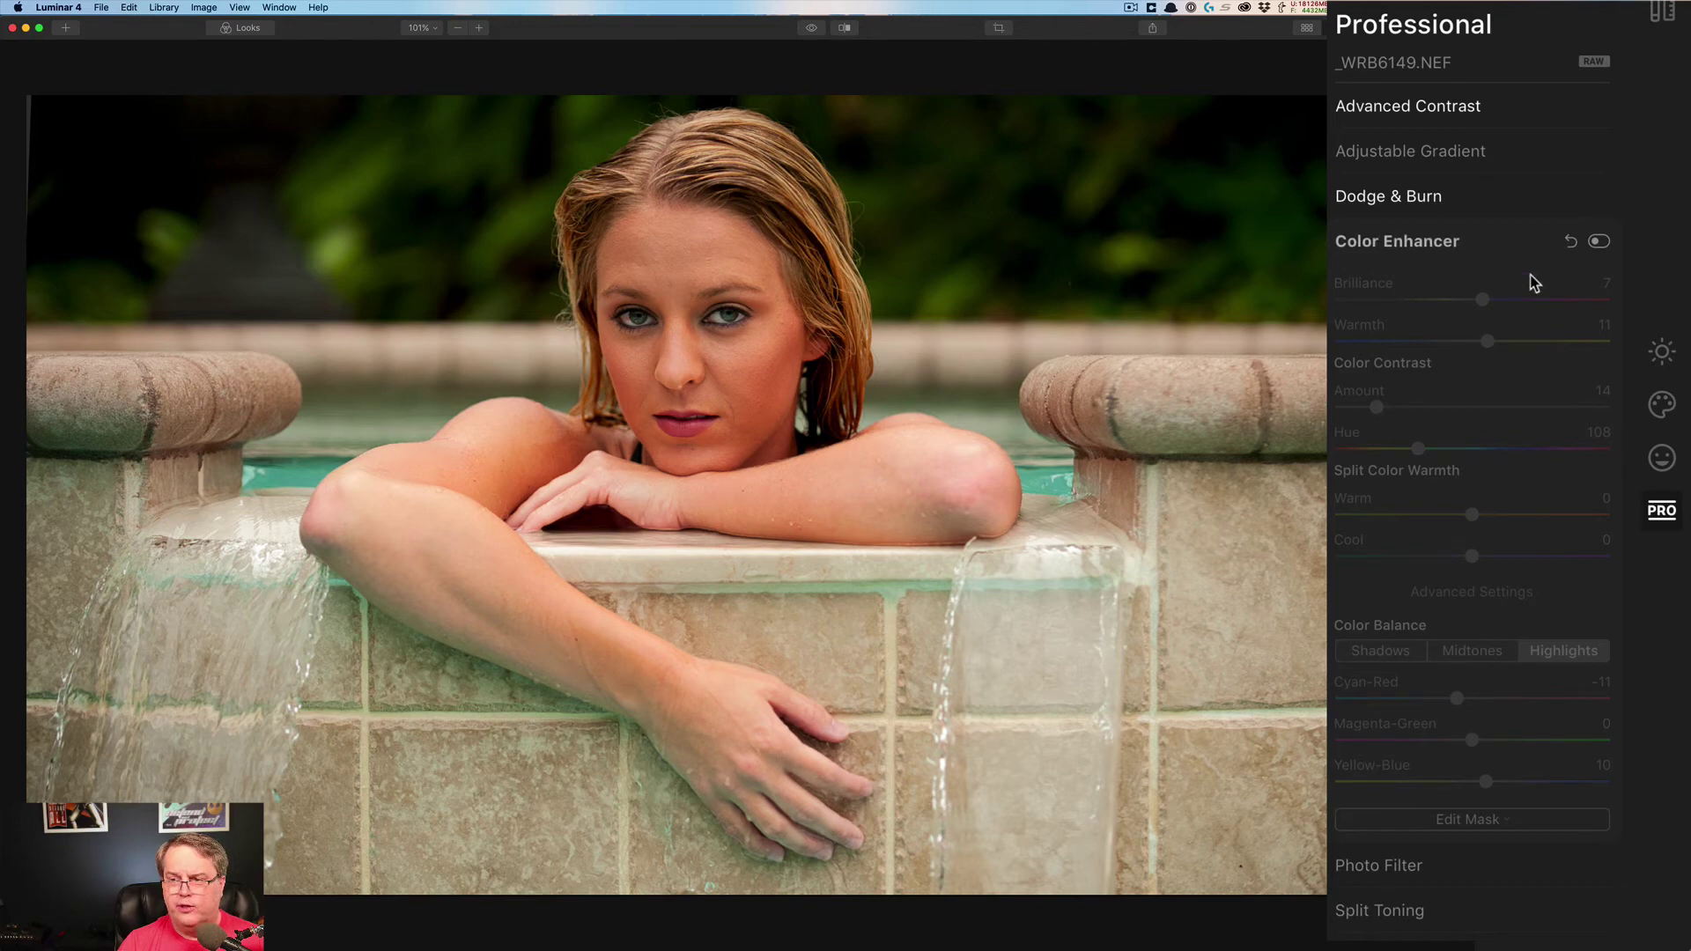
{"action": "left_click", "coordinate": [1598, 242]}
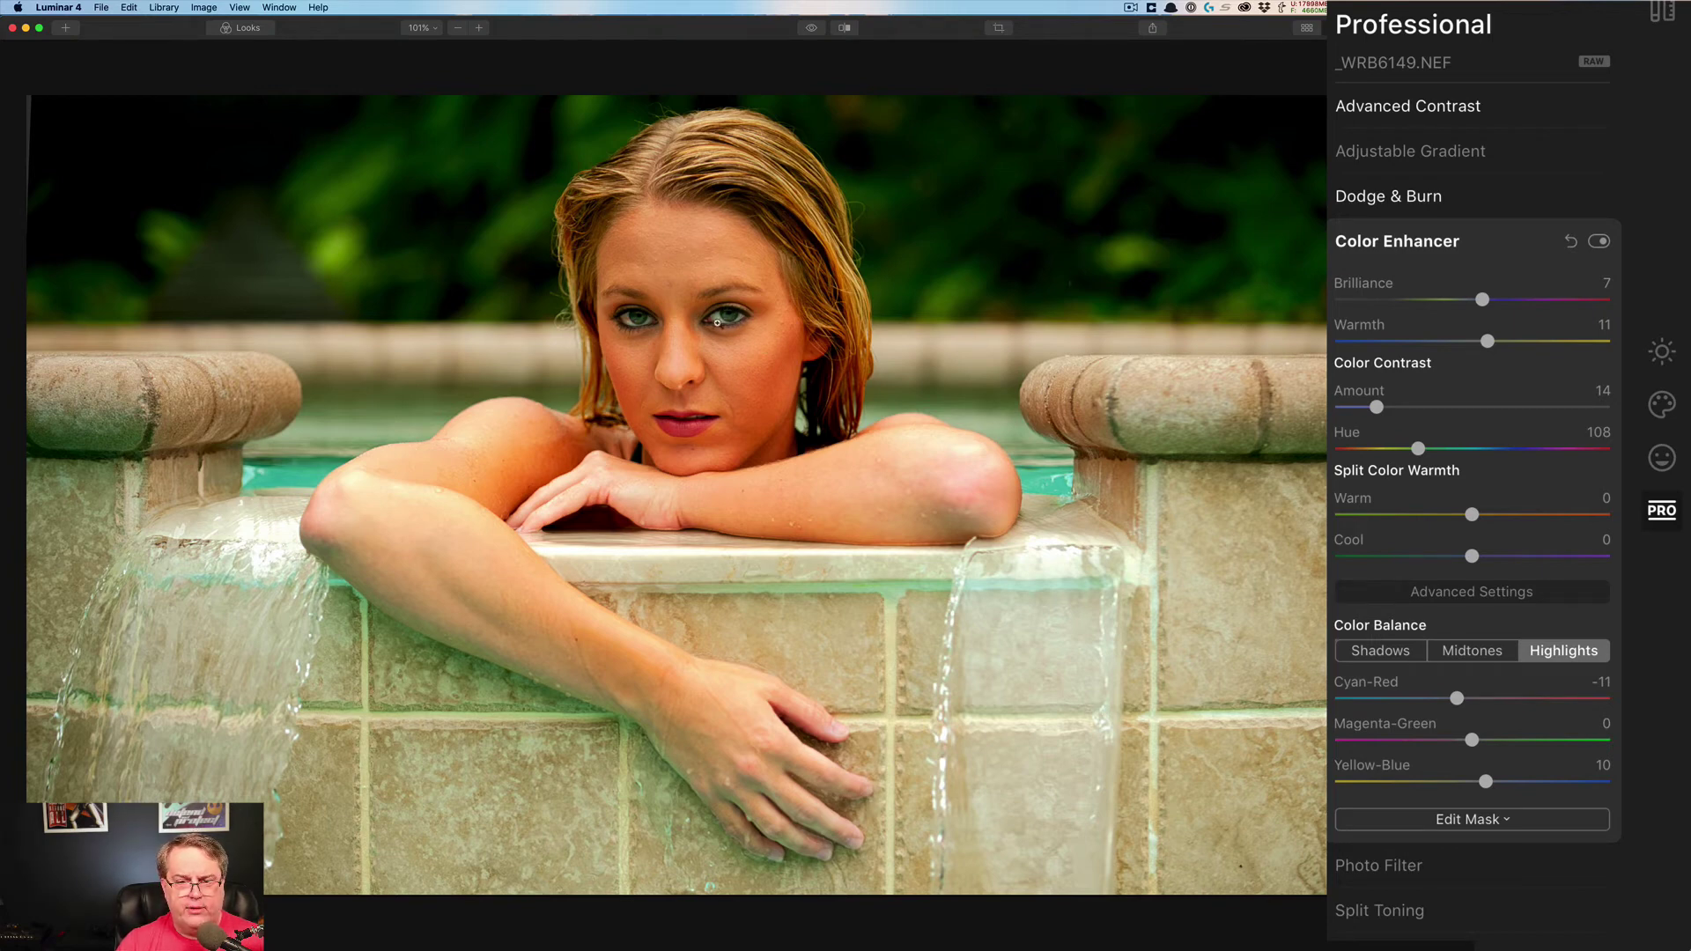
- Erase the Color Enhancer effect from the woman's eyes and lips with a size 40 brush mask and finish masking
{"action": "left_click", "coordinate": [1472, 822]}
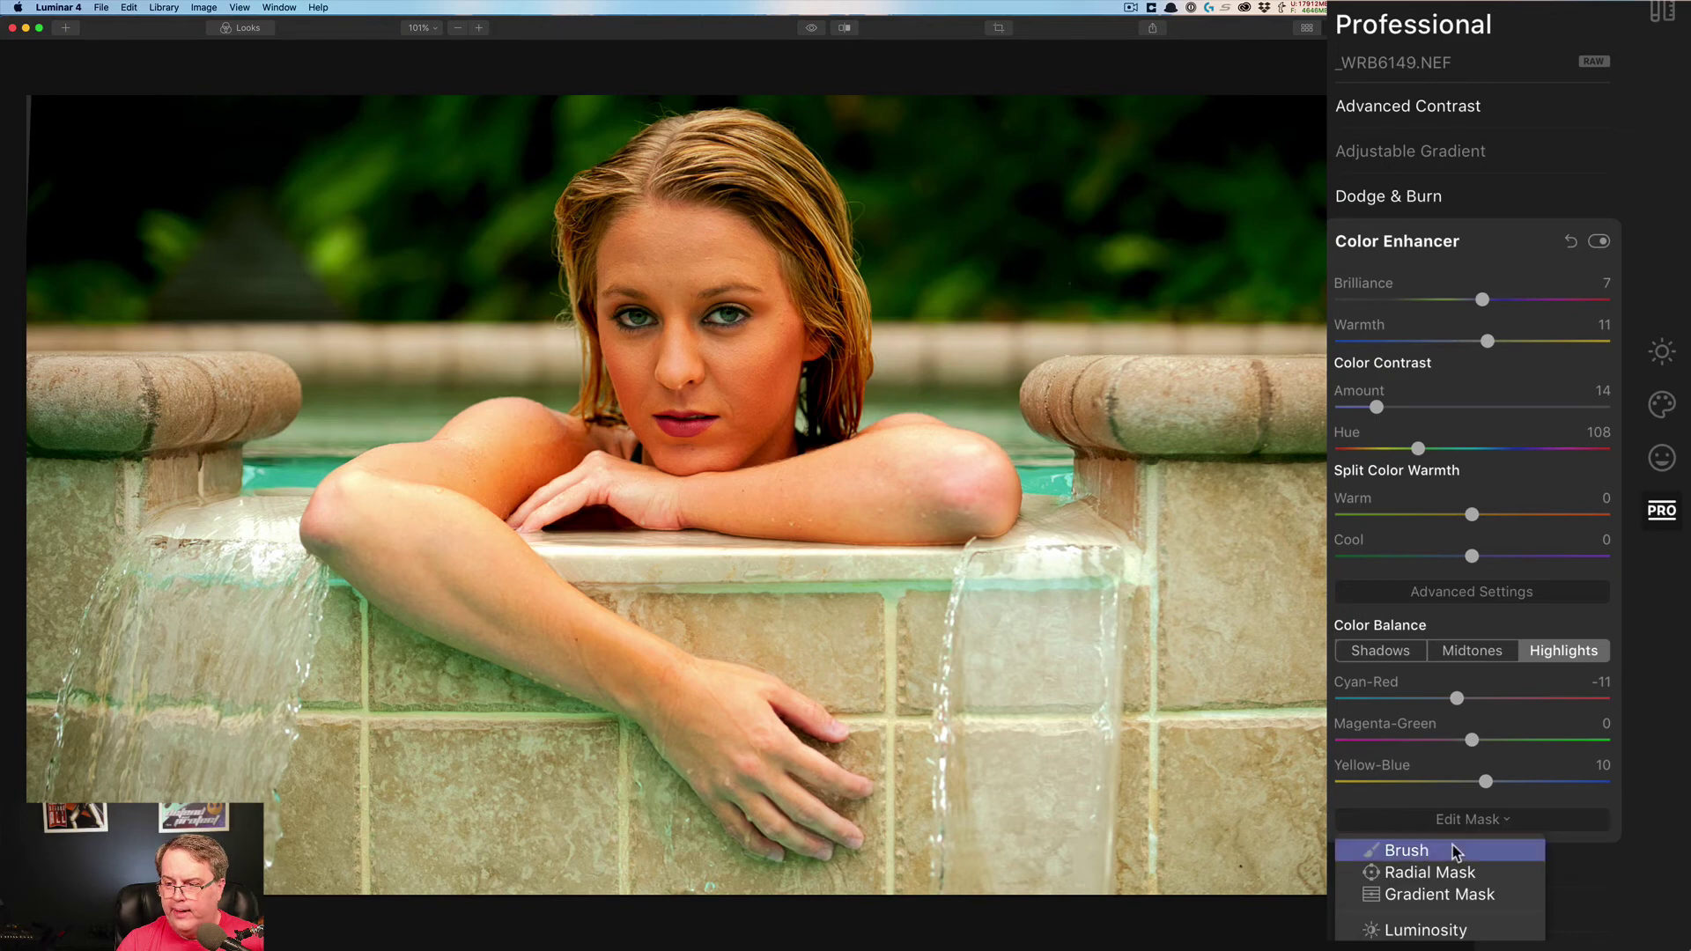
{"action": "left_click", "coordinate": [1428, 853]}
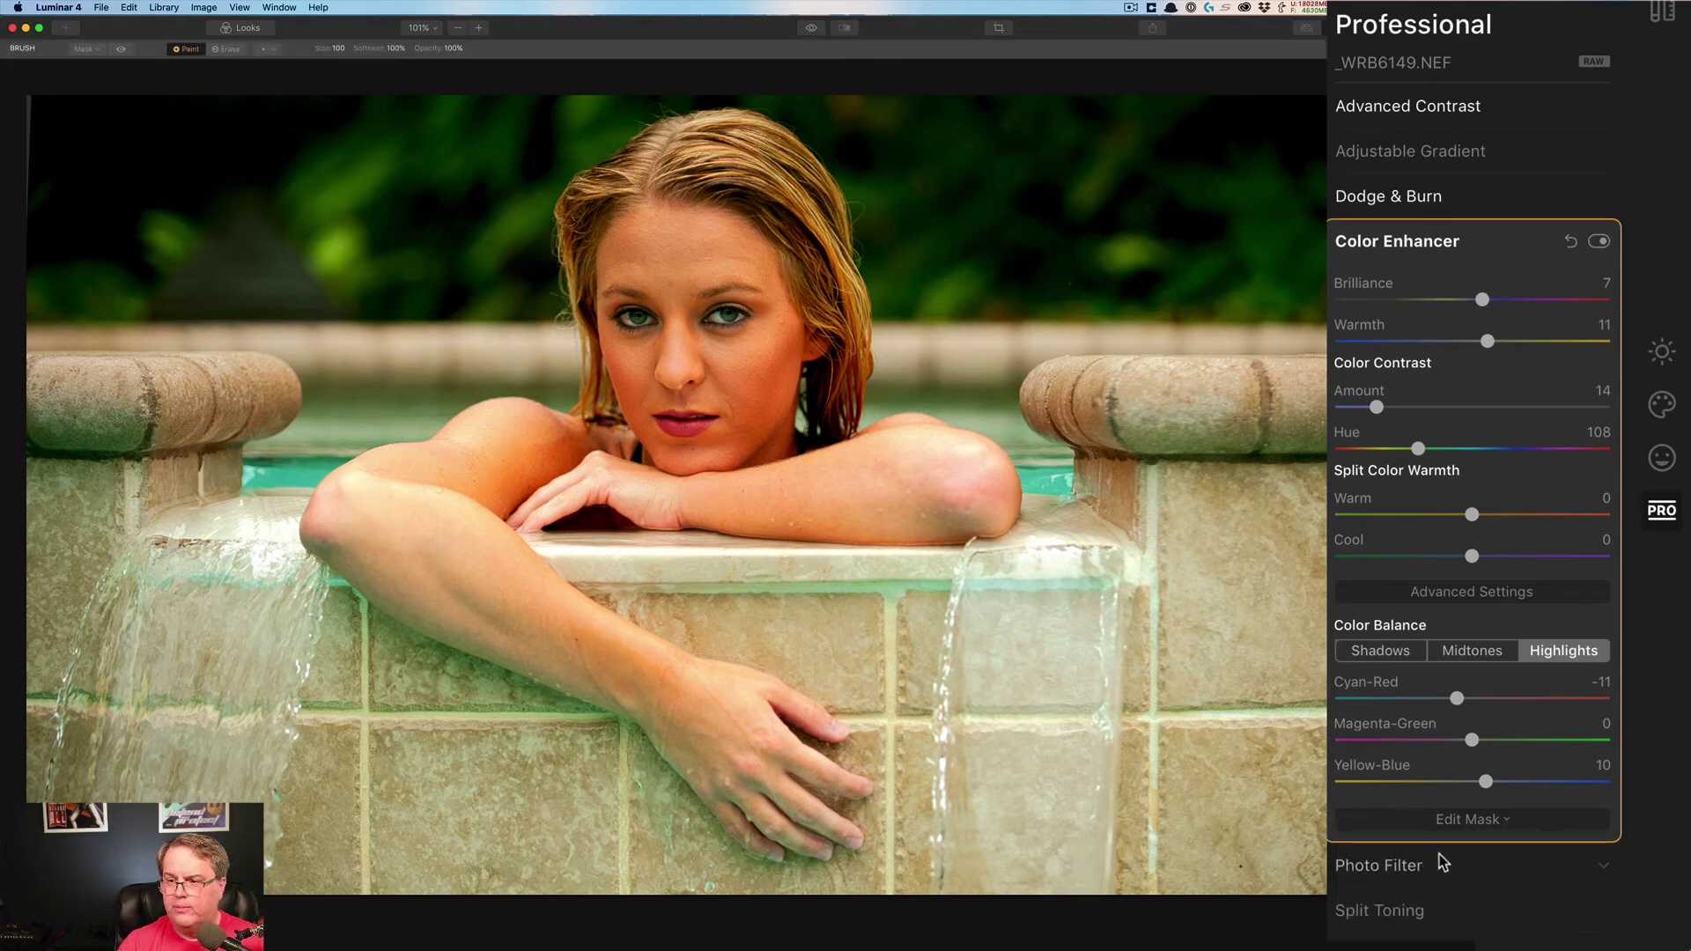
{"action": "left_click", "coordinate": [227, 50]}
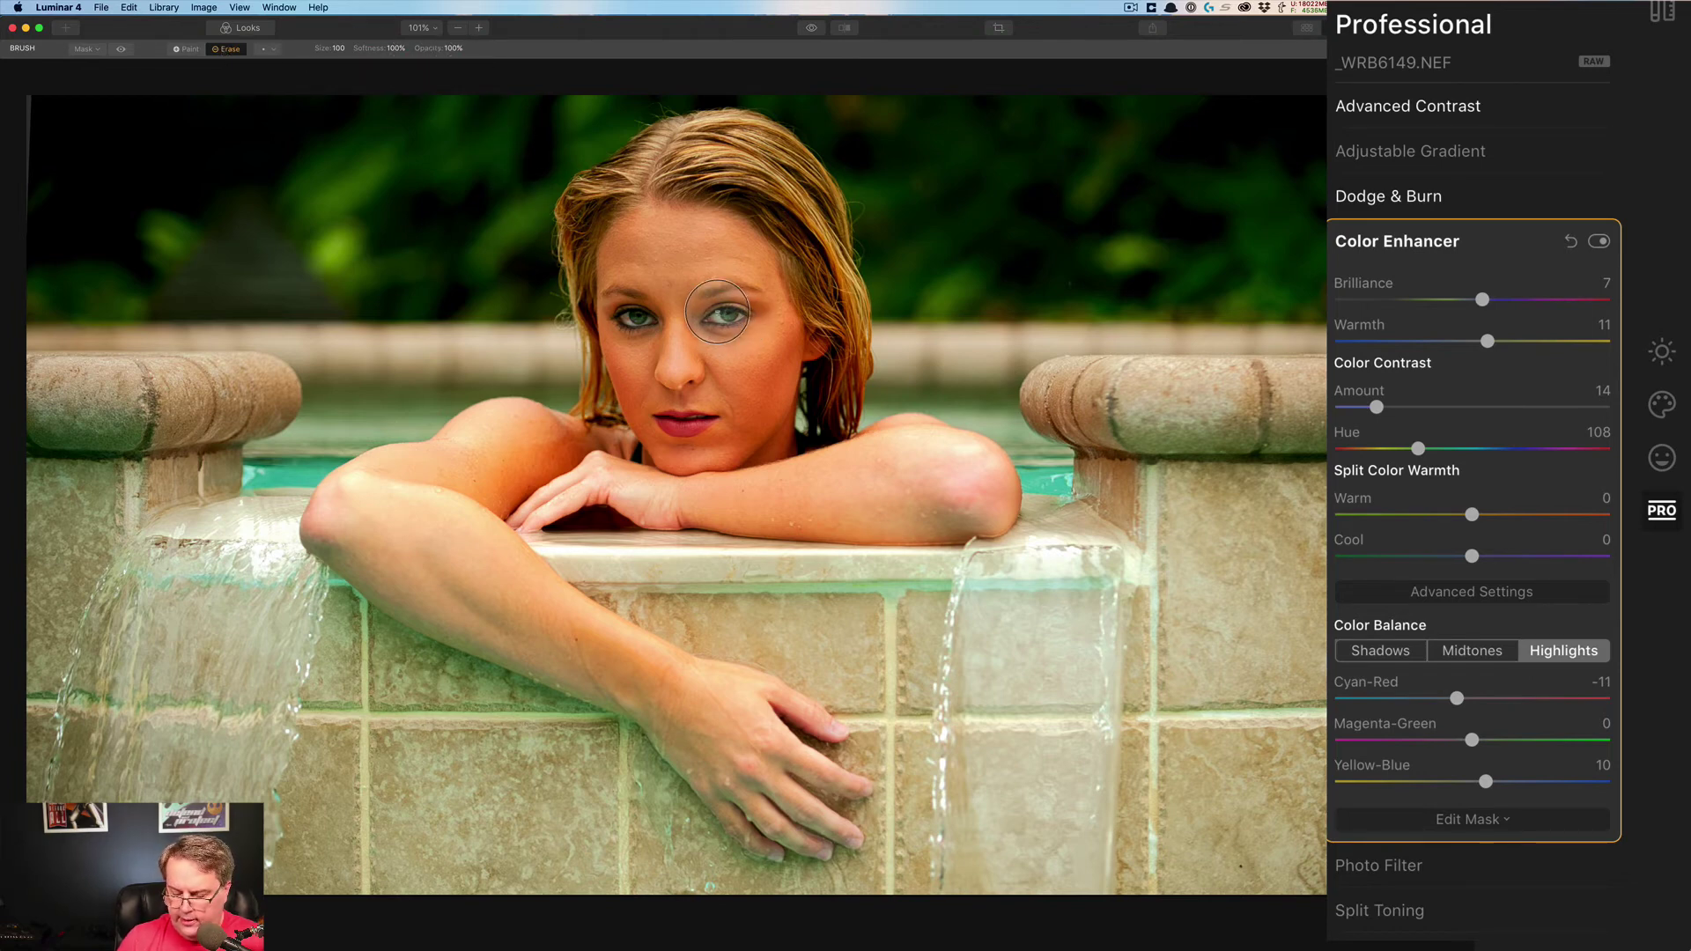
{"action": "key", "text": "bracketleft"}
{"action": "key", "text": "bracketleft"}
{"action": "key", "text": "bracketleft"}
{"action": "key", "text": "bracketleft"}
{"action": "key", "text": "bracketleft"}
{"action": "key", "text": "bracketleft"}
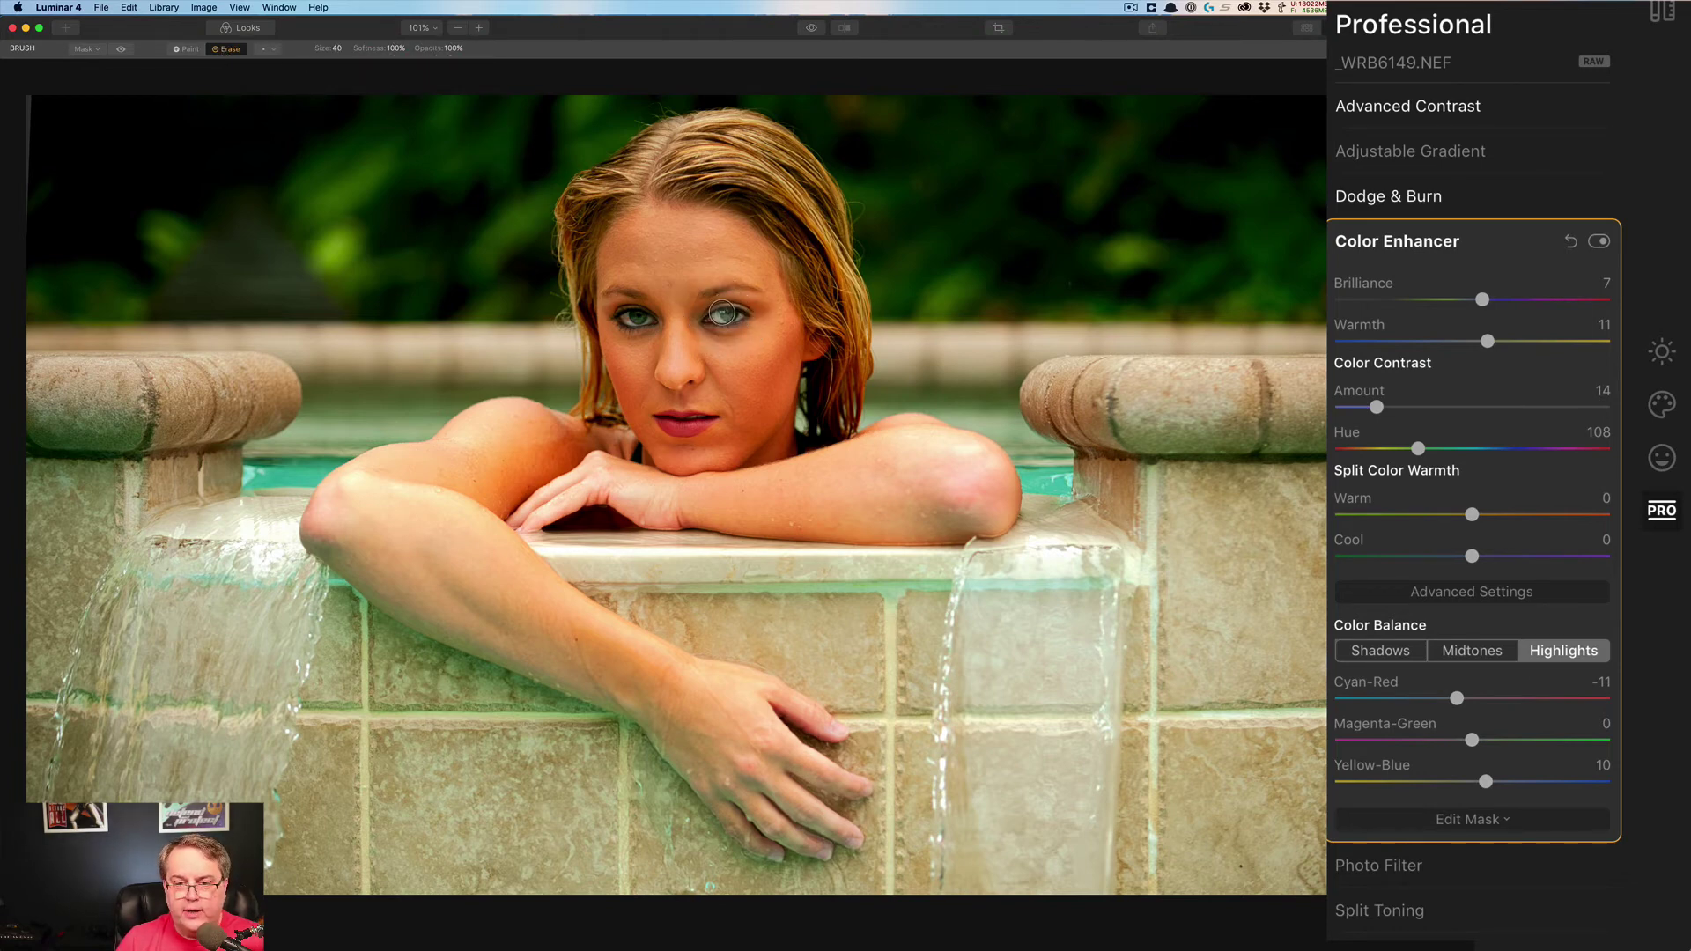
{"action": "left_click_drag", "start_coordinate": [722, 313], "coordinate": [733, 314]}
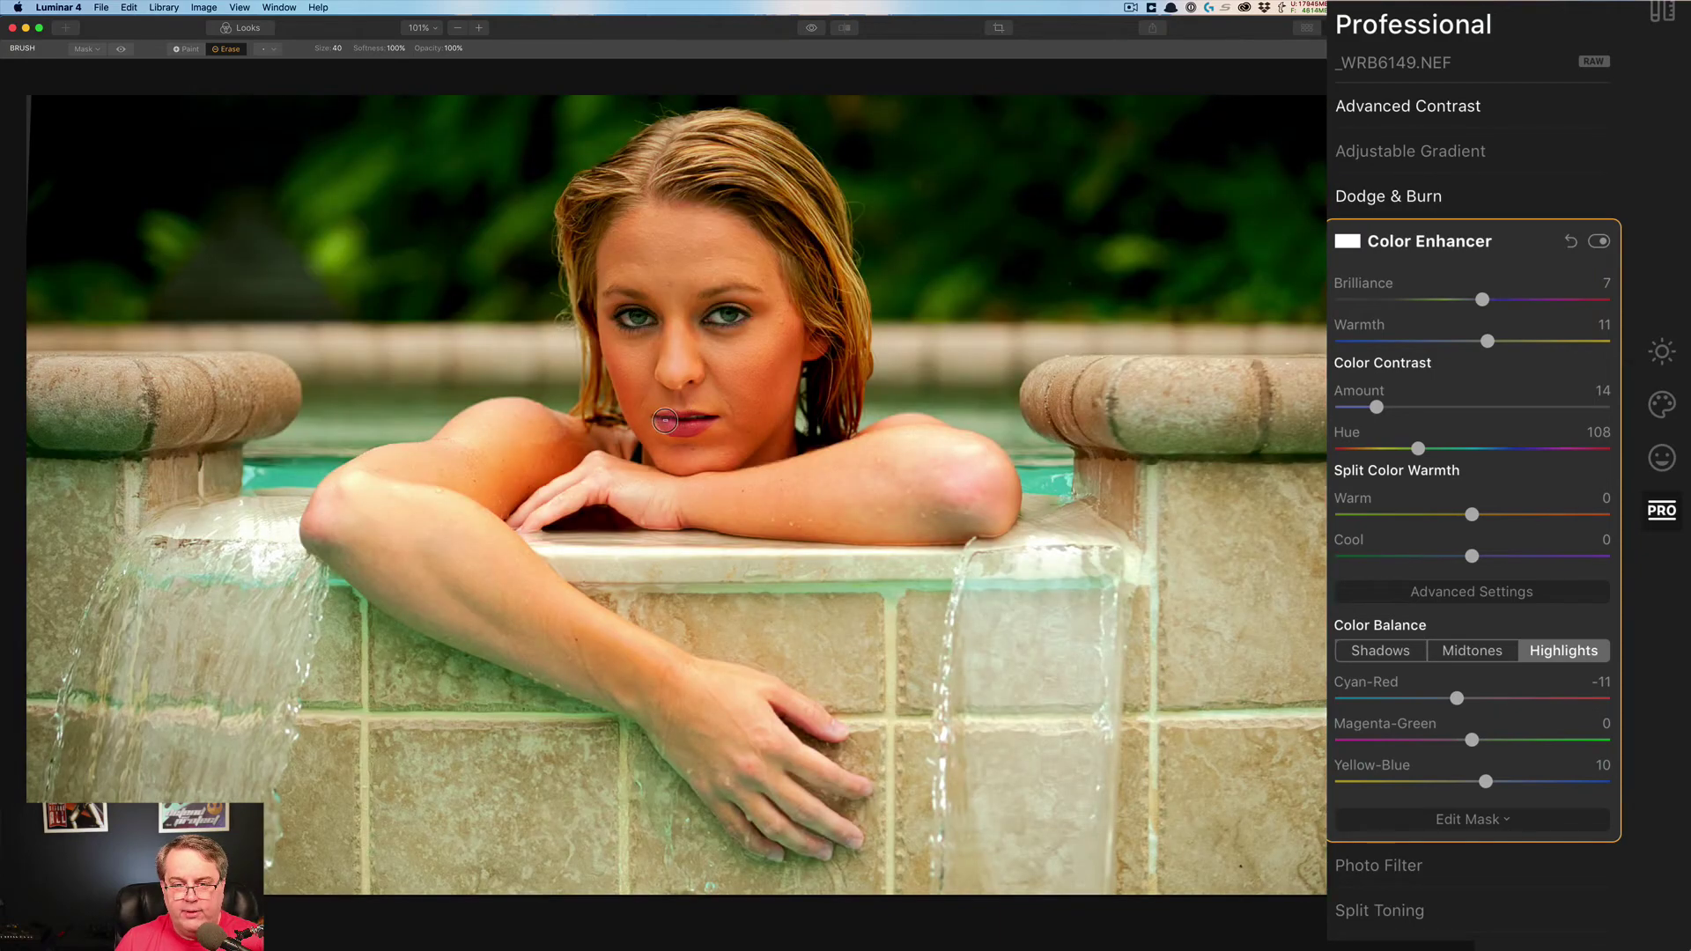
{"action": "left_click_drag", "start_coordinate": [665, 421], "coordinate": [694, 426]}
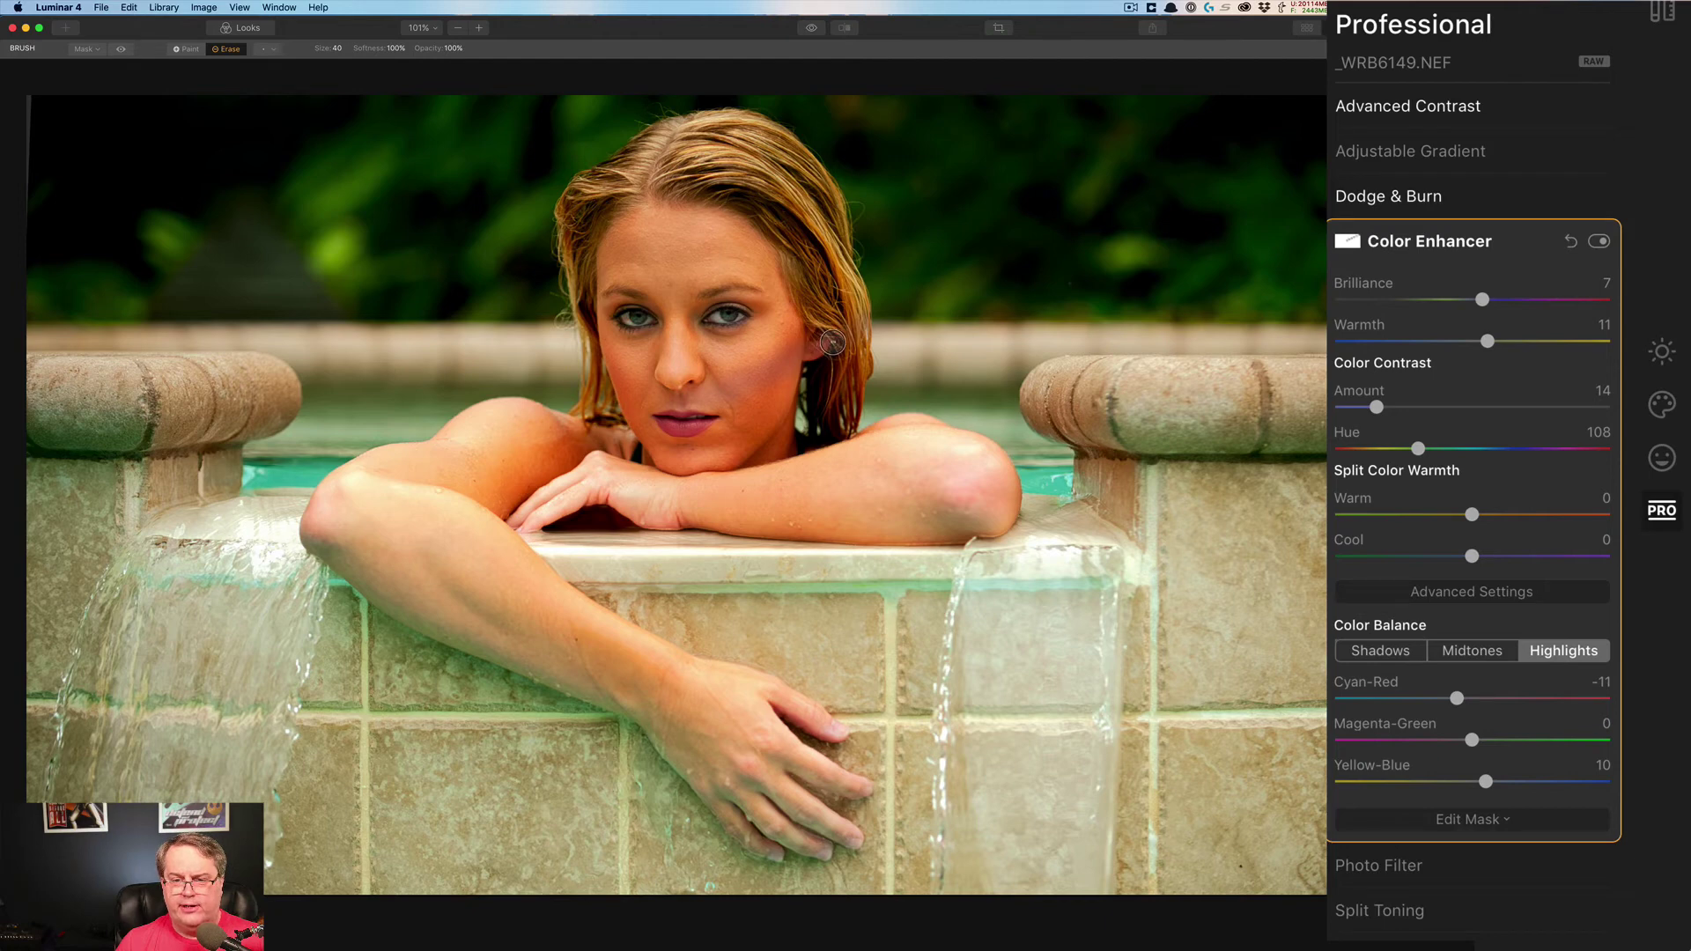
{"action": "left_click", "coordinate": [1464, 377]}
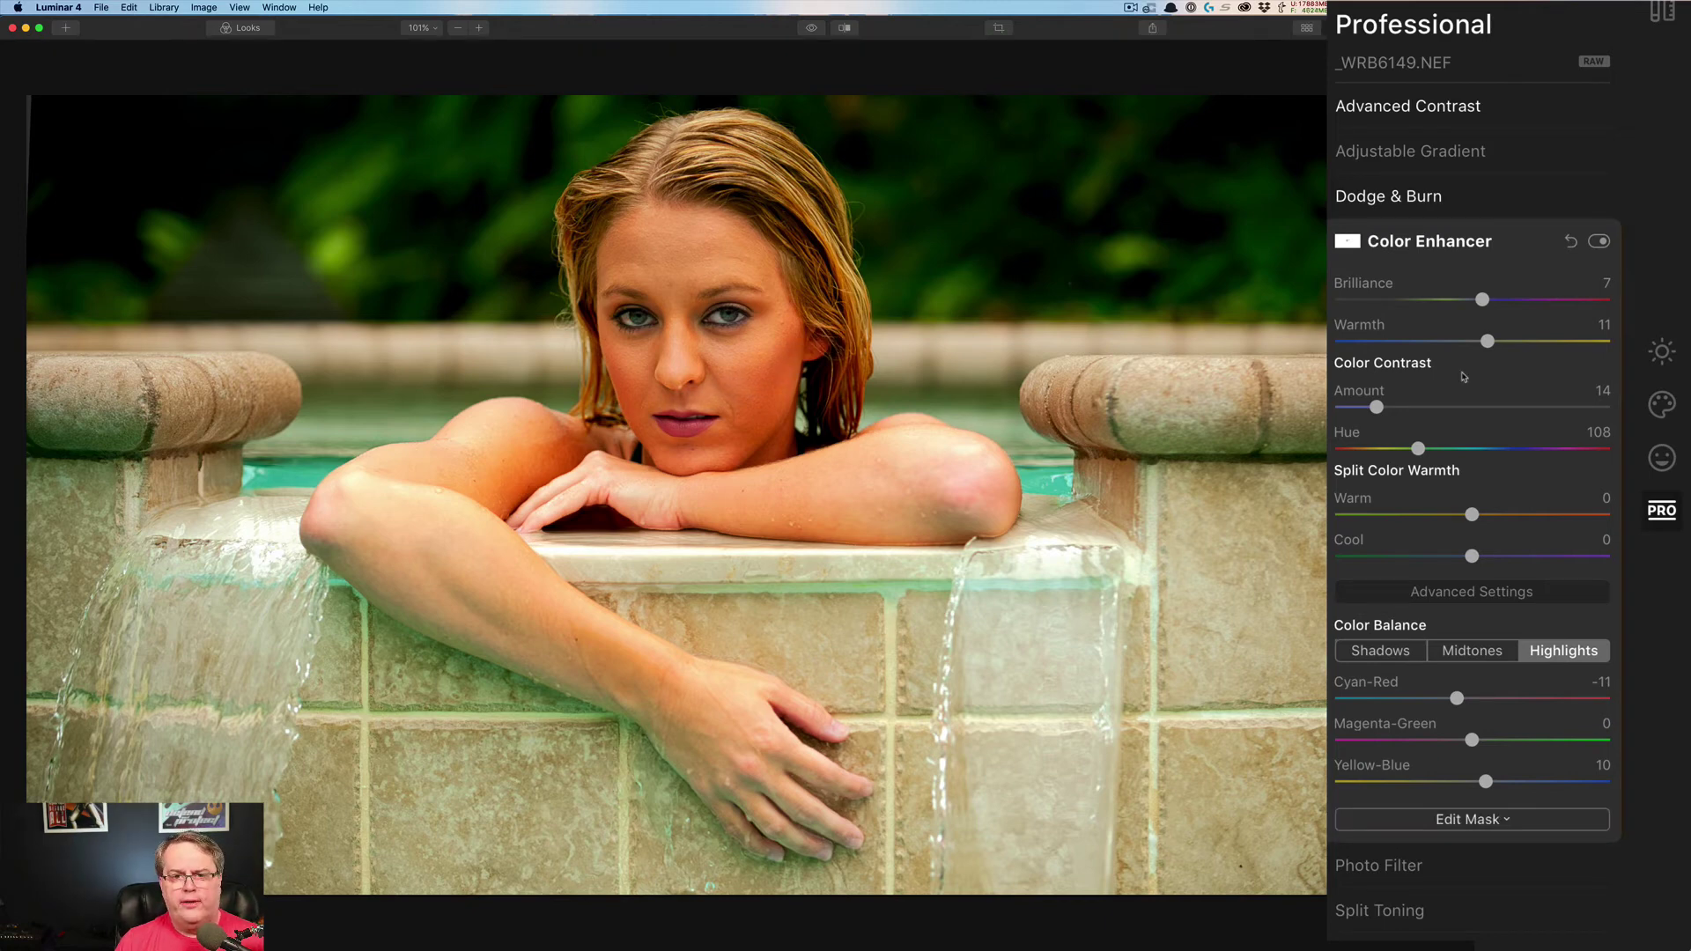
- Compare the portrait with and without the masked Color Enhancer effect
{"action": "left_click", "coordinate": [1599, 244]}
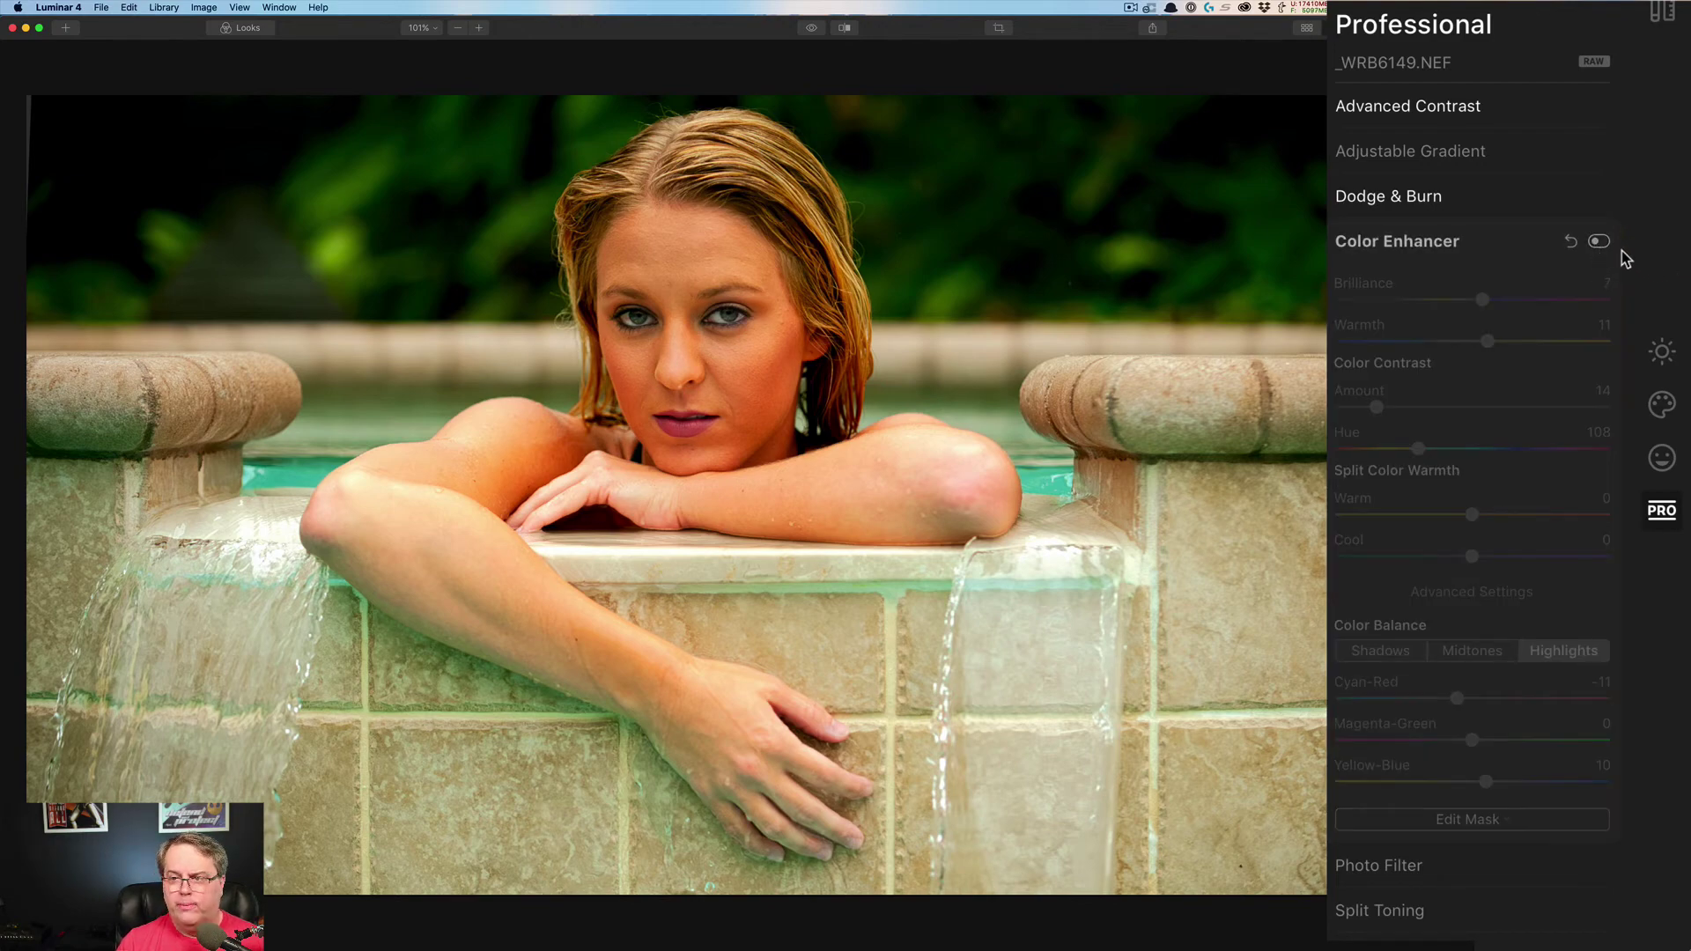
{"action": "left_click", "coordinate": [1599, 243]}
{"action": "left_click", "coordinate": [1599, 244]}
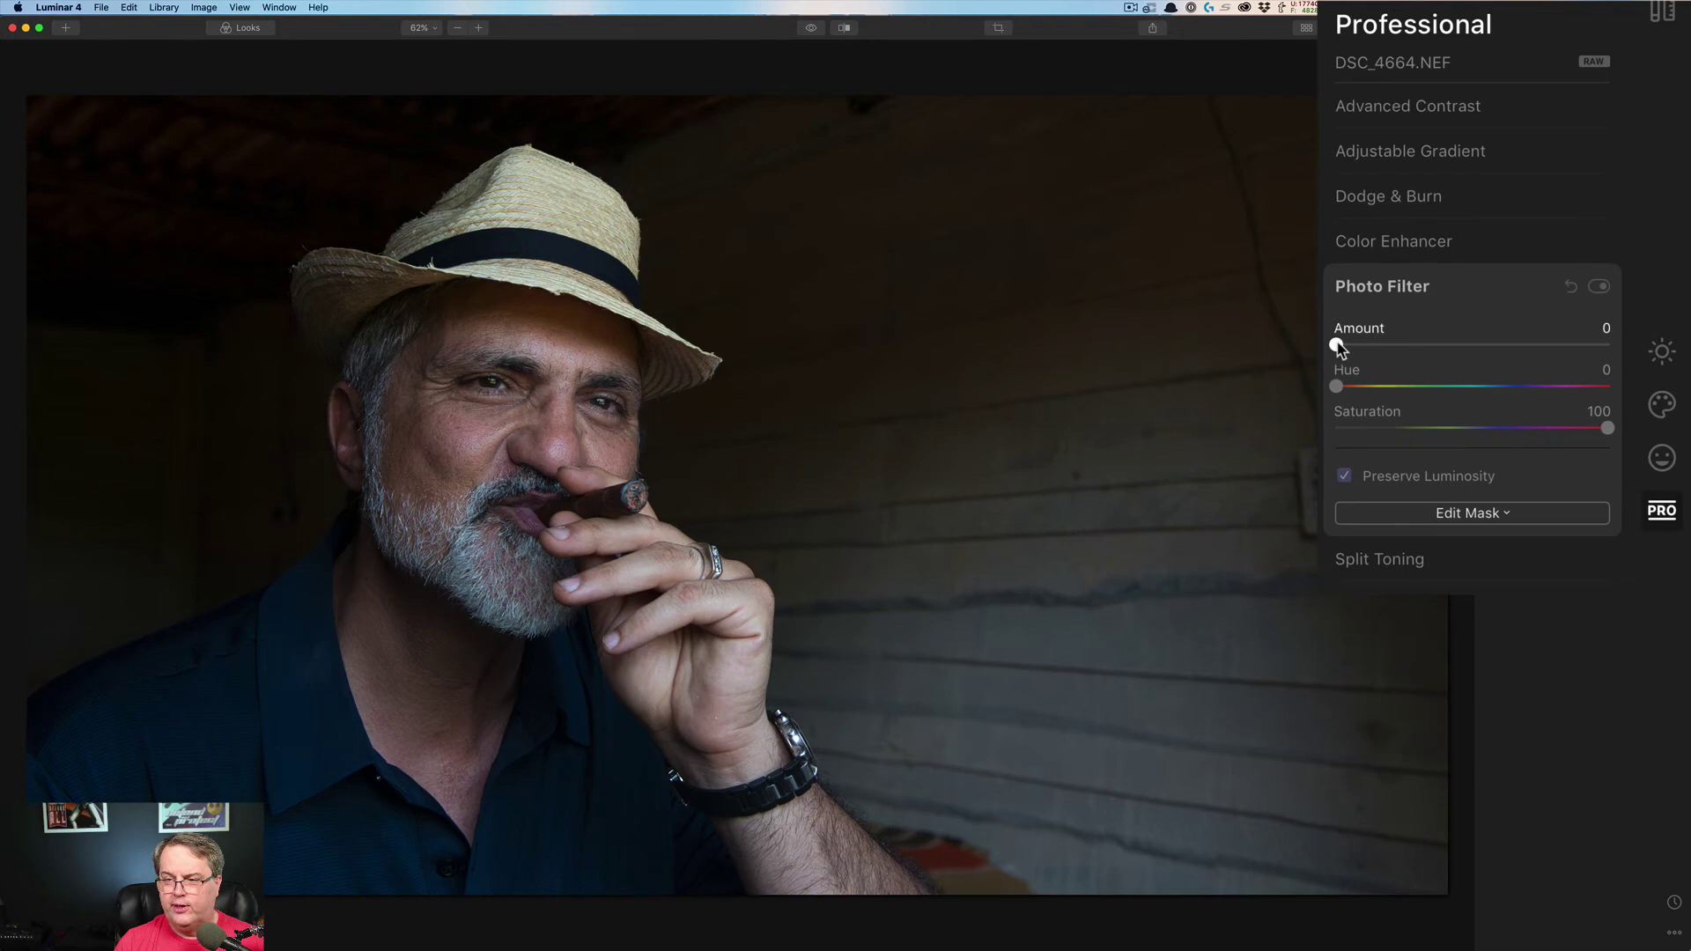
- Try Photo Filter on the portrait of the man in the straw hat with Amount 23 and Hue 183
{"action": "left_click_drag", "start_coordinate": [1336, 344], "coordinate": [1404, 352]}
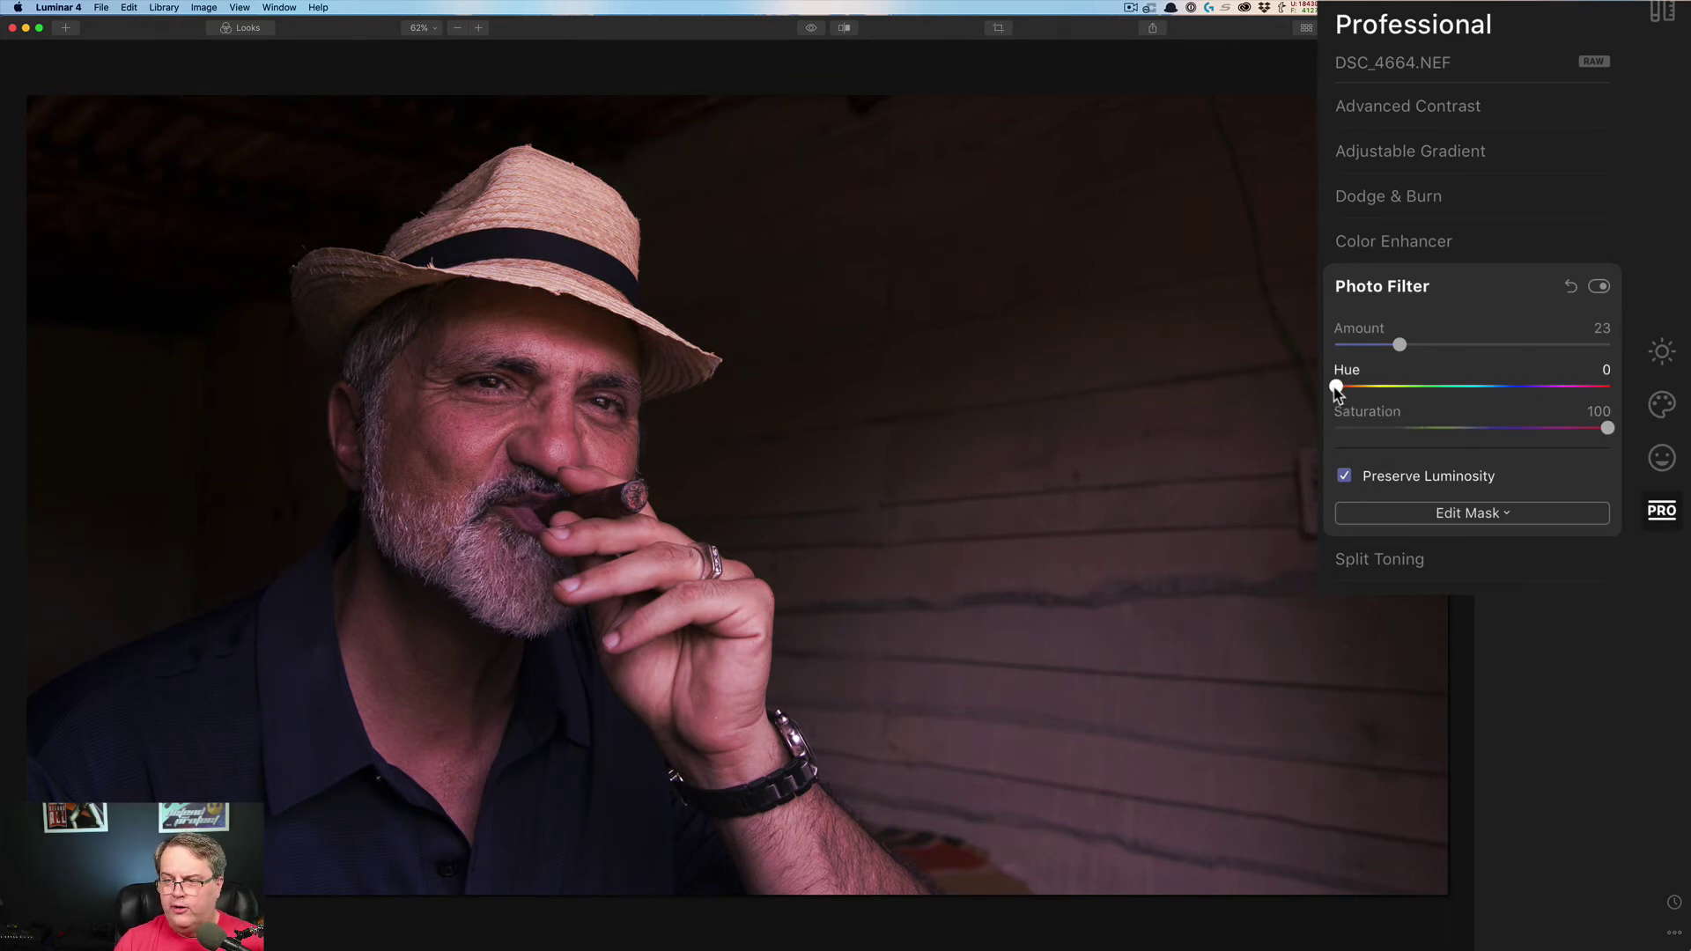
{"action": "left_click_drag", "start_coordinate": [1336, 390], "coordinate": [1477, 419]}
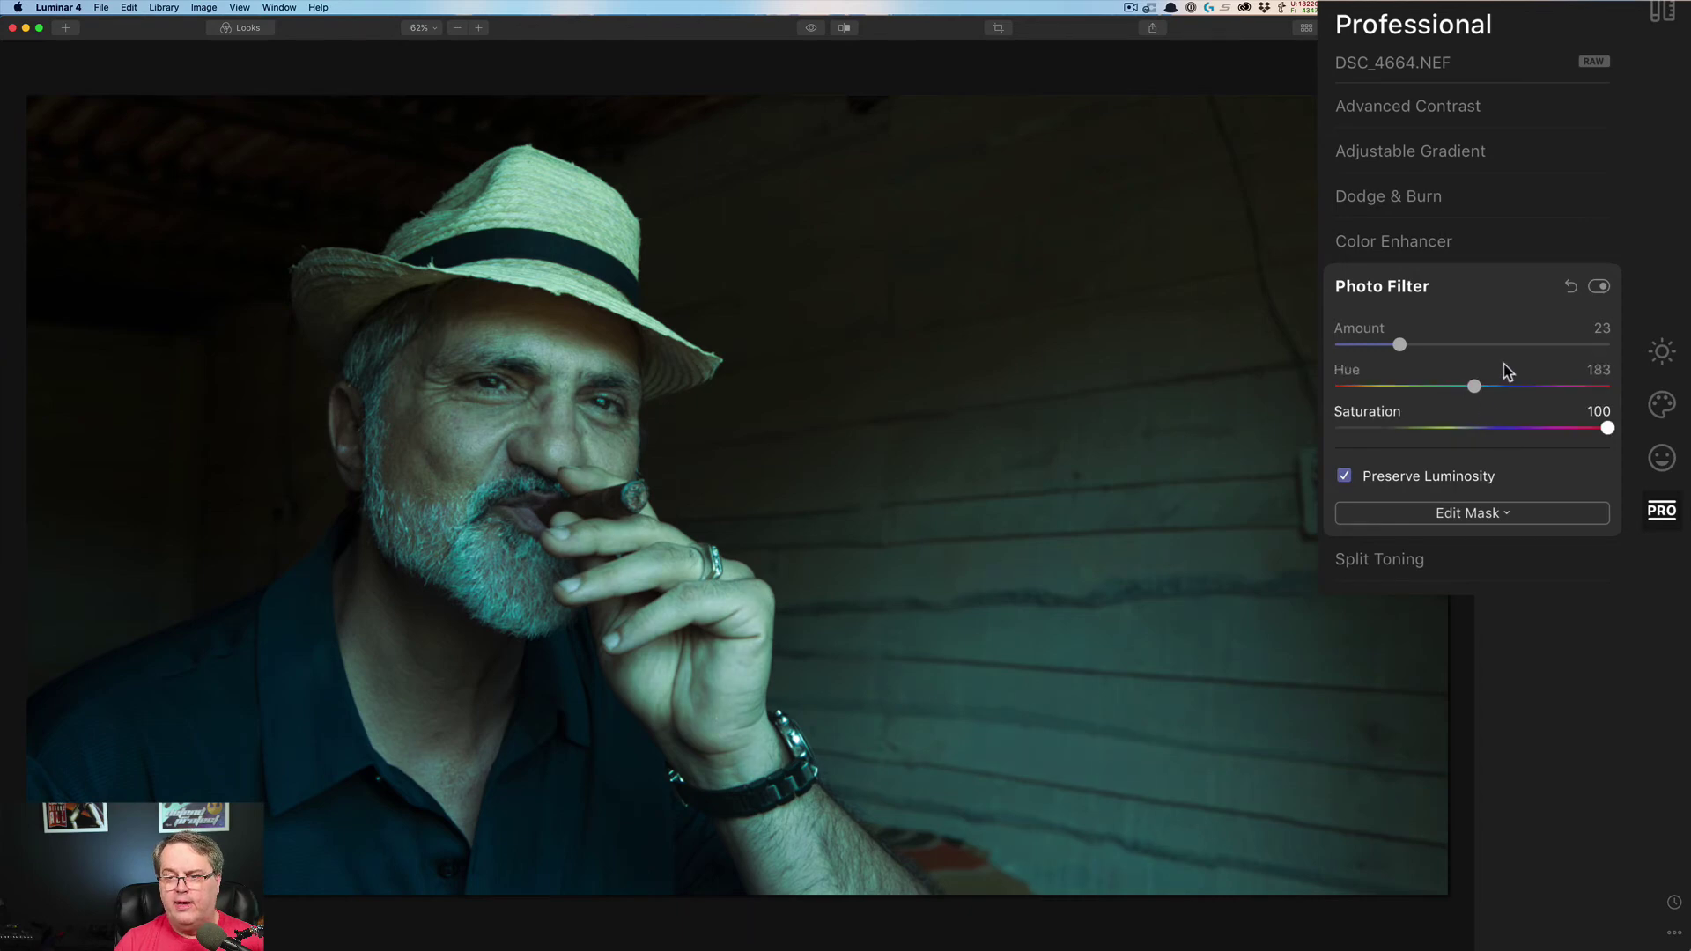
{"action": "left_click", "coordinate": [1682, 336]}
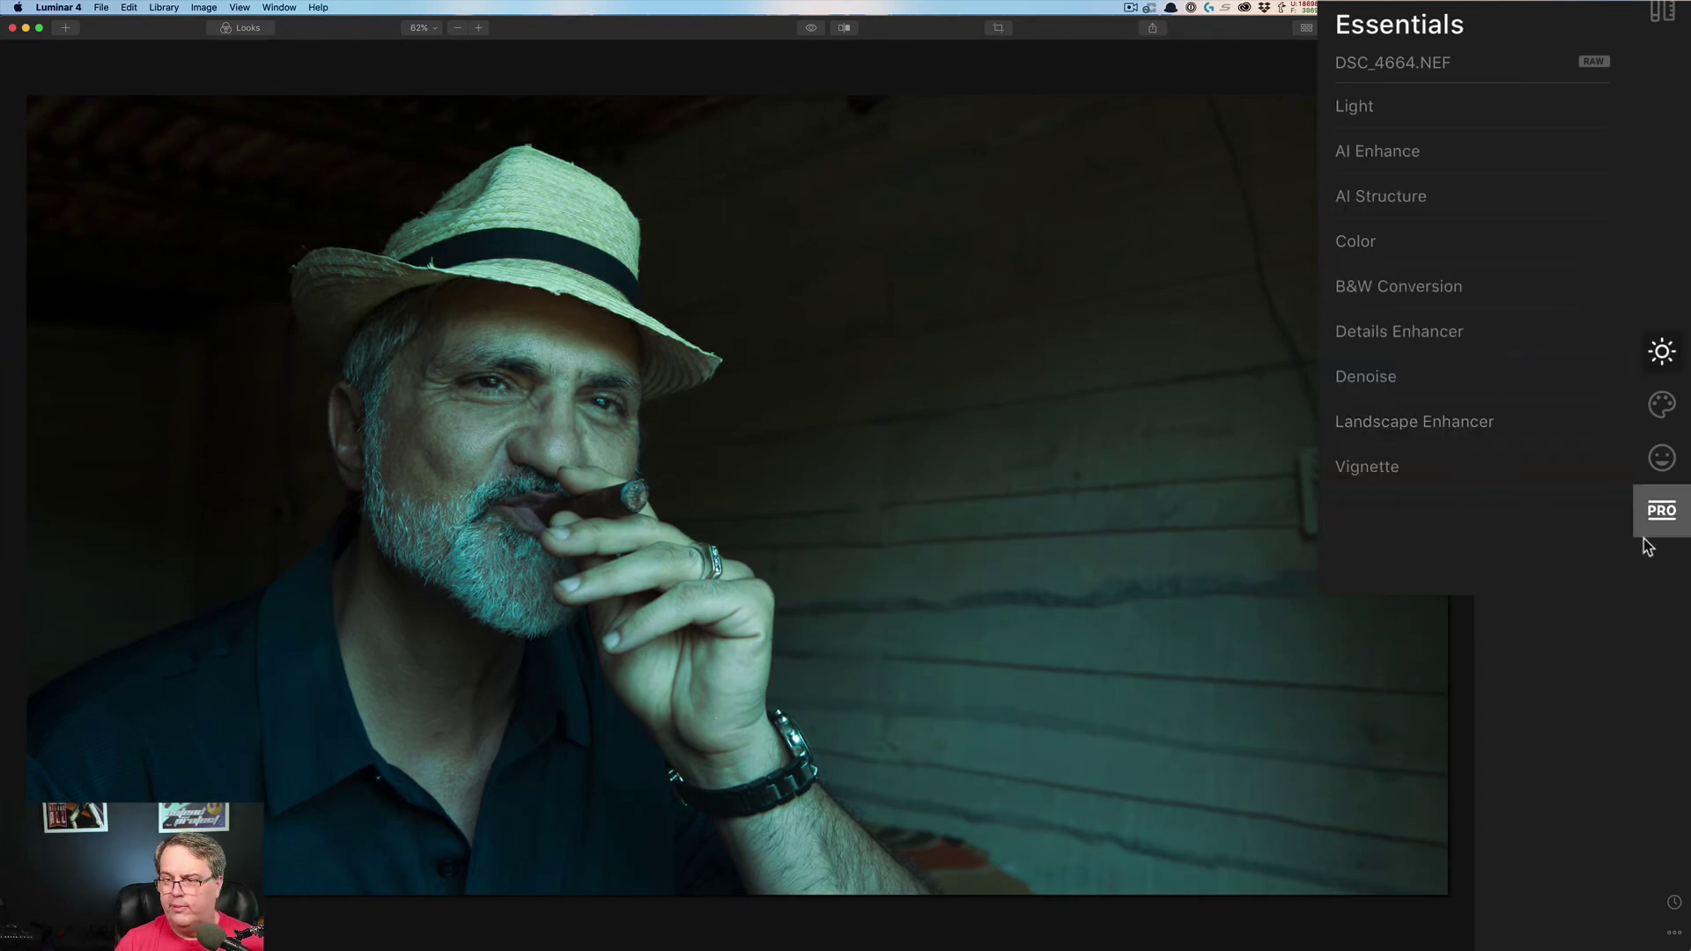
{"action": "left_click", "coordinate": [1662, 511]}
- Set Photo Filter's Hue to 68 and its Amount to 9 on the man's portrait
{"action": "left_click", "coordinate": [1382, 388]}
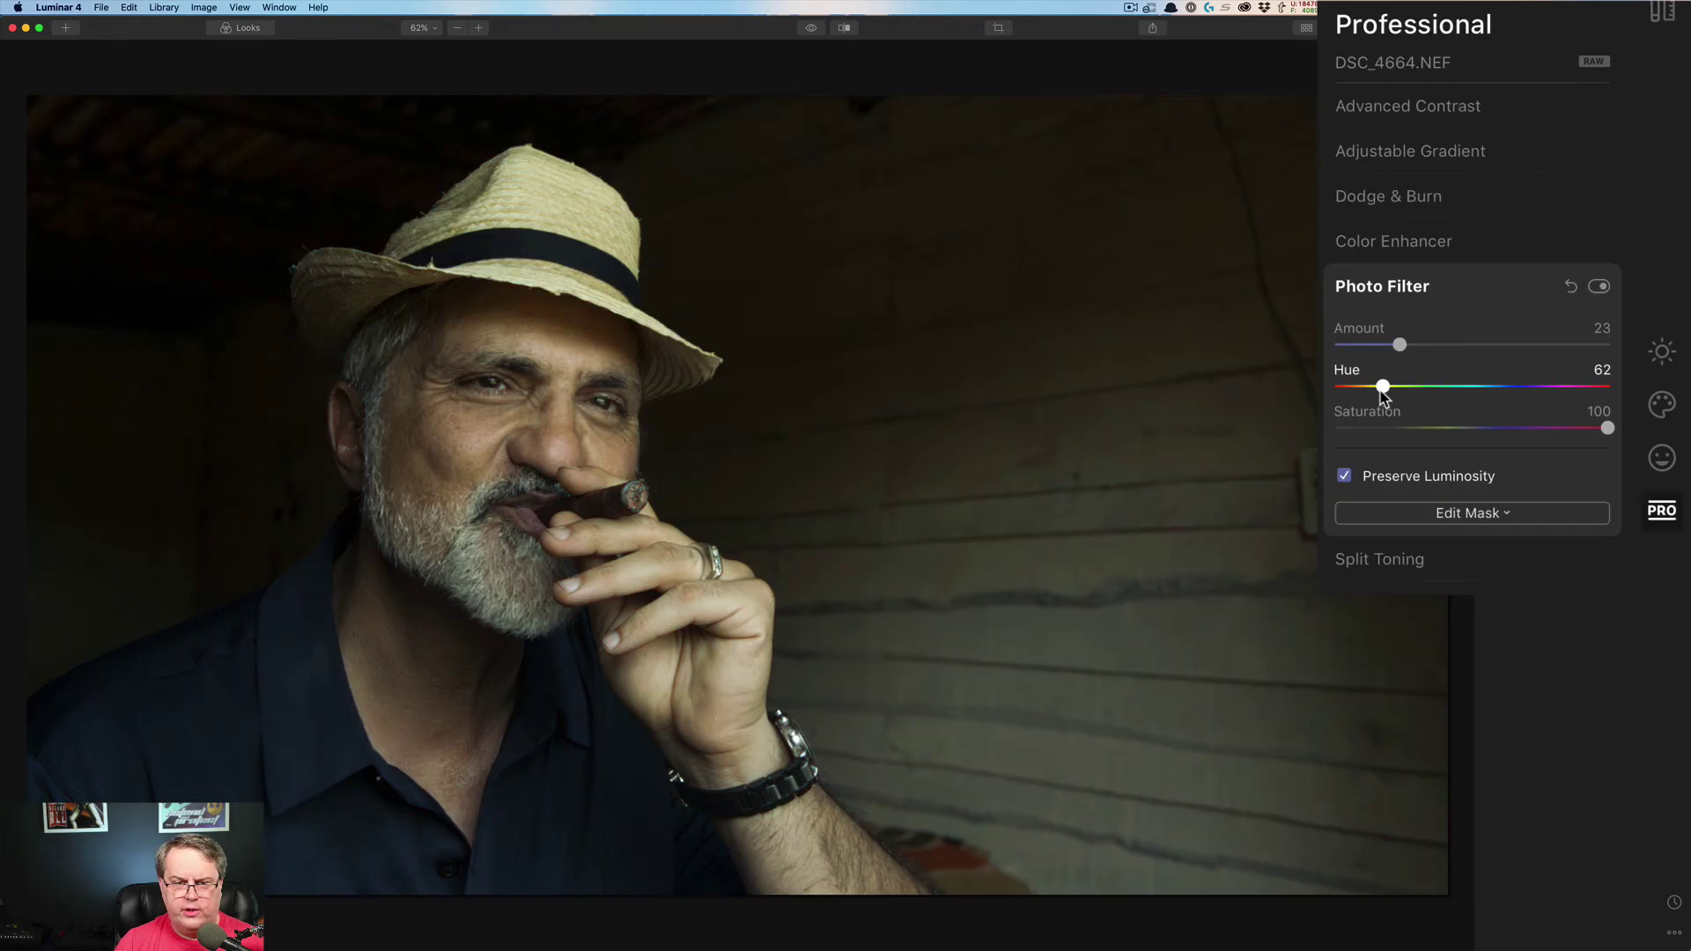
{"action": "left_click_drag", "start_coordinate": [1382, 390], "coordinate": [1384, 390]}
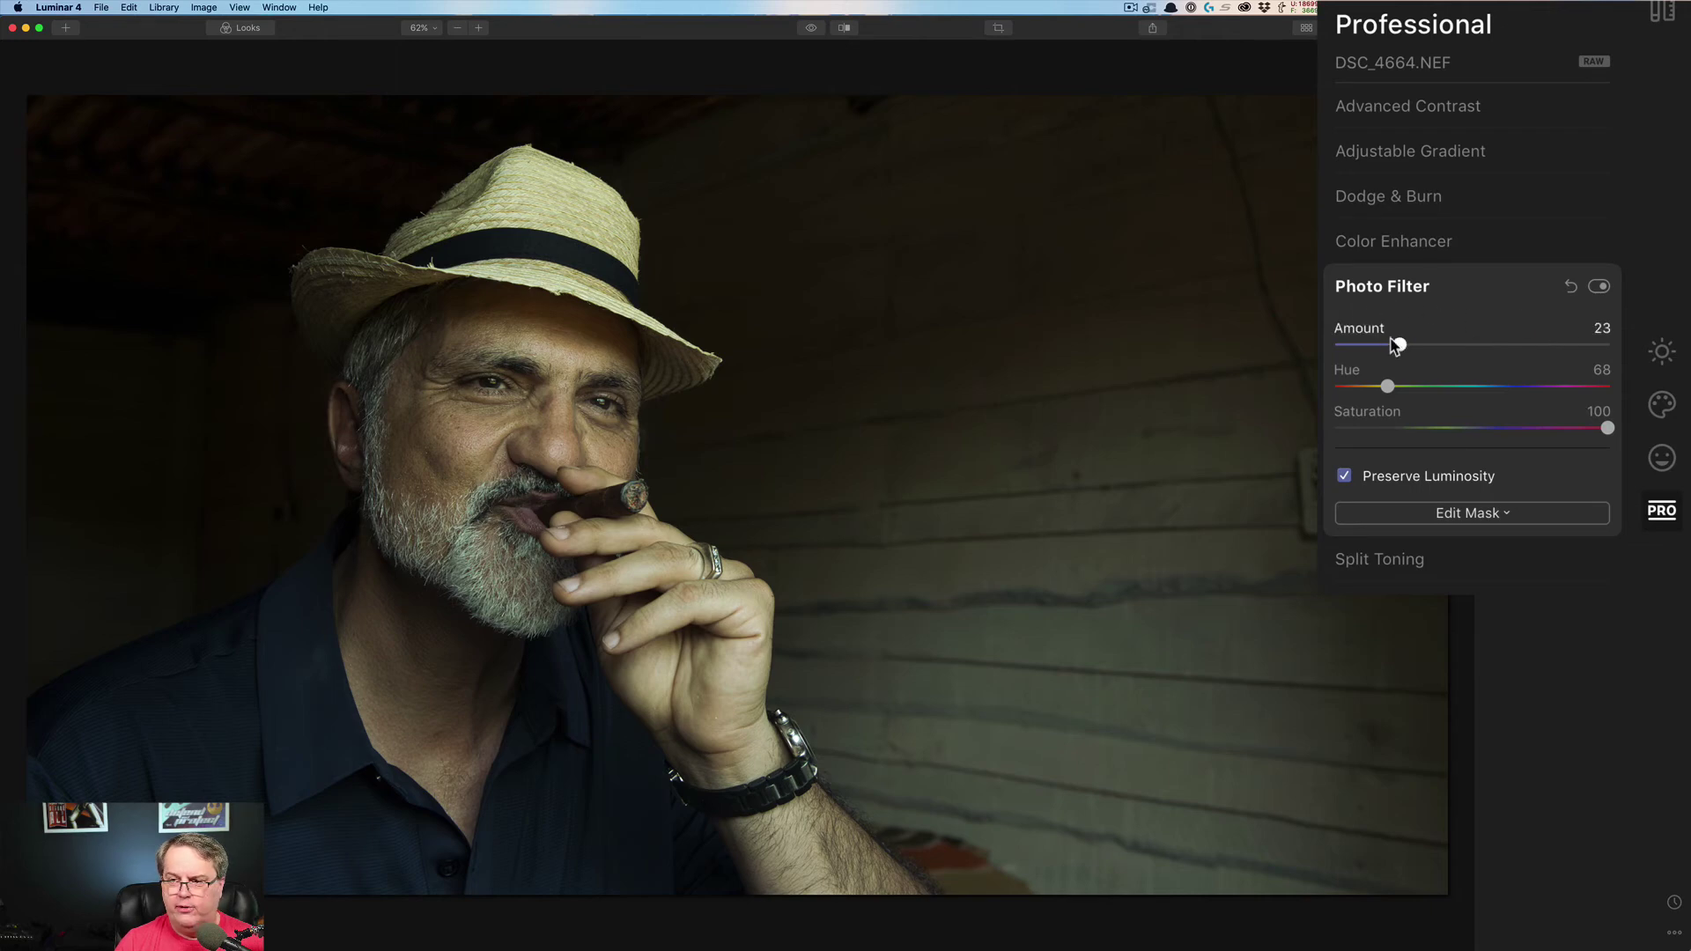
{"action": "left_click_drag", "start_coordinate": [1400, 345], "coordinate": [1364, 345]}
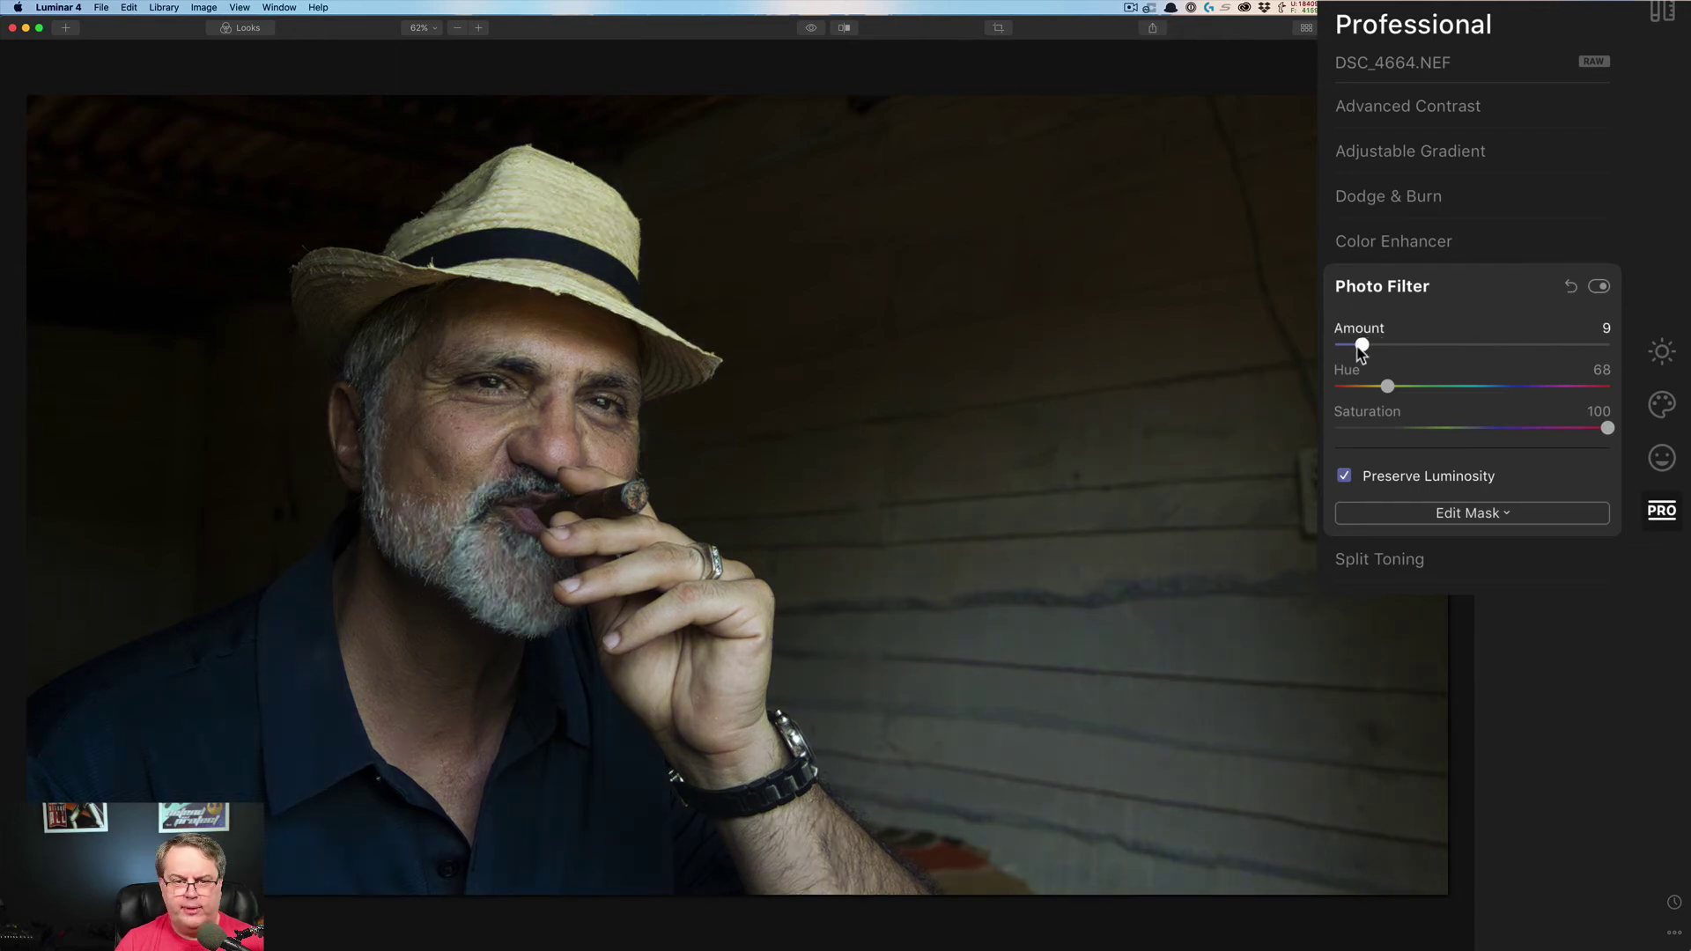
- Try Photo Filter at Hue 68 on the man's portrait with Amount 27 and Saturation 28
{"action": "left_click_drag", "start_coordinate": [1361, 349], "coordinate": [1364, 349]}
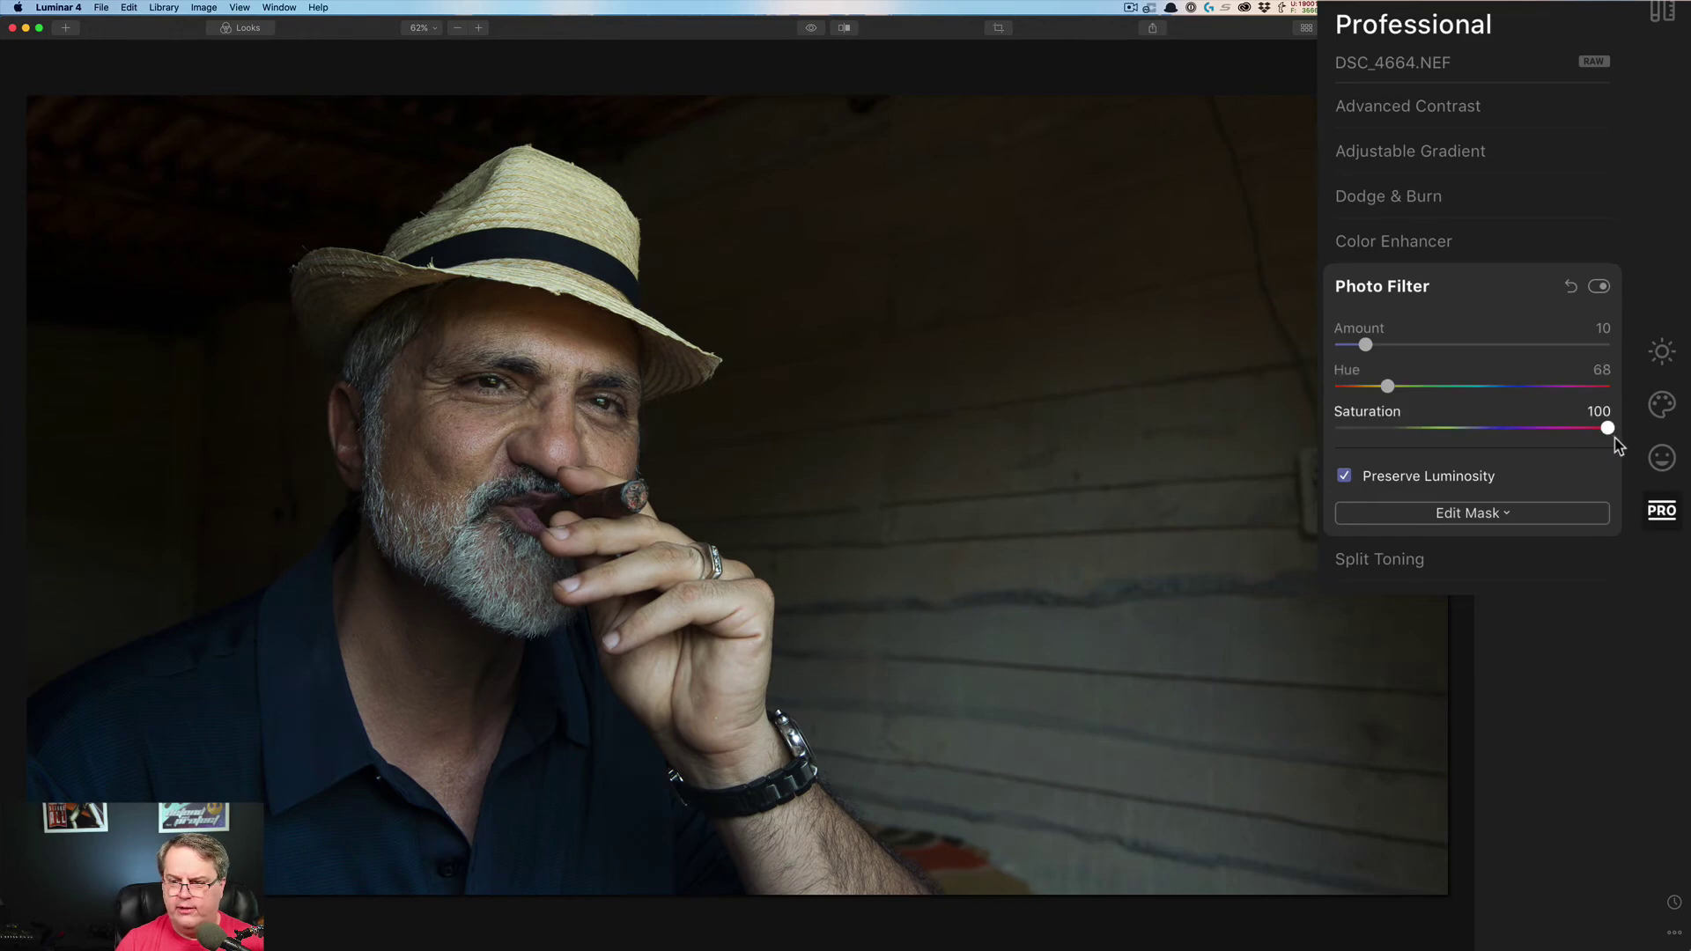
{"action": "left_click_drag", "start_coordinate": [1608, 435], "coordinate": [1497, 441]}
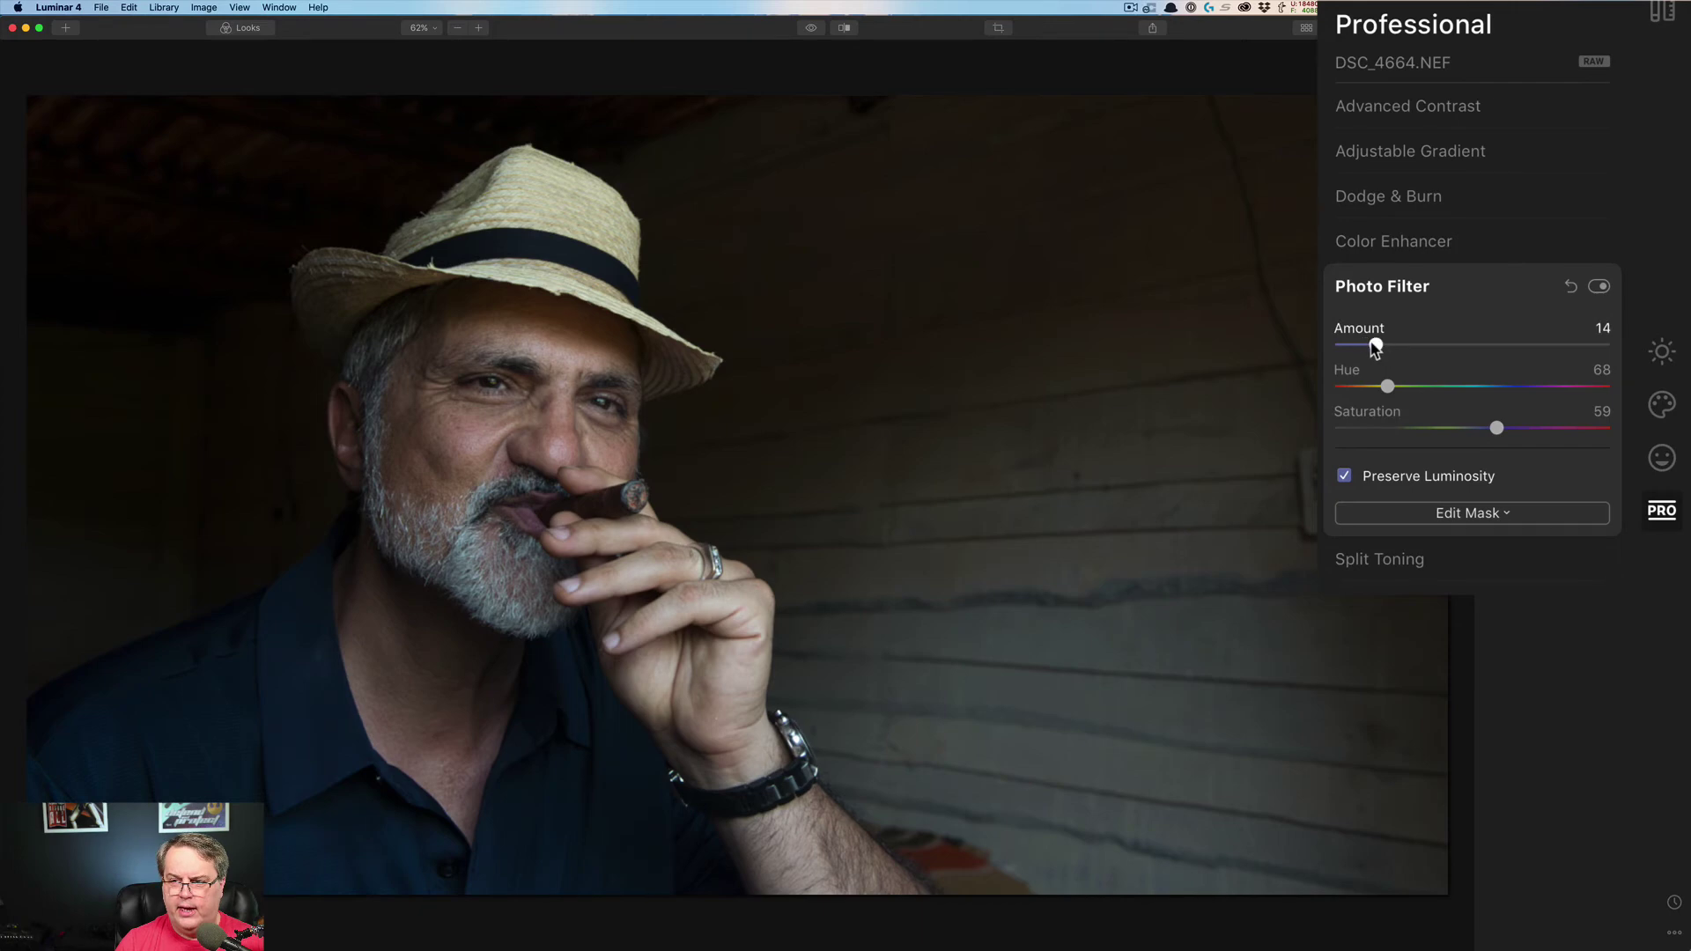
{"action": "left_click_drag", "start_coordinate": [1376, 346], "coordinate": [1446, 345]}
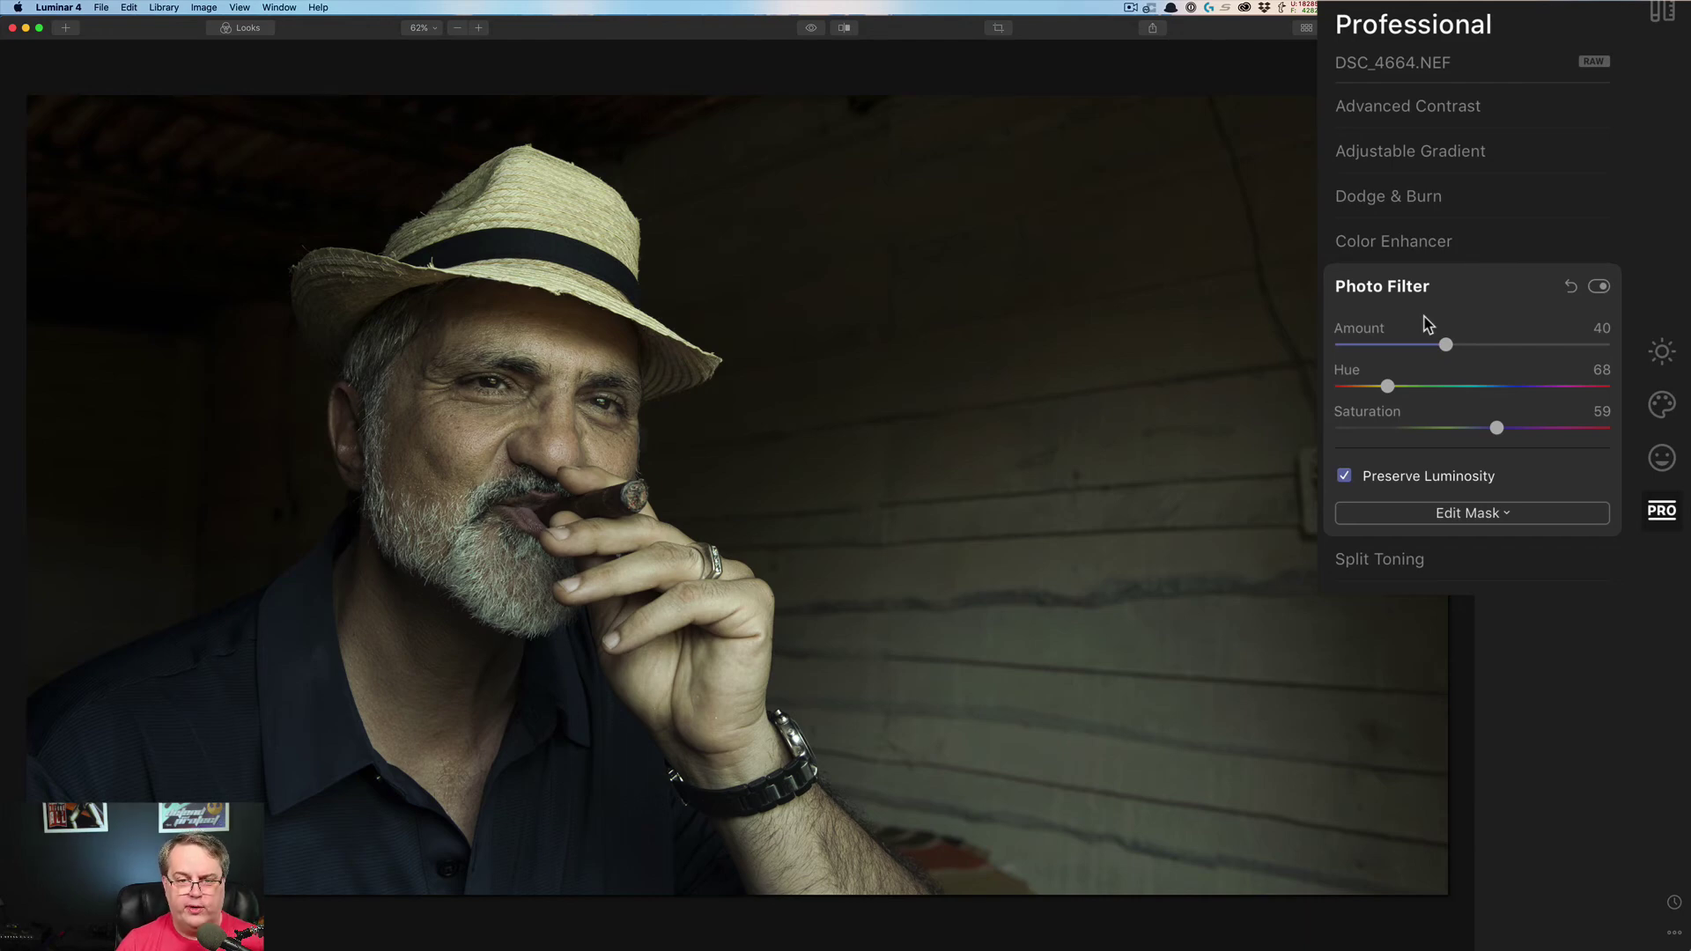
{"action": "left_click_drag", "start_coordinate": [1449, 346], "coordinate": [1412, 346]}
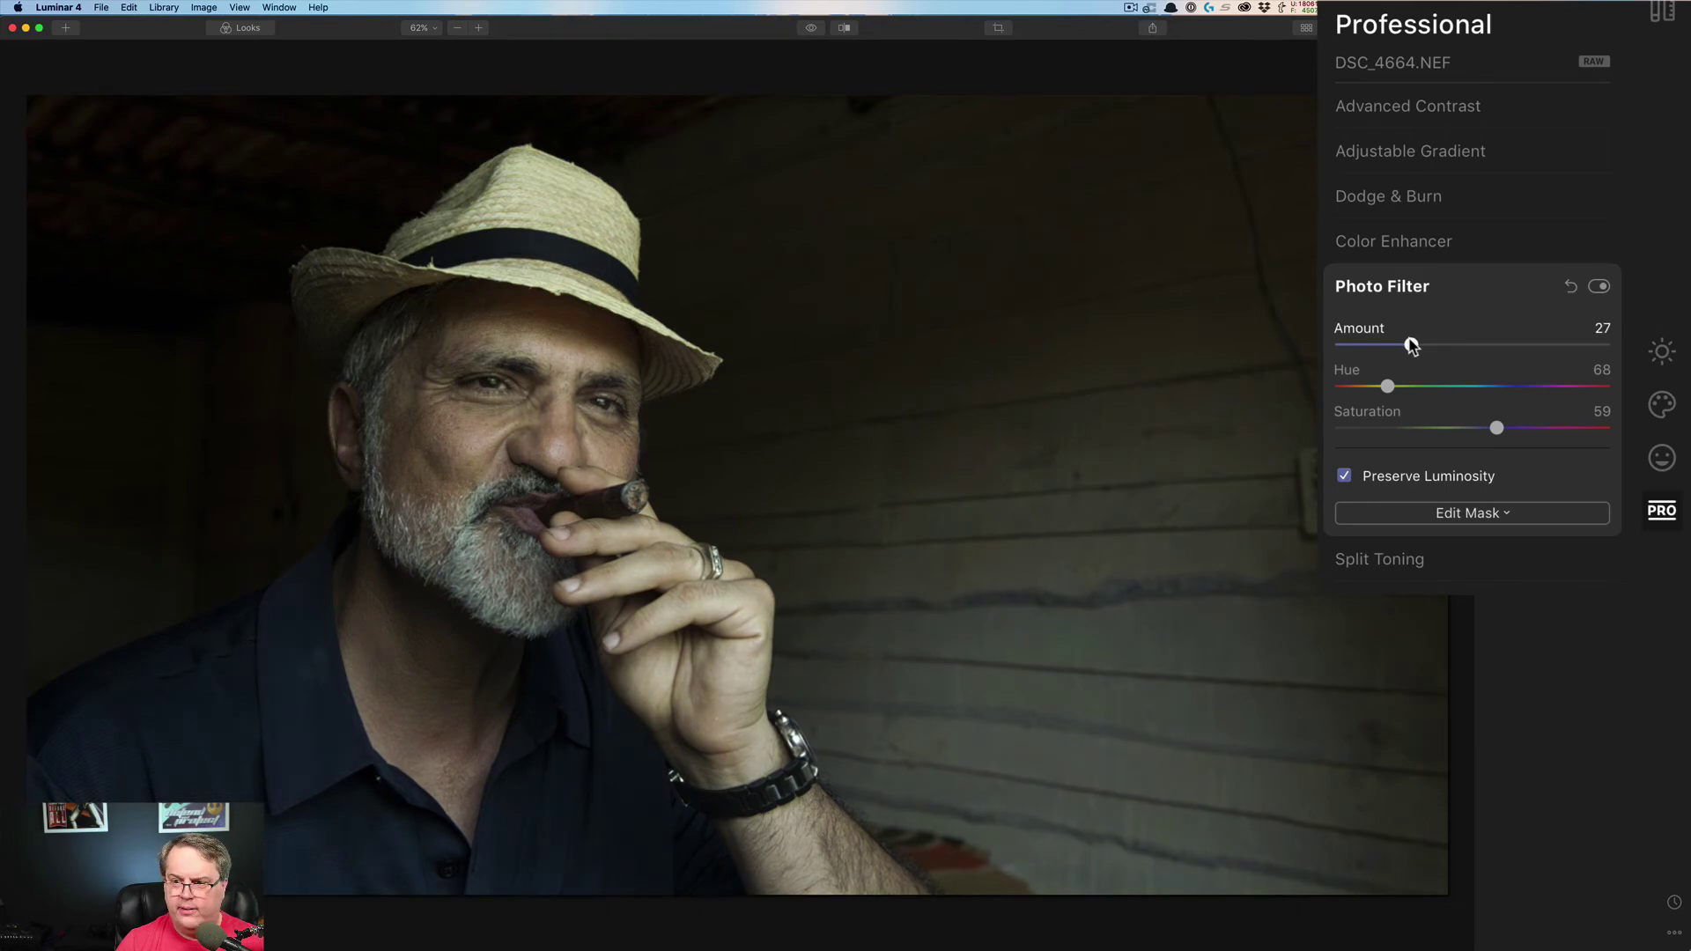
{"action": "left_click_drag", "start_coordinate": [1497, 427], "coordinate": [1355, 428]}
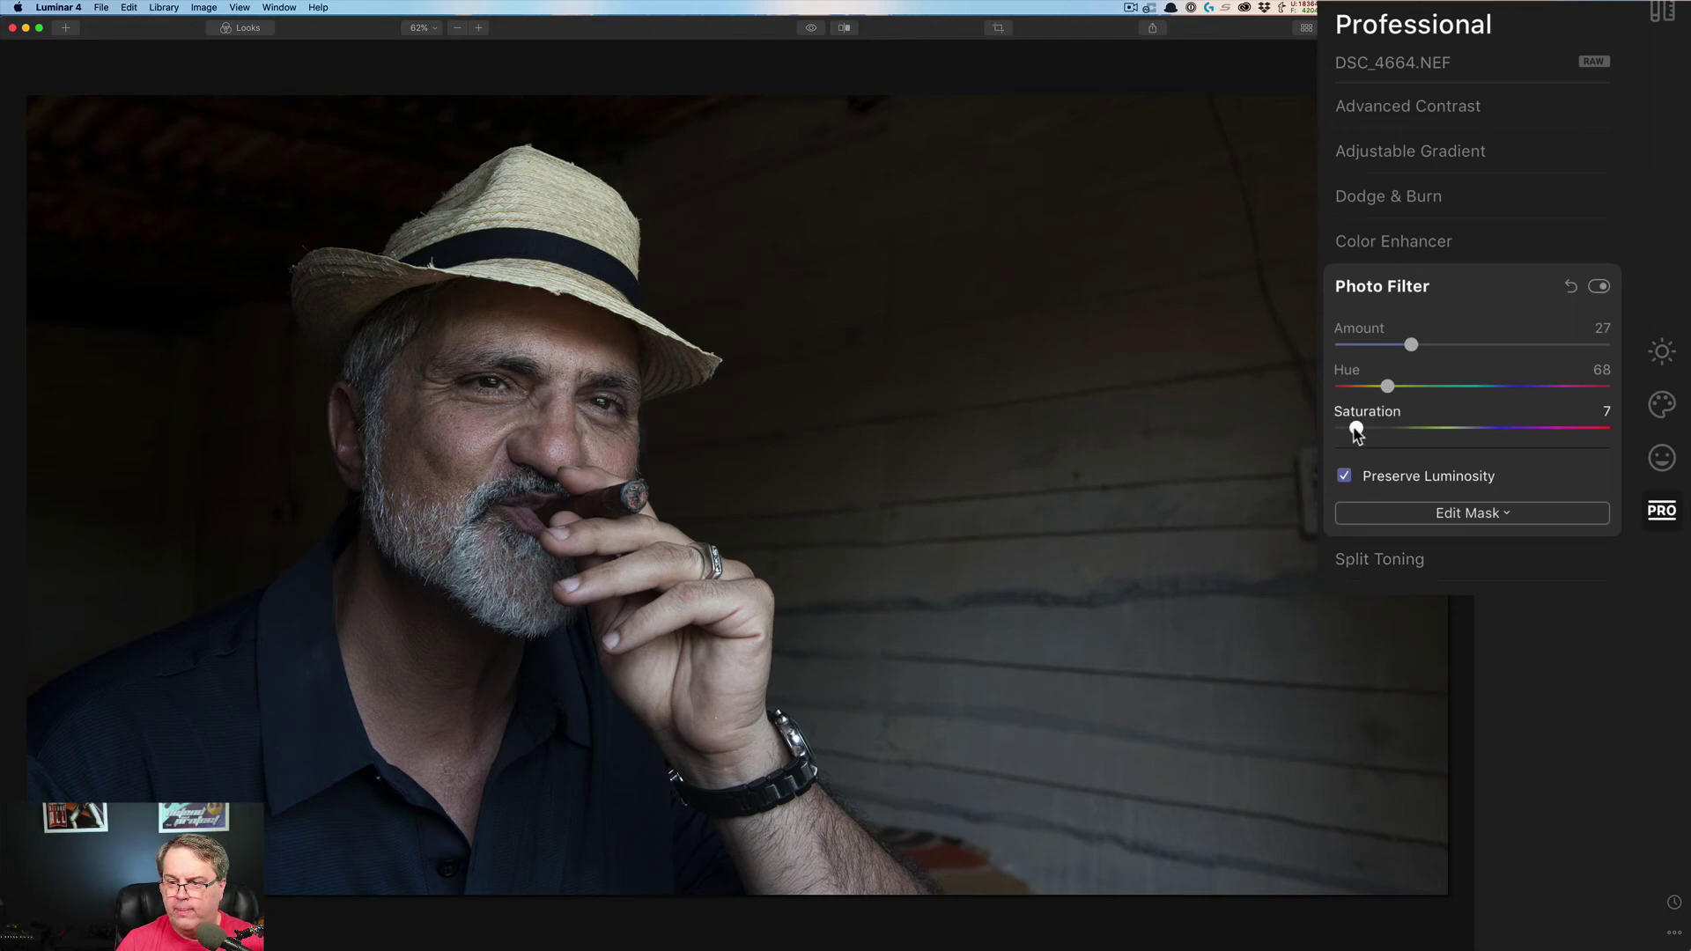
{"action": "left_click_drag", "start_coordinate": [1357, 428], "coordinate": [1414, 430]}
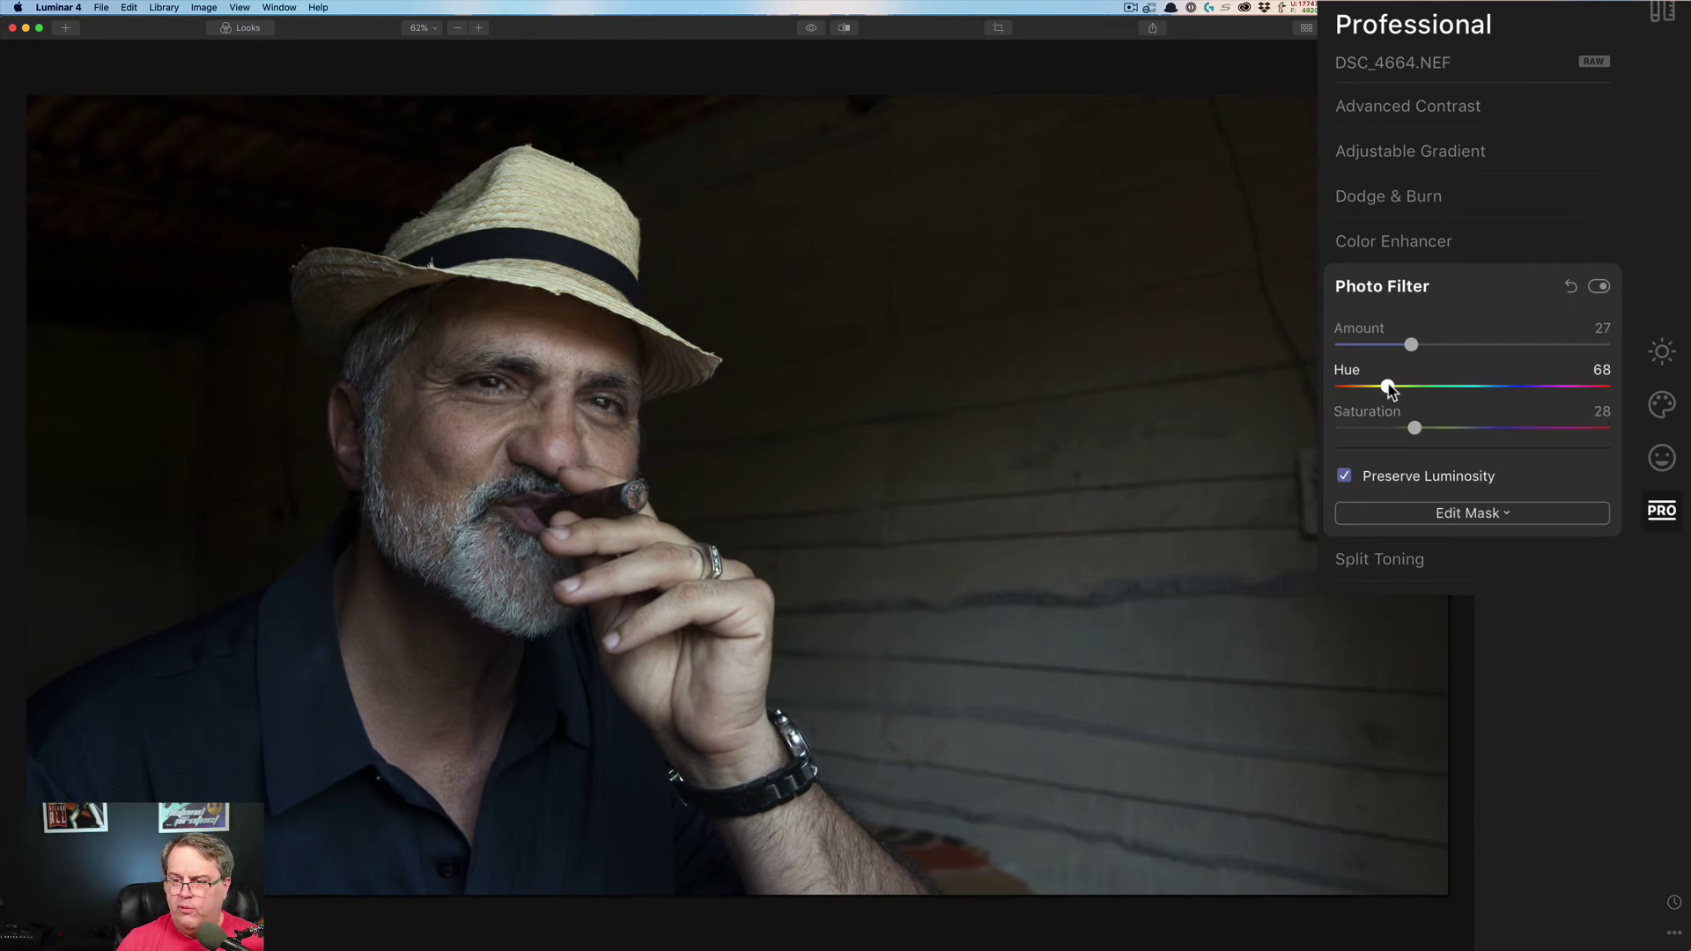
- Shift Photo Filter to a blue tint on the man's portrait with Hue 213, Saturation 28 and Amount 21
{"action": "left_click_drag", "start_coordinate": [1389, 389], "coordinate": [1499, 388]}
{"action": "left_click_drag", "start_coordinate": [1416, 428], "coordinate": [1610, 430]}
{"action": "left_click_drag", "start_coordinate": [1410, 343], "coordinate": [1499, 389]}
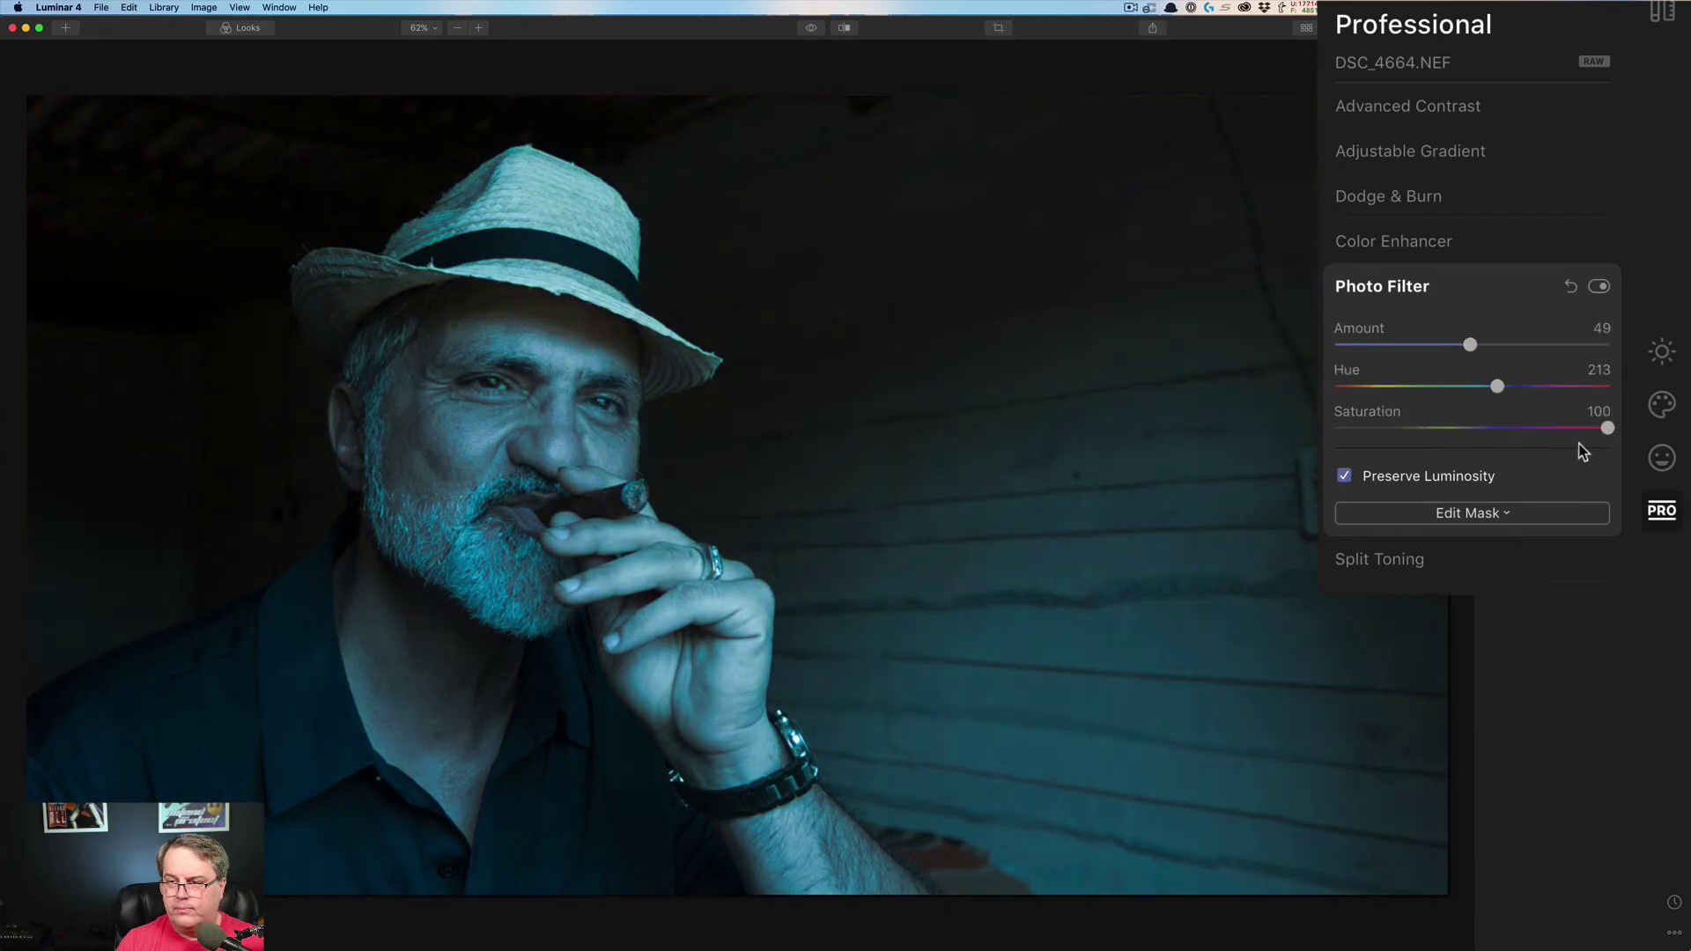
{"action": "left_click_drag", "start_coordinate": [1604, 428], "coordinate": [1411, 429]}
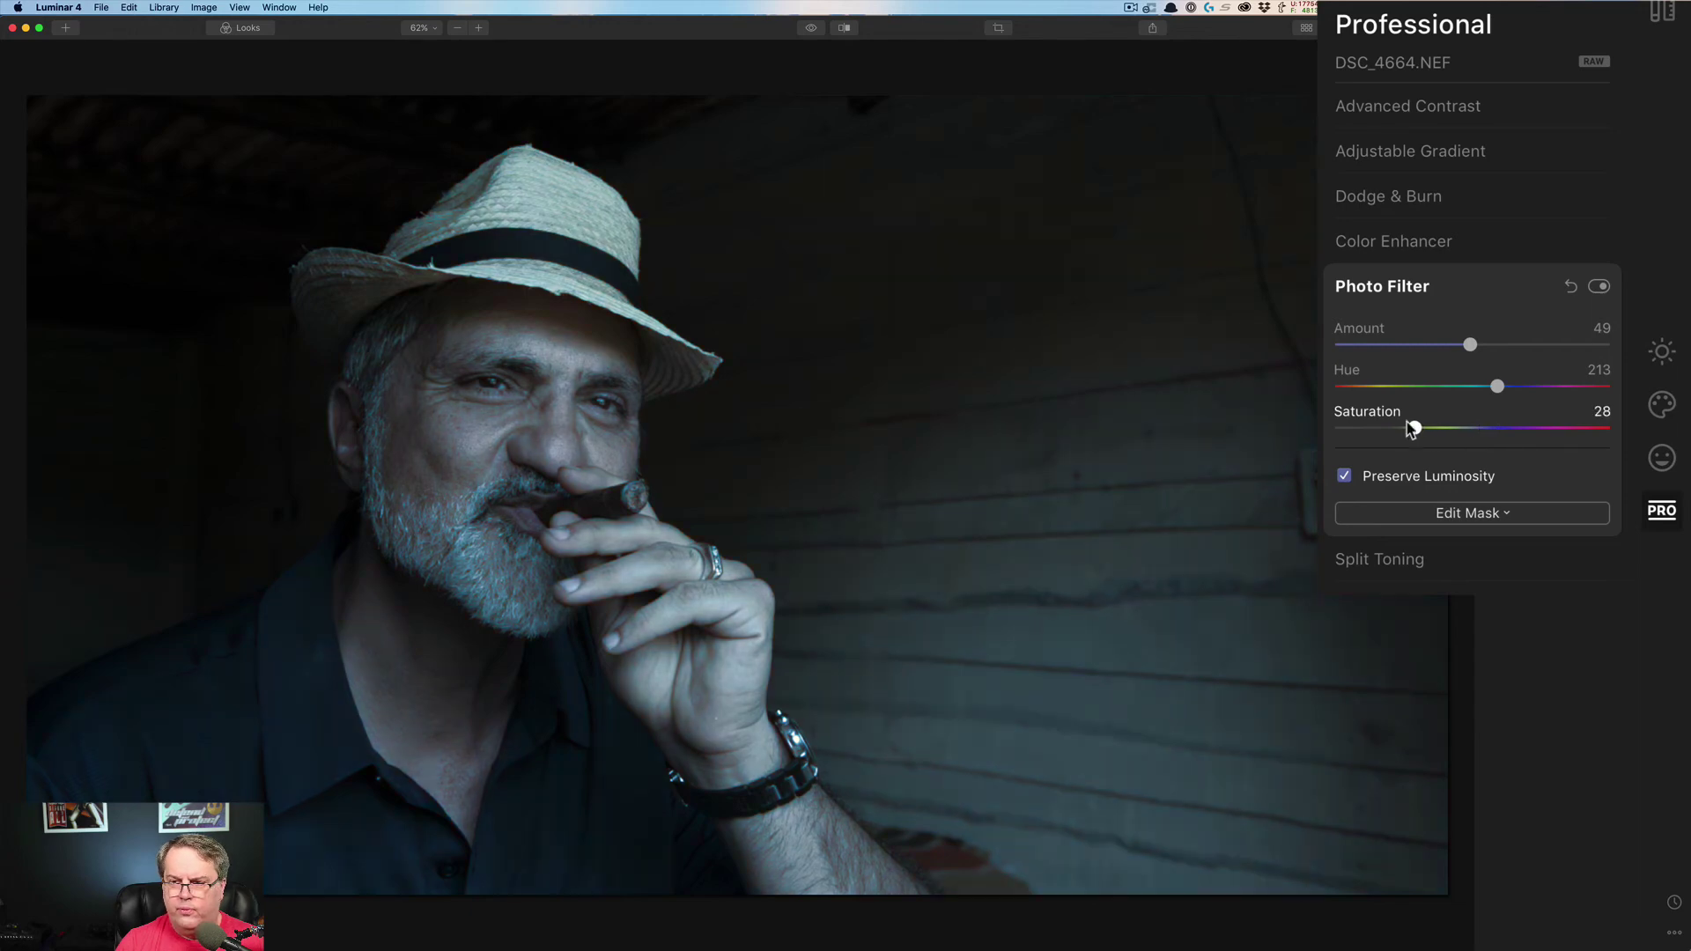
{"action": "left_click", "coordinate": [1411, 346]}
{"action": "left_click_drag", "start_coordinate": [1410, 347], "coordinate": [1392, 352]}
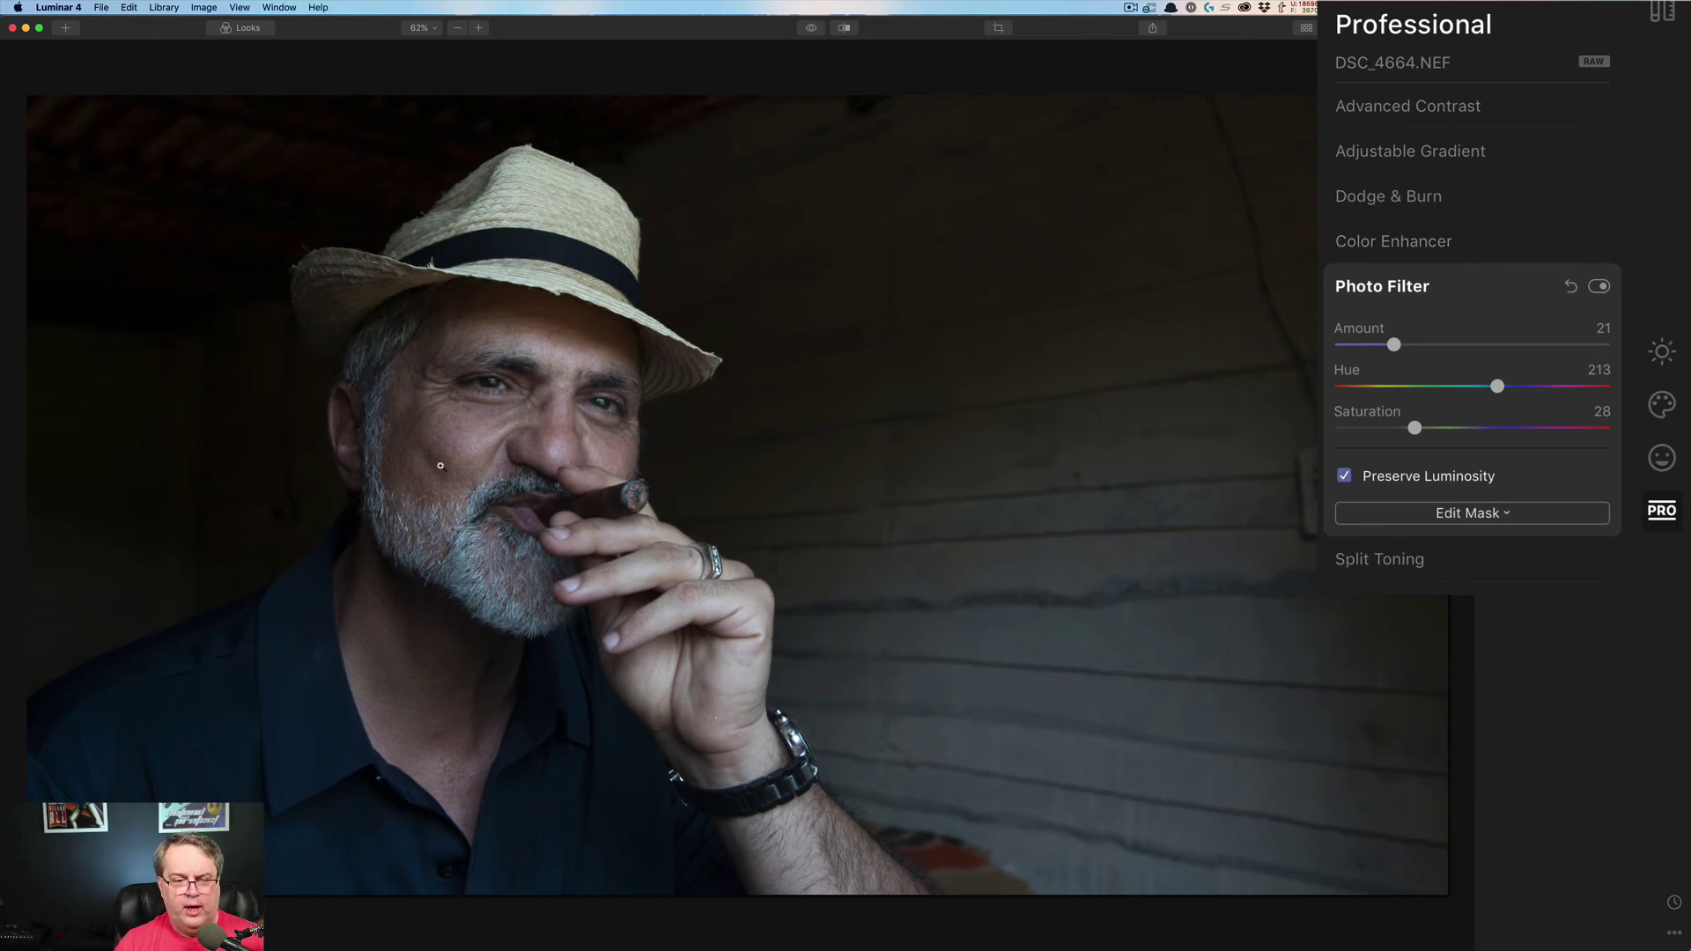
- Add a radial mask over the man's face to Photo Filter and invert it so the filter affects only the face
{"action": "left_click", "coordinate": [1483, 516]}
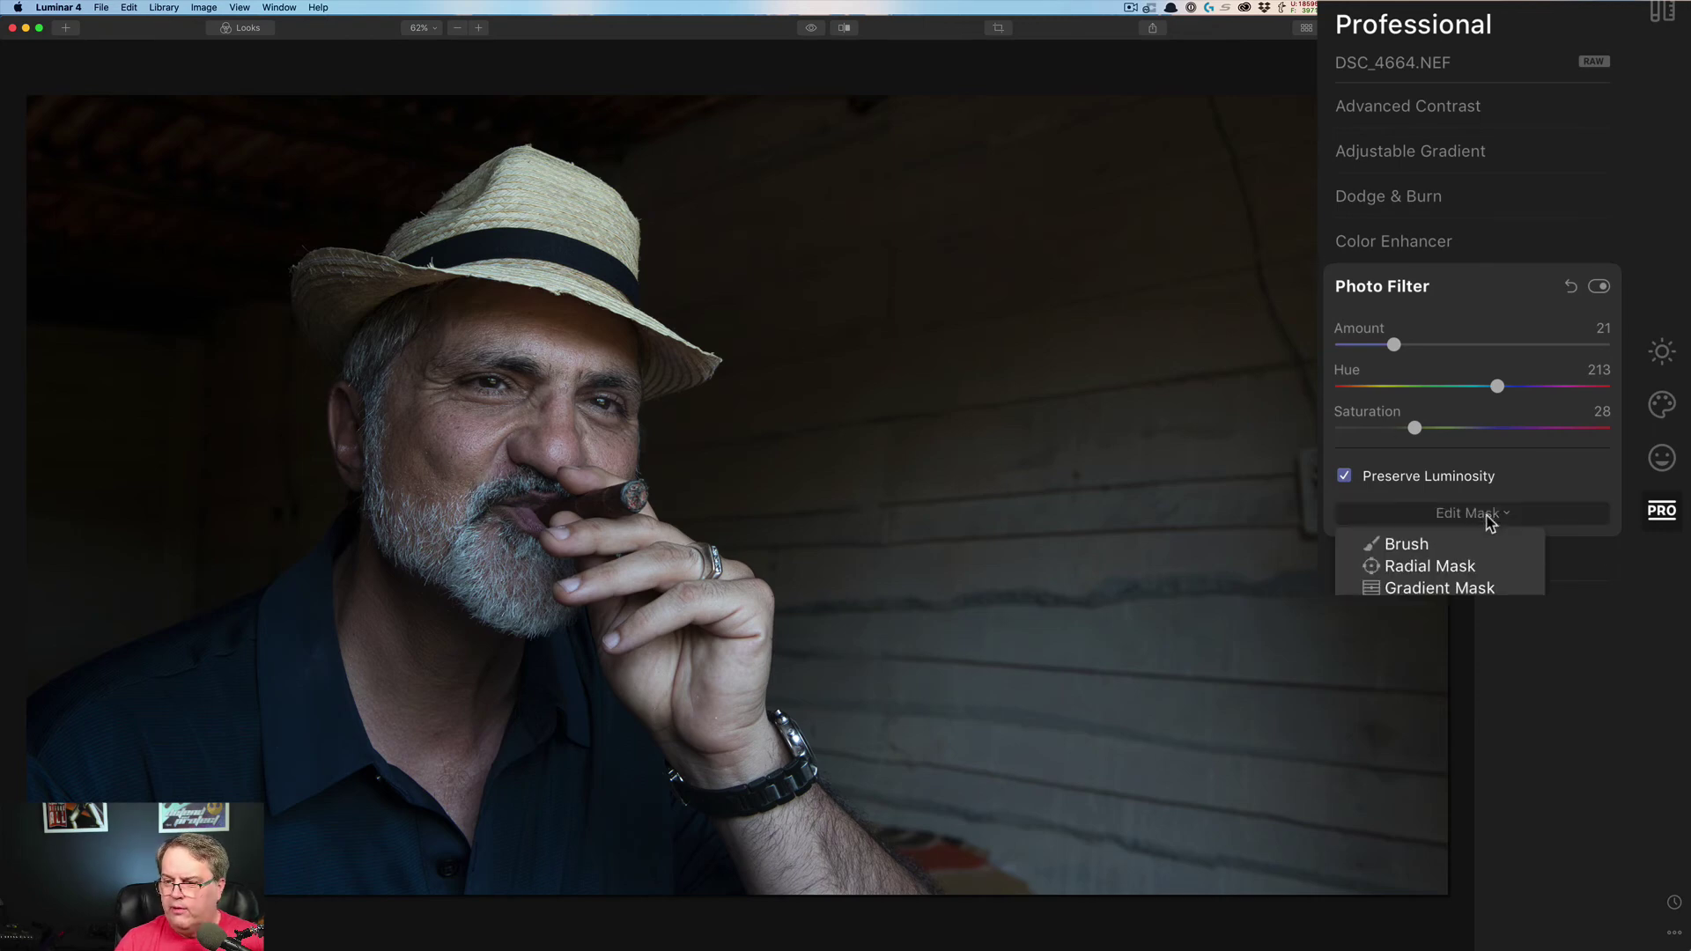
{"action": "left_click", "coordinate": [1459, 569]}
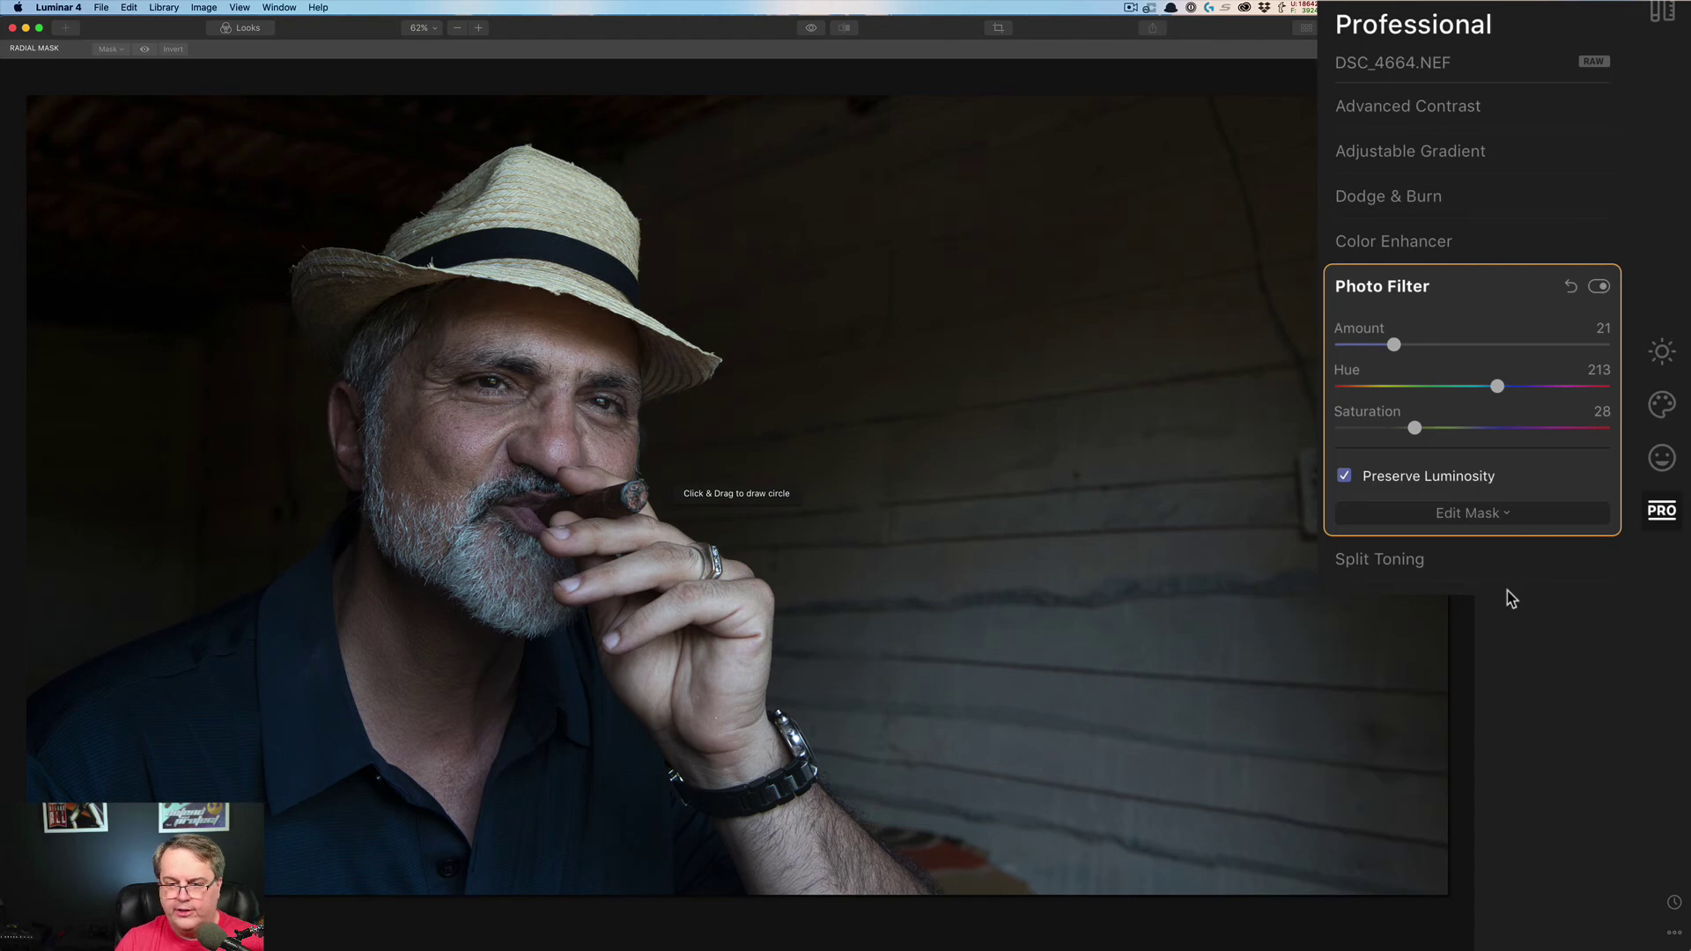
{"action": "left_click_drag", "start_coordinate": [453, 408], "coordinate": [586, 539]}
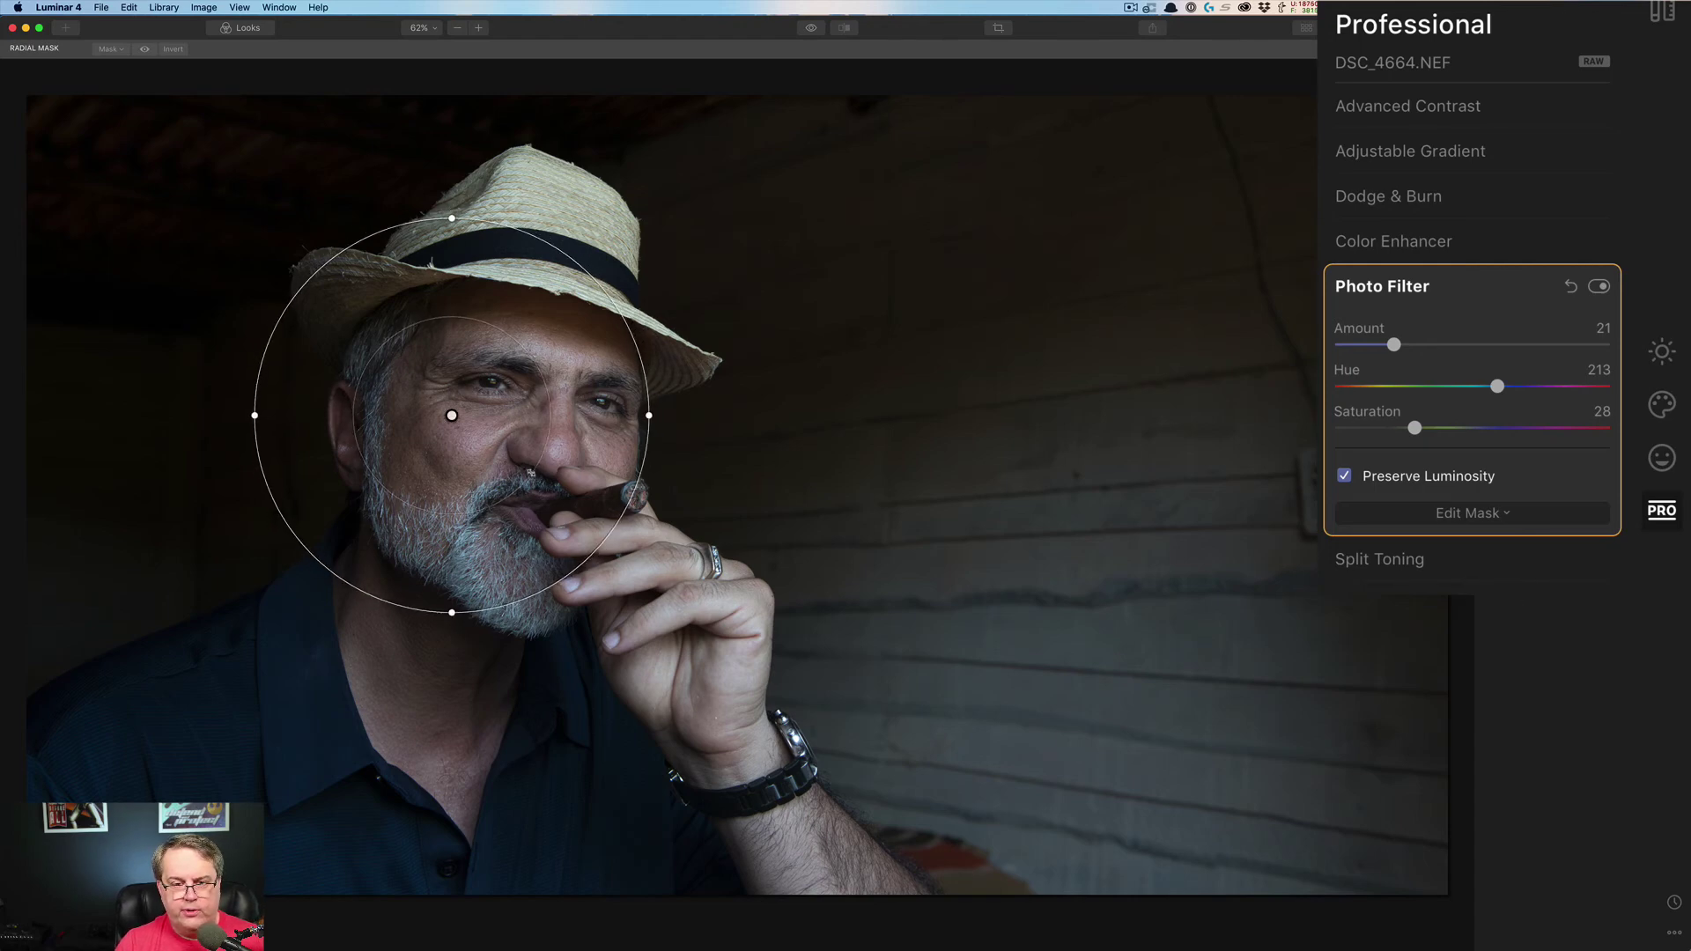
{"action": "left_click_drag", "start_coordinate": [453, 408], "coordinate": [510, 460]}
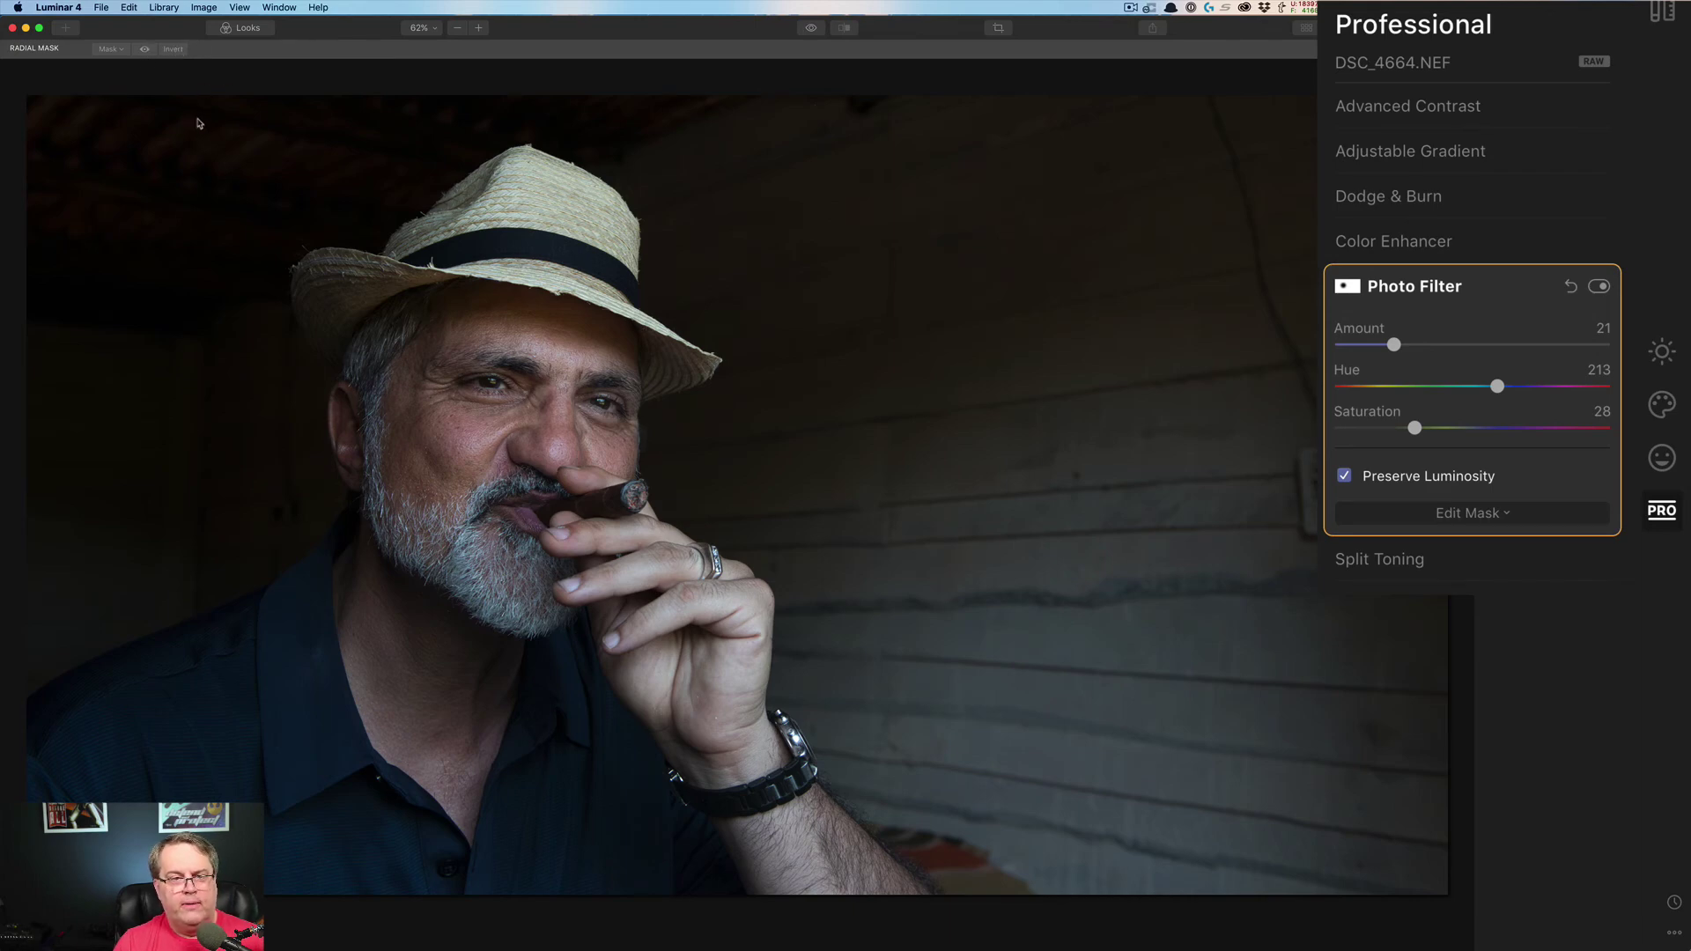
{"action": "left_click", "coordinate": [144, 48]}
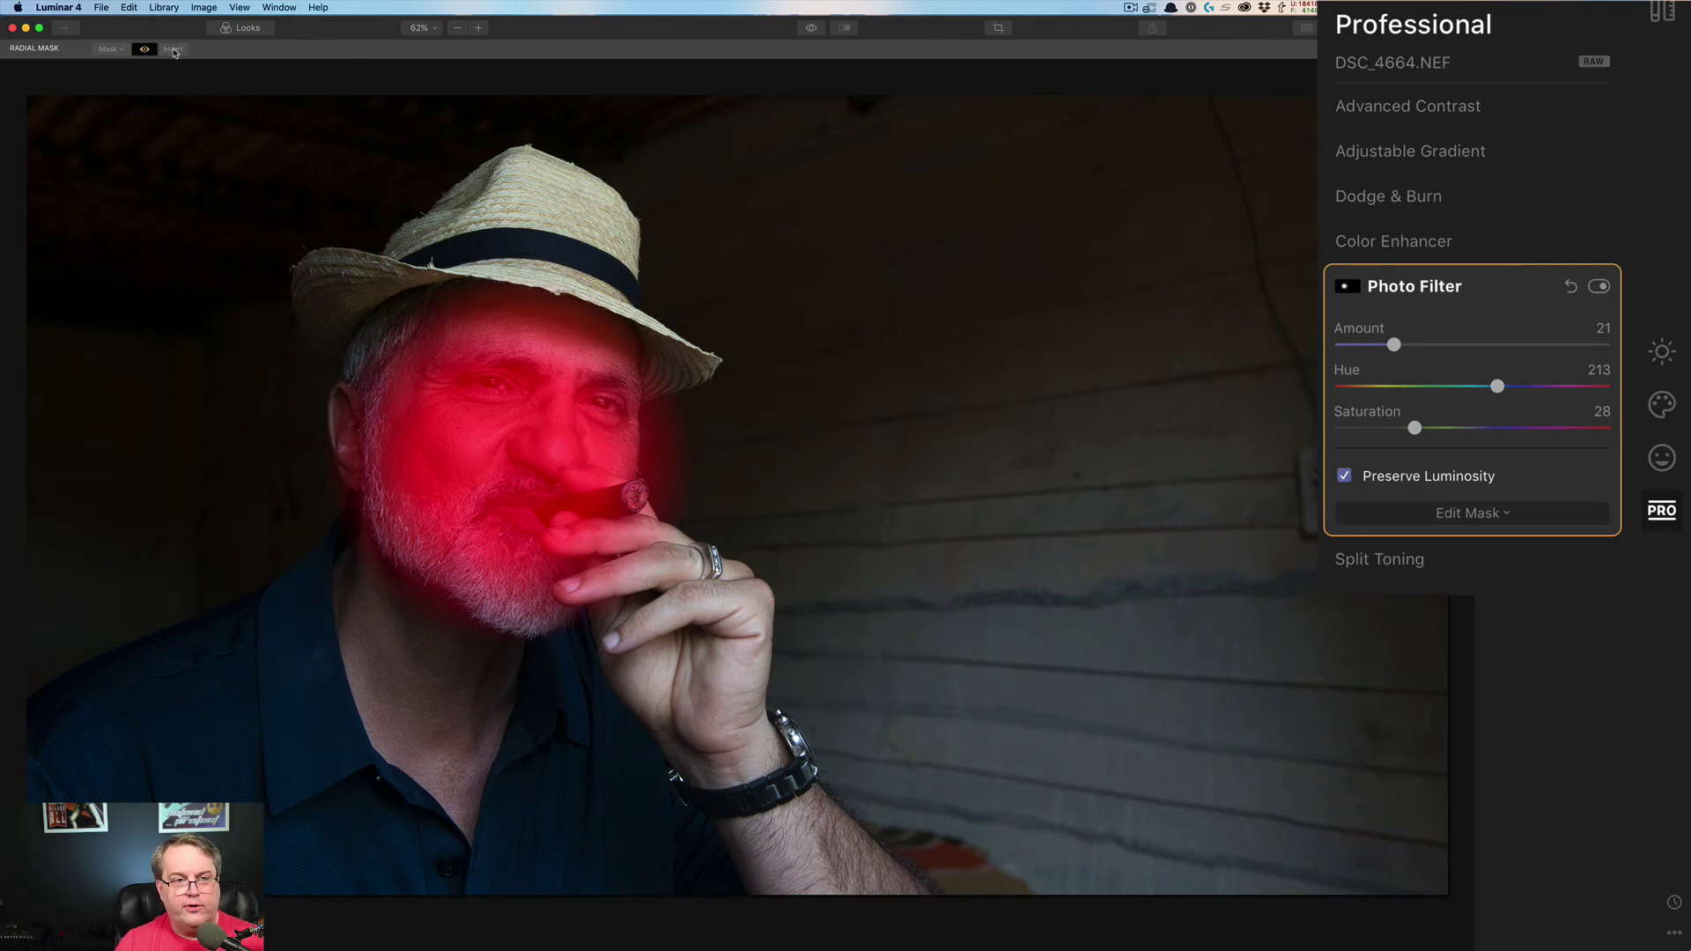
{"action": "left_click", "coordinate": [175, 50]}
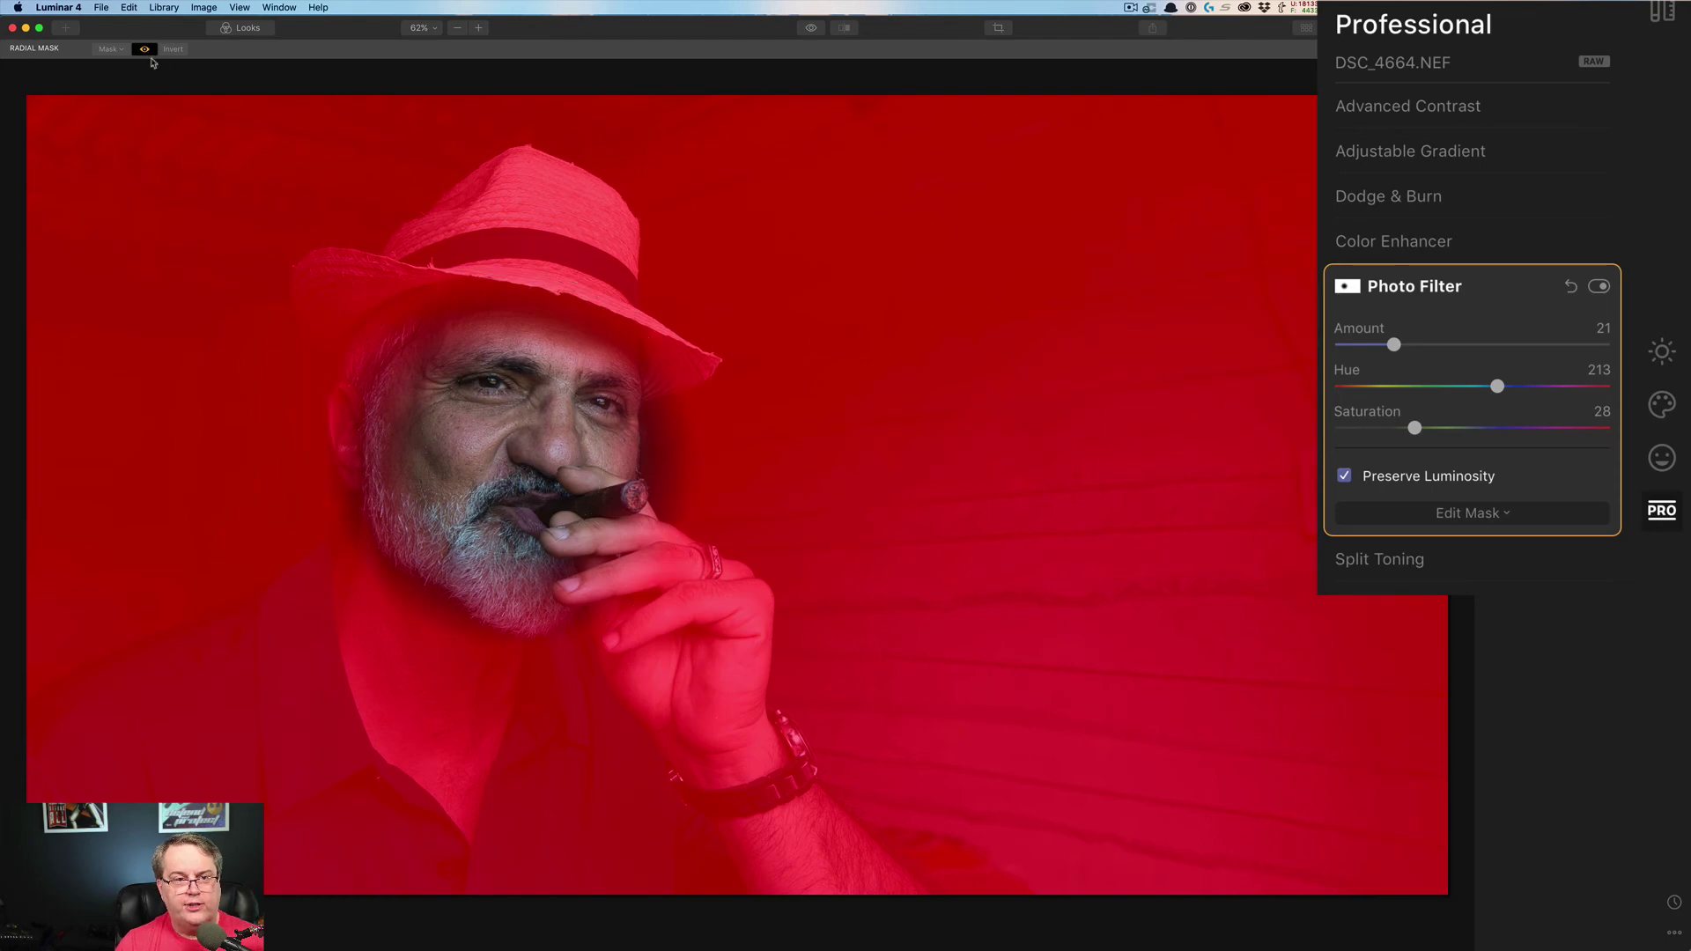
{"action": "left_click", "coordinate": [142, 50]}
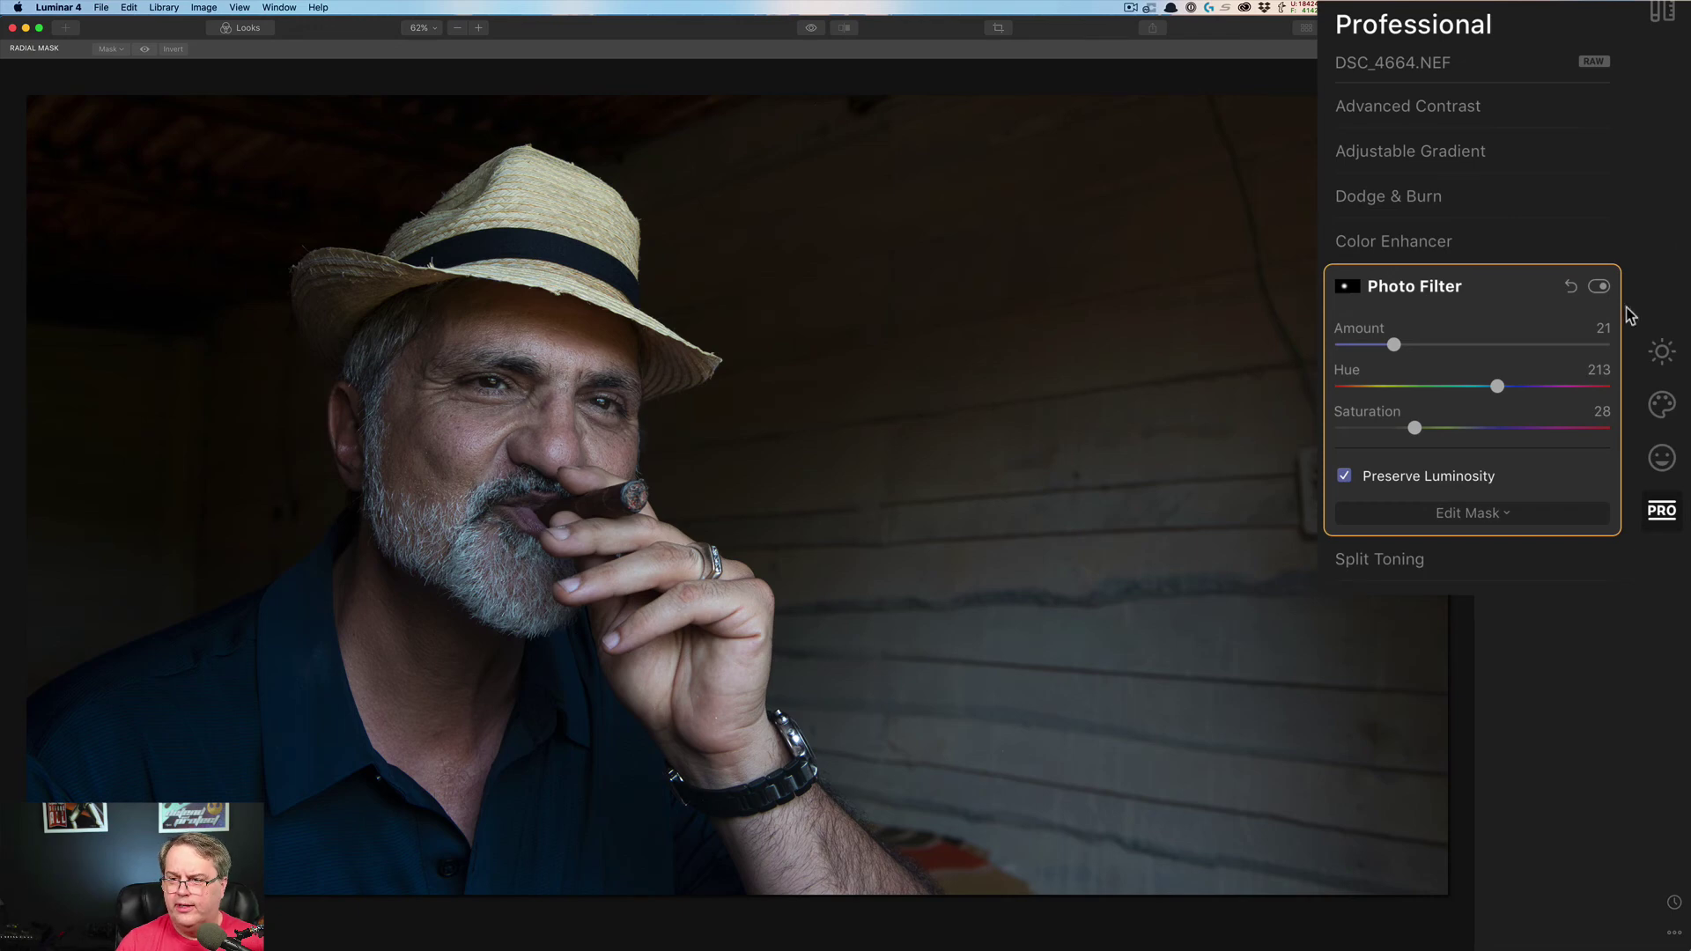
- Compare the man's portrait with and without the masked Photo Filter, including a split before/after view
{"action": "left_click", "coordinate": [1598, 287]}
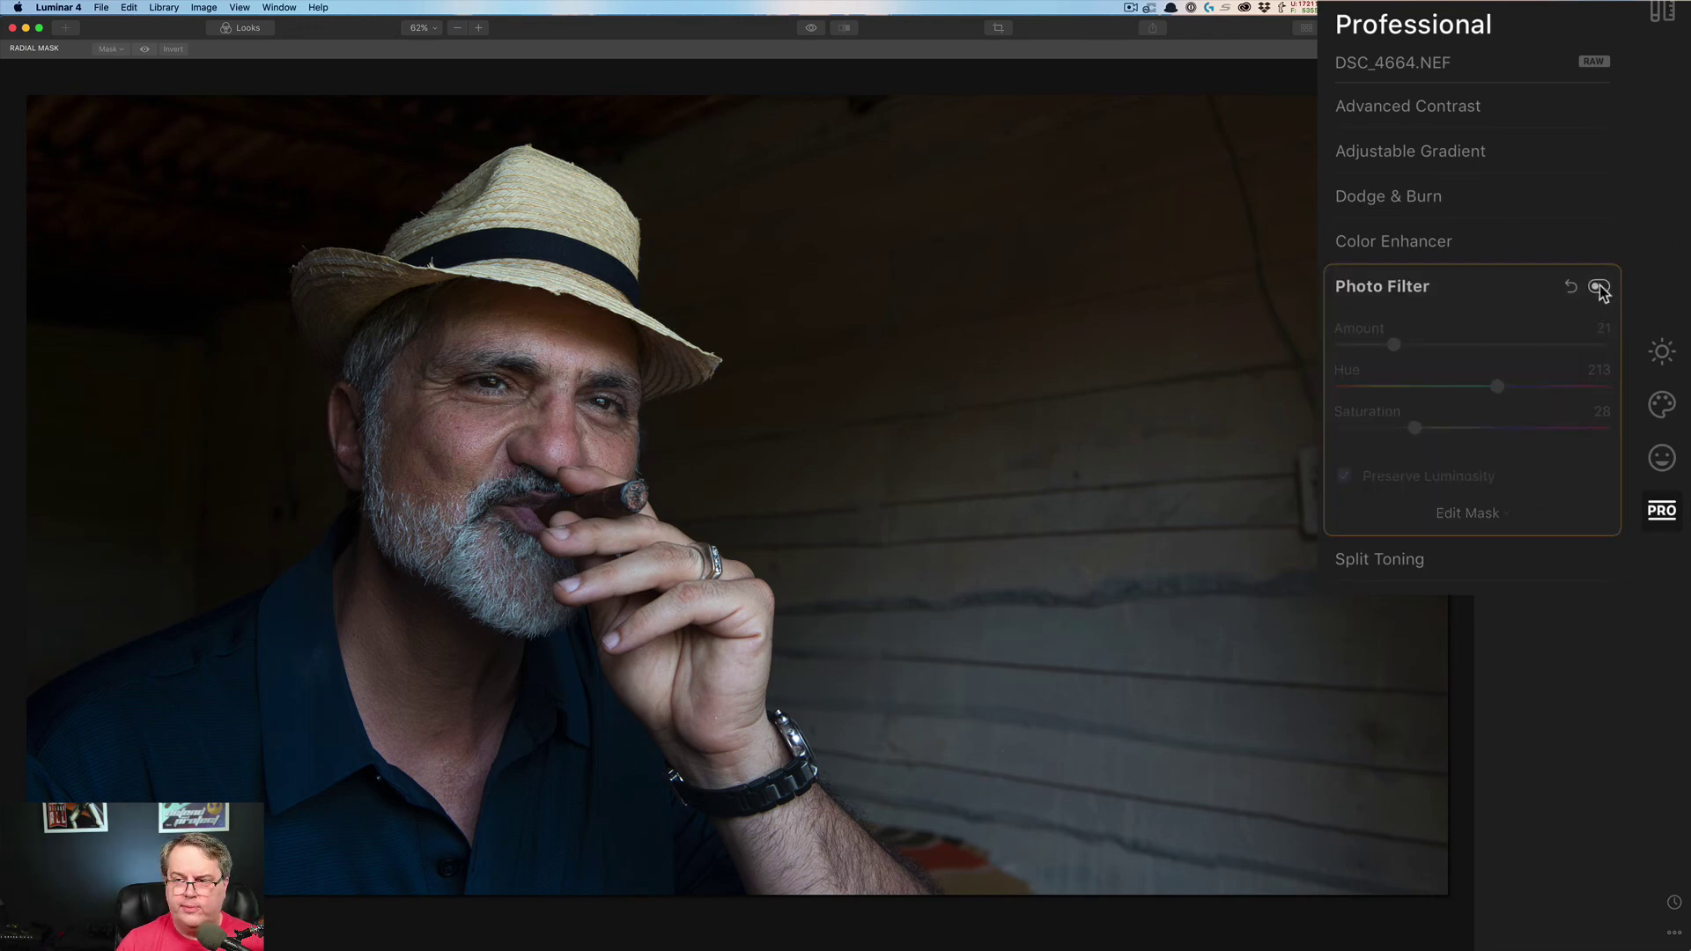
{"action": "left_click", "coordinate": [1599, 287]}
{"action": "left_click", "coordinate": [811, 31]}
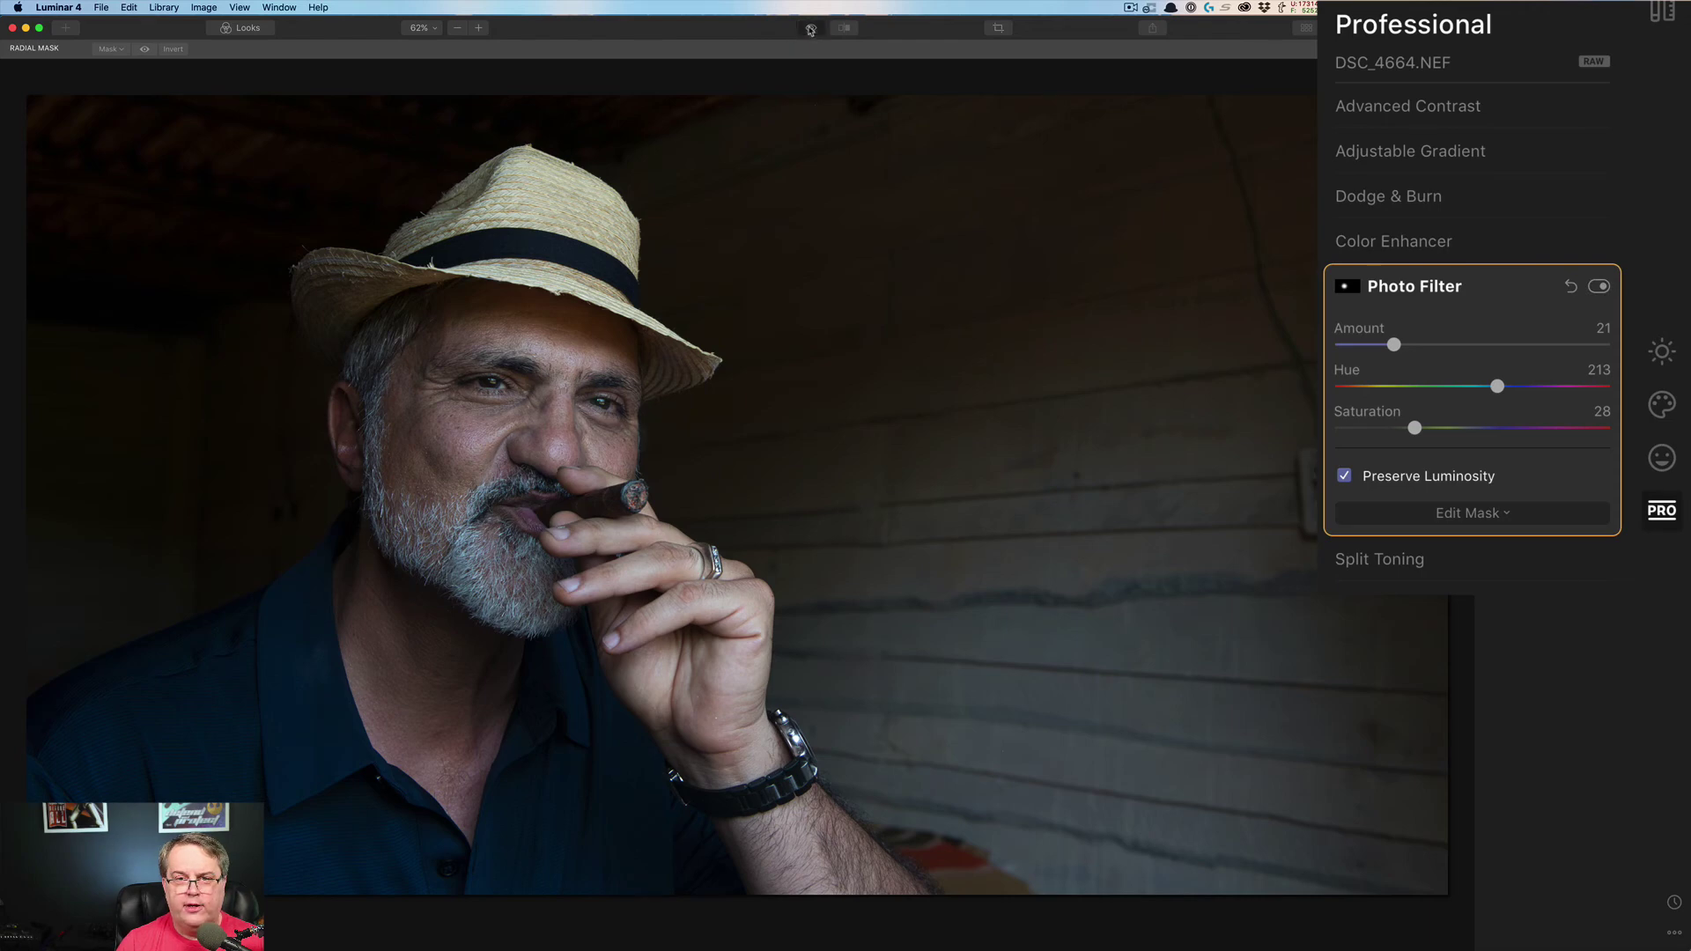
{"action": "left_click", "coordinate": [844, 28]}
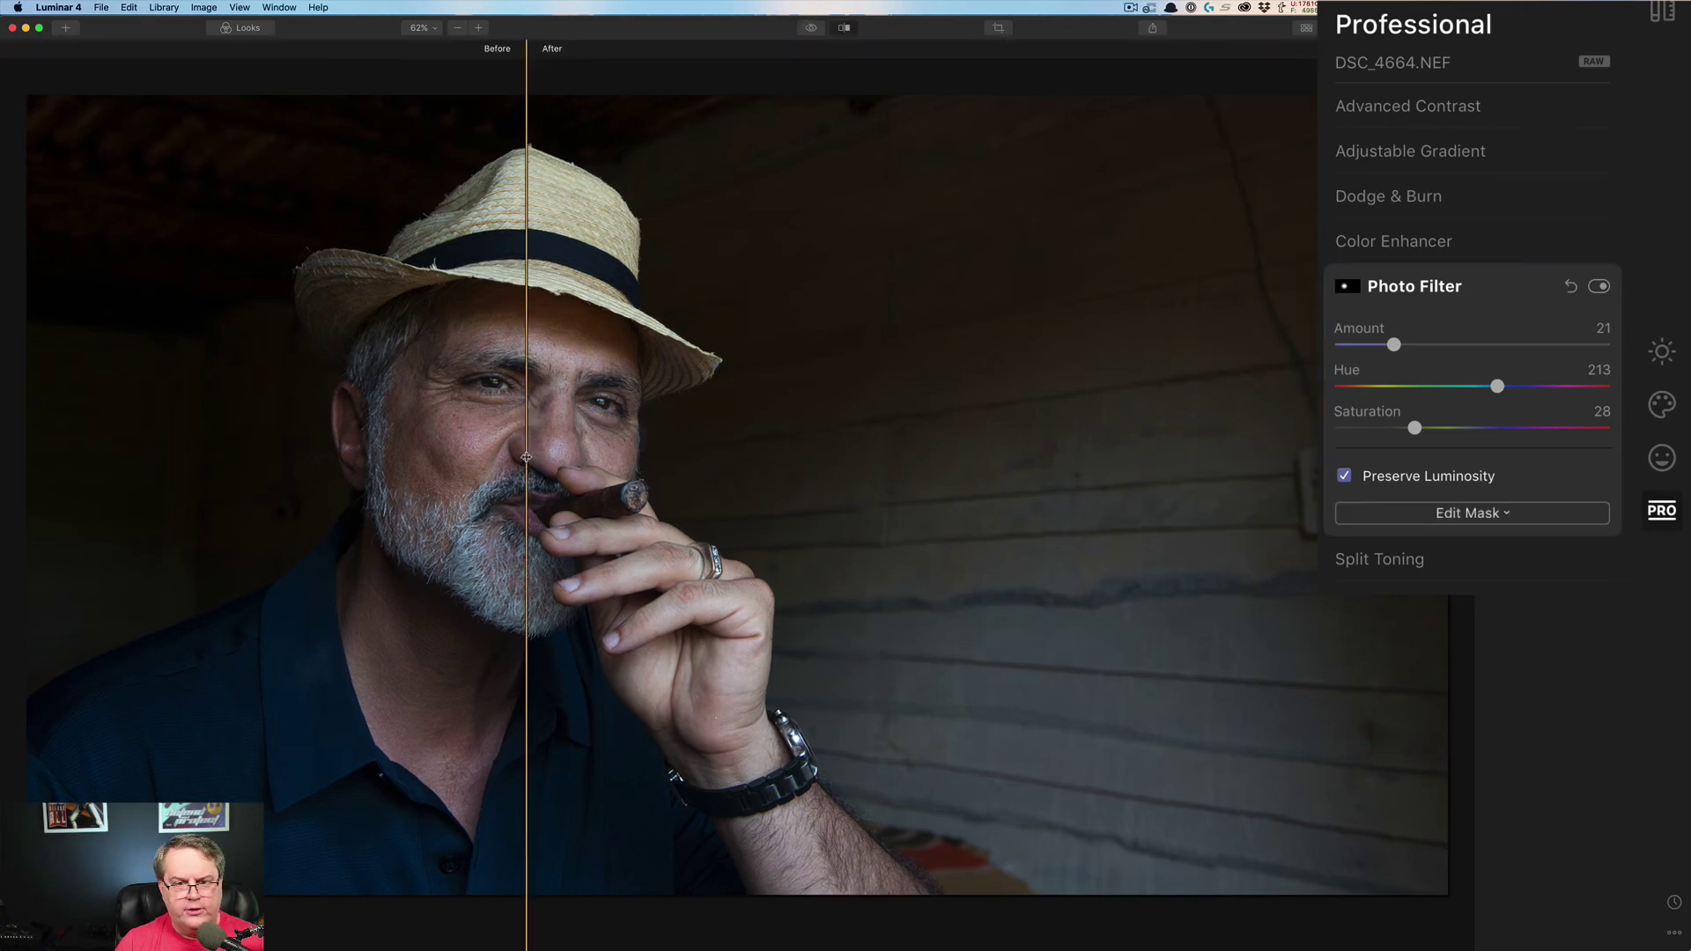
{"action": "left_click_drag", "start_coordinate": [525, 458], "coordinate": [281, 488]}
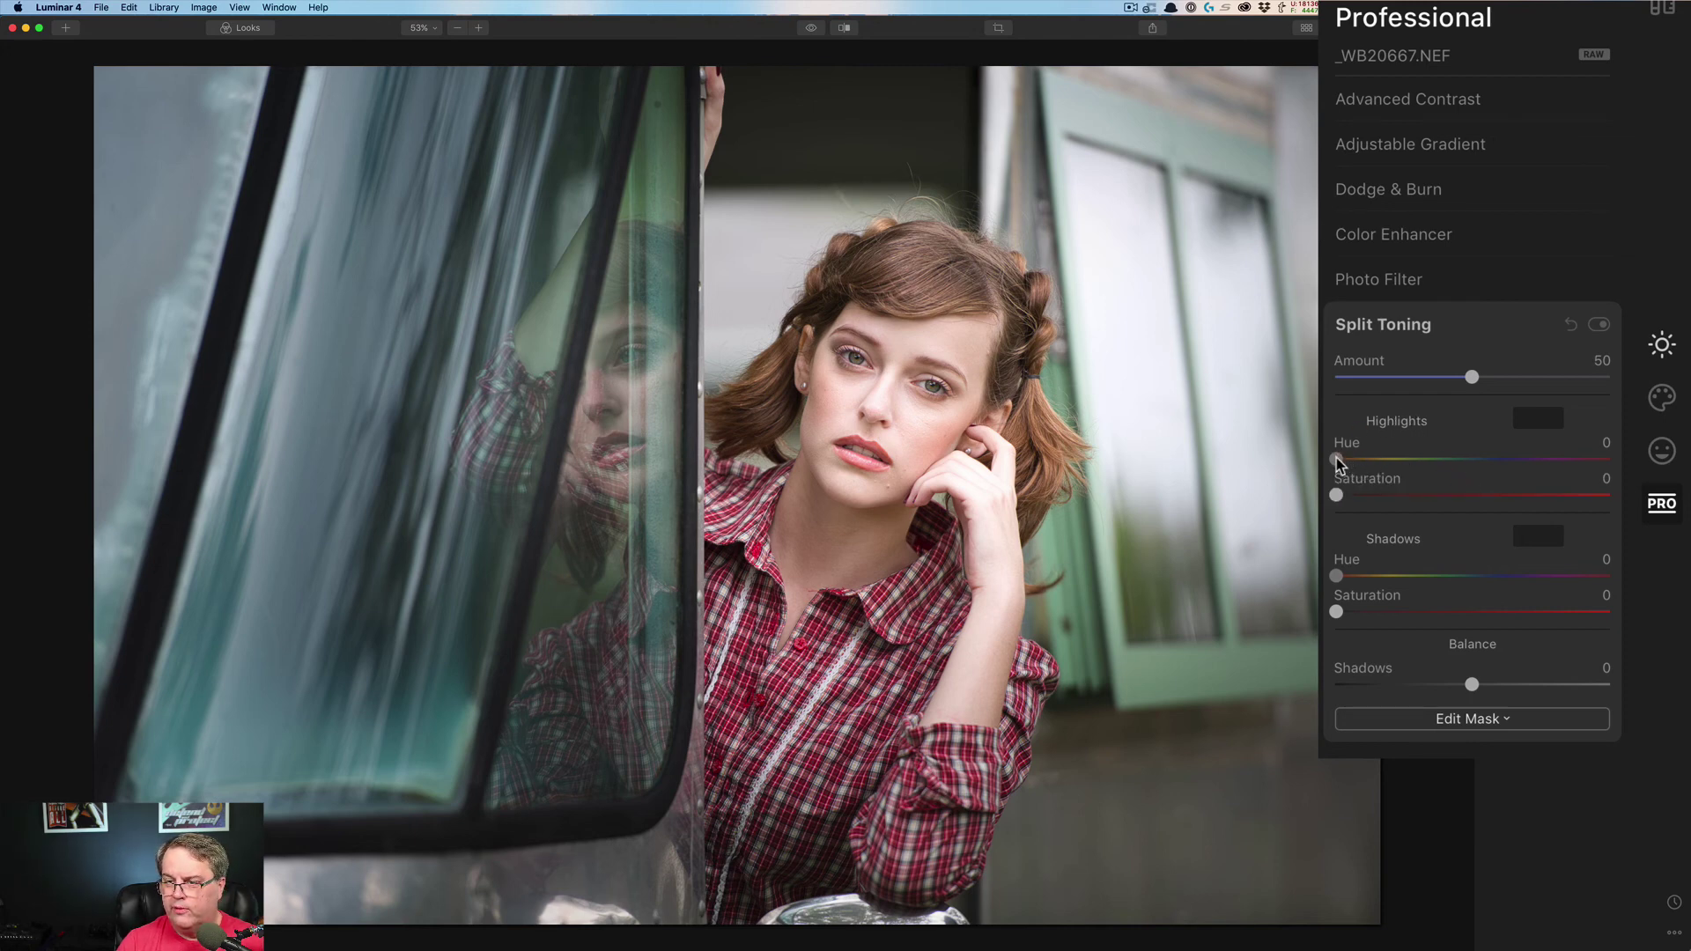
- Split-tone the portrait of the woman in the plaid shirt: highlights at Hue 74, Saturation 37, and shadows at Hue 12, Saturation 40
{"action": "left_click_drag", "start_coordinate": [1337, 497], "coordinate": [1400, 465]}
{"action": "left_click_drag", "start_coordinate": [1389, 456], "coordinate": [1392, 460]}
{"action": "left_click_drag", "start_coordinate": [1473, 497], "coordinate": [1436, 500]}
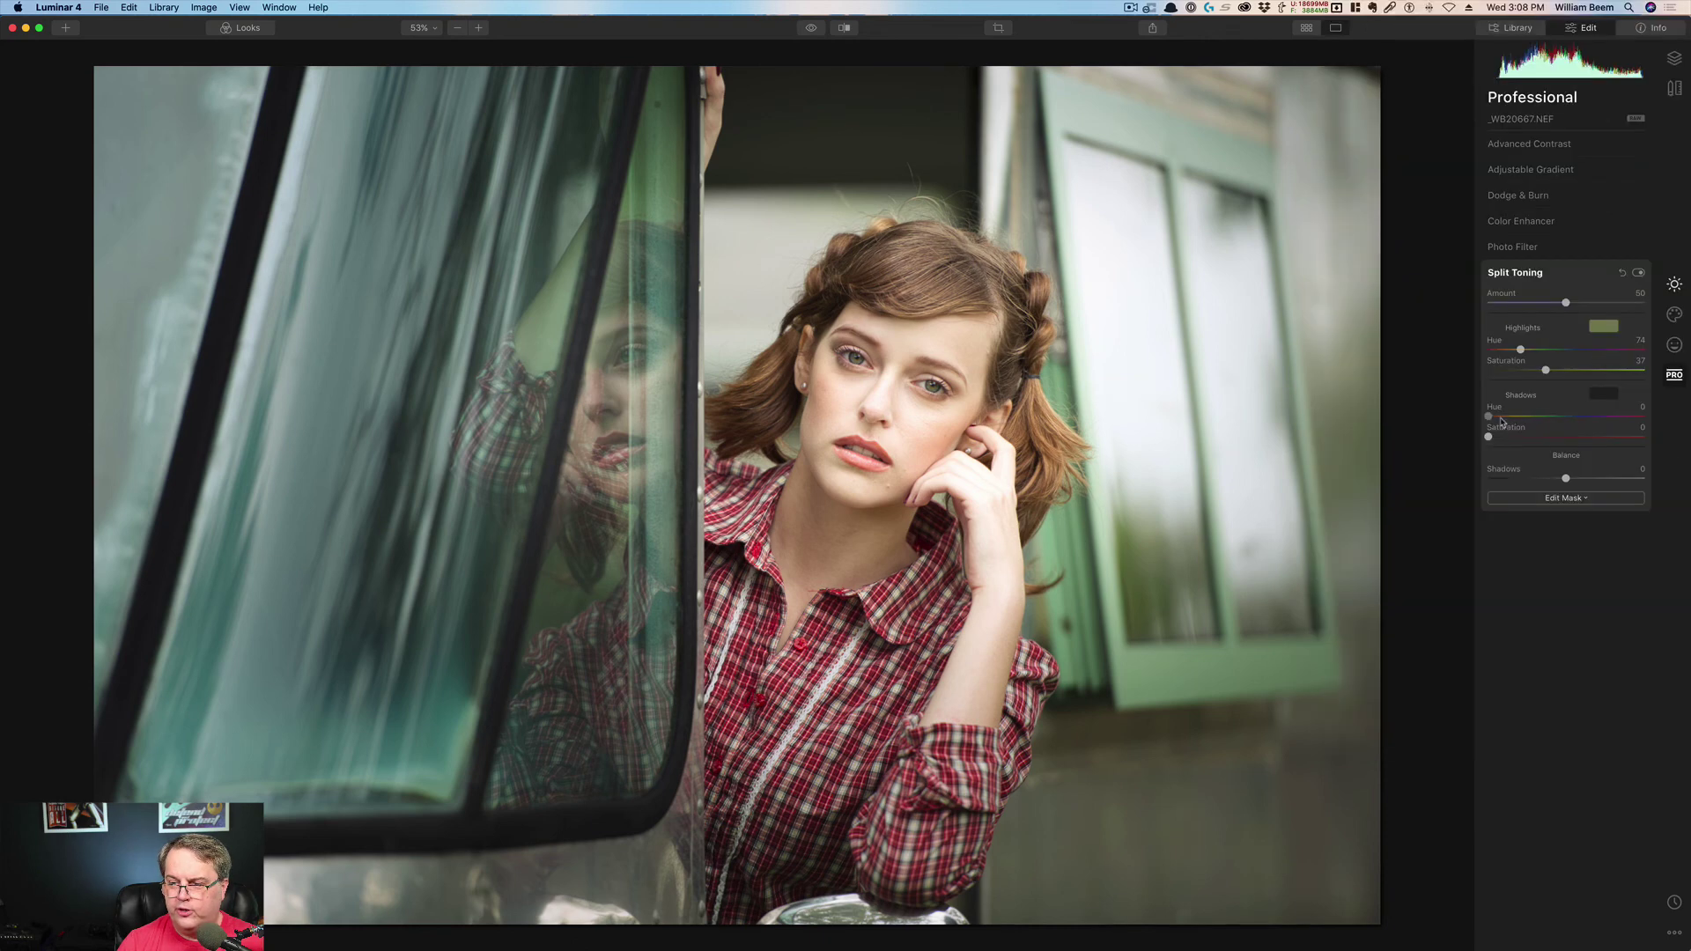
{"action": "left_click_drag", "start_coordinate": [1489, 437], "coordinate": [1601, 437]}
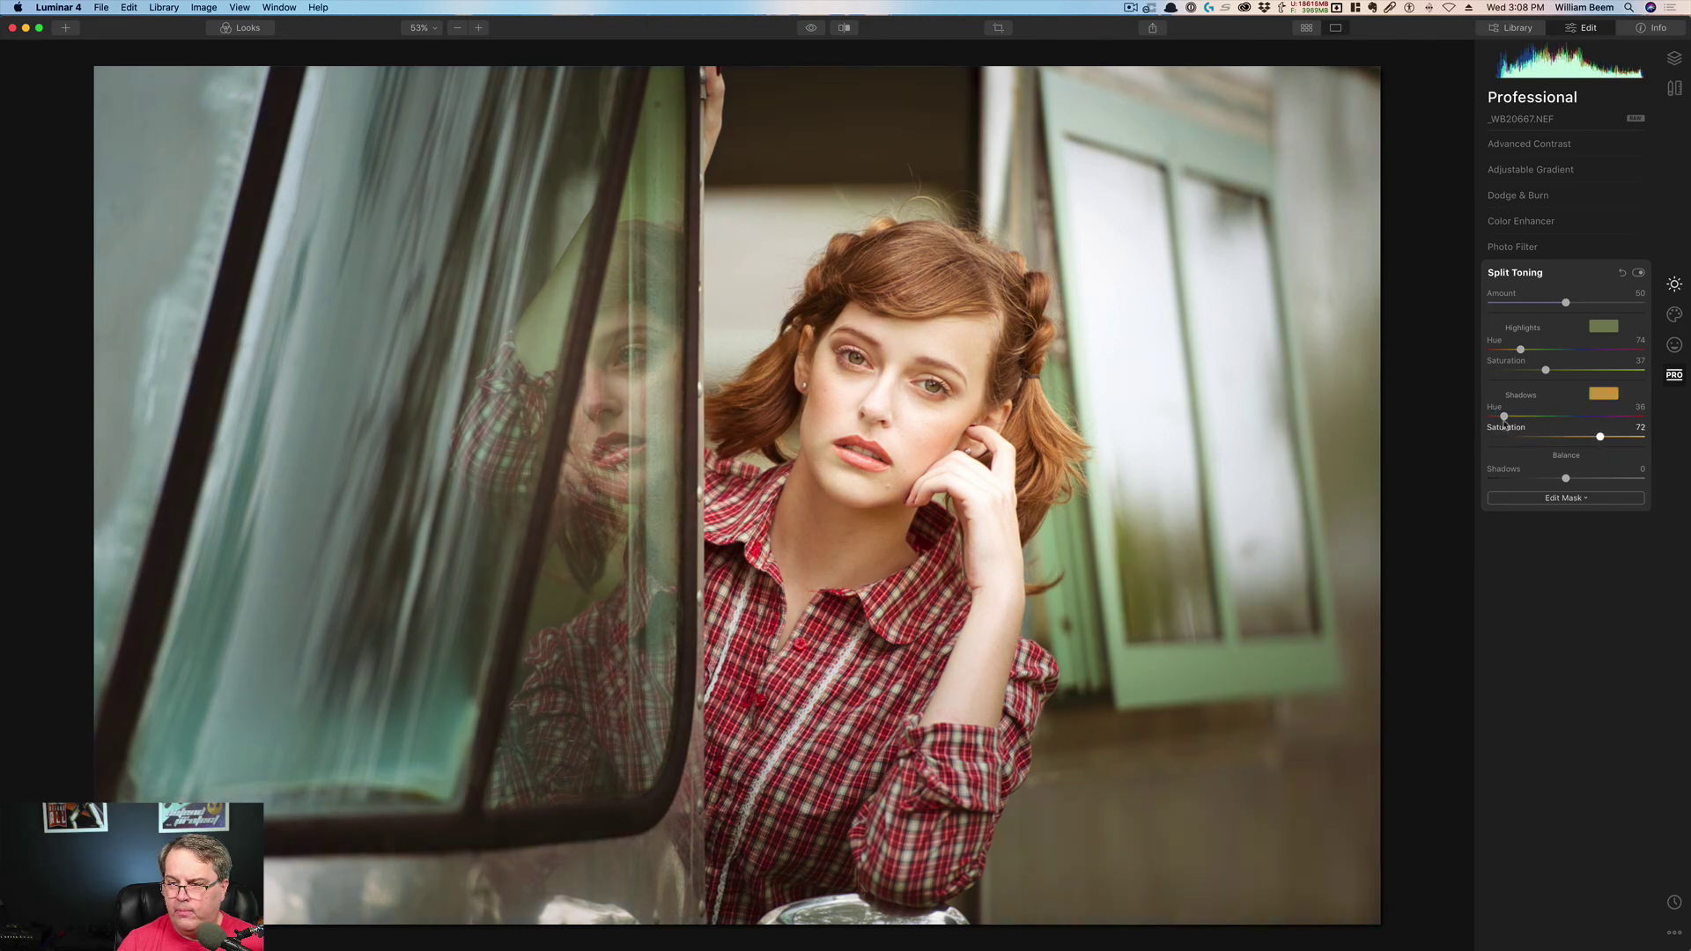
{"action": "left_click_drag", "start_coordinate": [1504, 418], "coordinate": [1495, 418]}
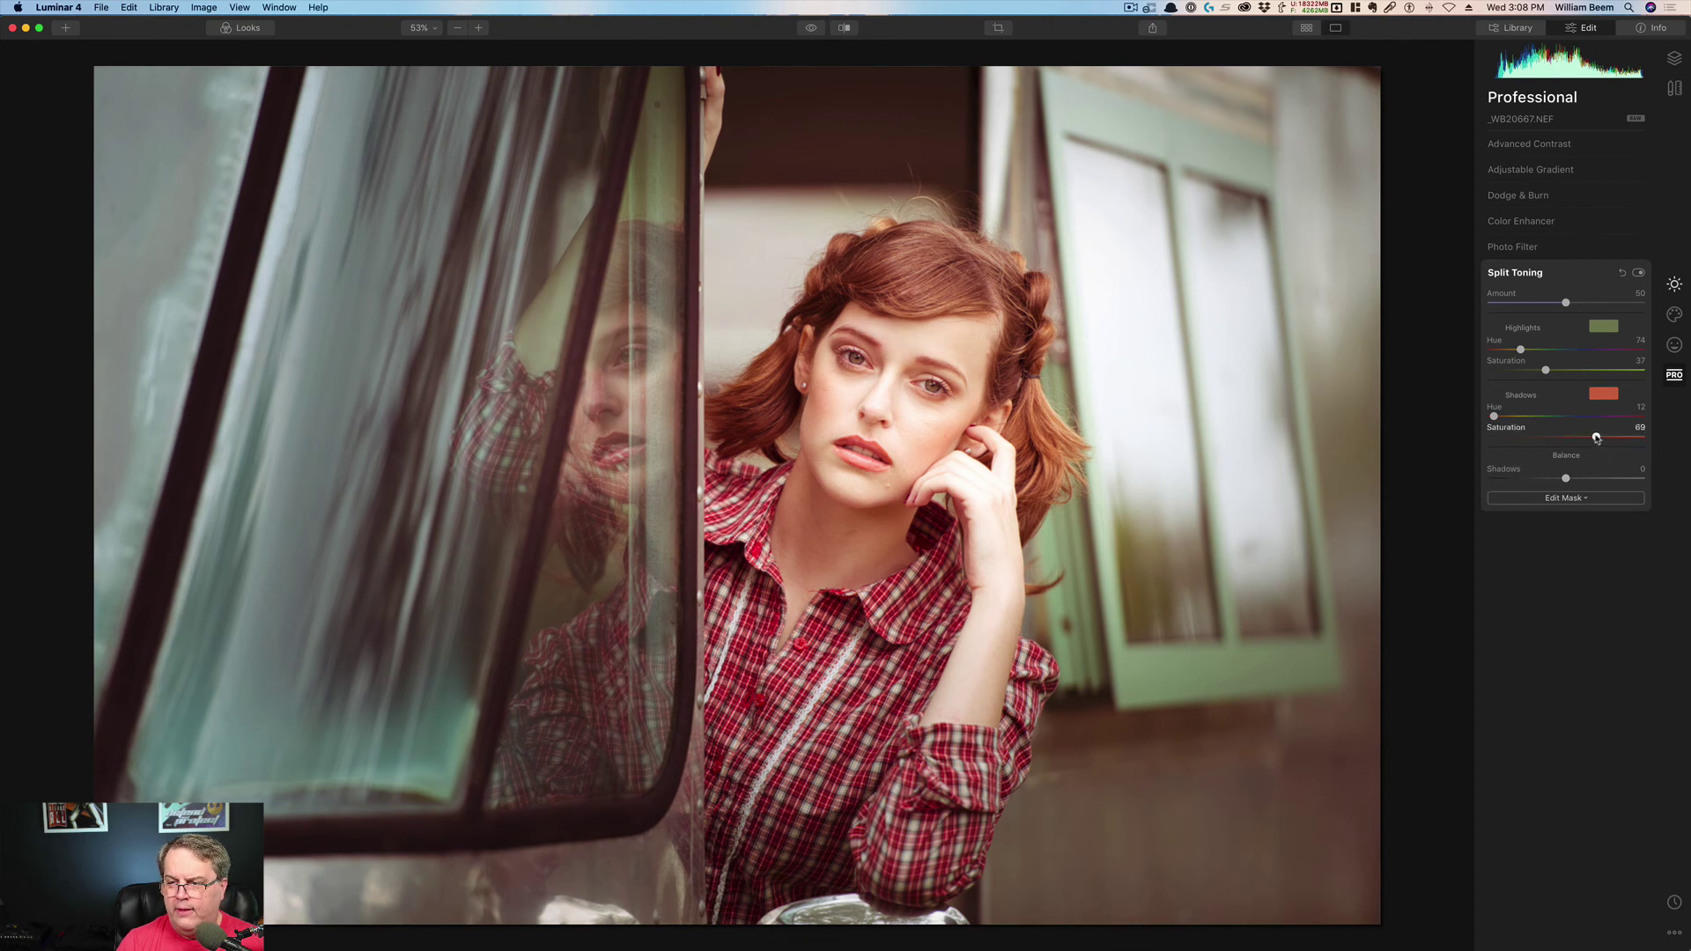
{"action": "left_click_drag", "start_coordinate": [1596, 438], "coordinate": [1552, 438]}
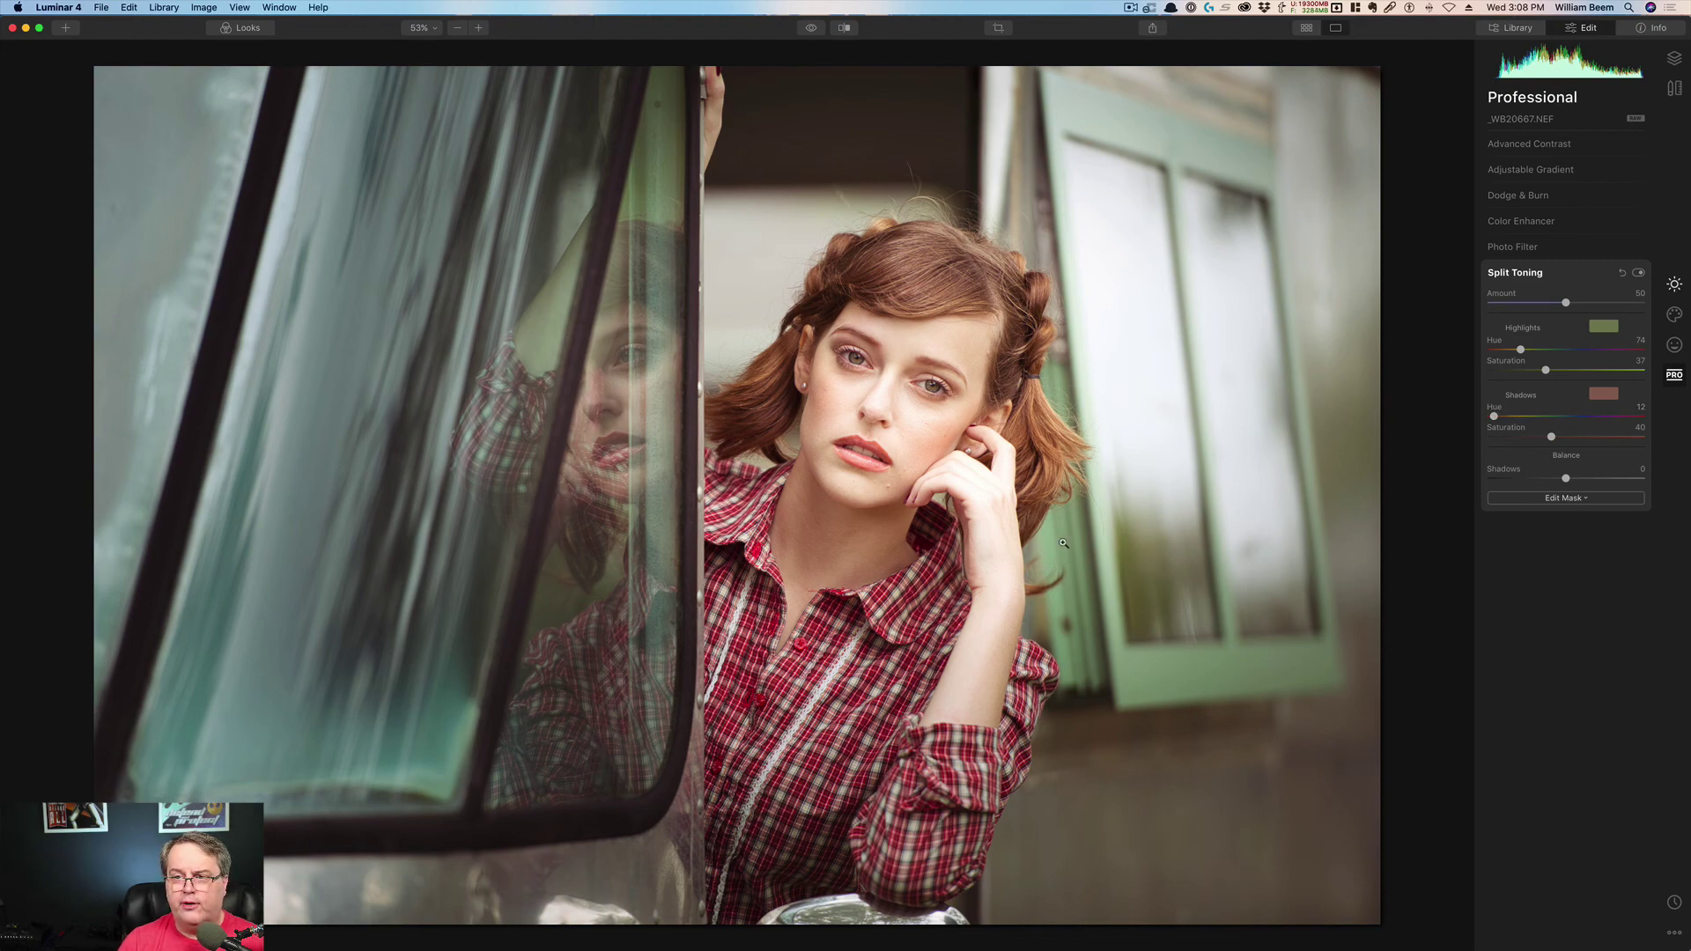
- Compare the woman's portrait before and after the Split Toning adjustment
{"action": "left_click_drag", "start_coordinate": [808, 29], "coordinate": [807, 30]}
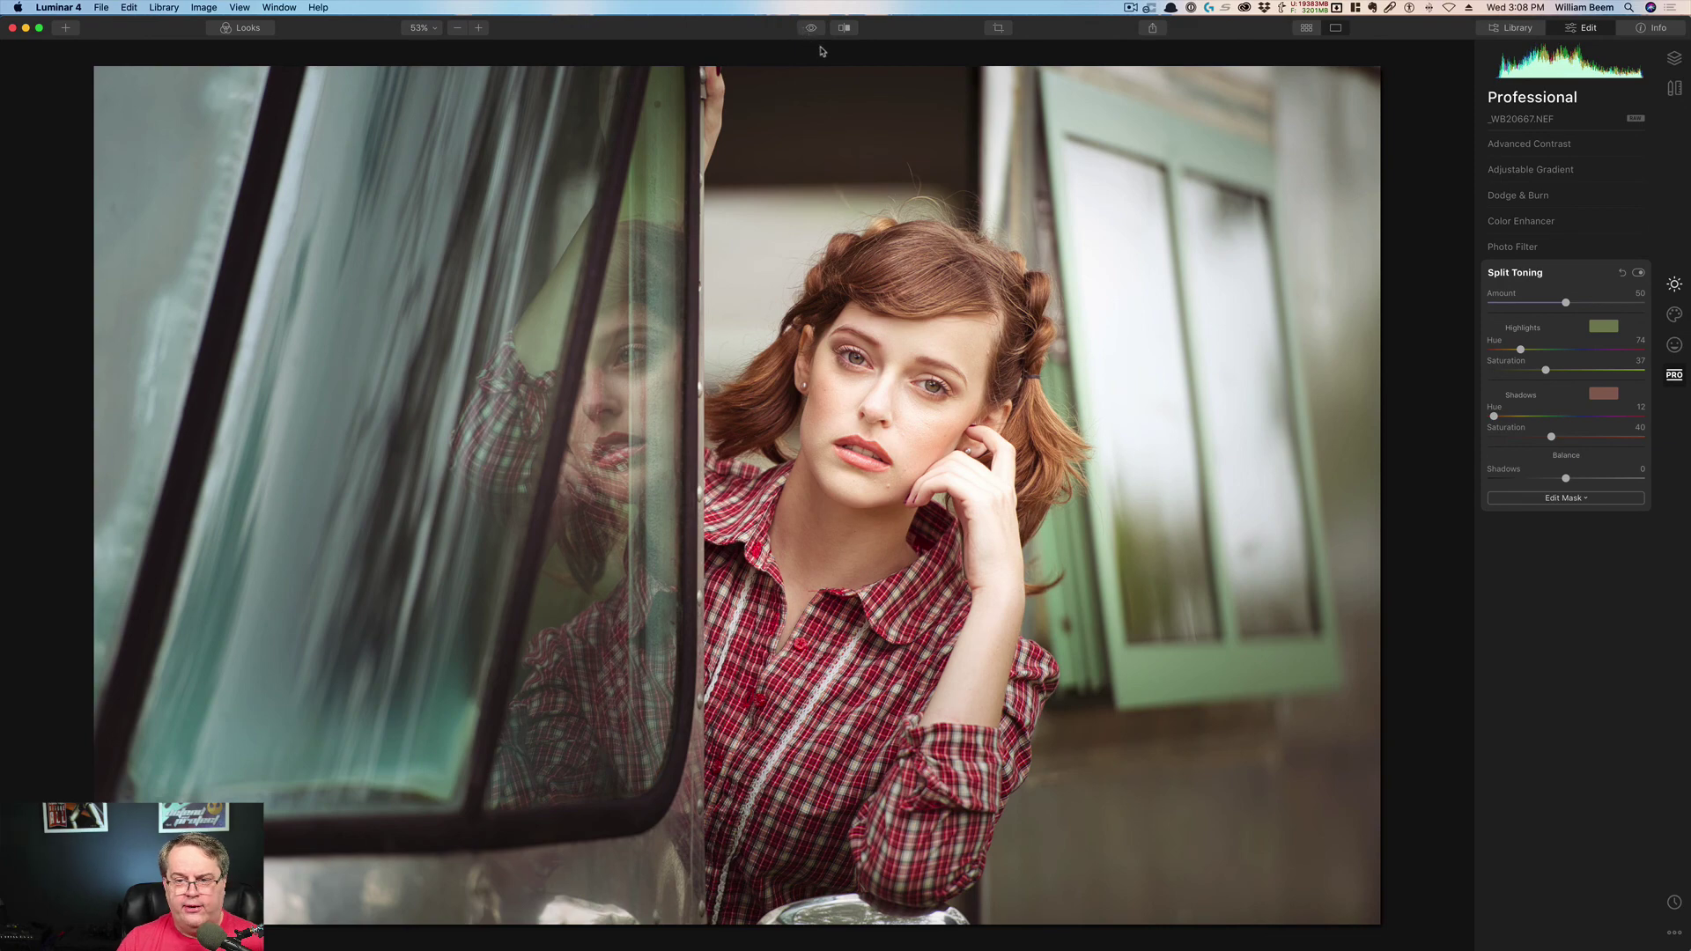
{"action": "left_click", "coordinate": [811, 33]}
{"action": "left_click_drag", "start_coordinate": [810, 32], "coordinate": [797, 35]}
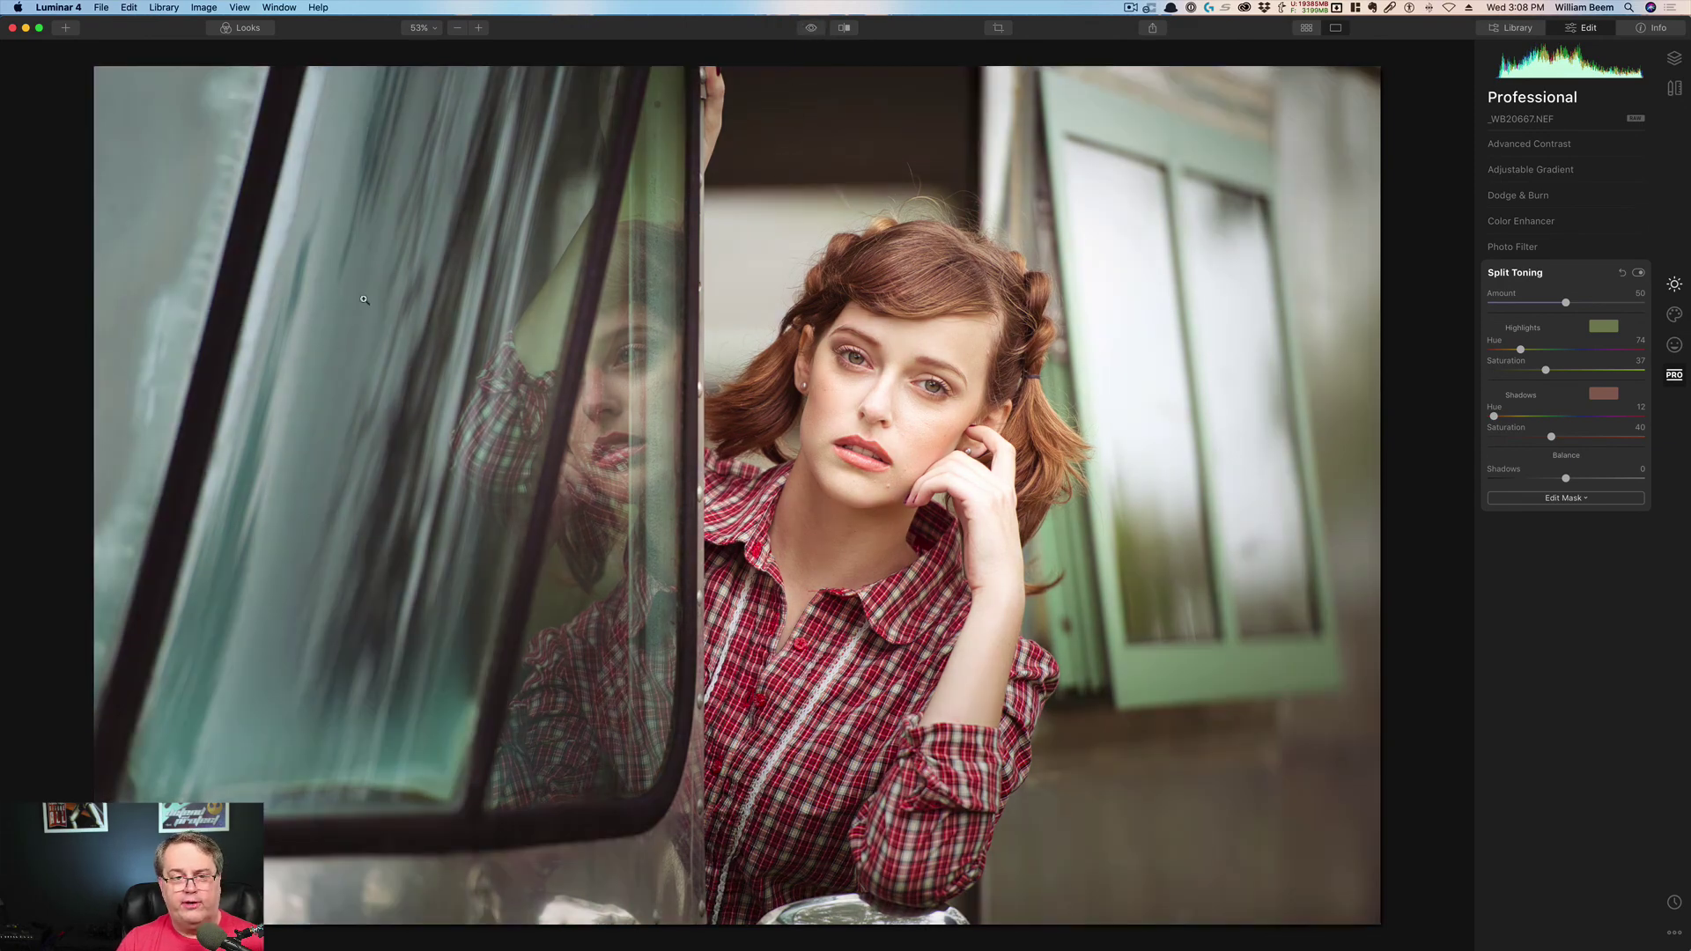
{"action": "left_click", "coordinate": [810, 31]}
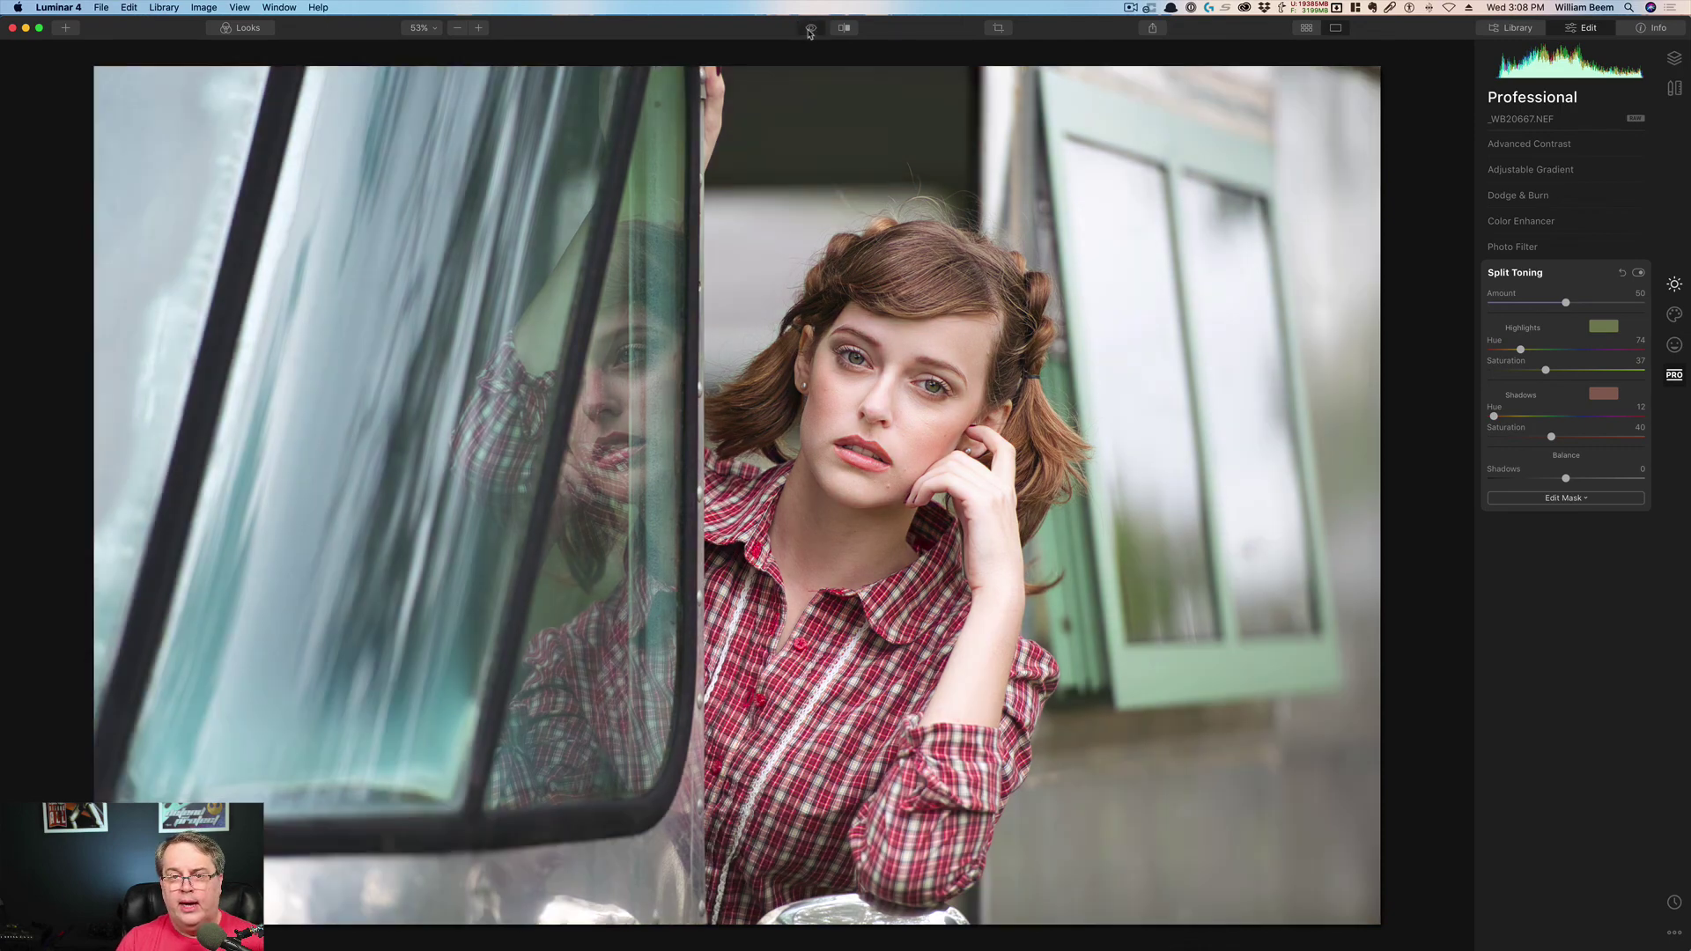
{"action": "left_click", "coordinate": [810, 31]}
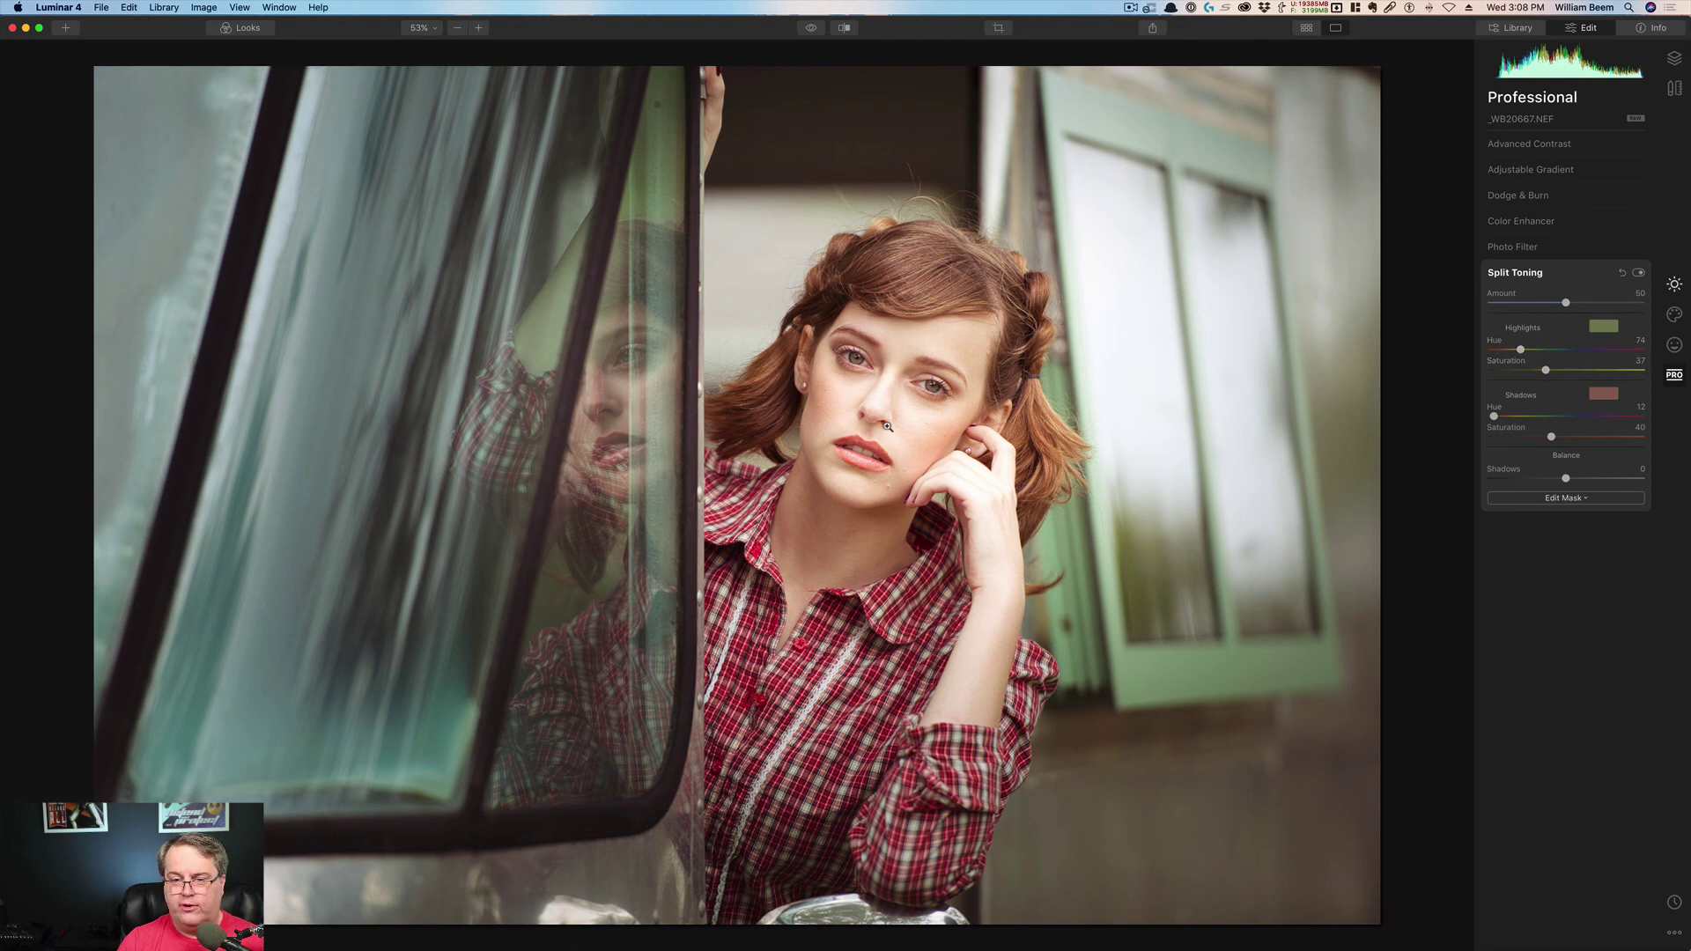
- Add a radial mask centred on the woman's face to keep Split Toning off her skin
{"action": "left_click", "coordinate": [1564, 498]}
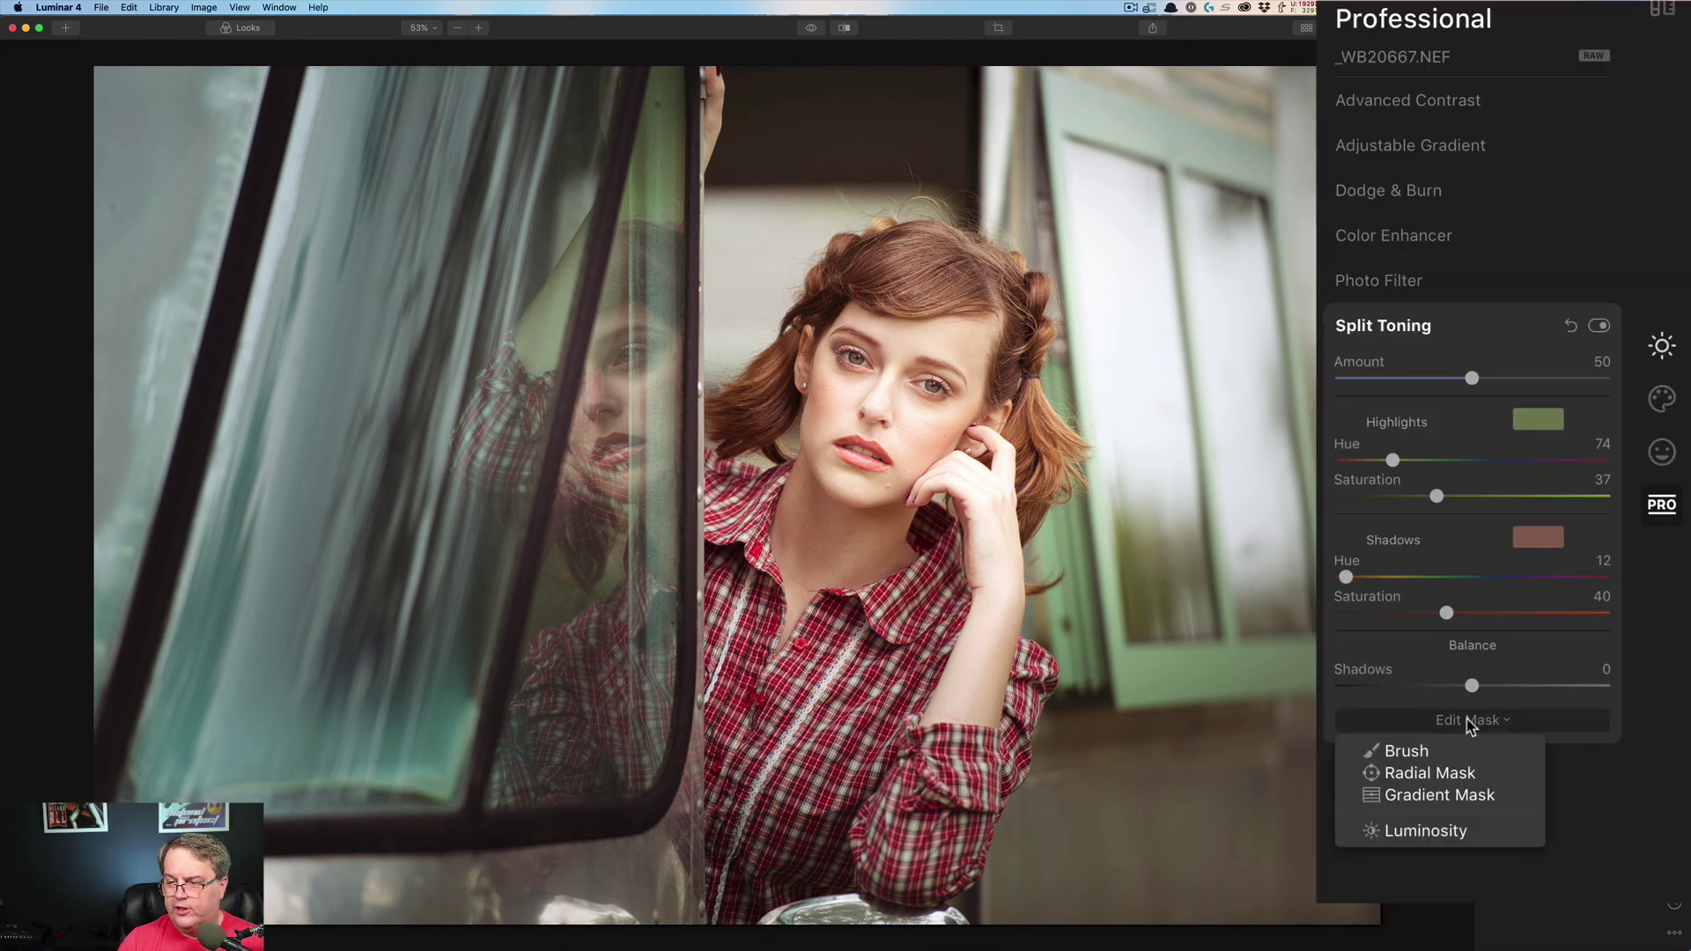
{"action": "left_click", "coordinate": [1449, 772]}
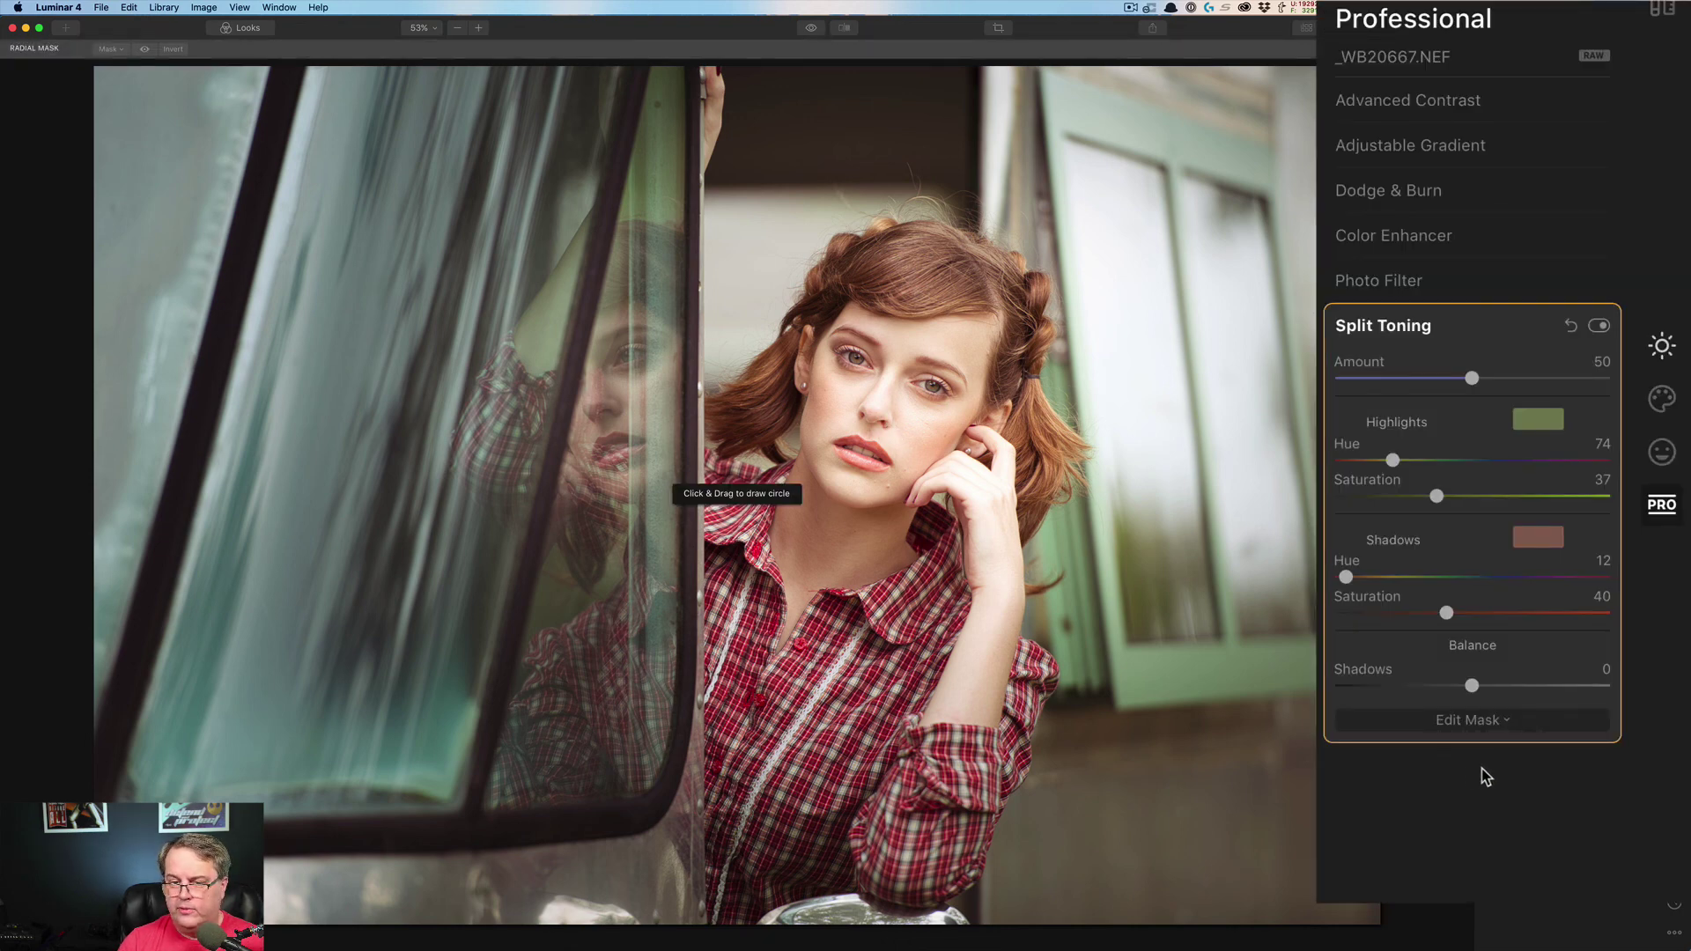
{"action": "mouse_move", "coordinate": [874, 404]}
{"action": "left_mouse_down"}
{"action": "mouse_move", "coordinate": [1004, 414]}
{"action": "mouse_move", "coordinate": [846, 372]}
{"action": "left_mouse_up"}
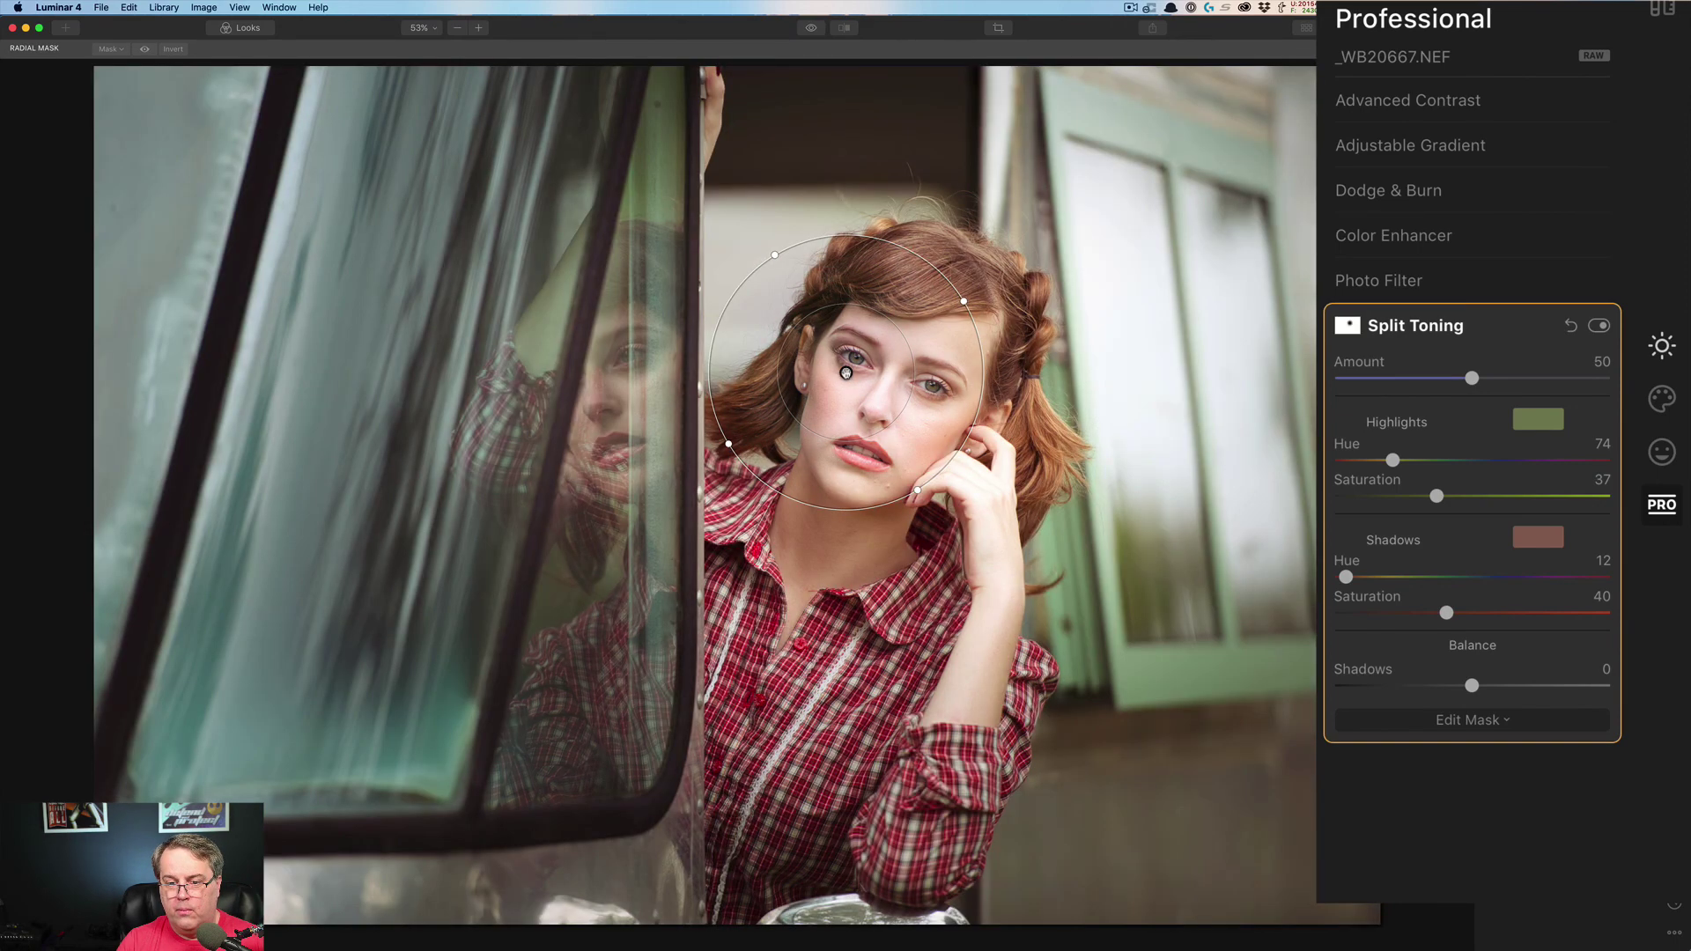
{"action": "left_click_drag", "start_coordinate": [845, 373], "coordinate": [876, 386]}
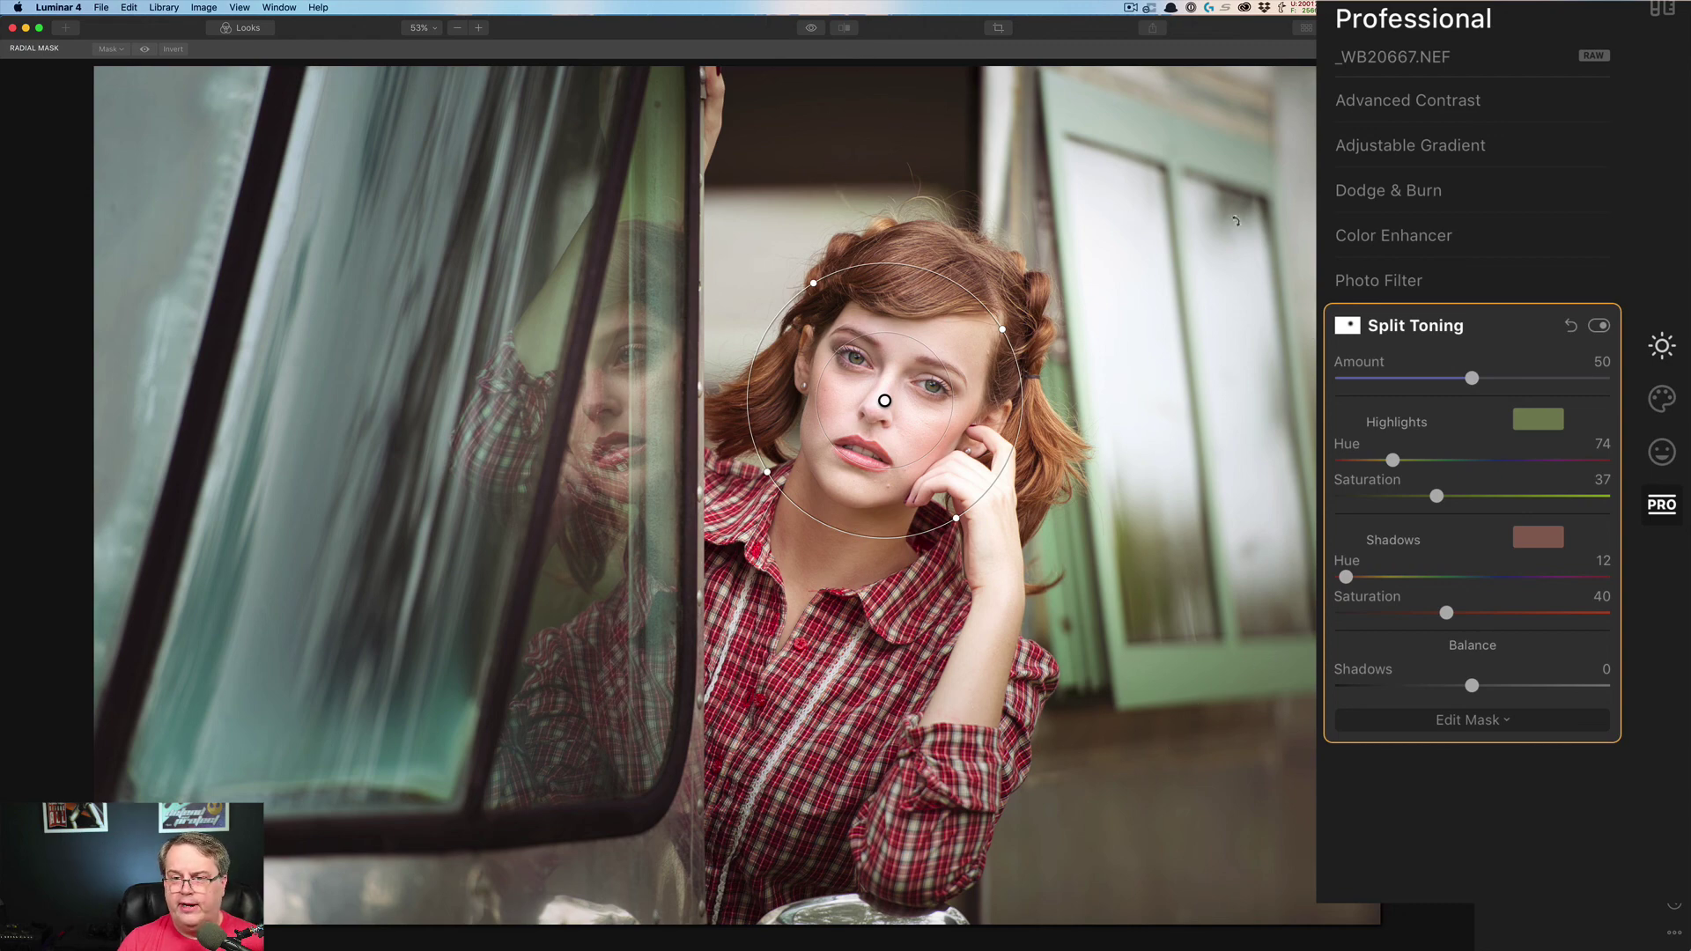
- Compare the woman's portrait before and after the radially masked Split Toning
{"action": "left_click", "coordinate": [810, 29]}
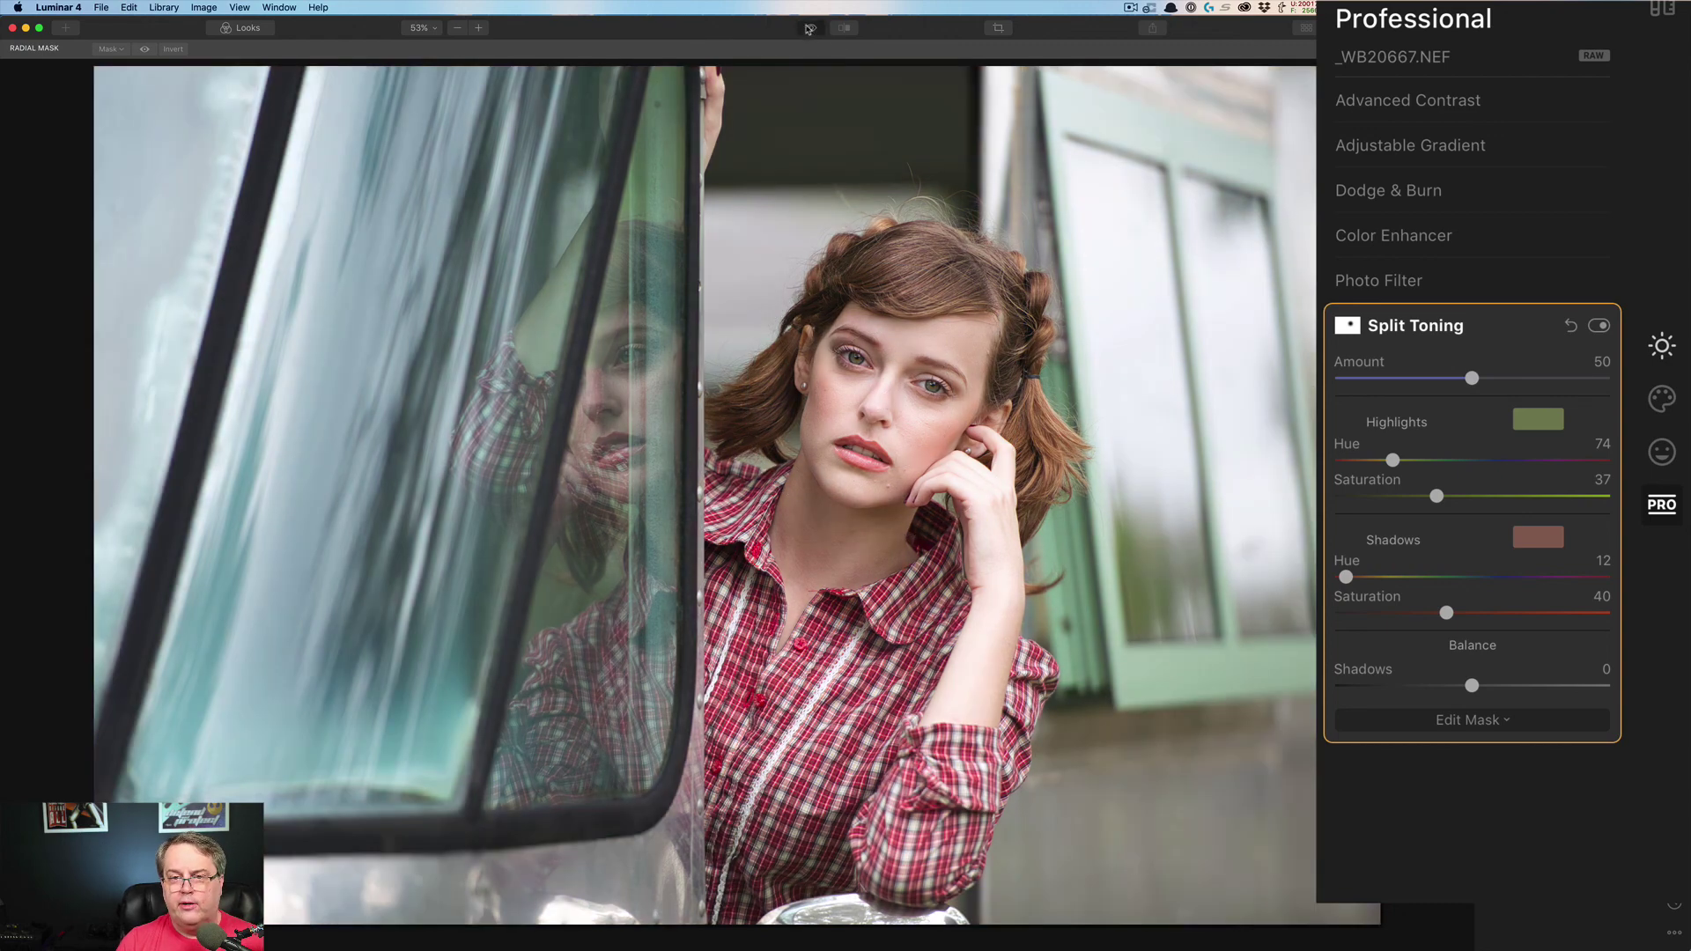
{"action": "left_click", "coordinate": [809, 29]}
{"action": "left_click", "coordinate": [805, 29]}
{"action": "left_click", "coordinate": [803, 29]}
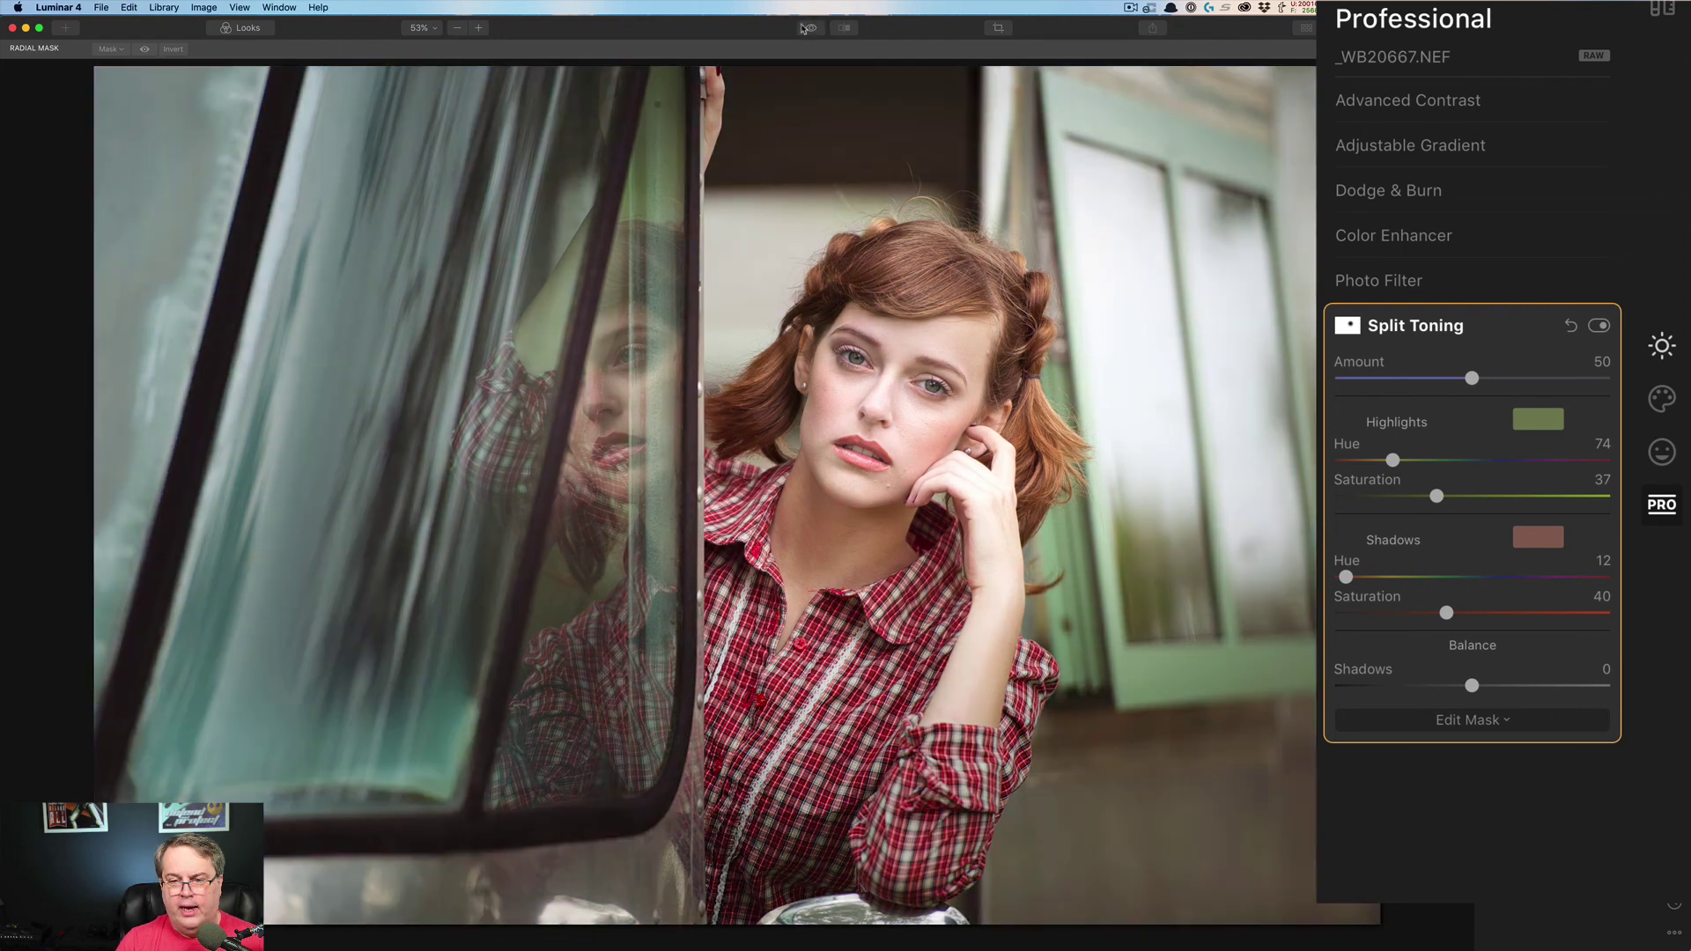